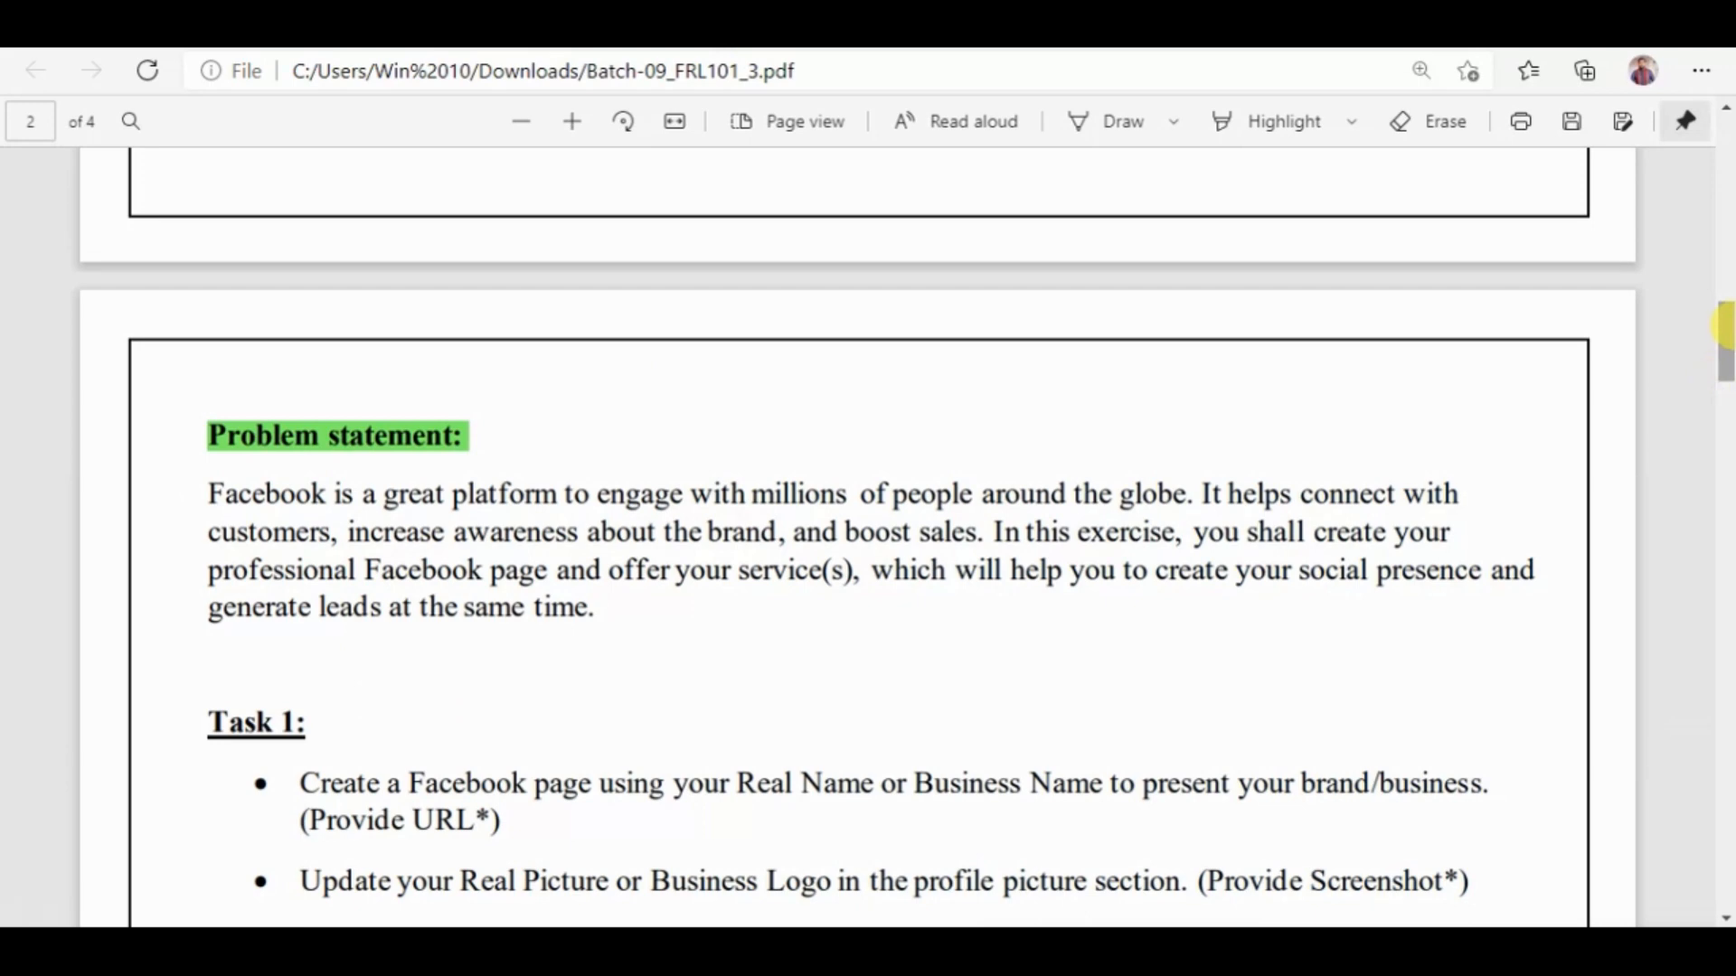
Step: Highlight the "Task 1:" heading and its first bullet about creating a Facebook page in yellow
drag(1728, 350, 1728, 377)
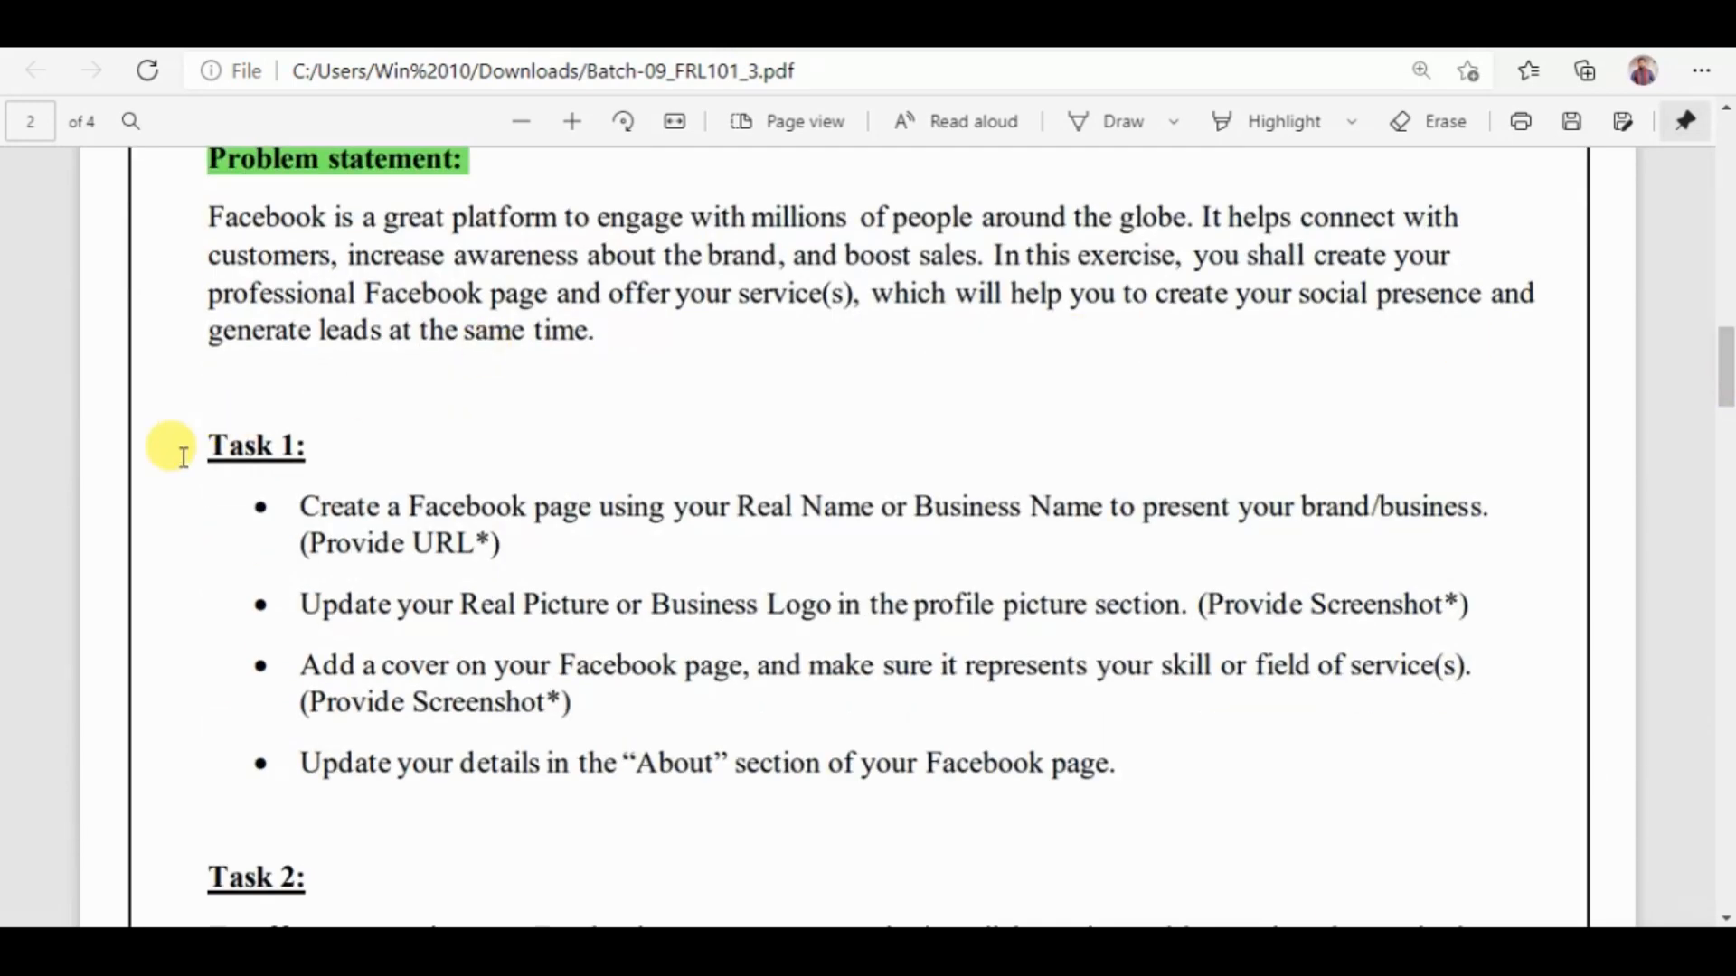
drag(184, 445, 310, 448)
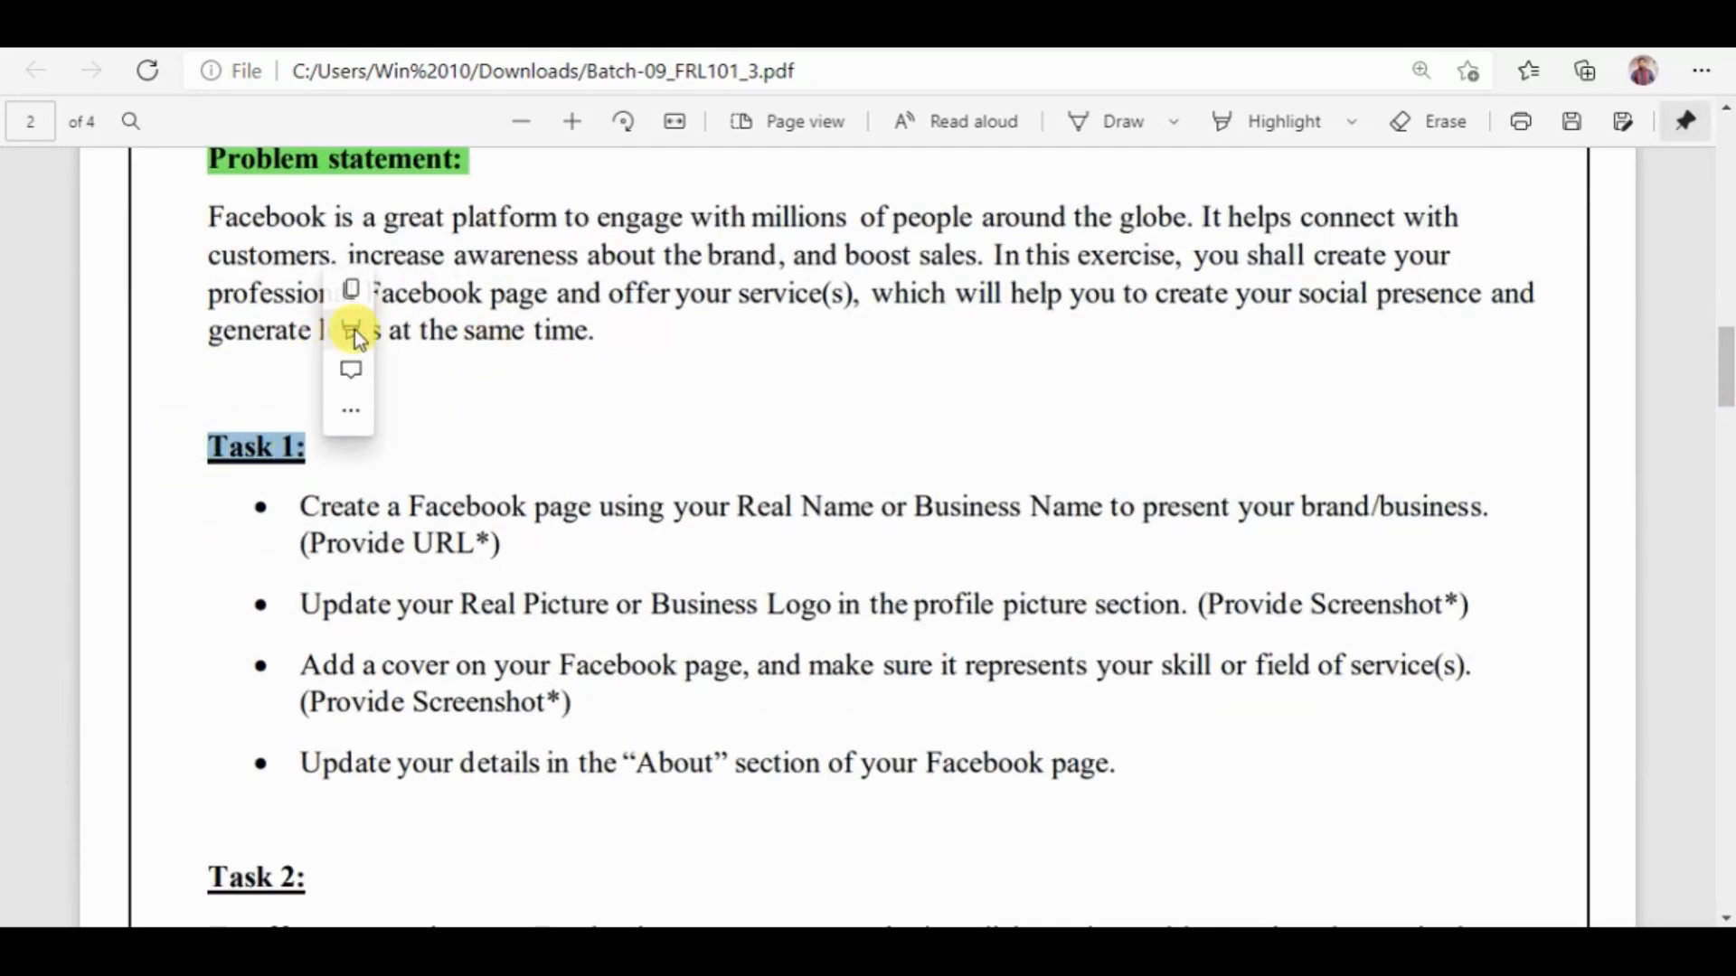
mouse_move(445, 329)
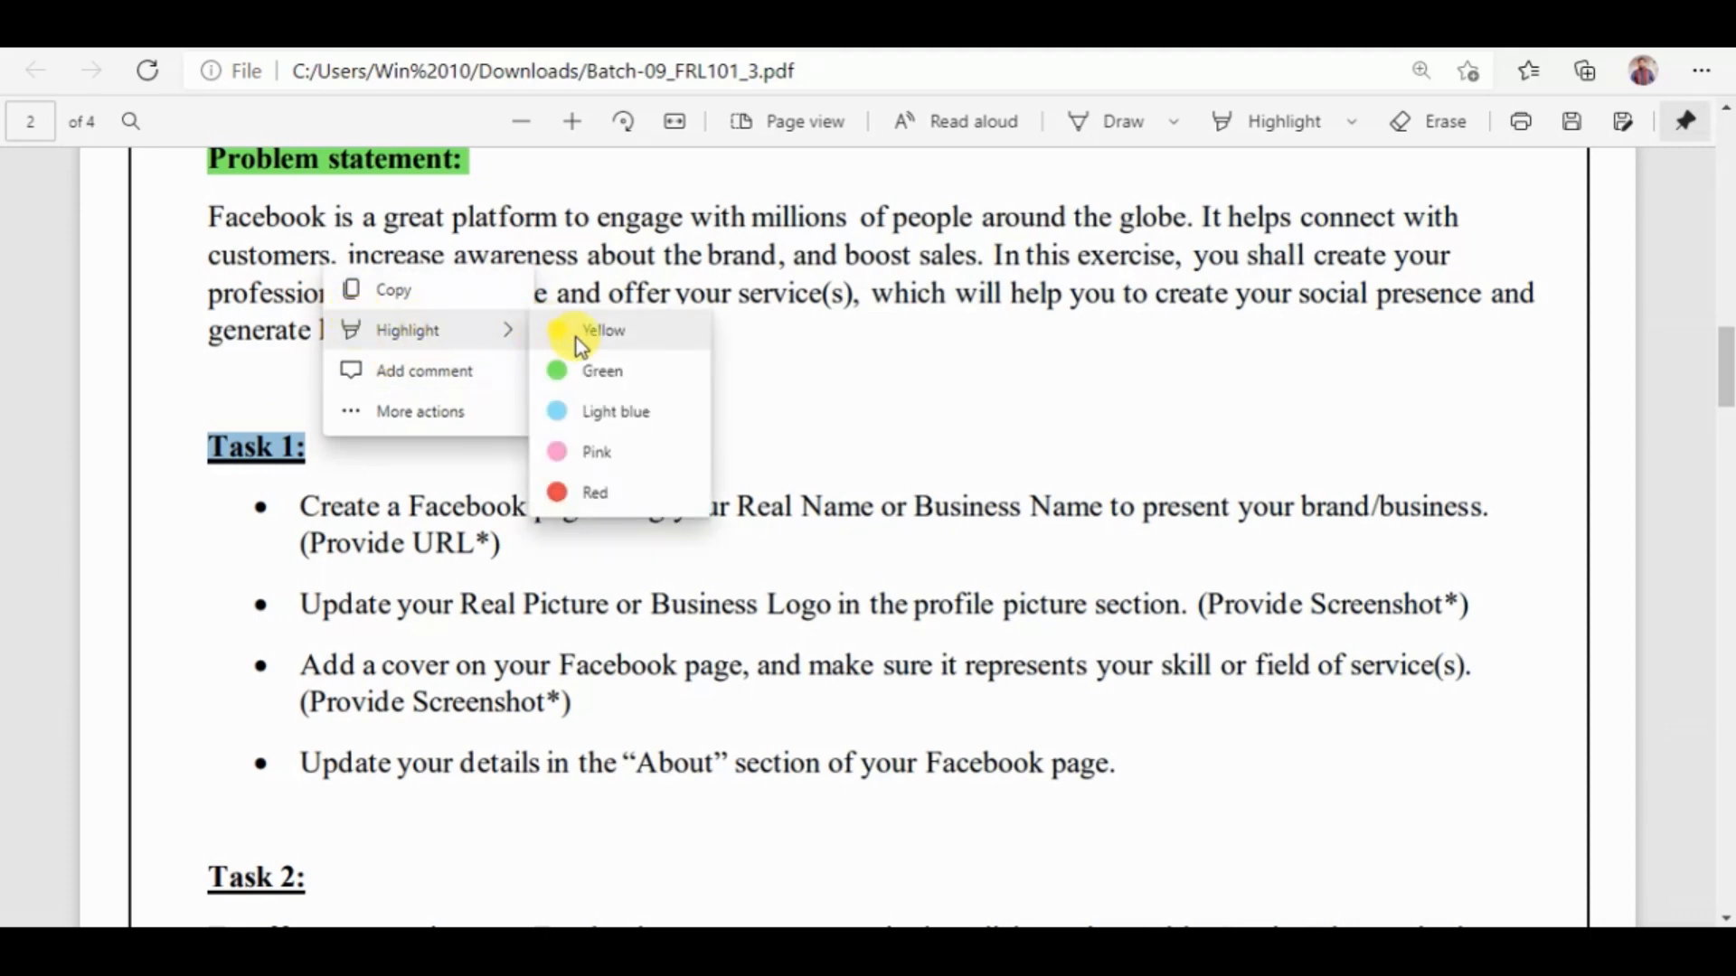
click(580, 332)
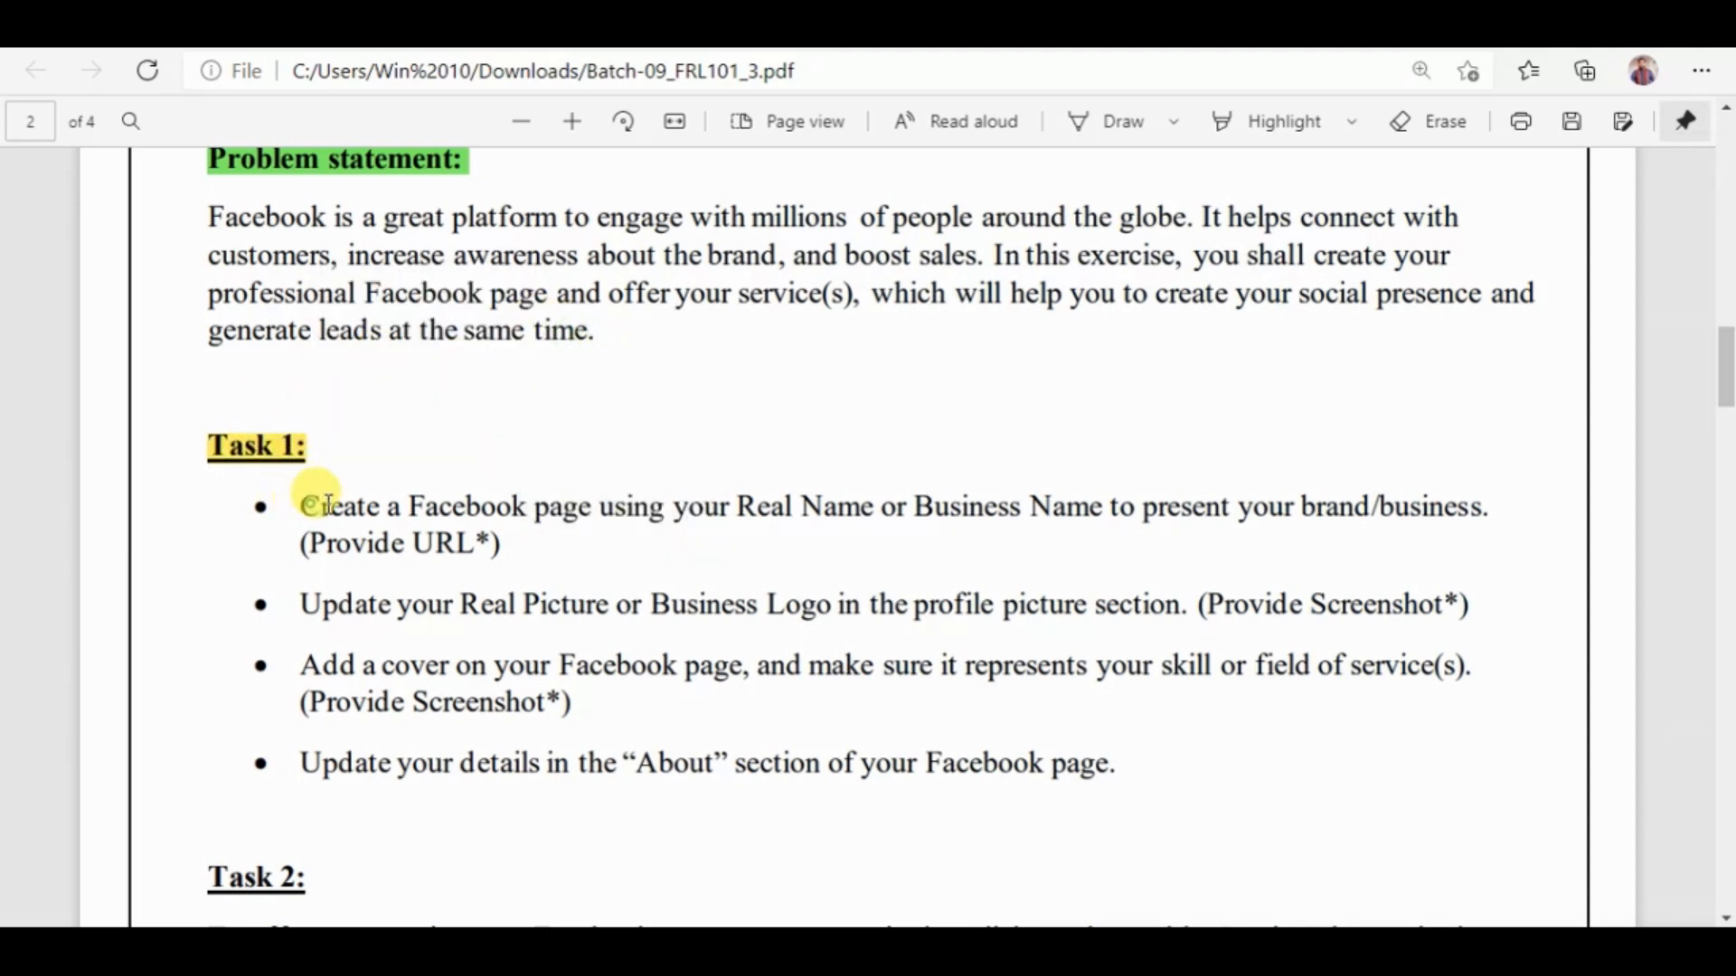
drag(301, 506, 518, 545)
mouse_move(573, 436)
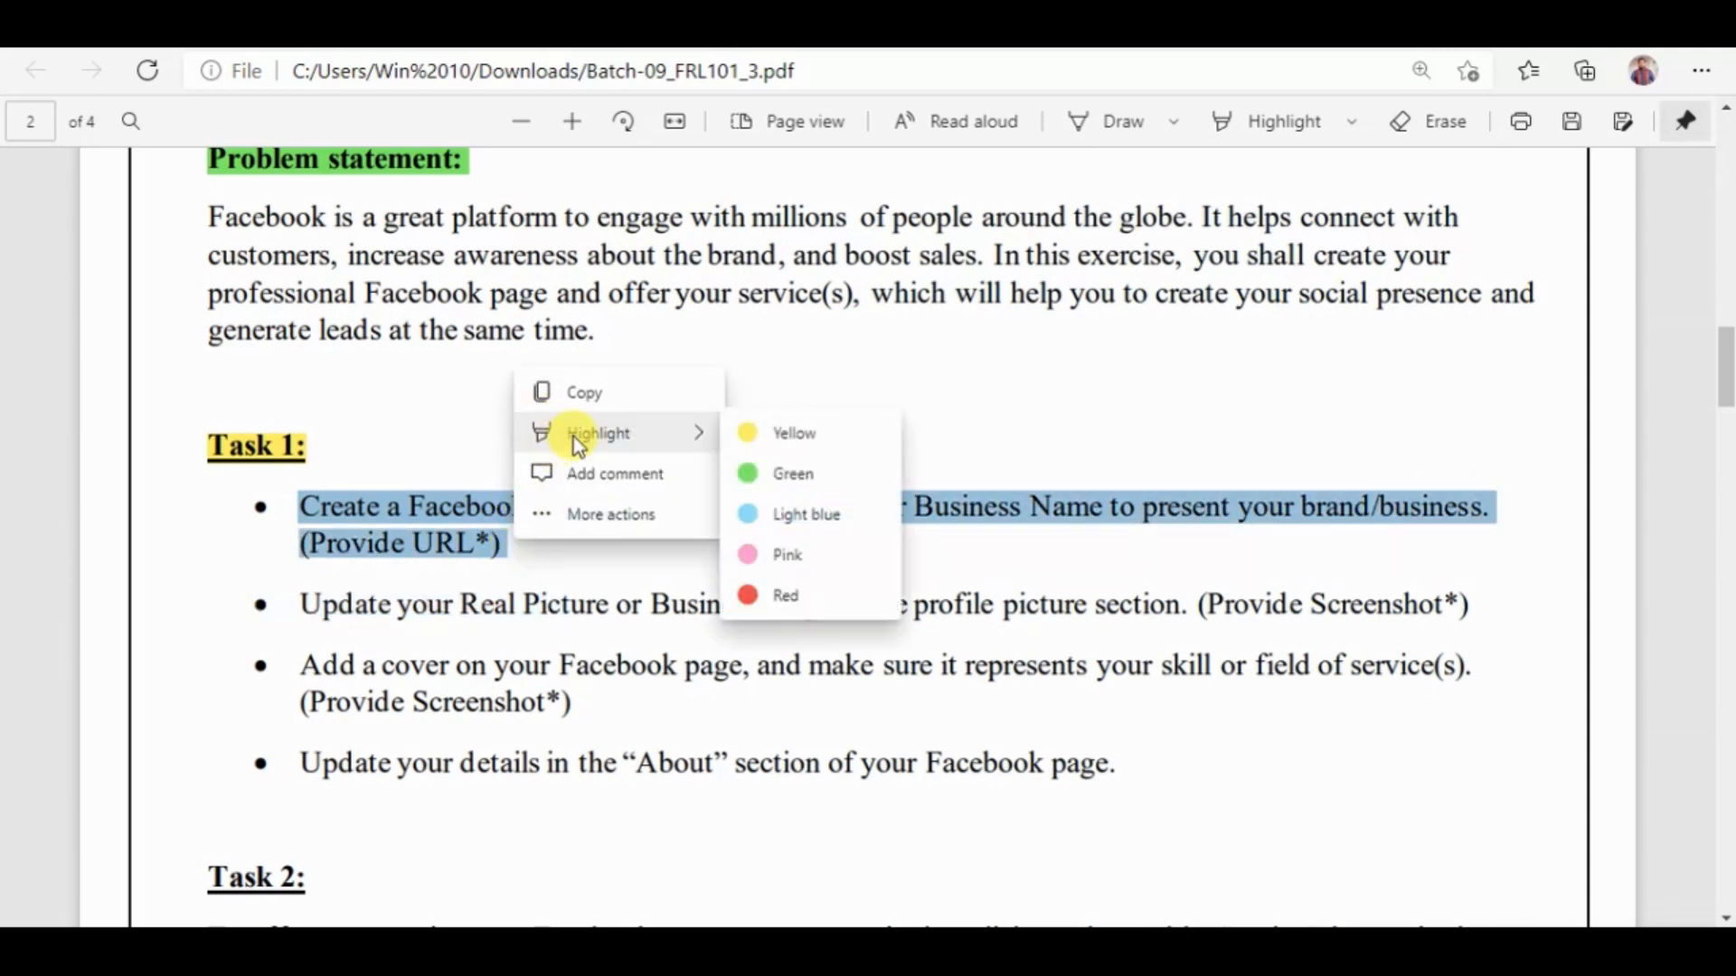
click(795, 434)
Step: Highlight the profile picture bullet of Task 1 in green and the Facebook cover bullet in light blue
drag(298, 602, 1436, 595)
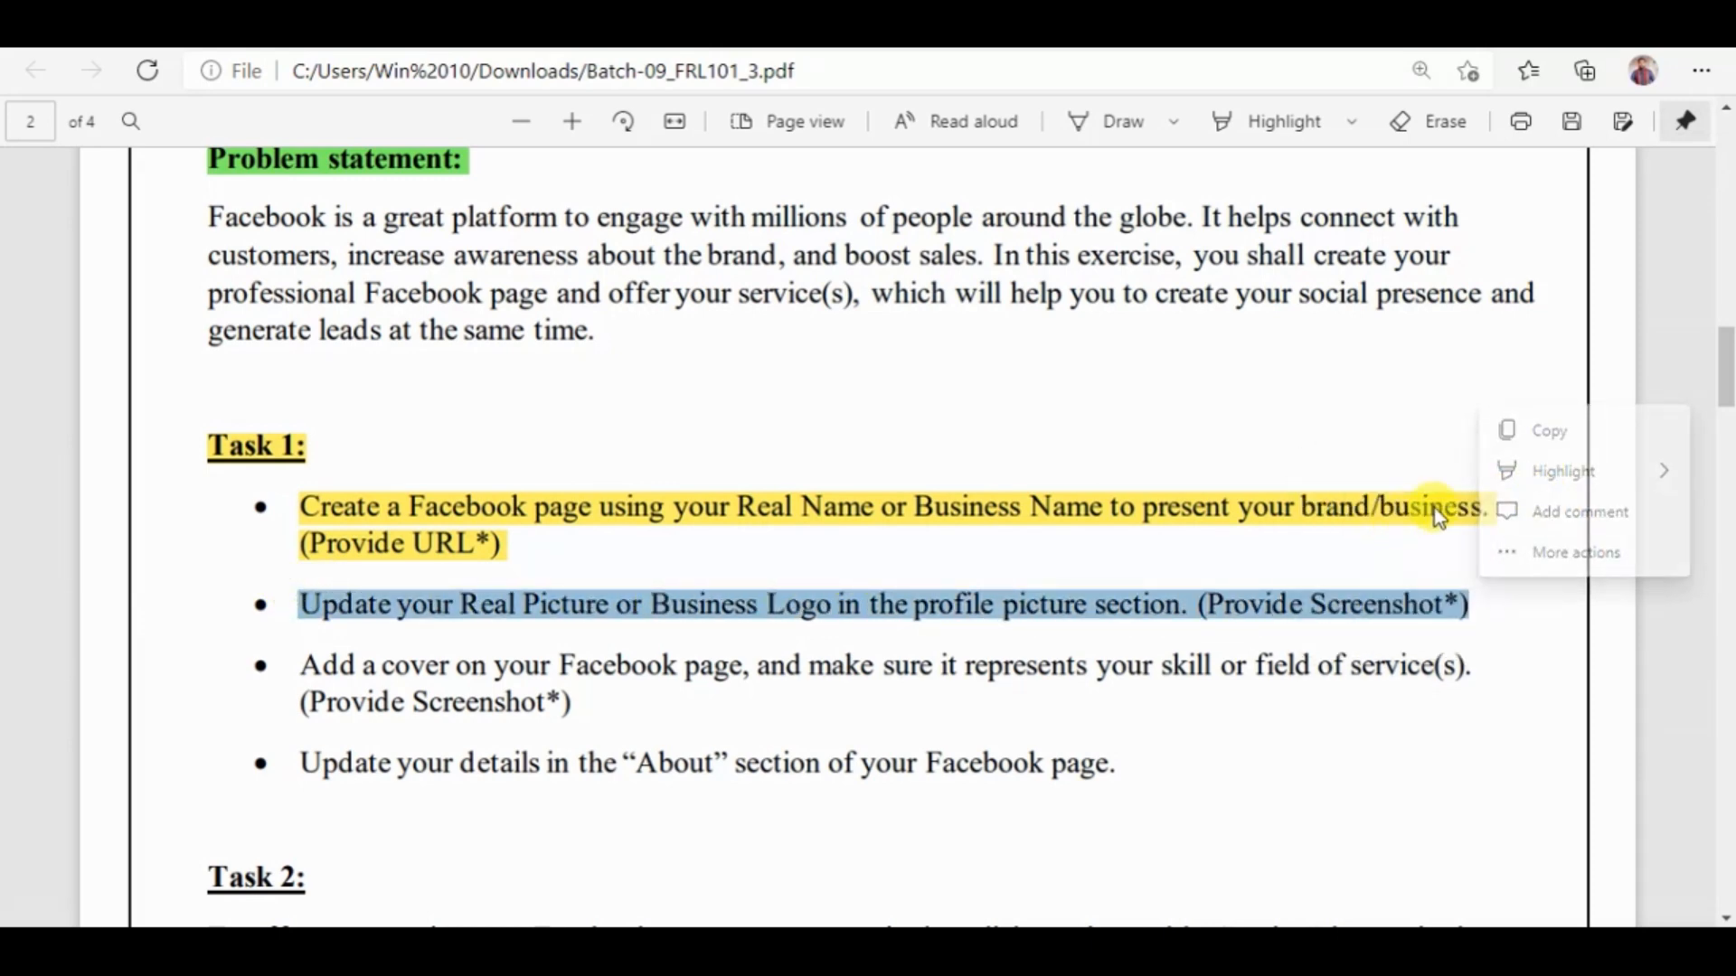
mouse_move(1526, 491)
click(1389, 505)
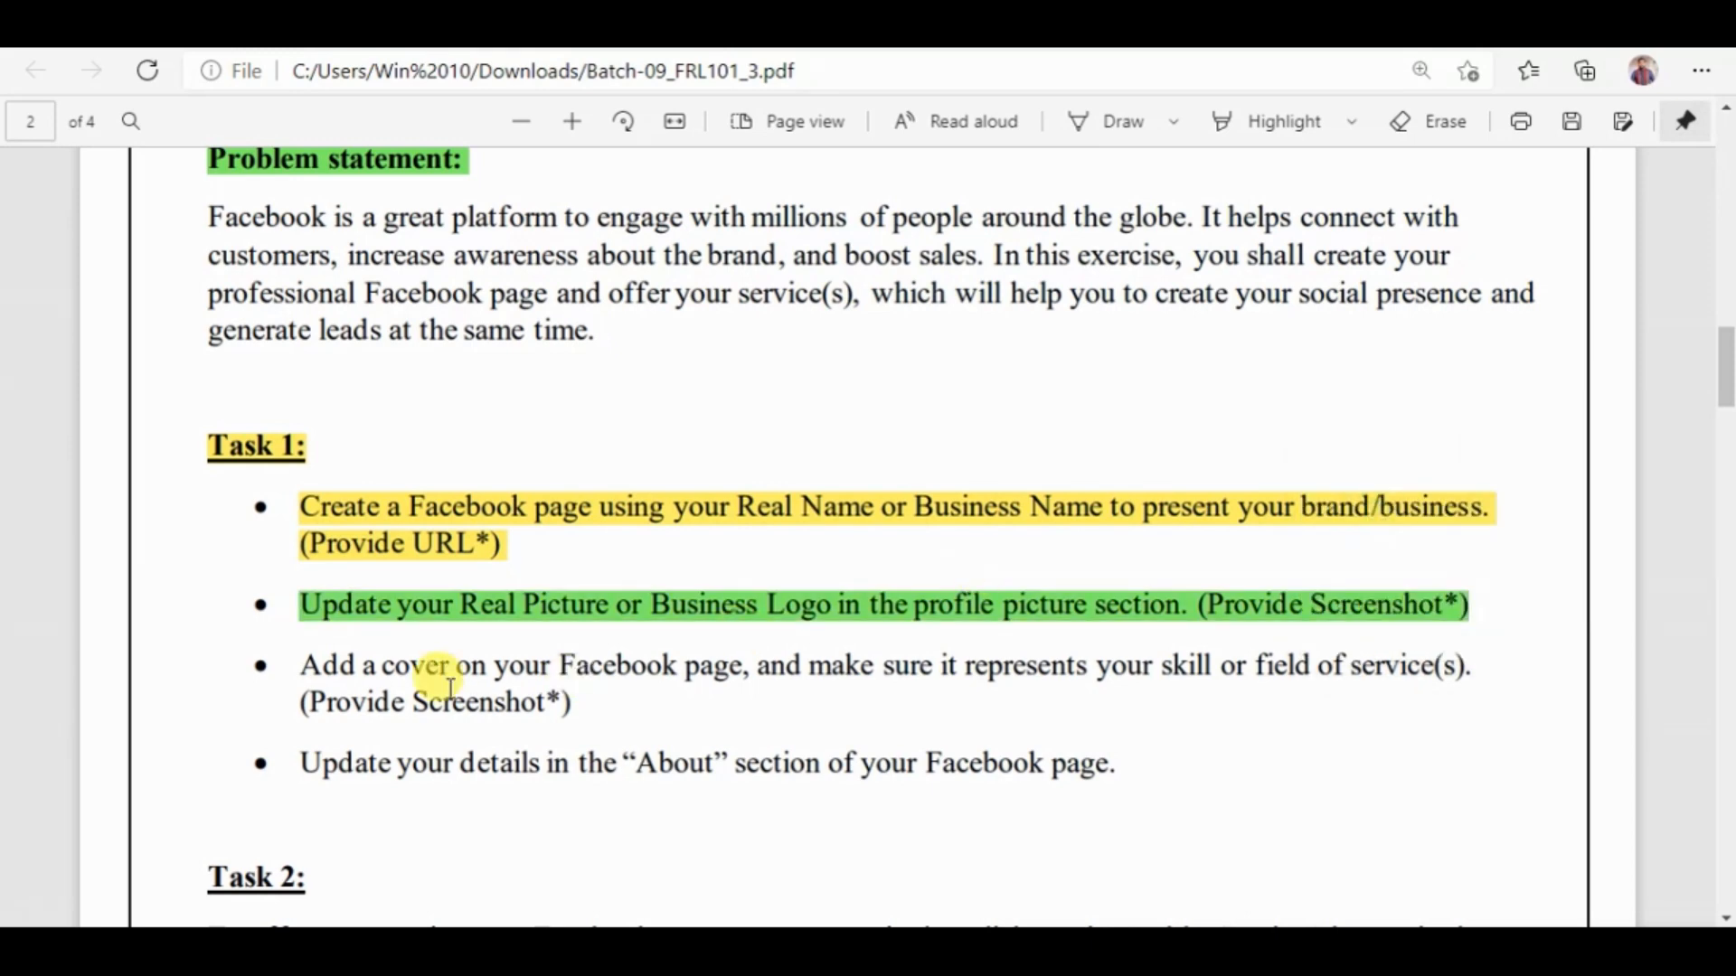
drag(297, 665, 600, 712)
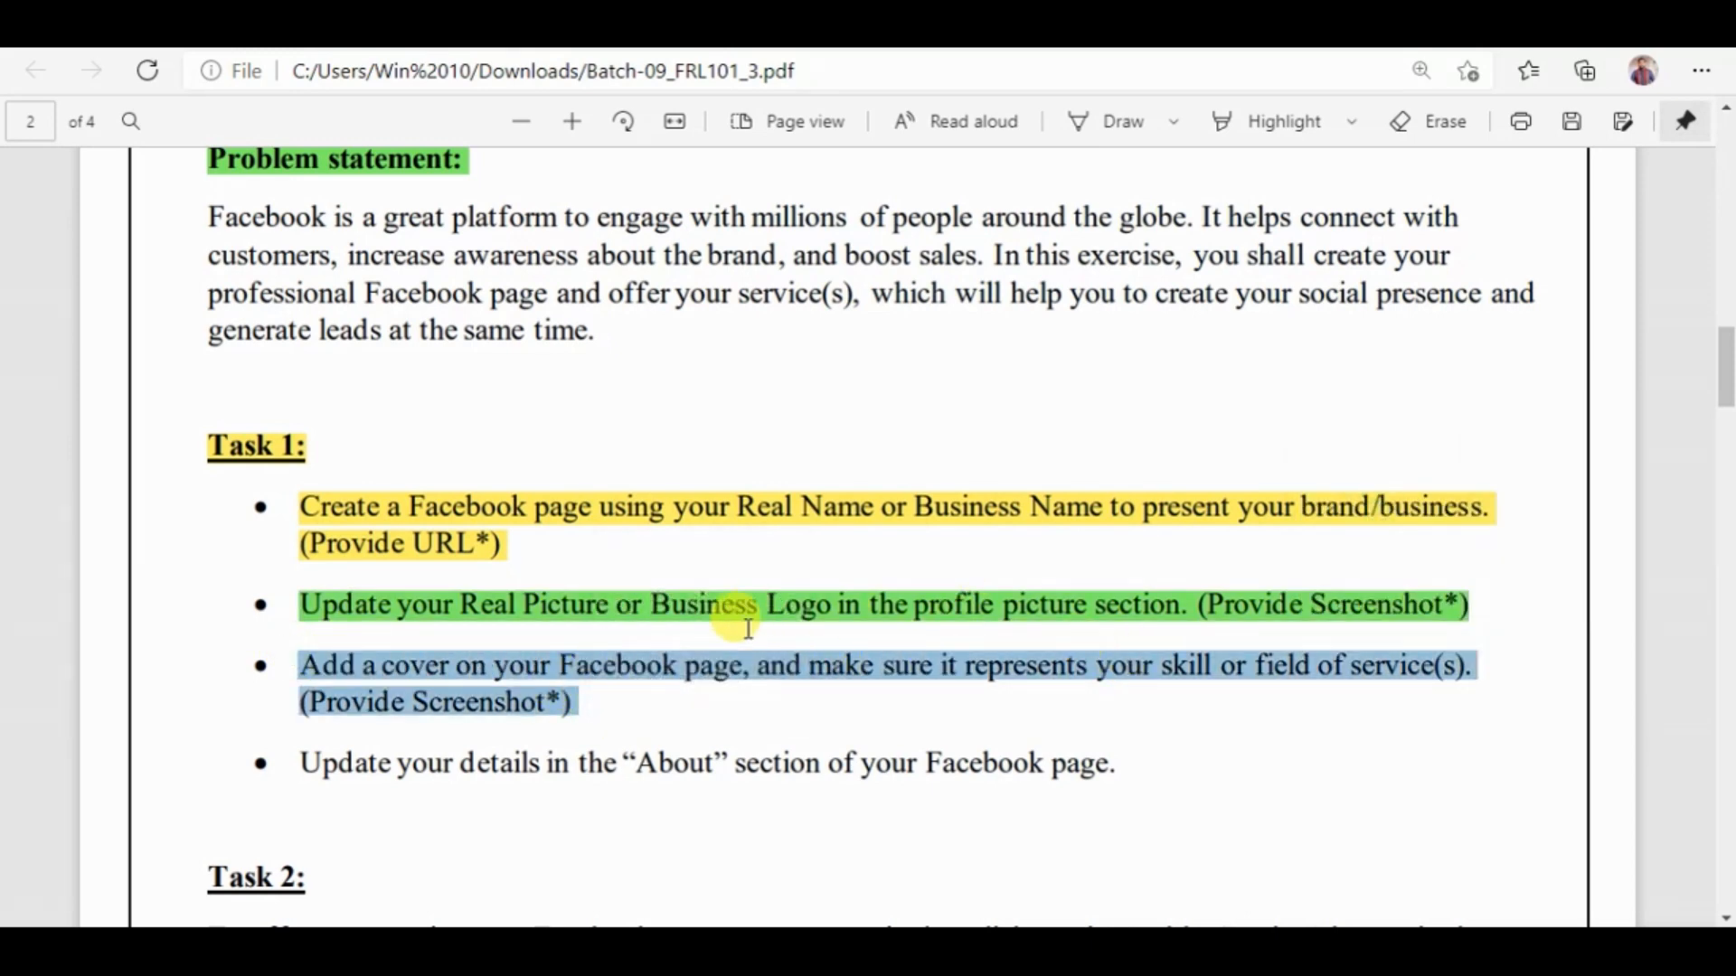
right_click(523, 685)
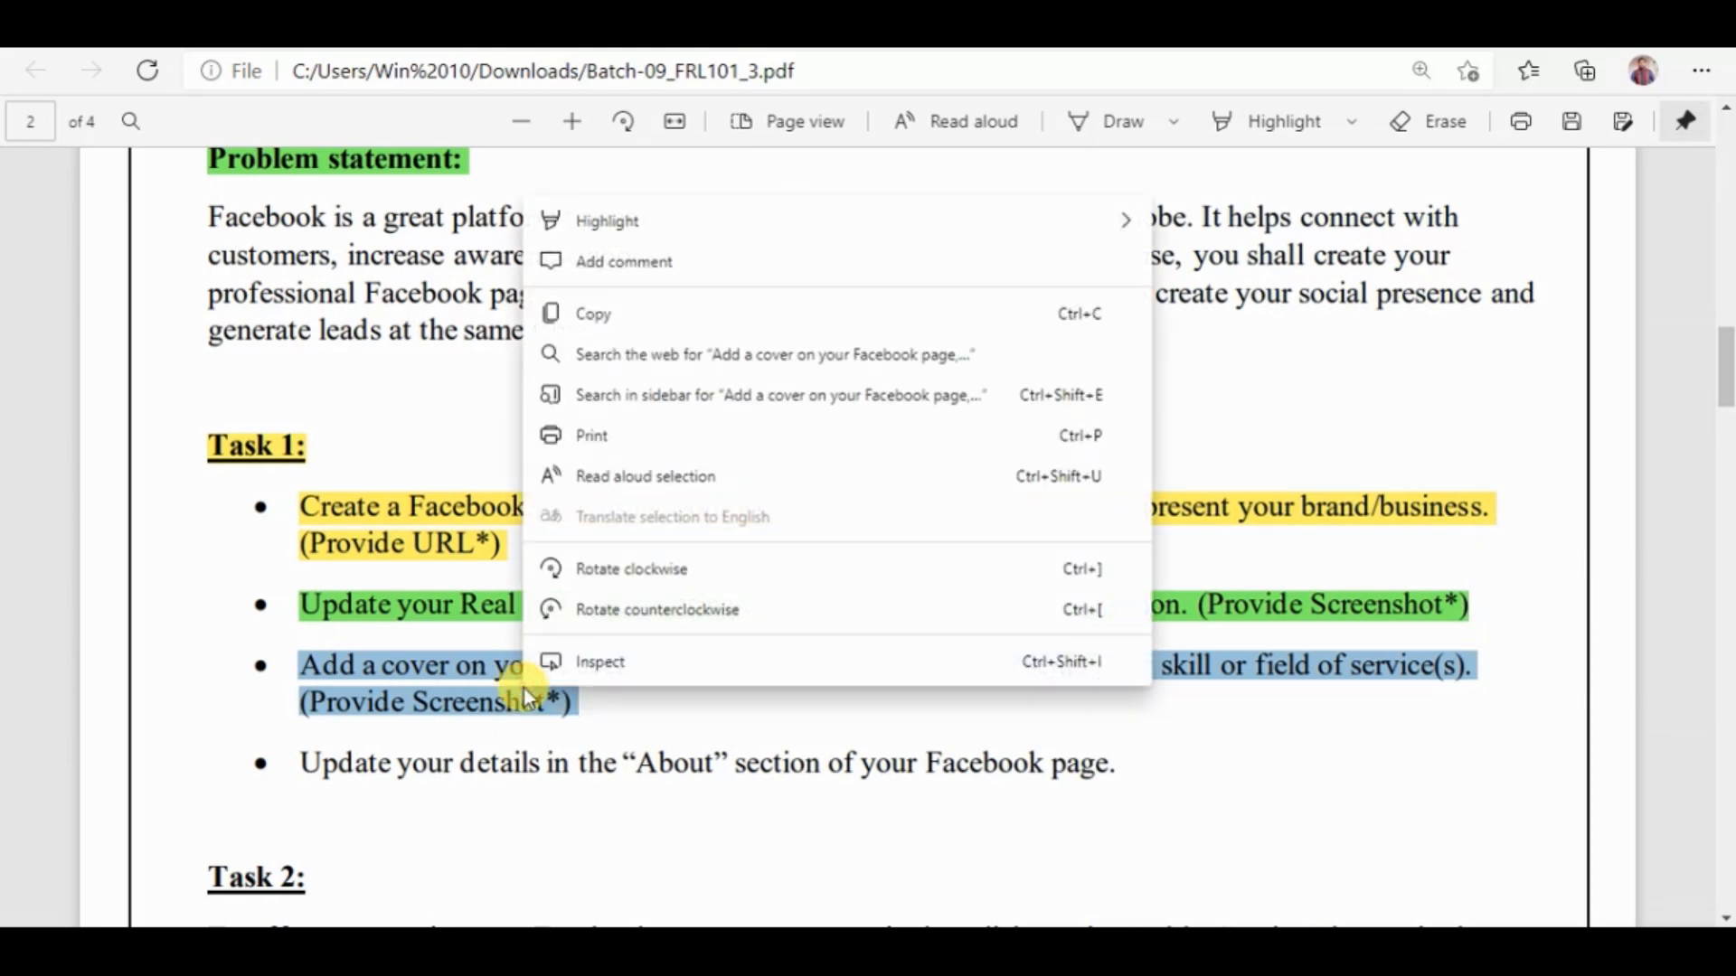
mouse_move(1036, 231)
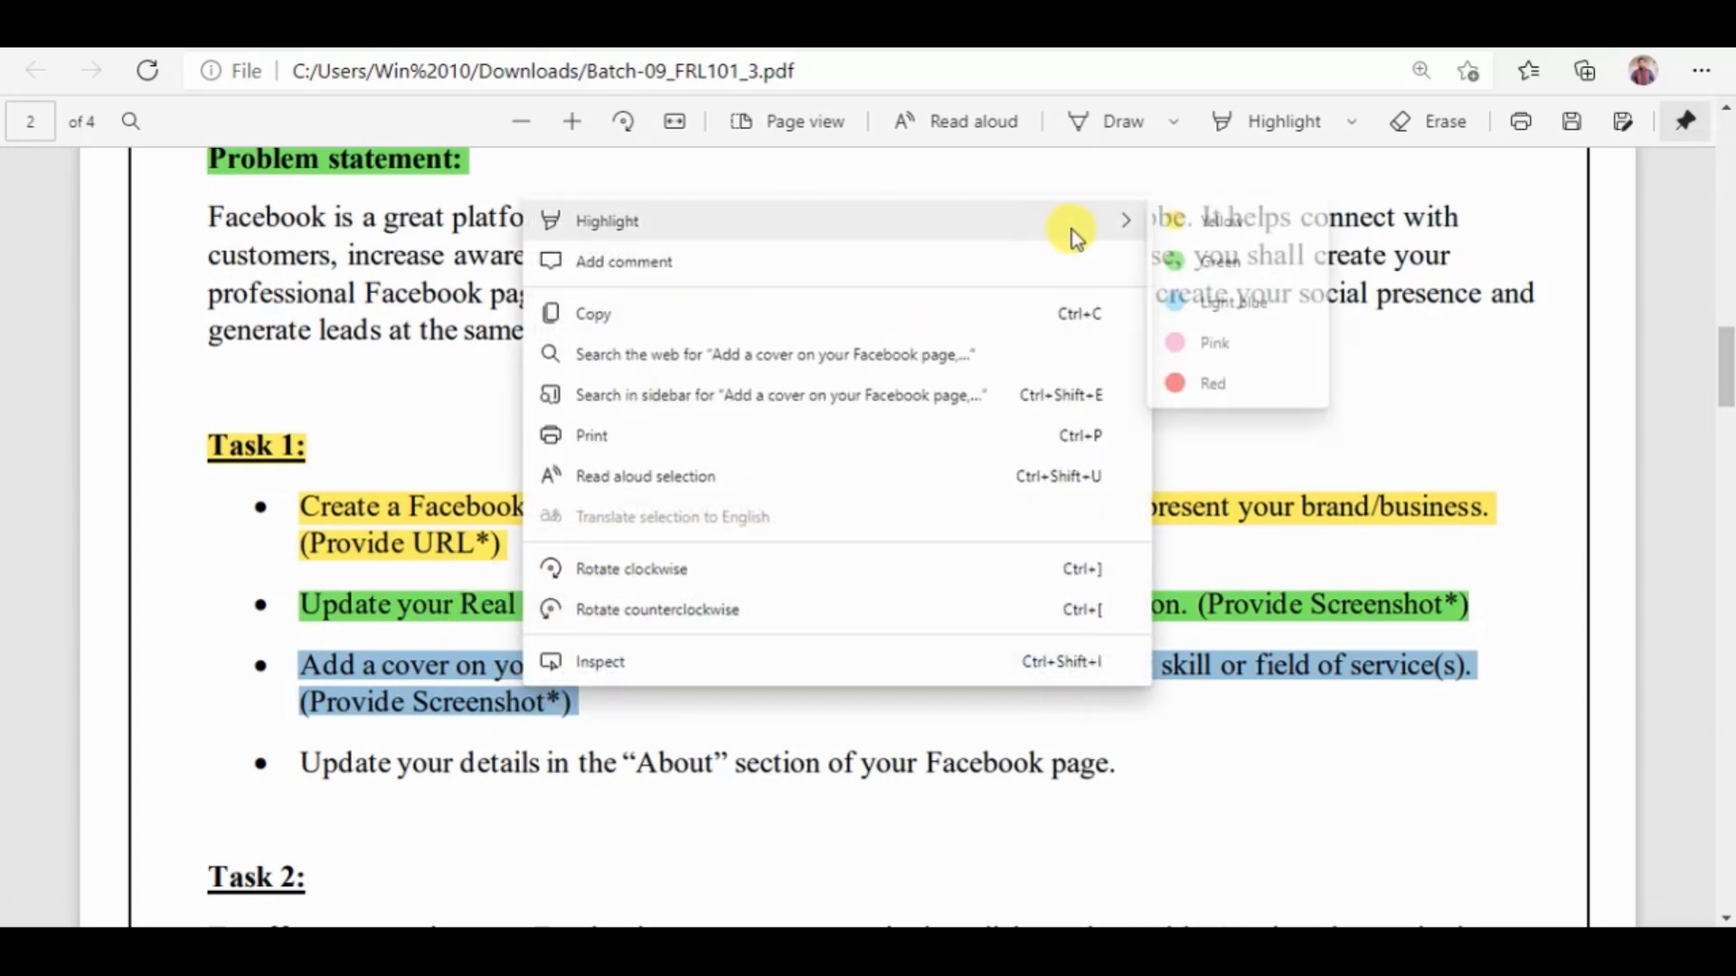
click(1226, 294)
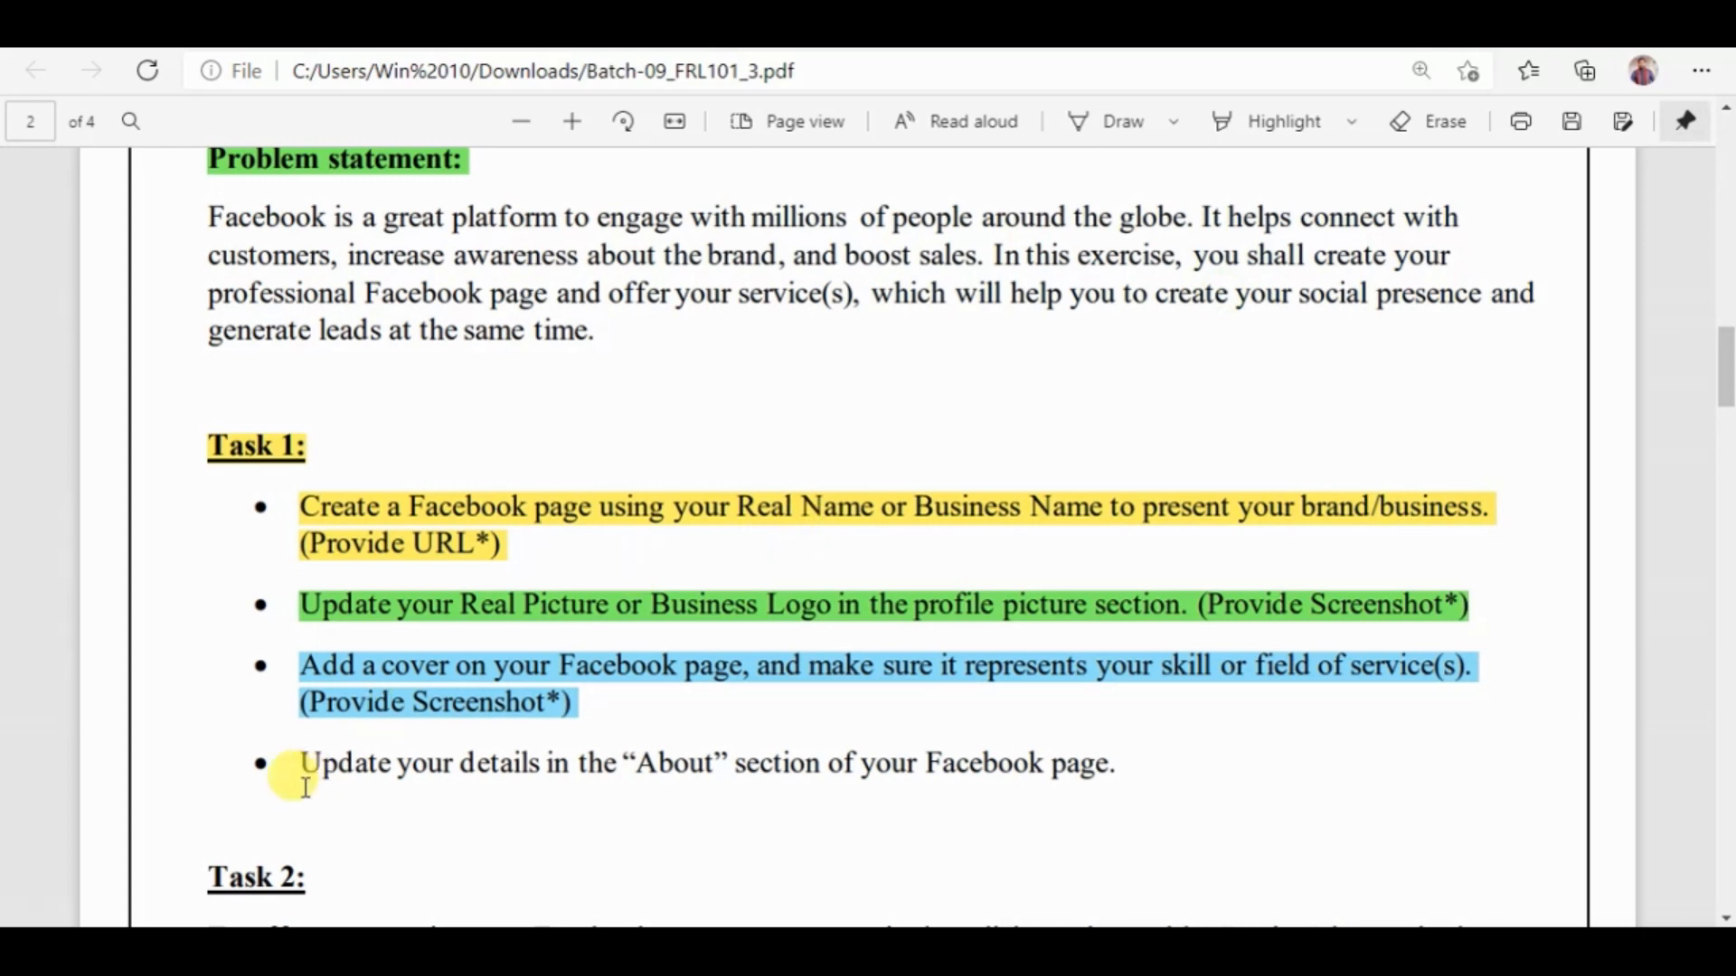
Step: Highlight the Task 1 bullet about updating the "About" section details in red
drag(291, 764, 1125, 772)
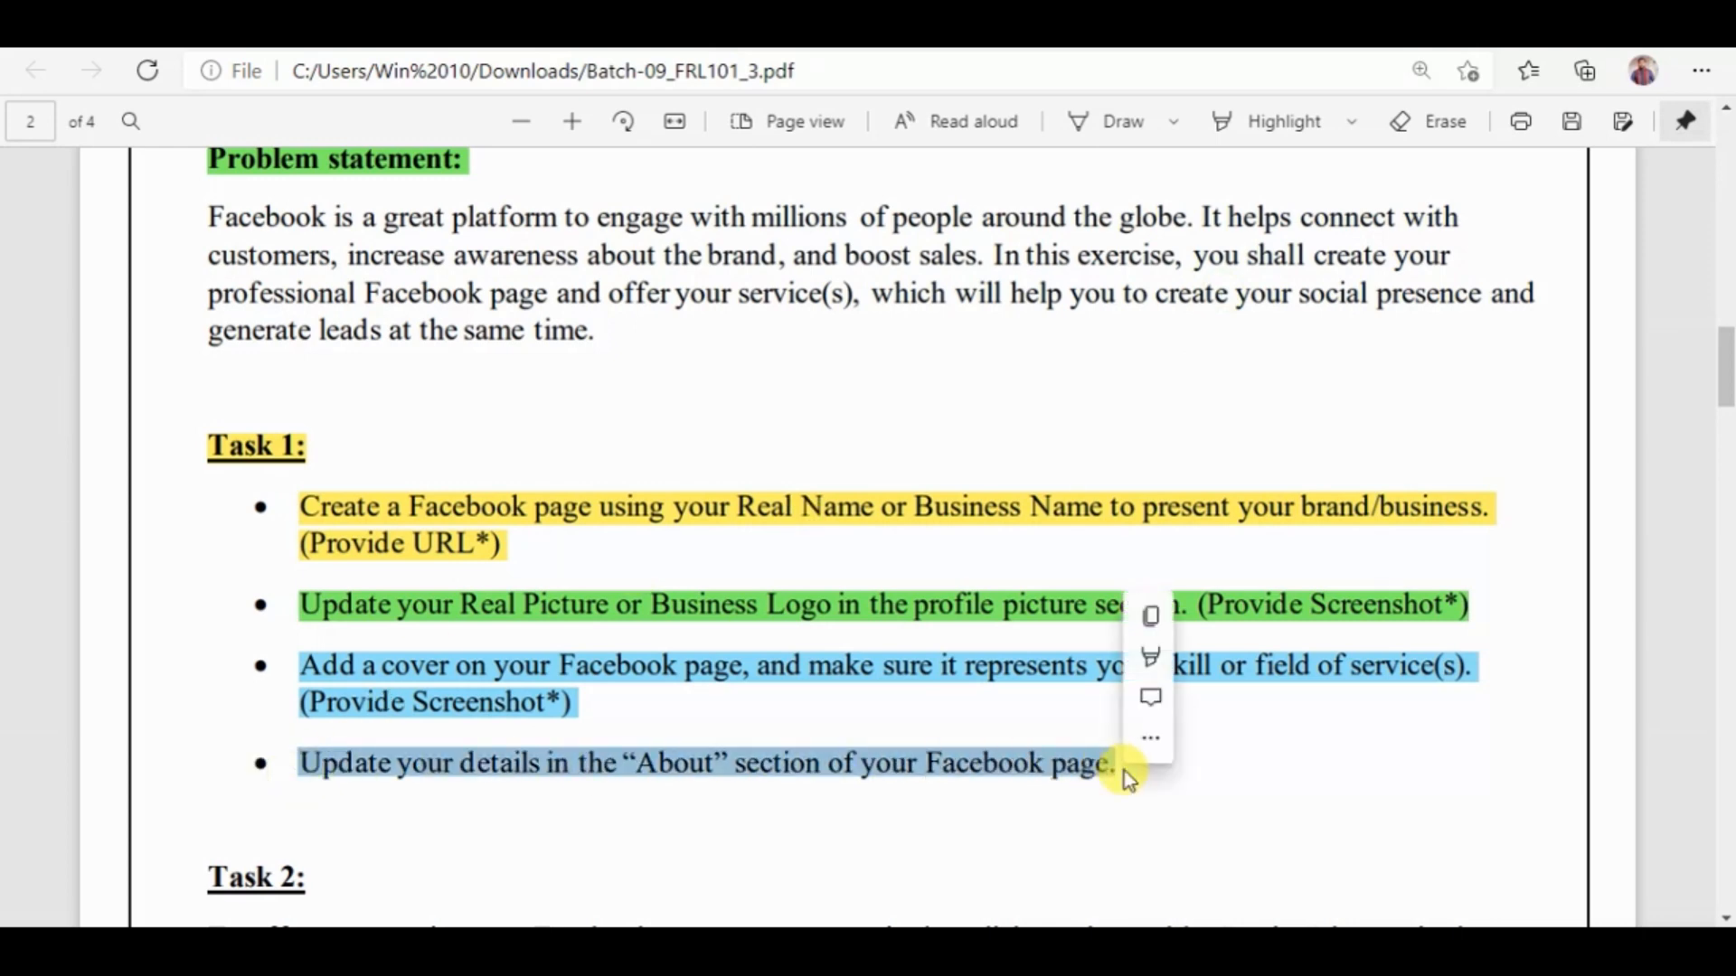
mouse_move(1291, 656)
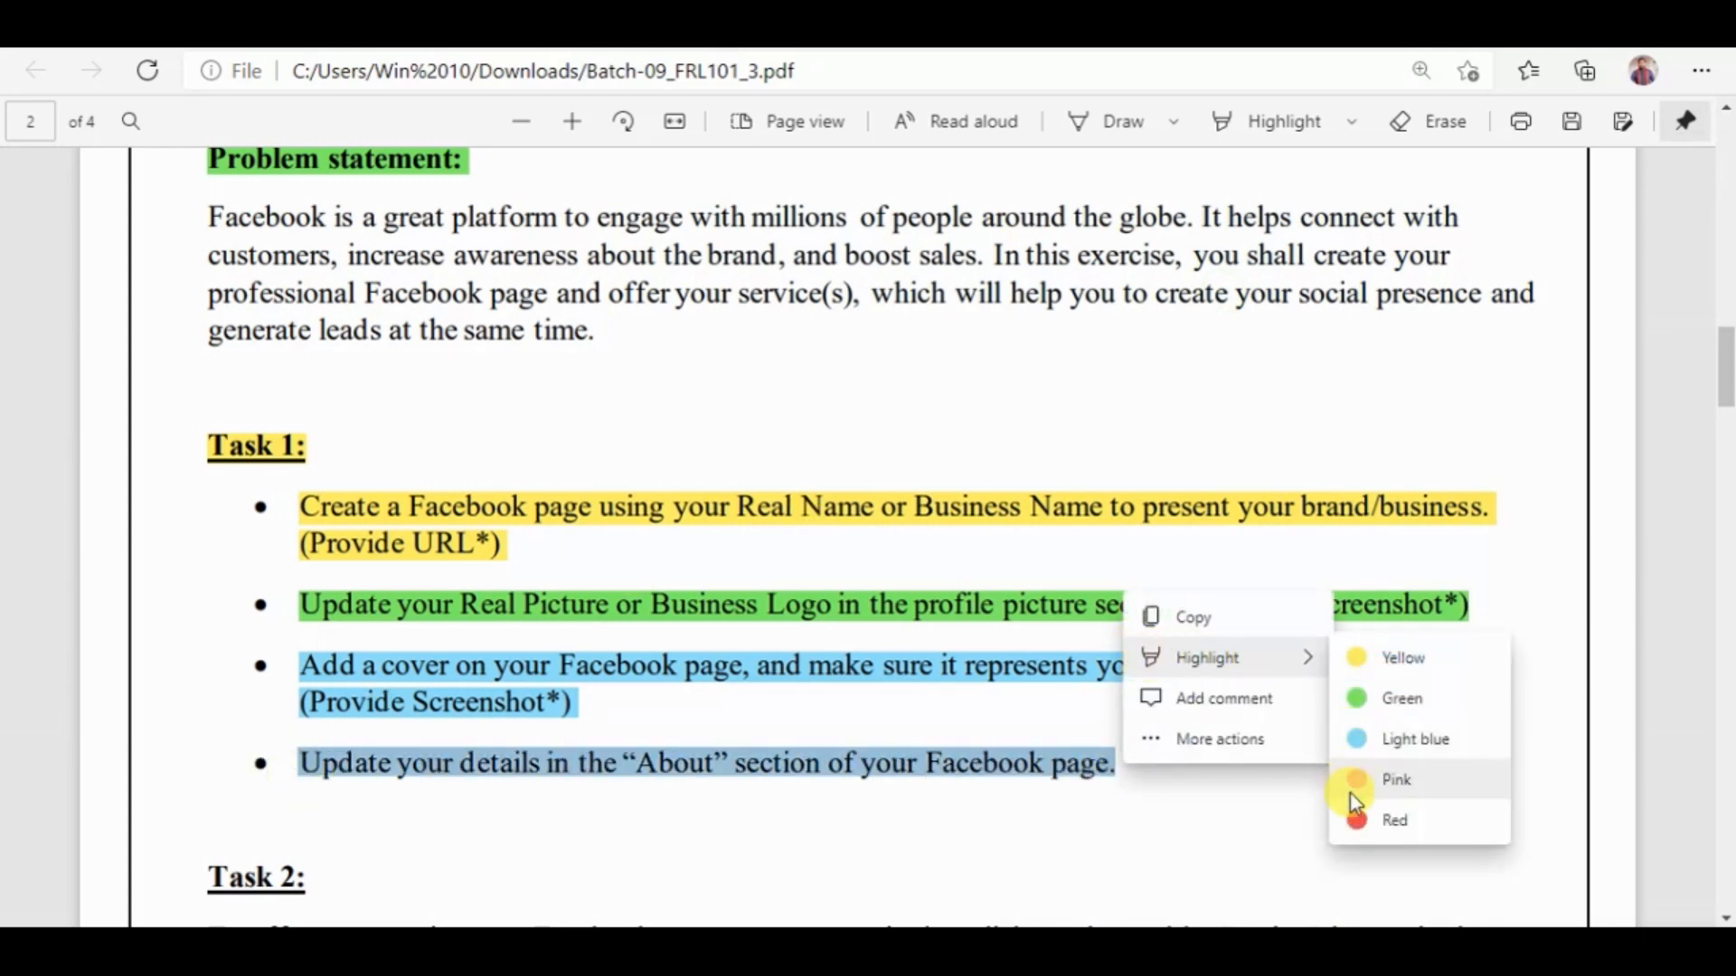
click(1367, 823)
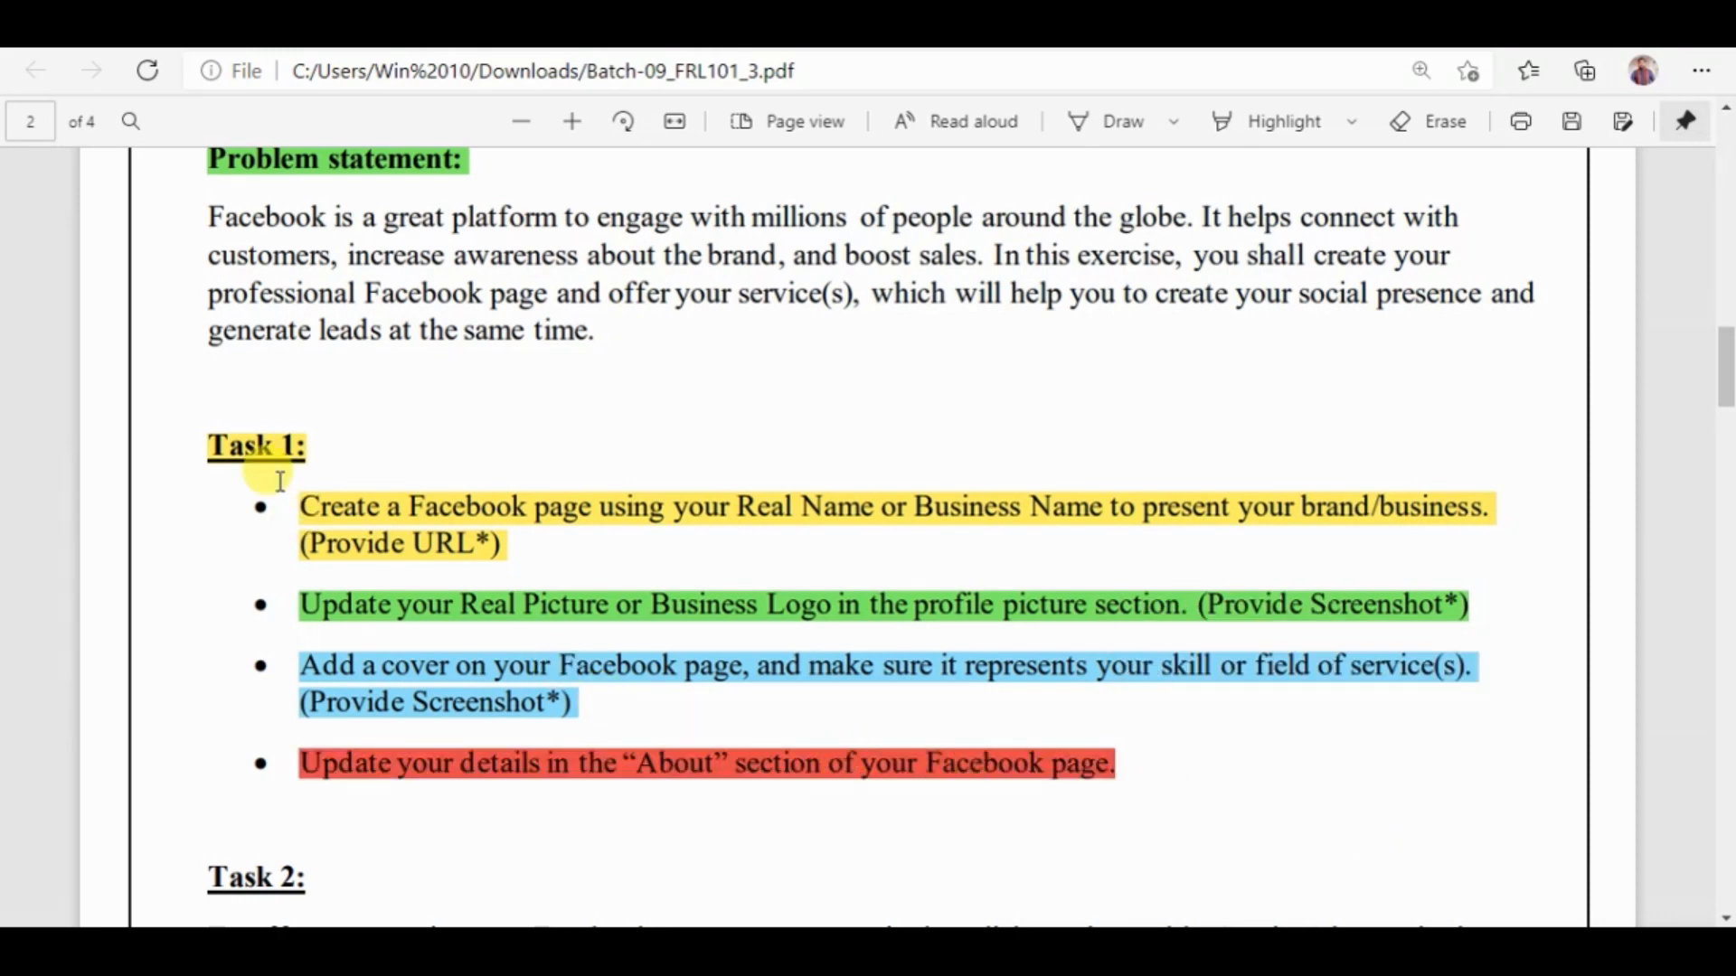
Step: Copy the "Task 1:" heading from the PDF into the Word document below the title lines, leaving blank space under it
drag(213, 447, 326, 450)
key(ctrl+c)
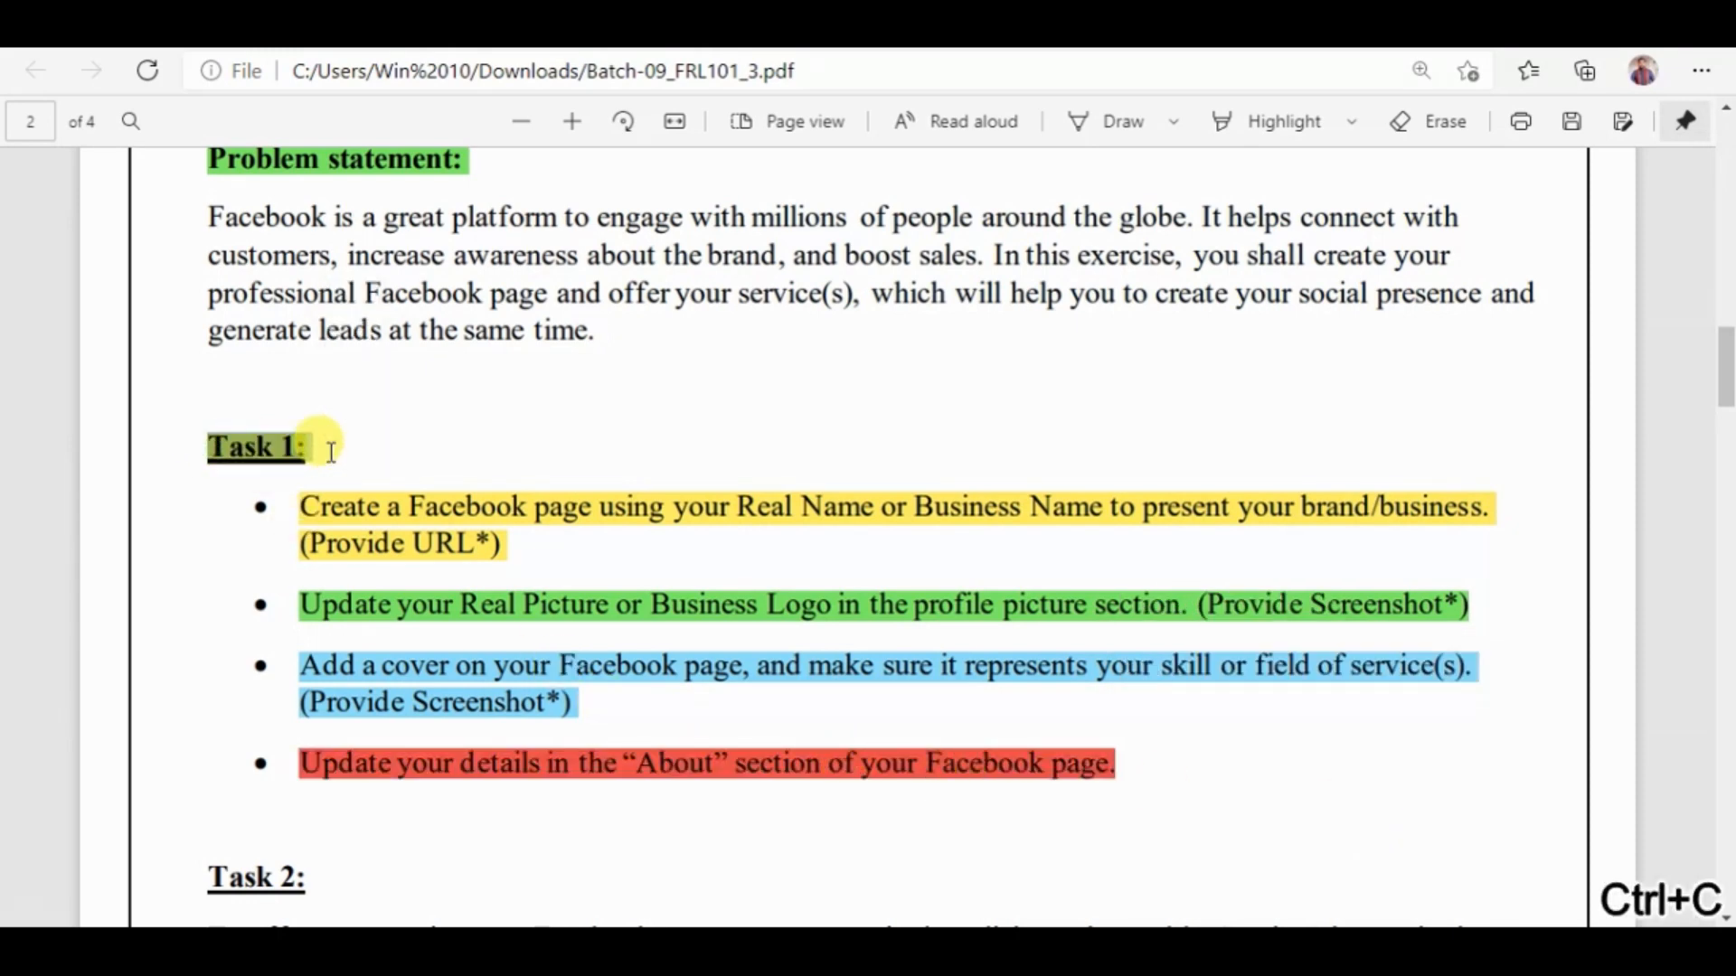
click(380, 949)
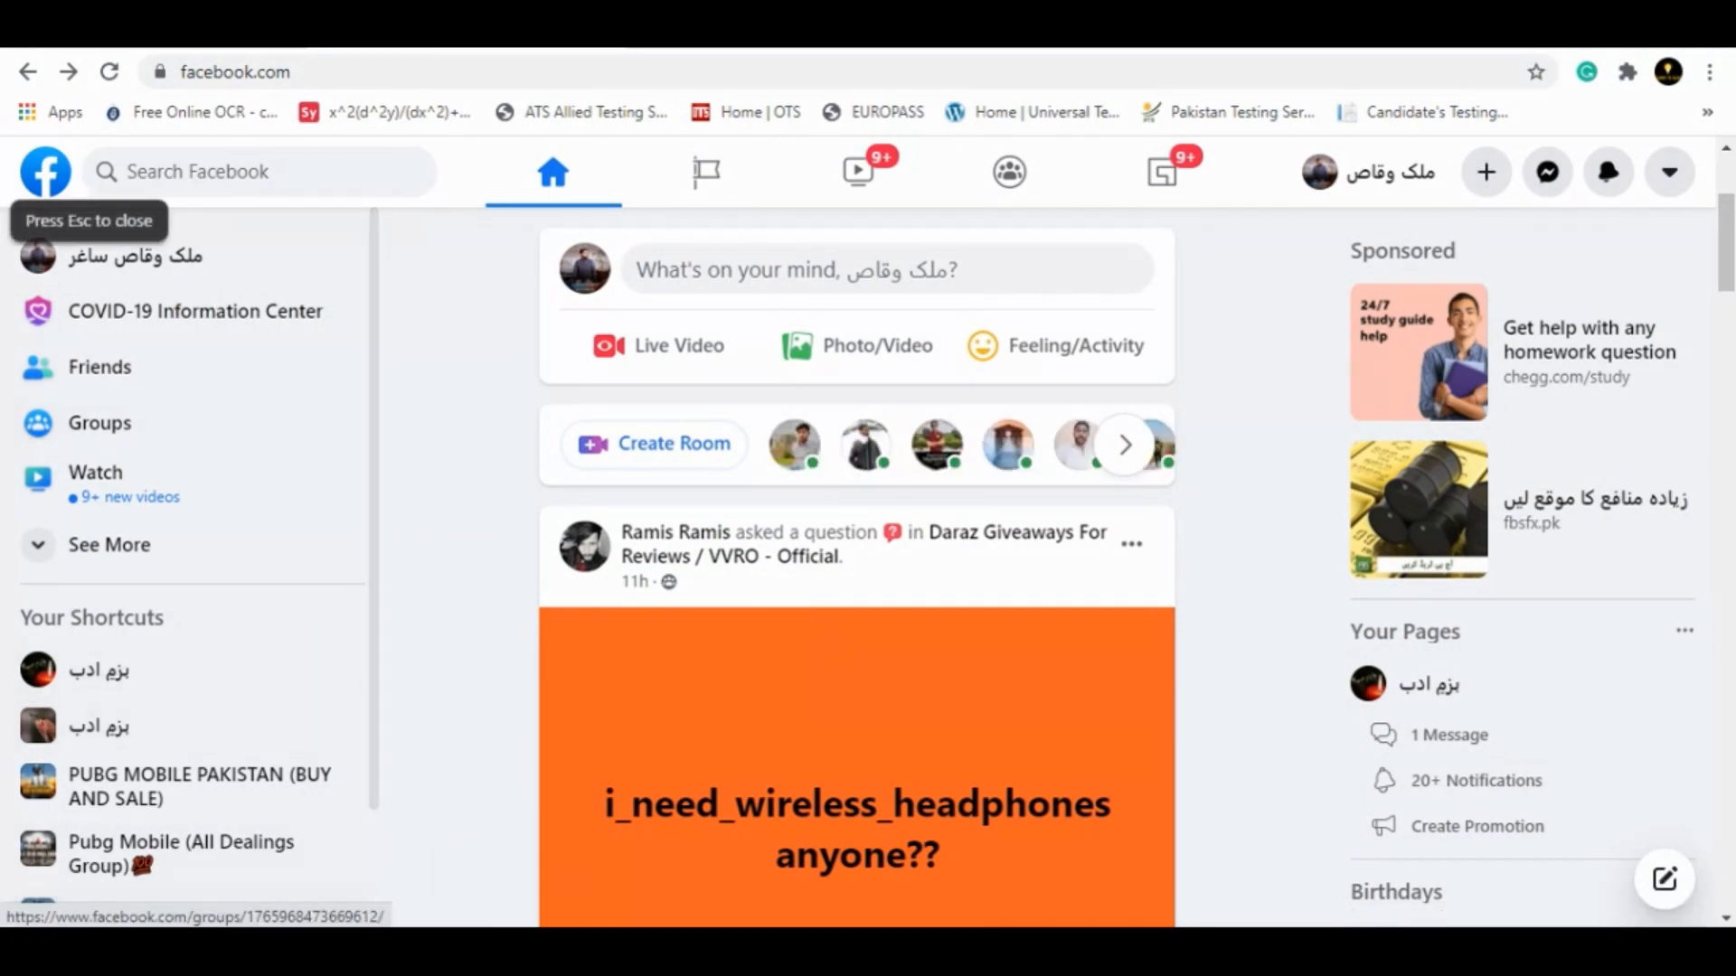
click(362, 949)
key(ctrl+v)
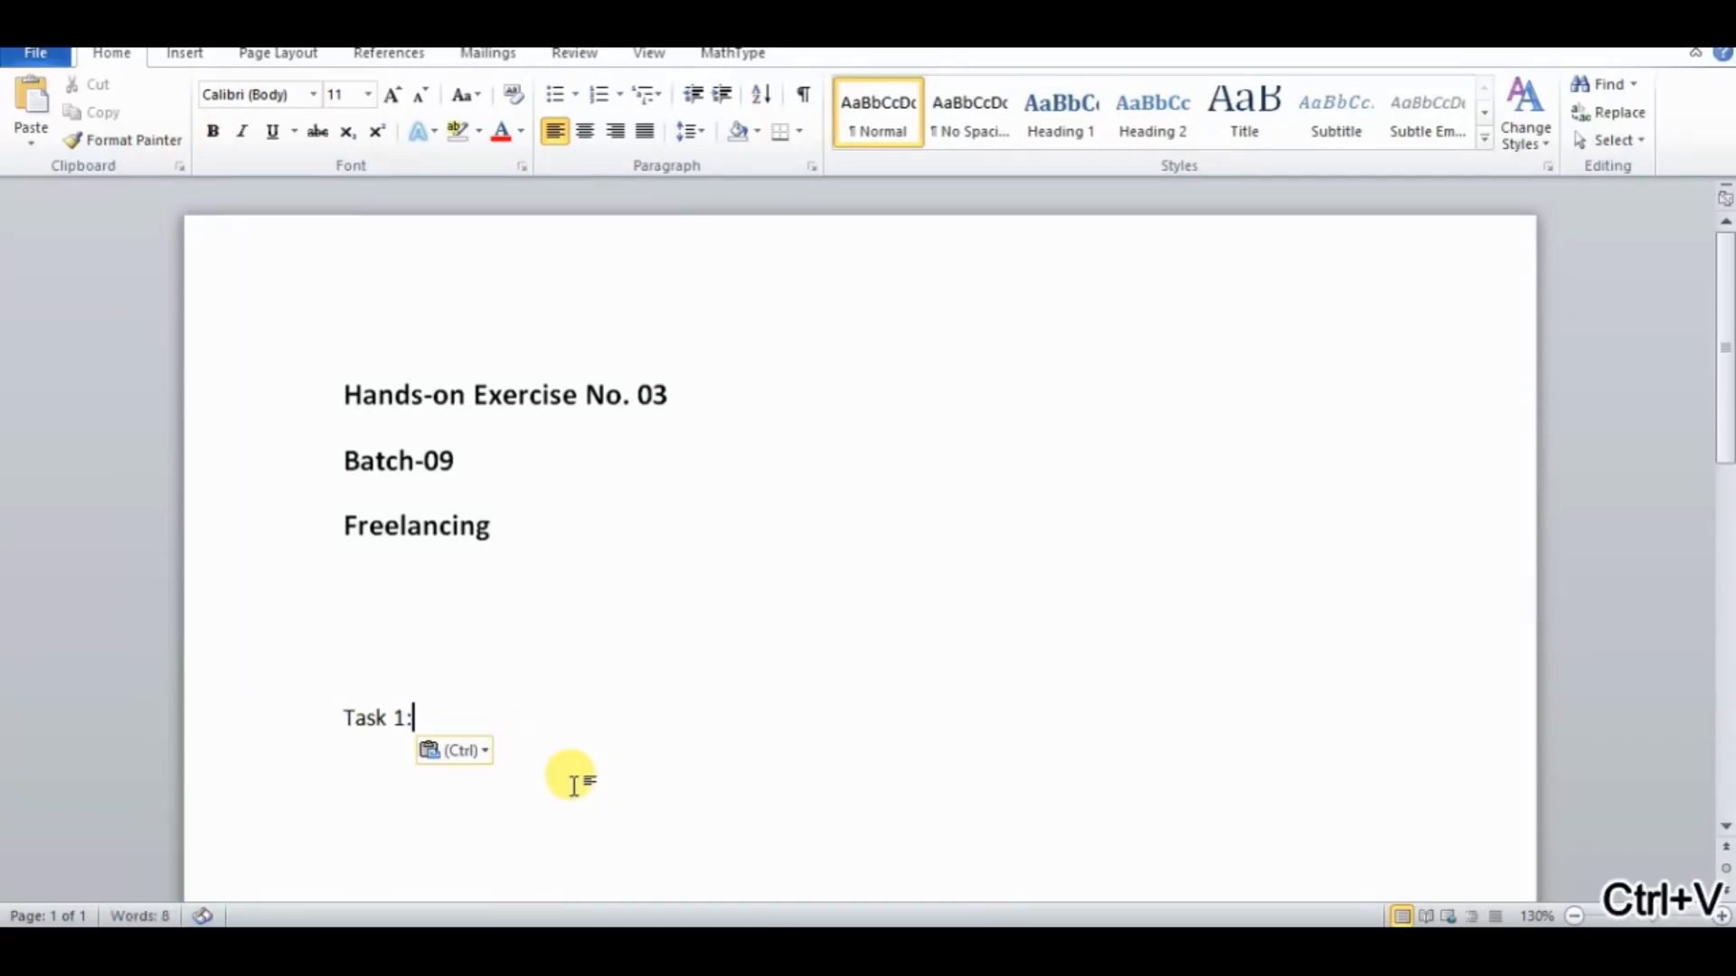
key(Return)
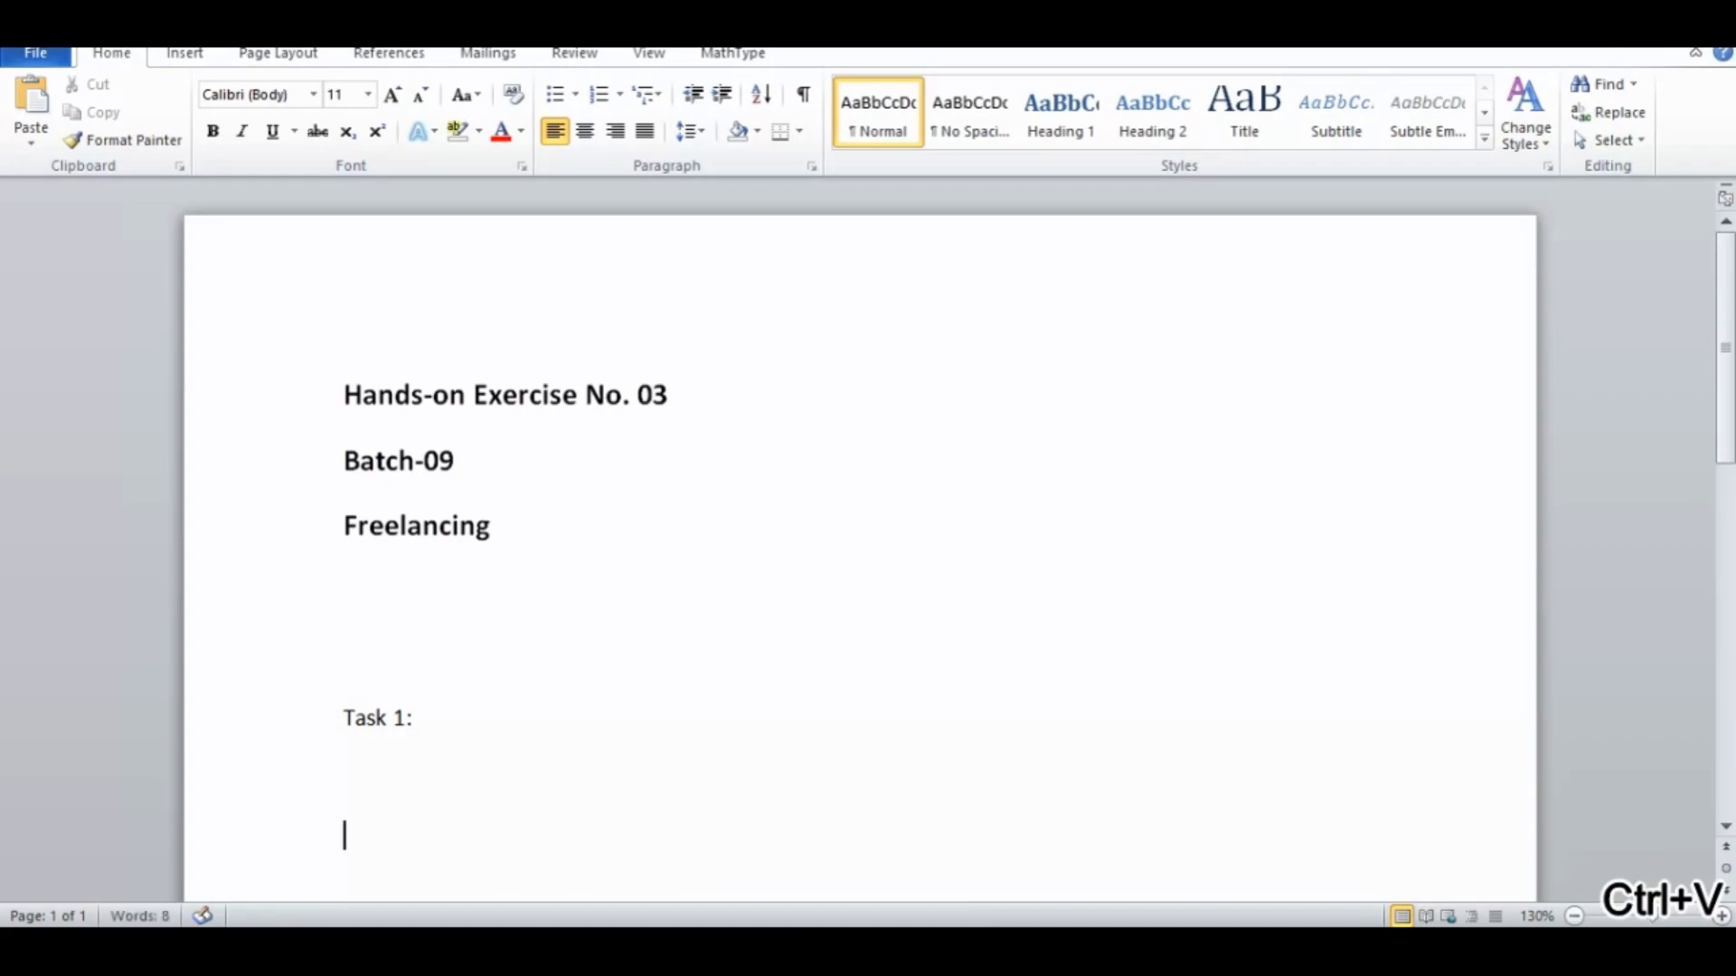
Step: Copy the first Task 1 bullet, including "(Provide URL*)", from the PDF into the Word document under the Task 1 heading
click(281, 949)
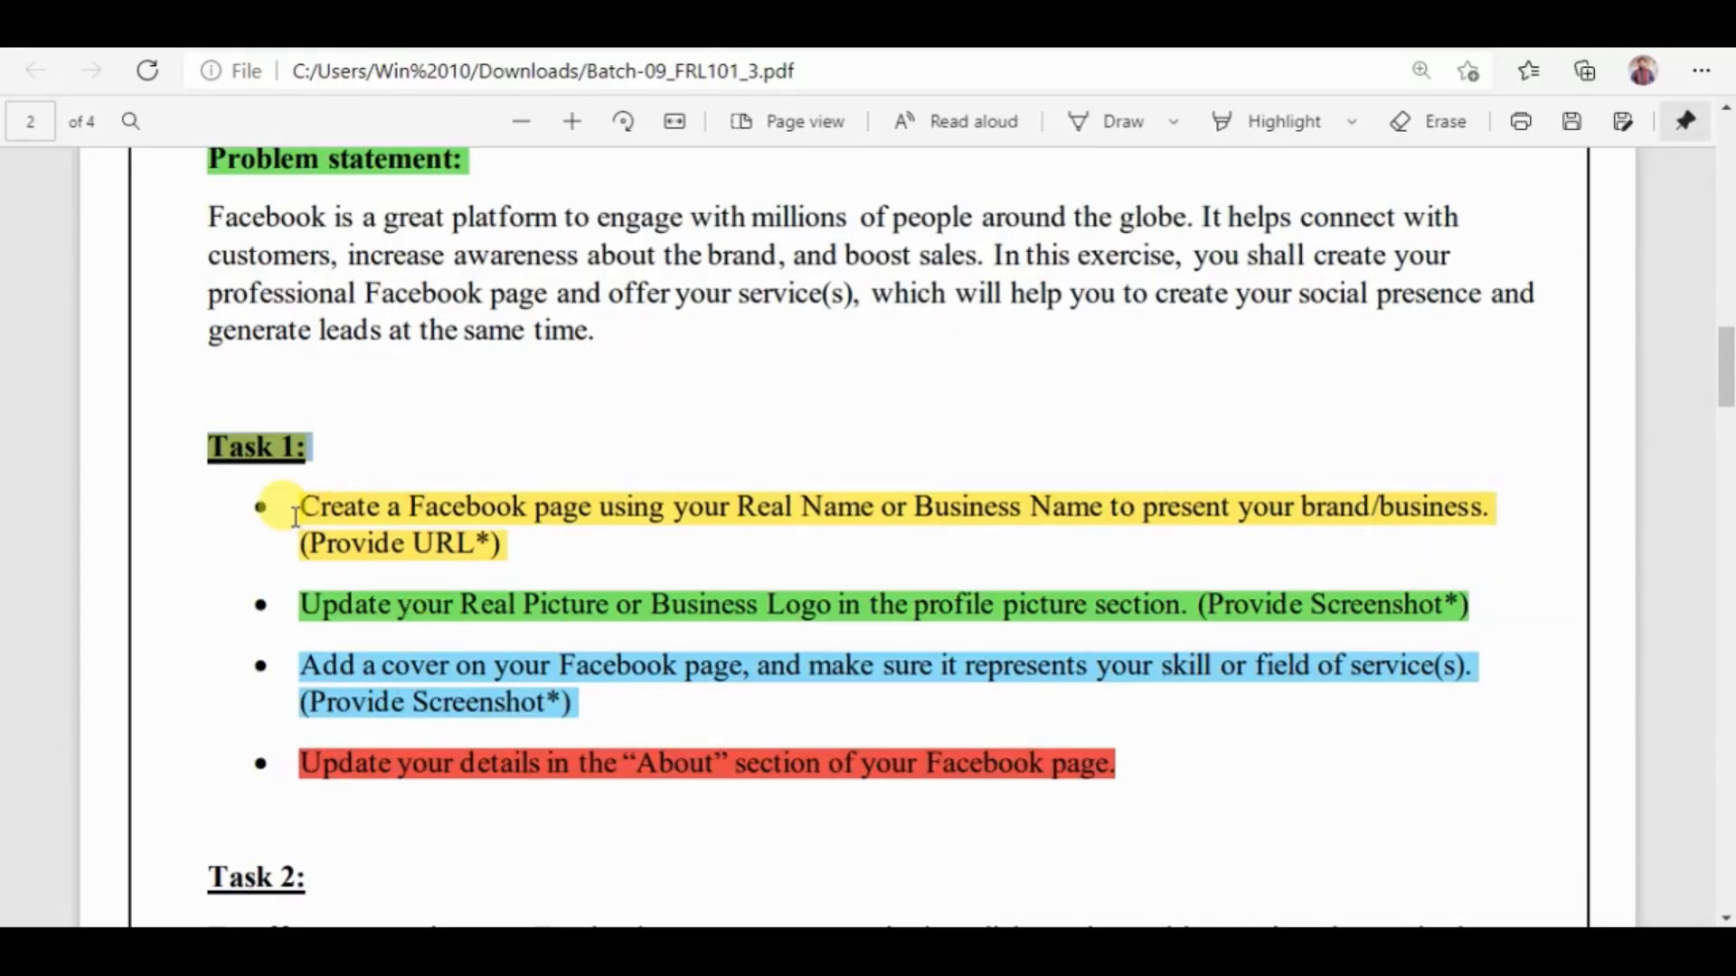
drag(296, 517, 506, 561)
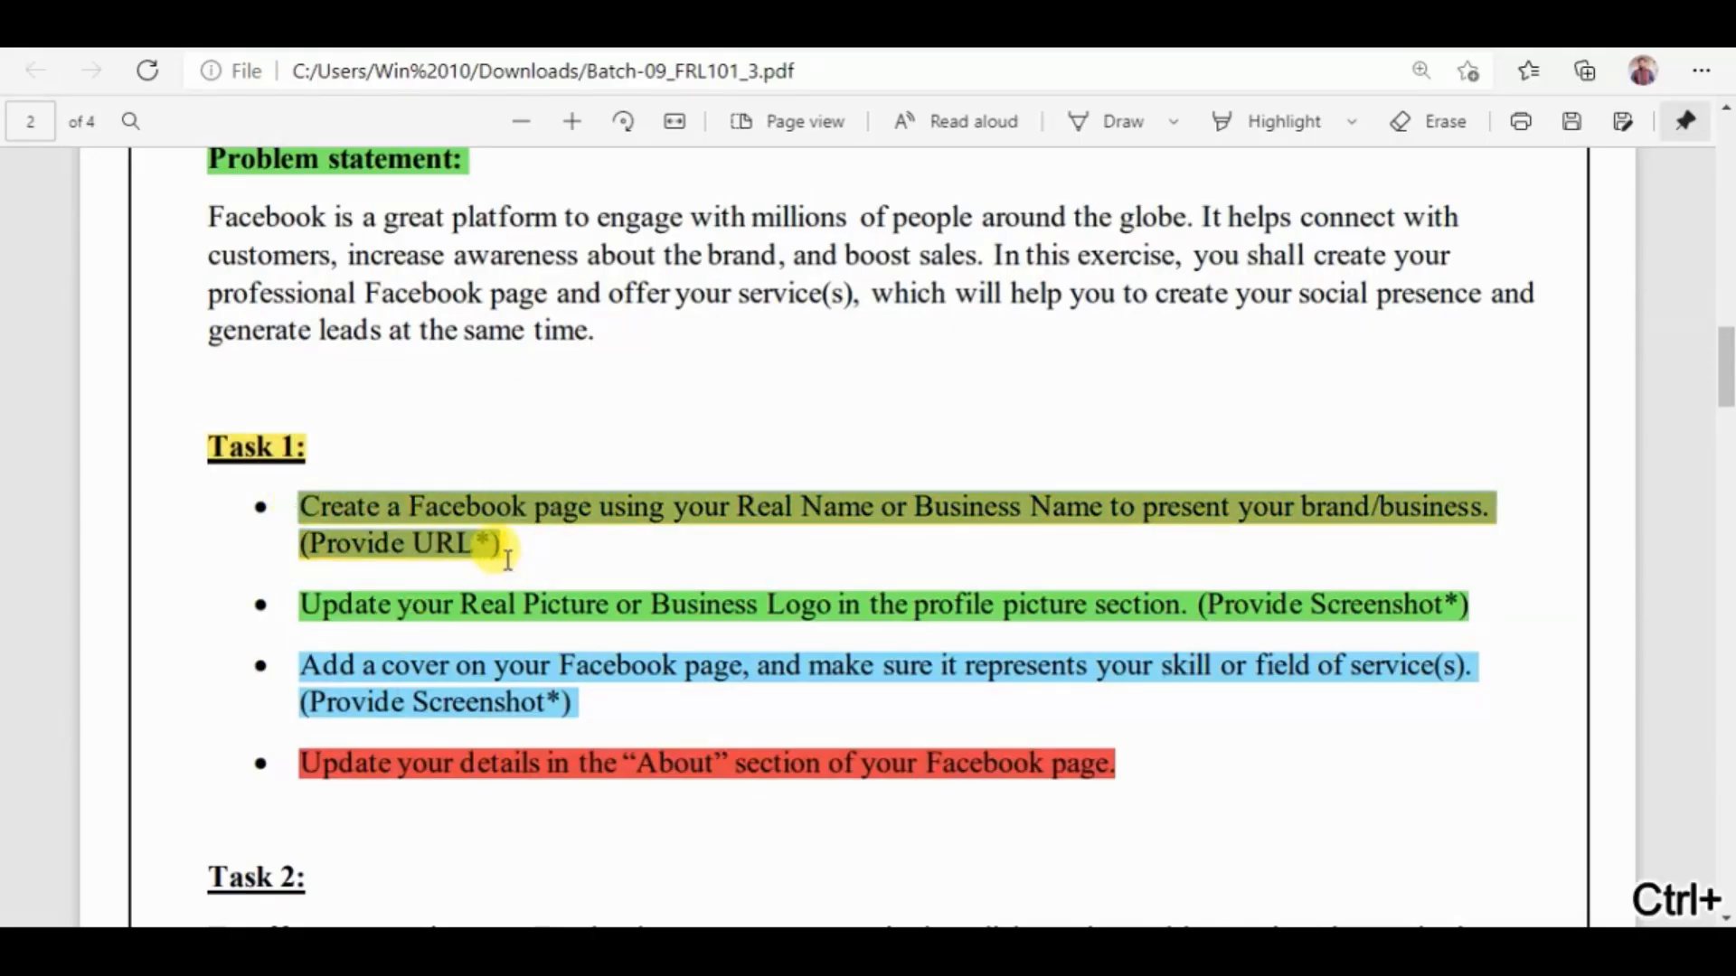
key(ctrl+c)
click(389, 949)
key(ctrl+v)
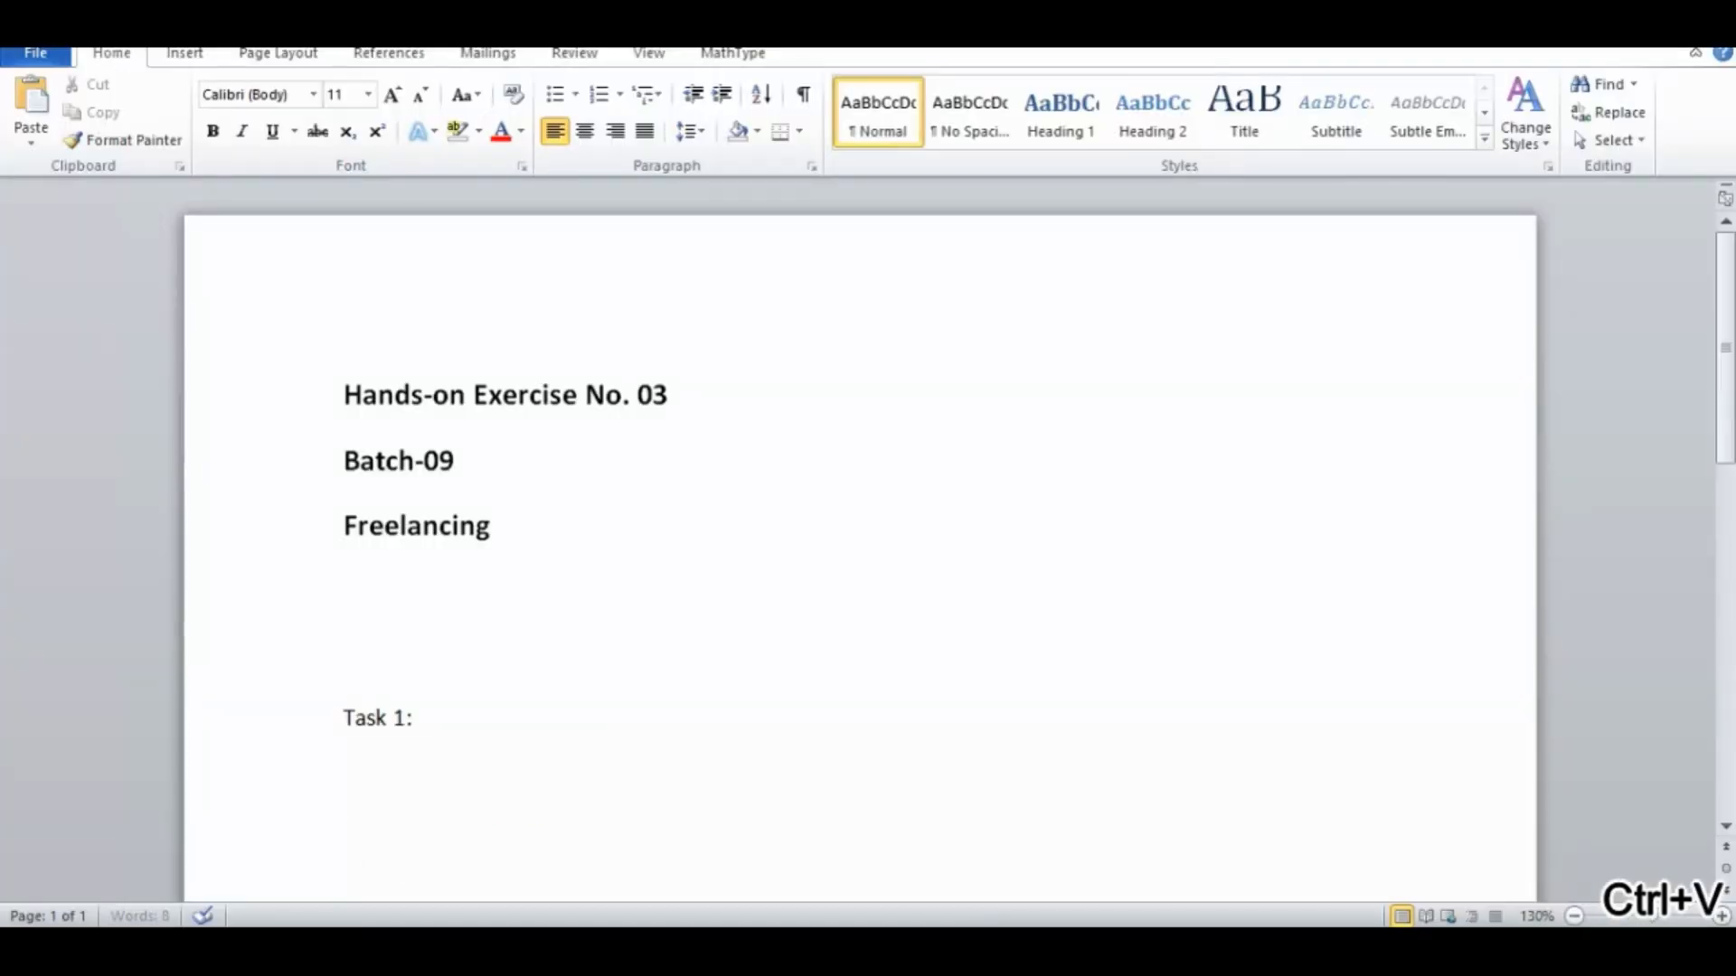
scroll(858, 542, down, 1)
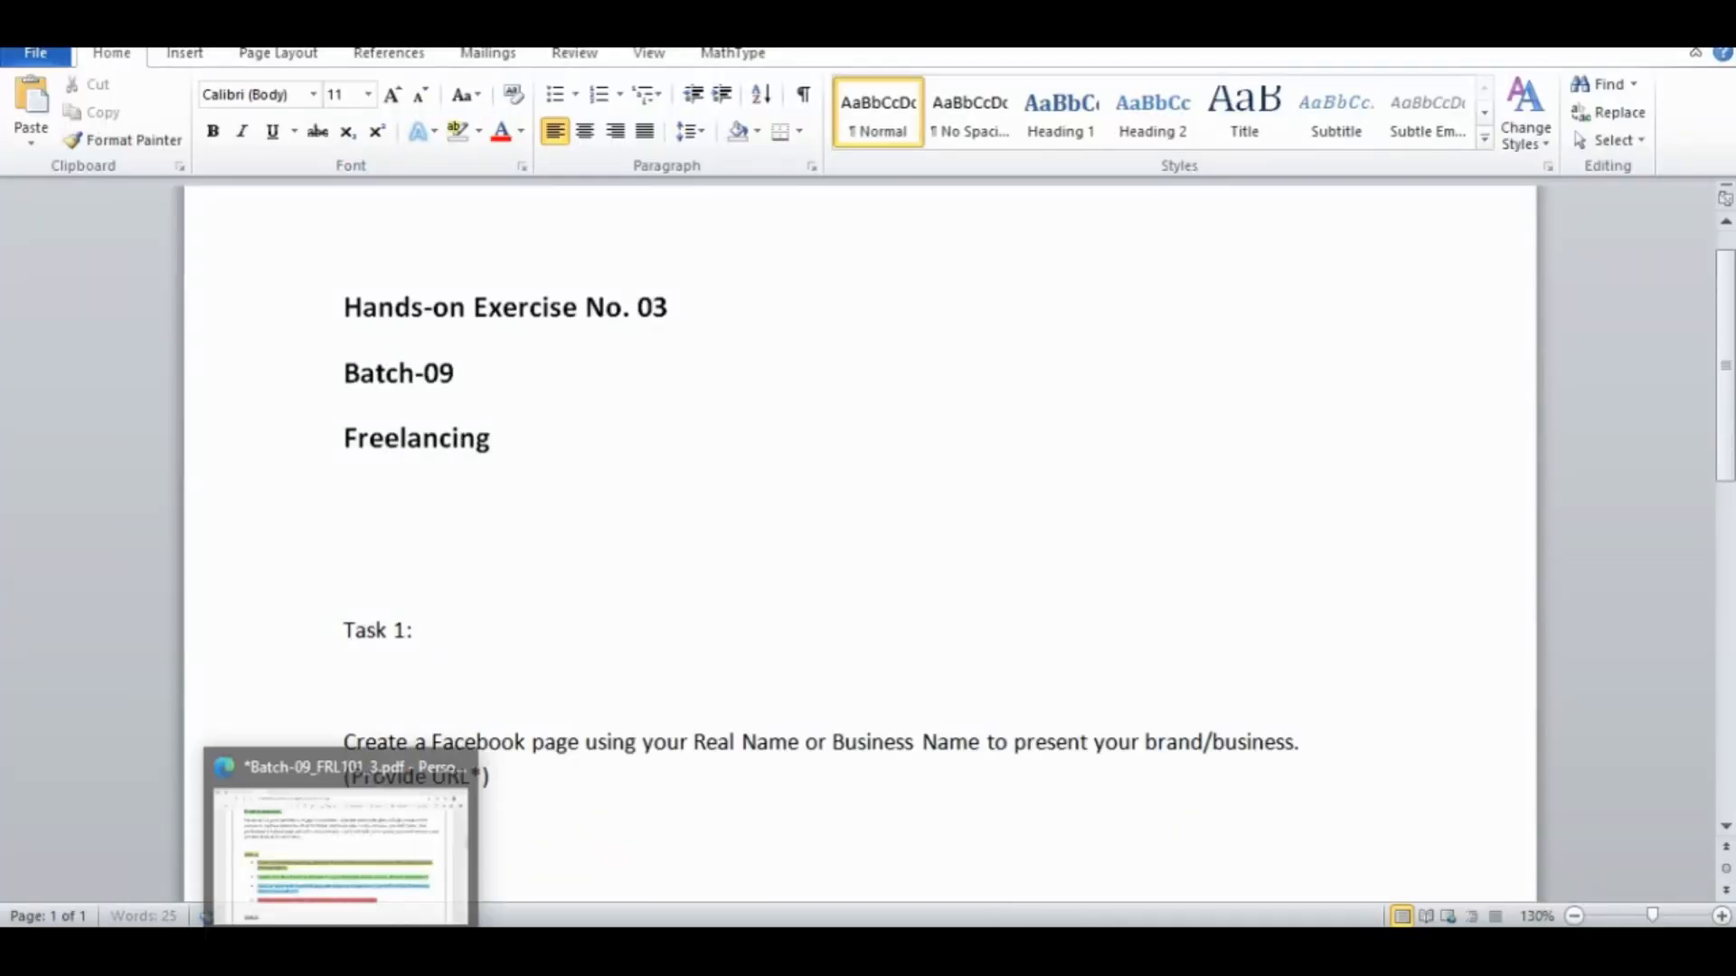
Step: Switch to Facebook in Chrome, reload facebook.com and start creating a new Page
click(342, 837)
key(alt+Tab)
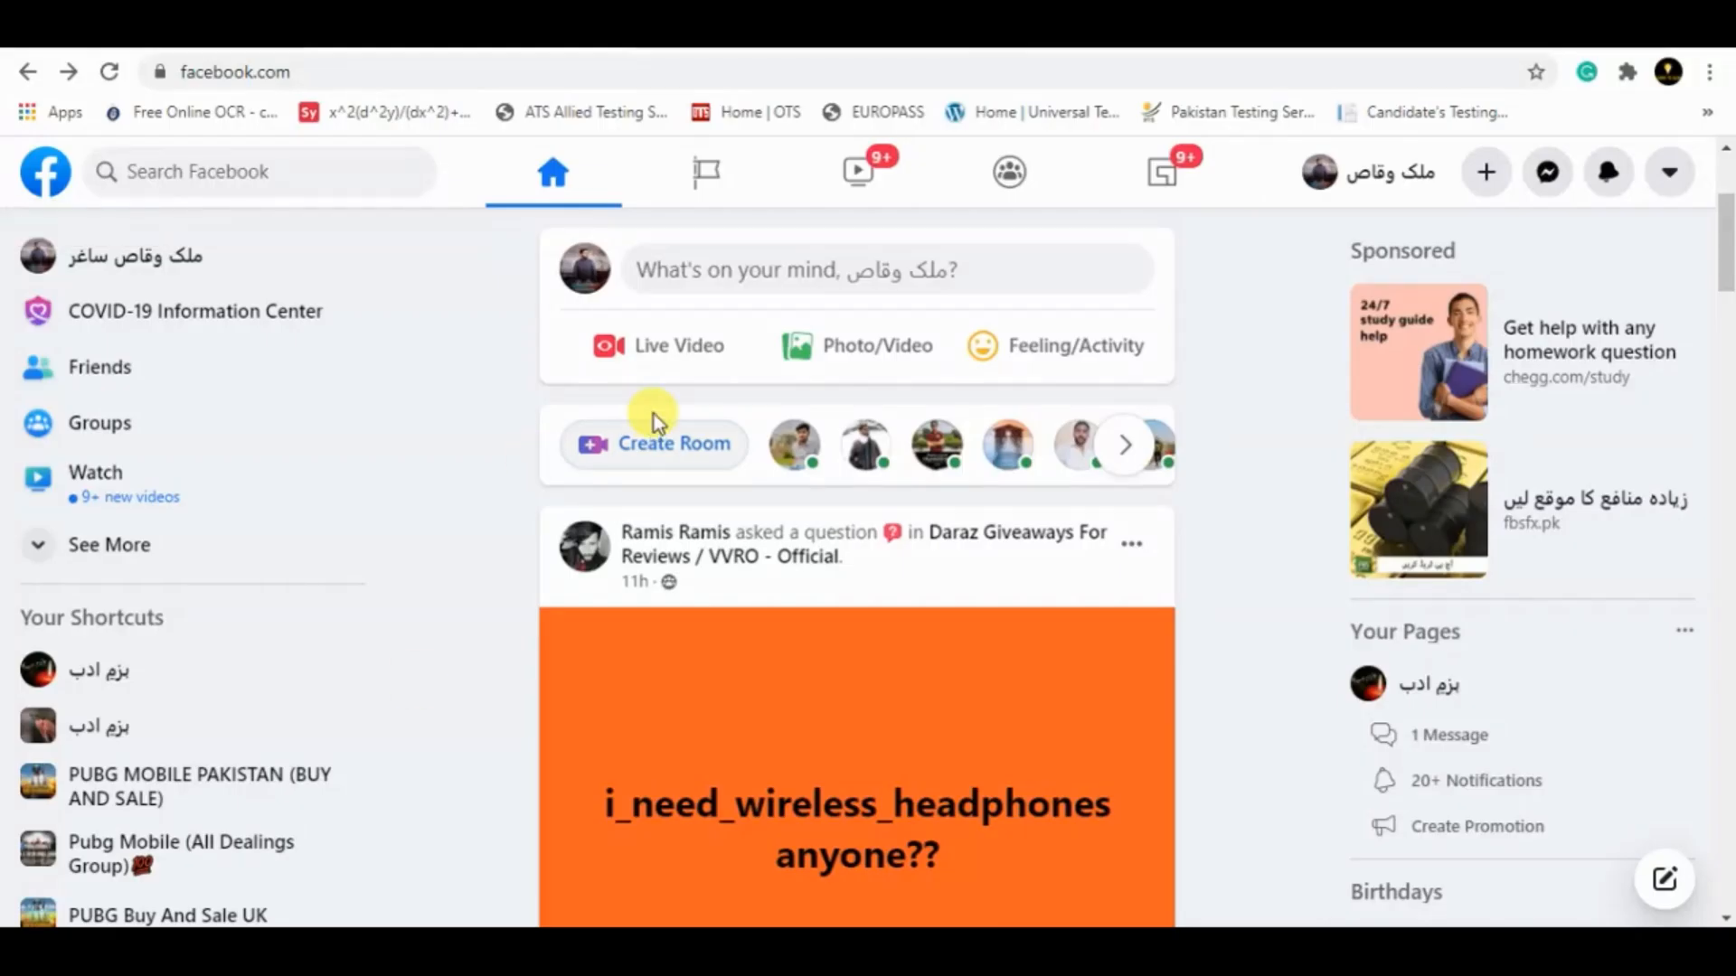
click(308, 72)
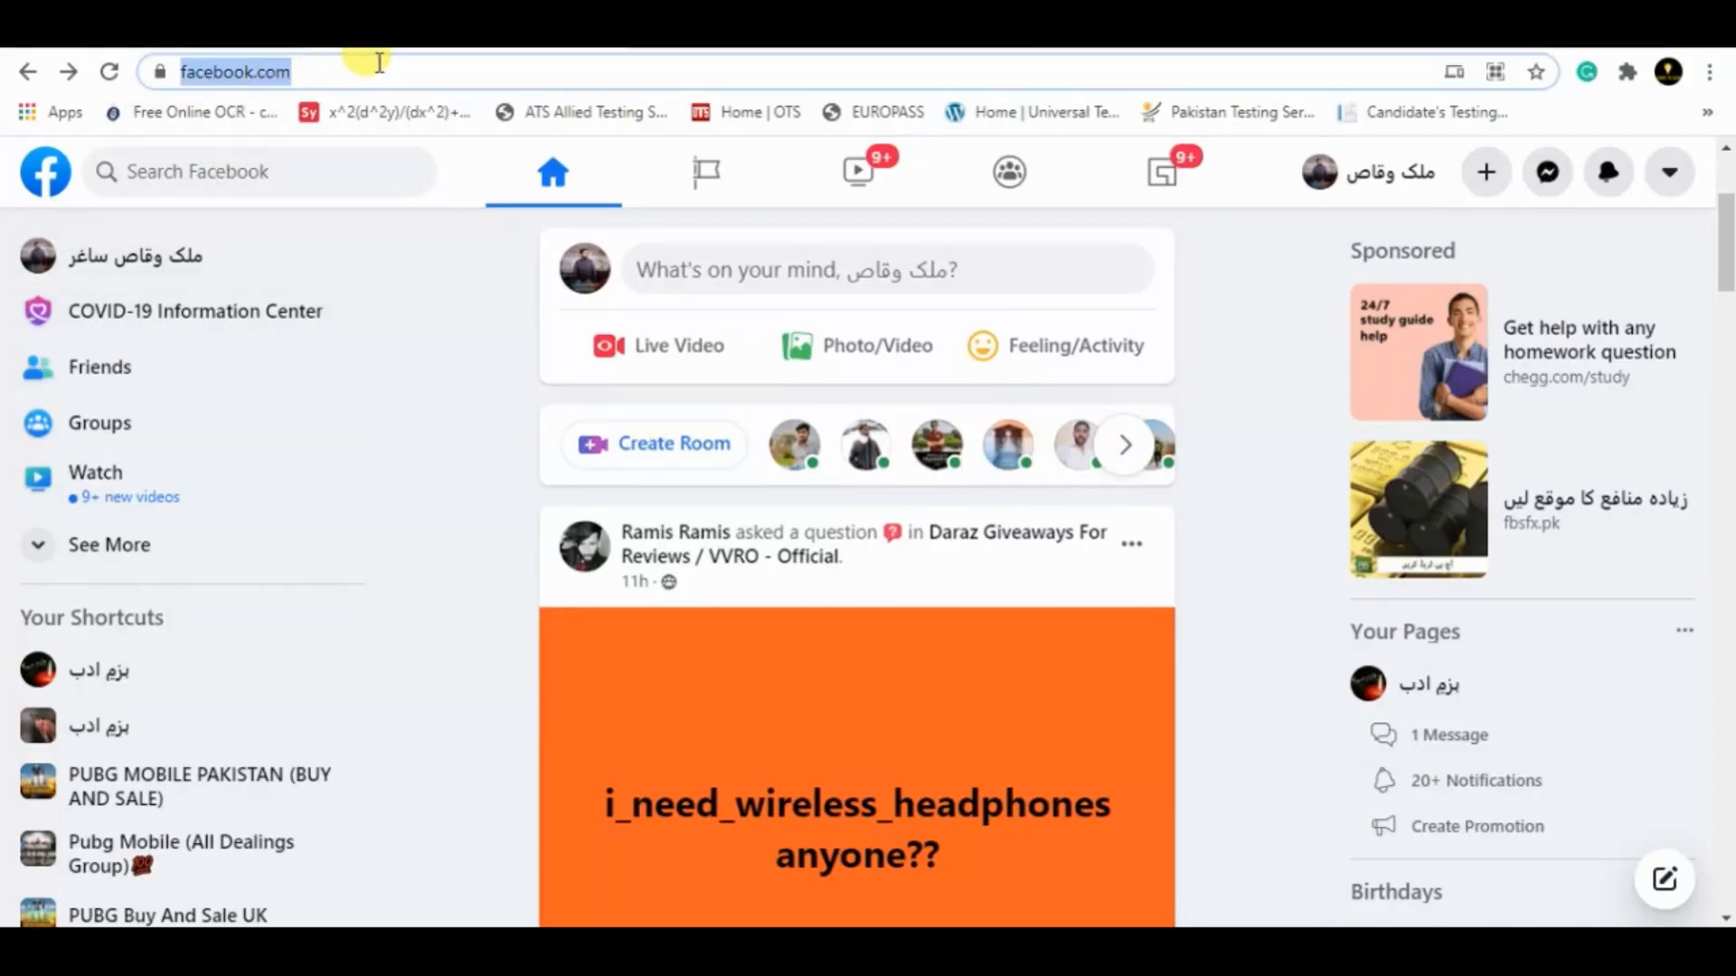
key(Return)
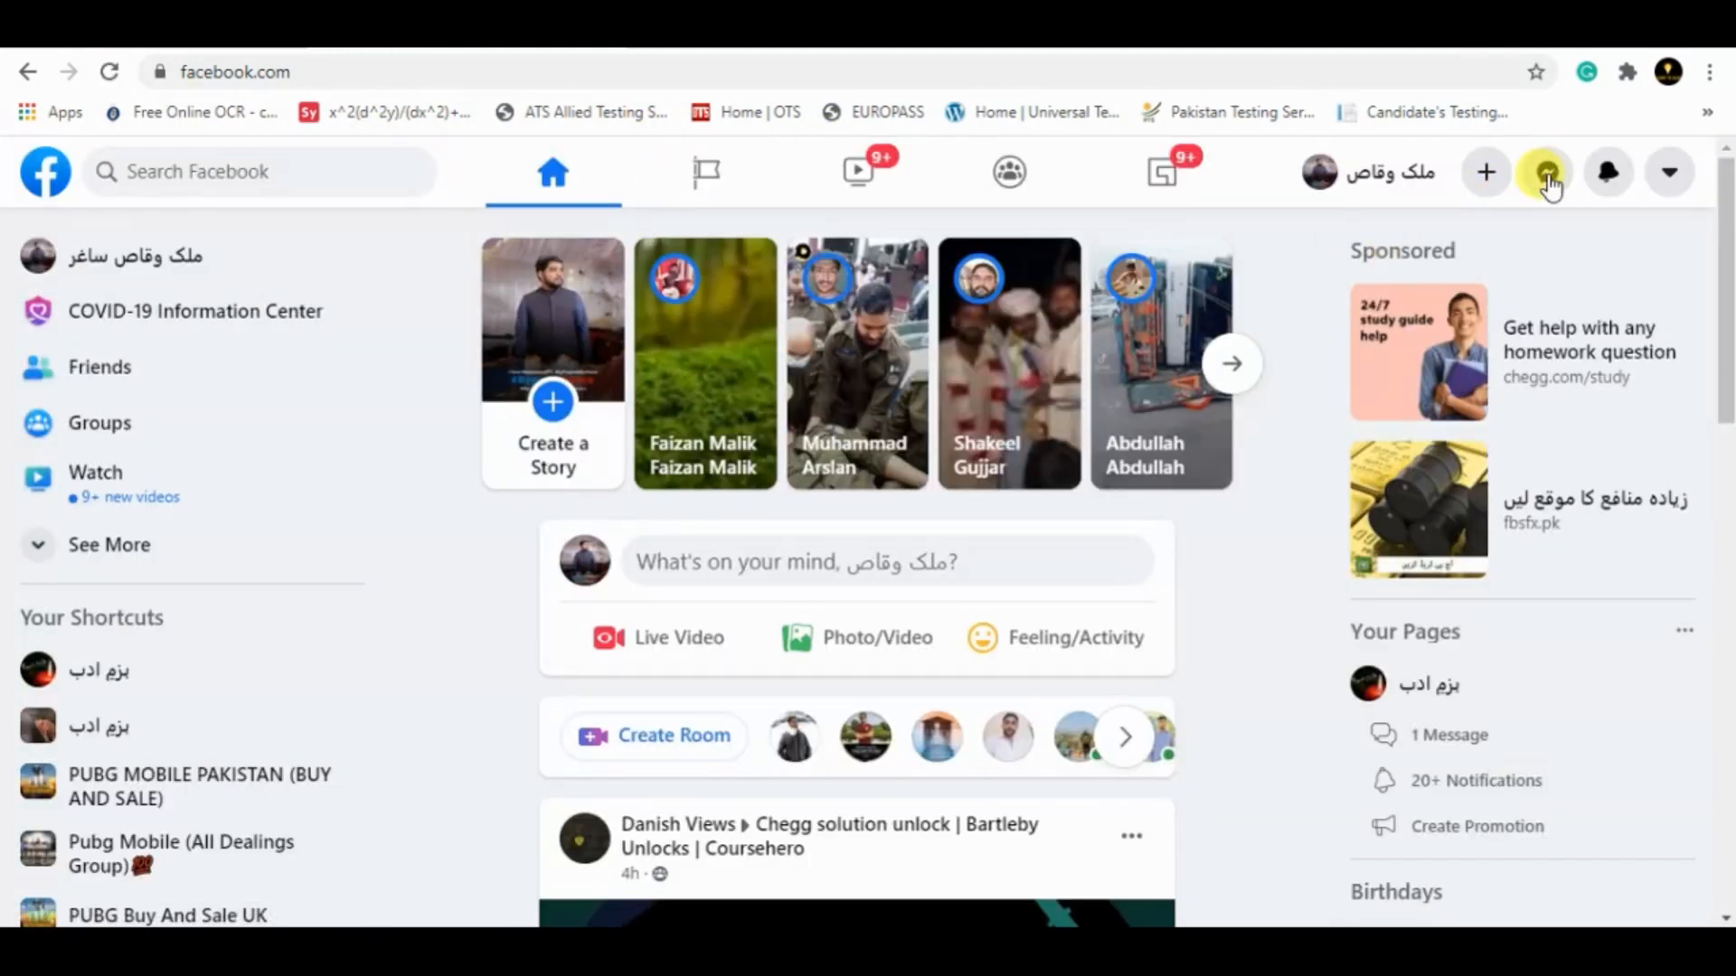
click(1488, 177)
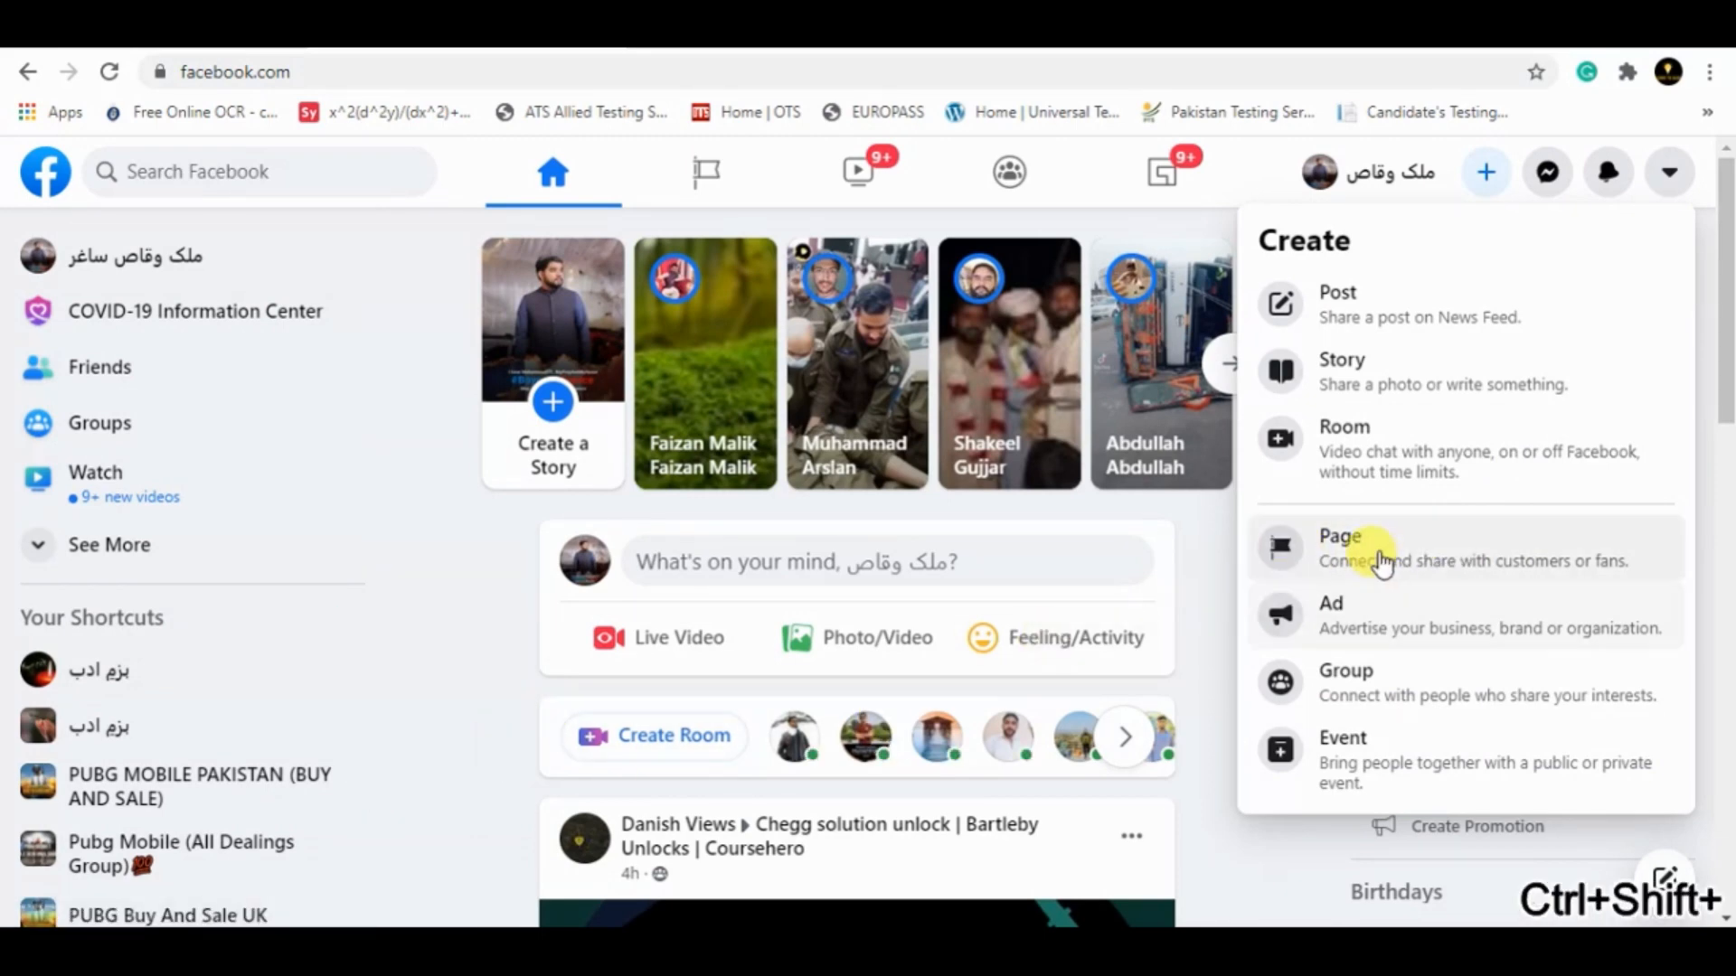
click(1338, 544)
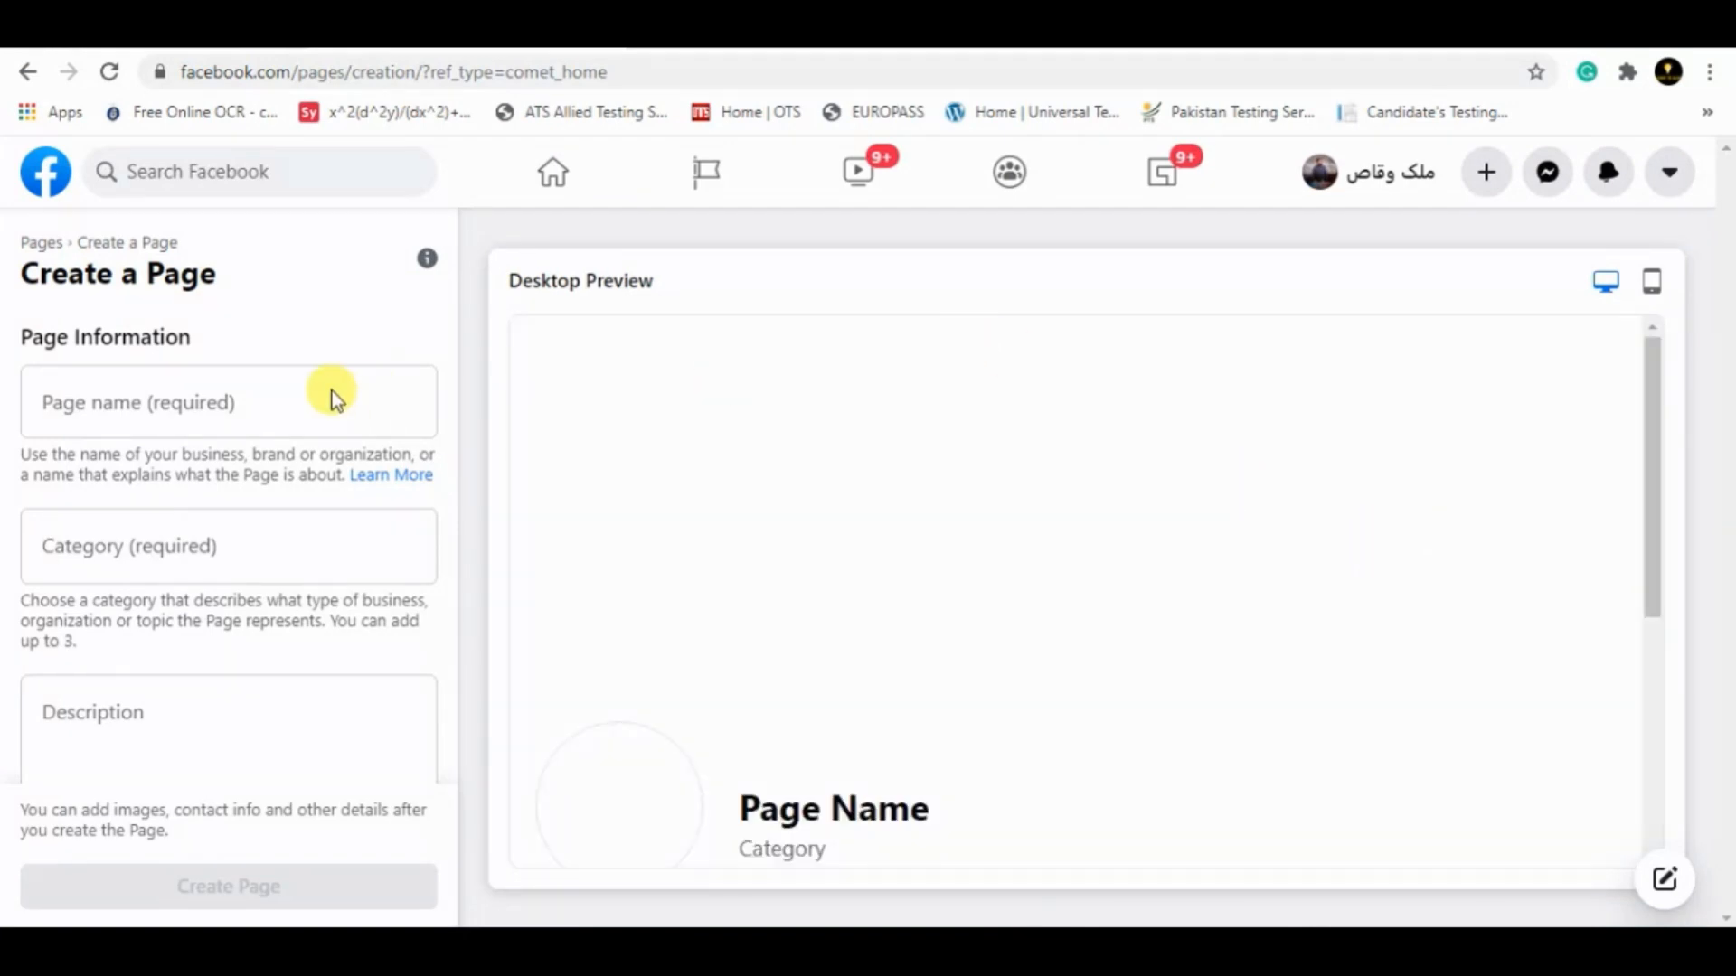
Step: Enter Ezy_Engineering as the name of the new Facebook page
click(97, 401)
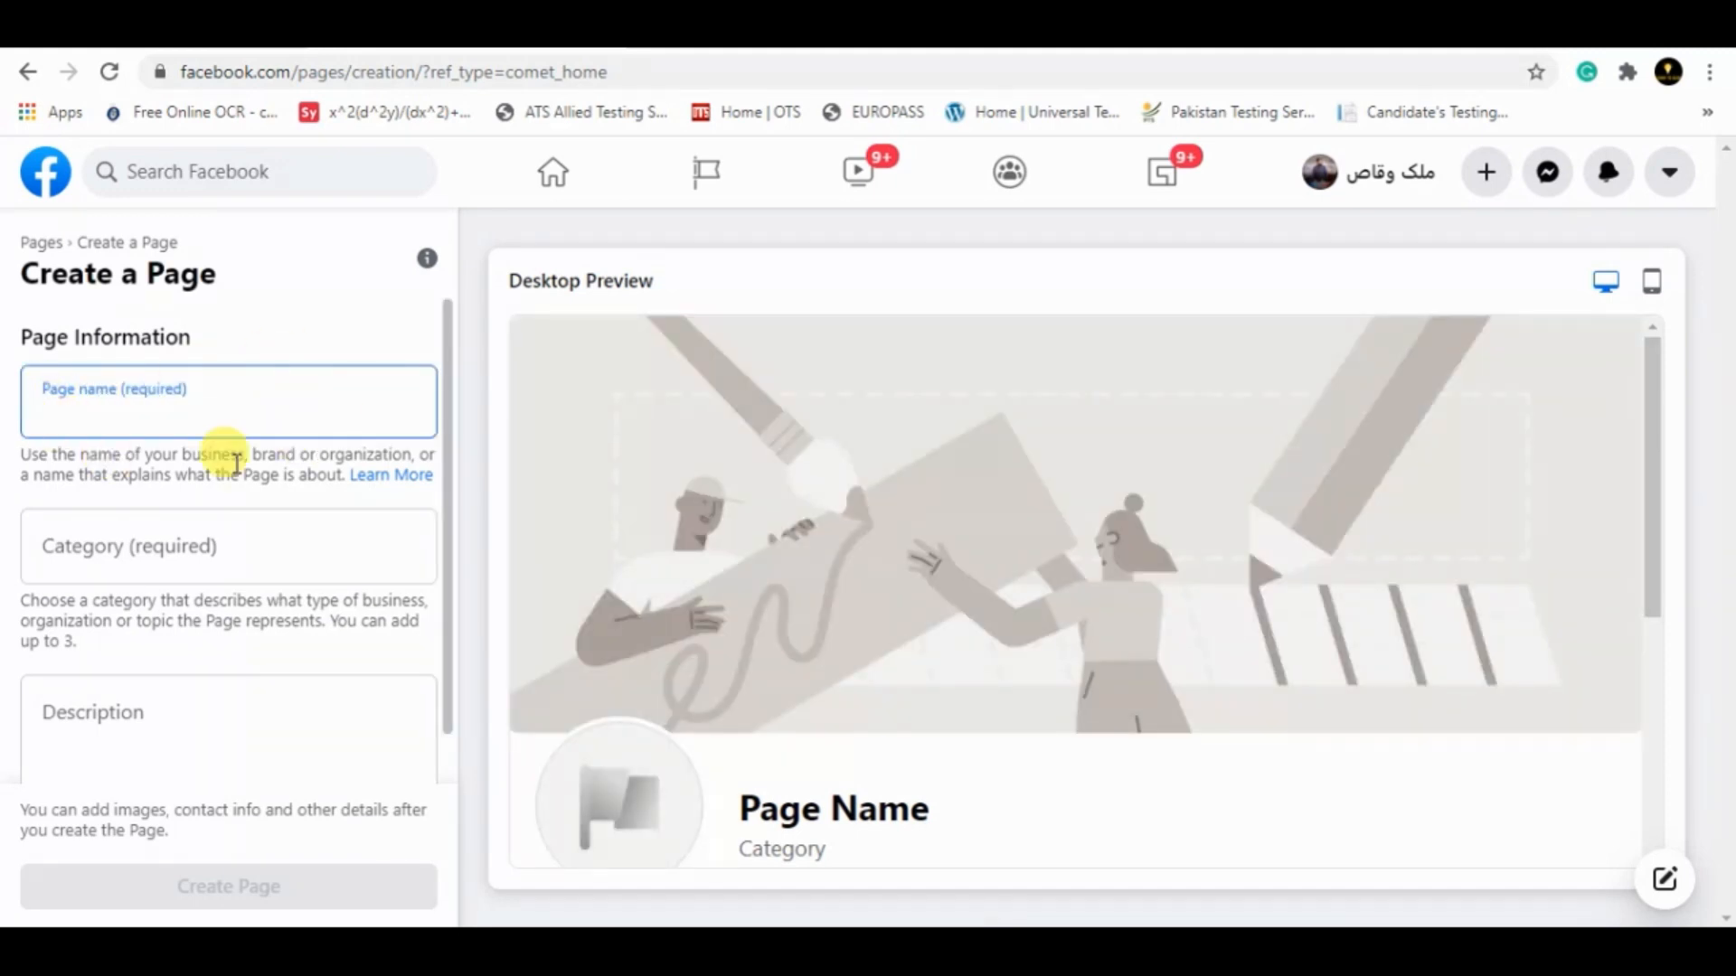
text(Ez)
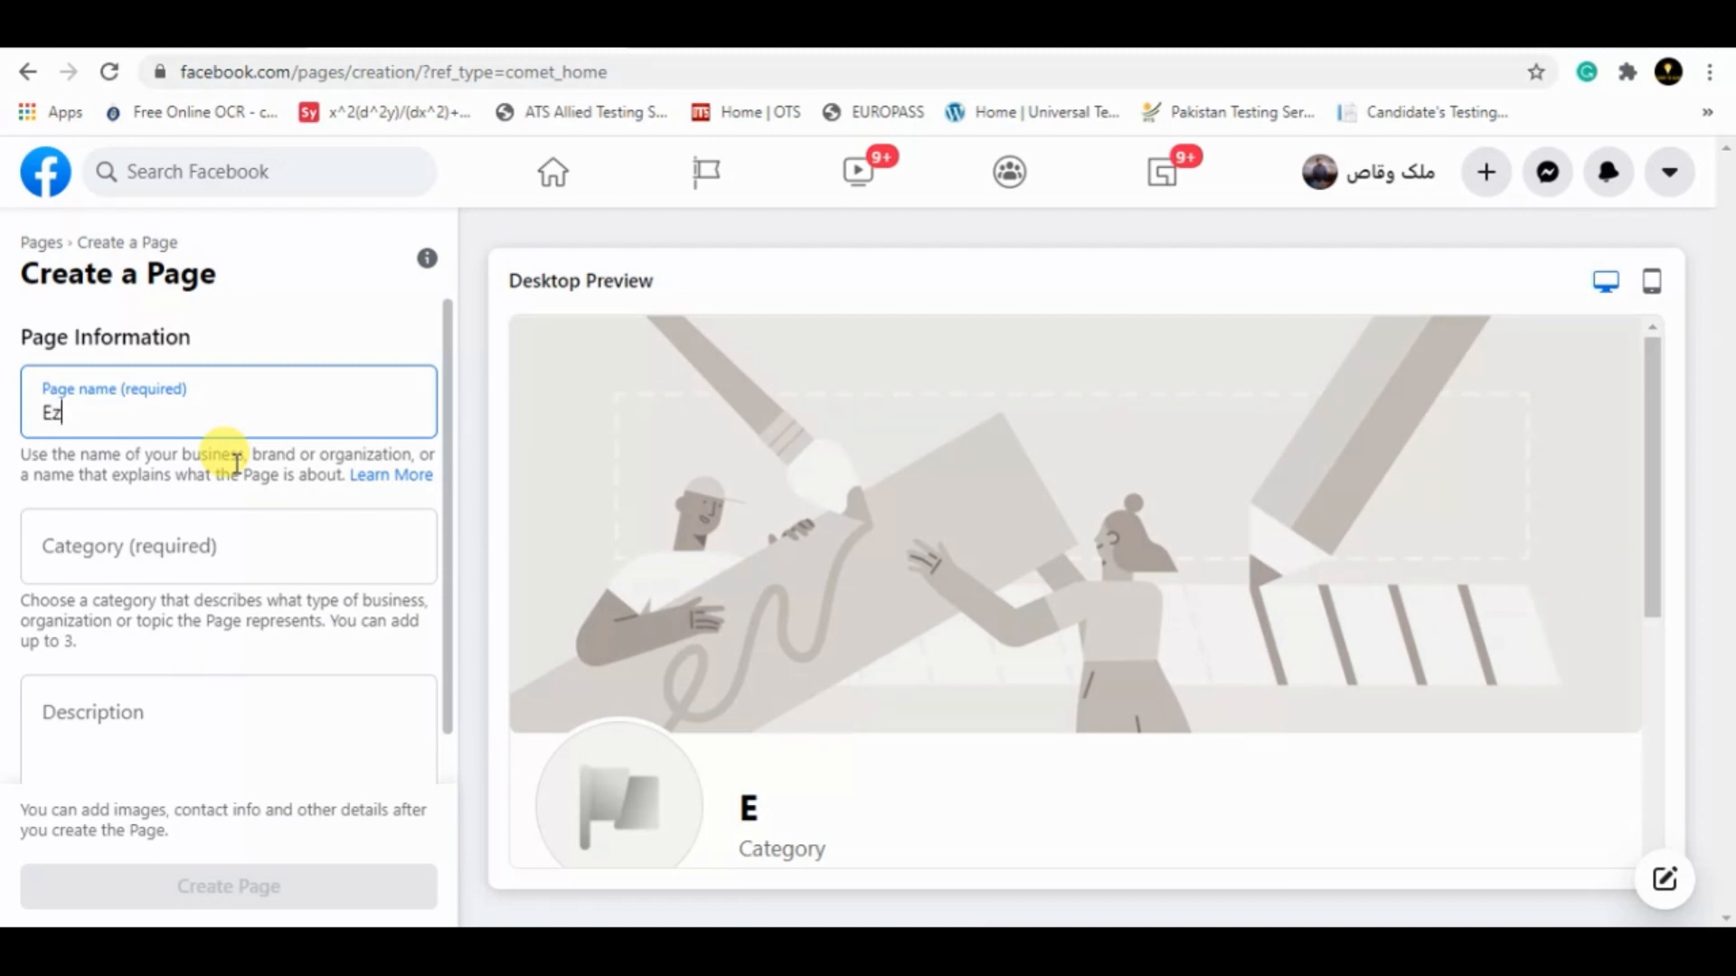
text(y_Engineering)
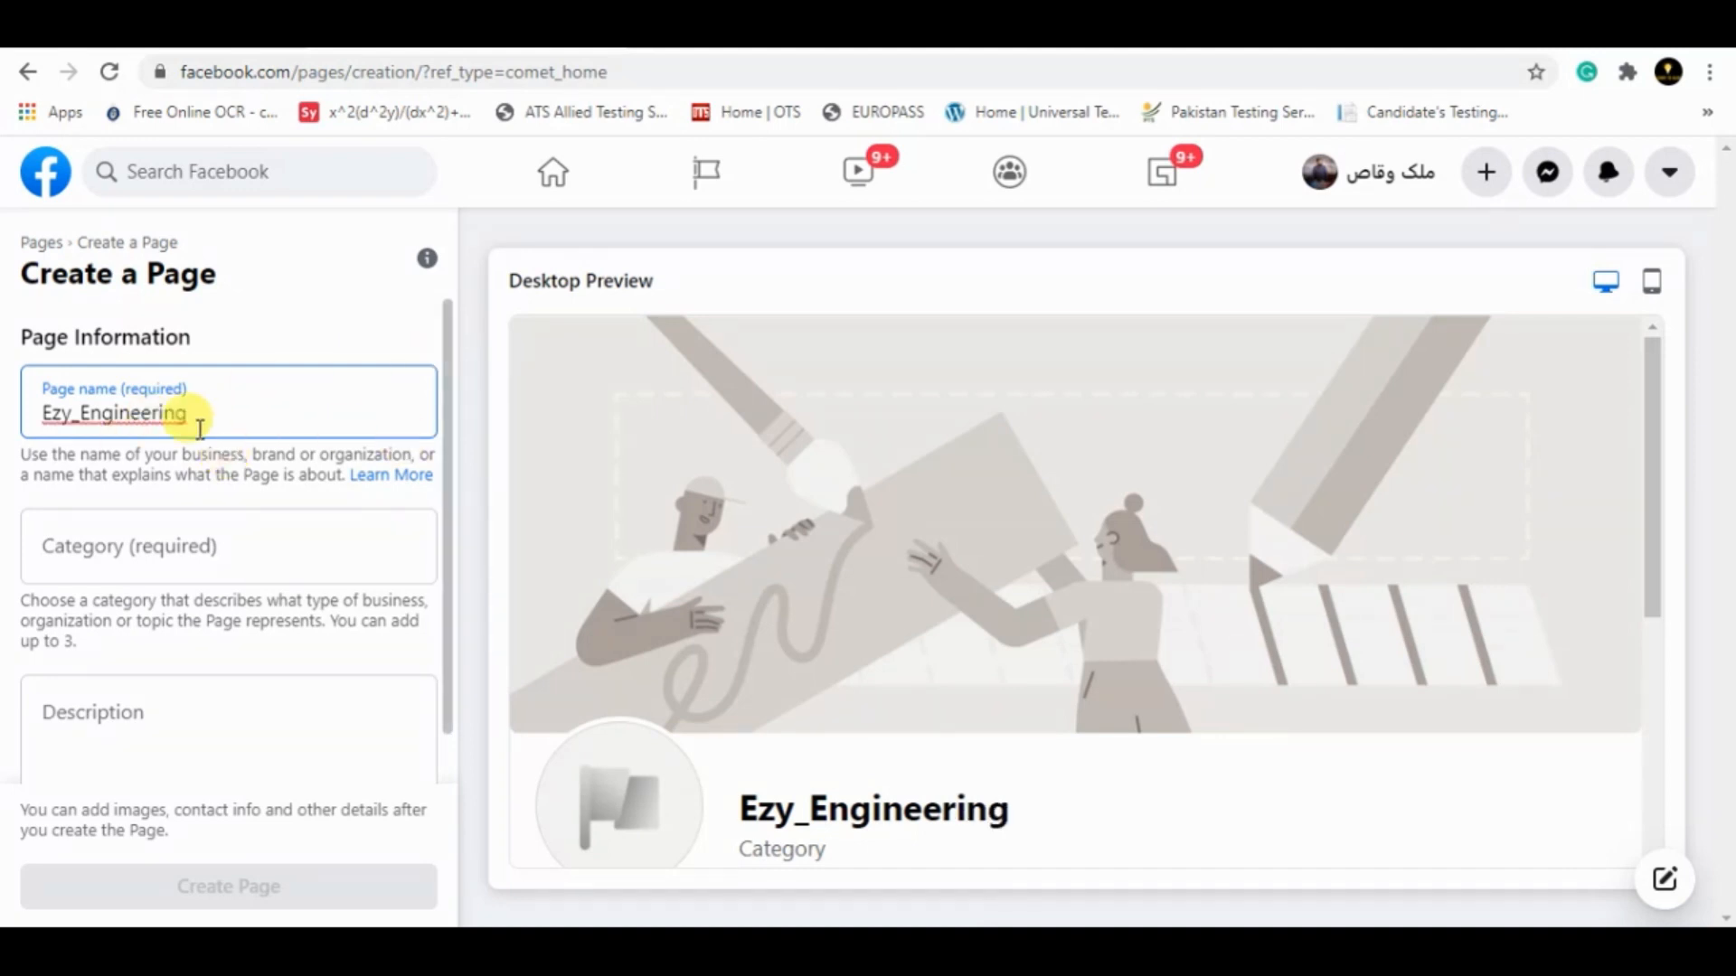
right_click(174, 405)
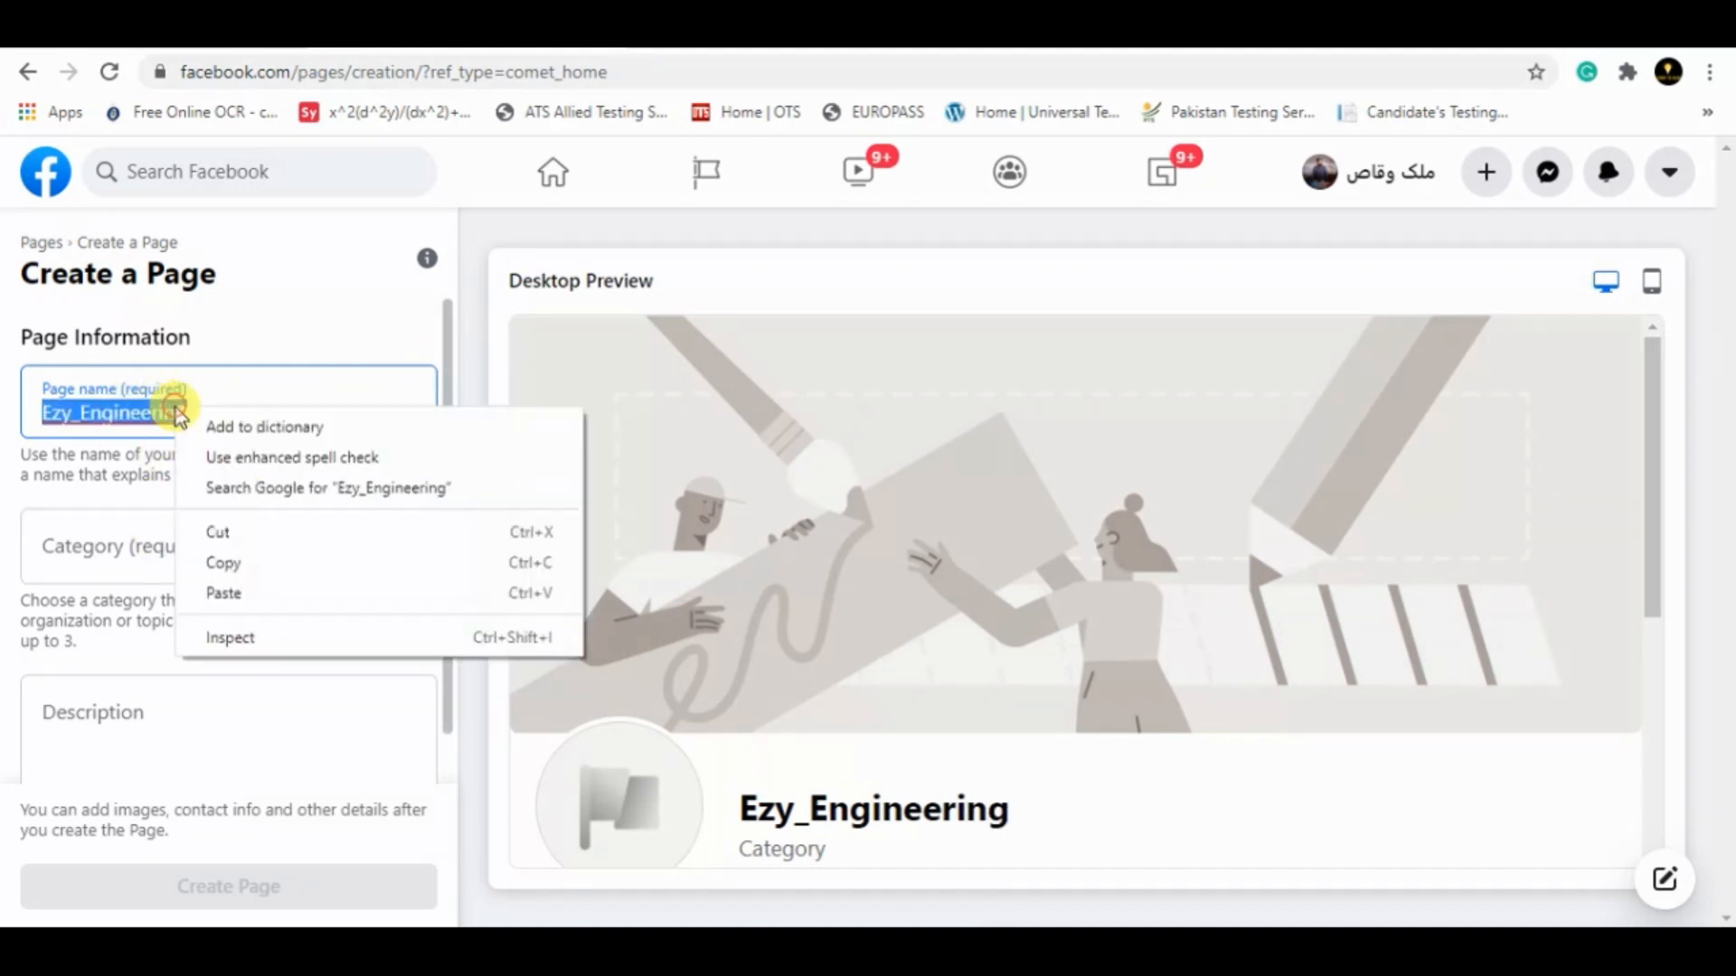
click(288, 389)
click(155, 555)
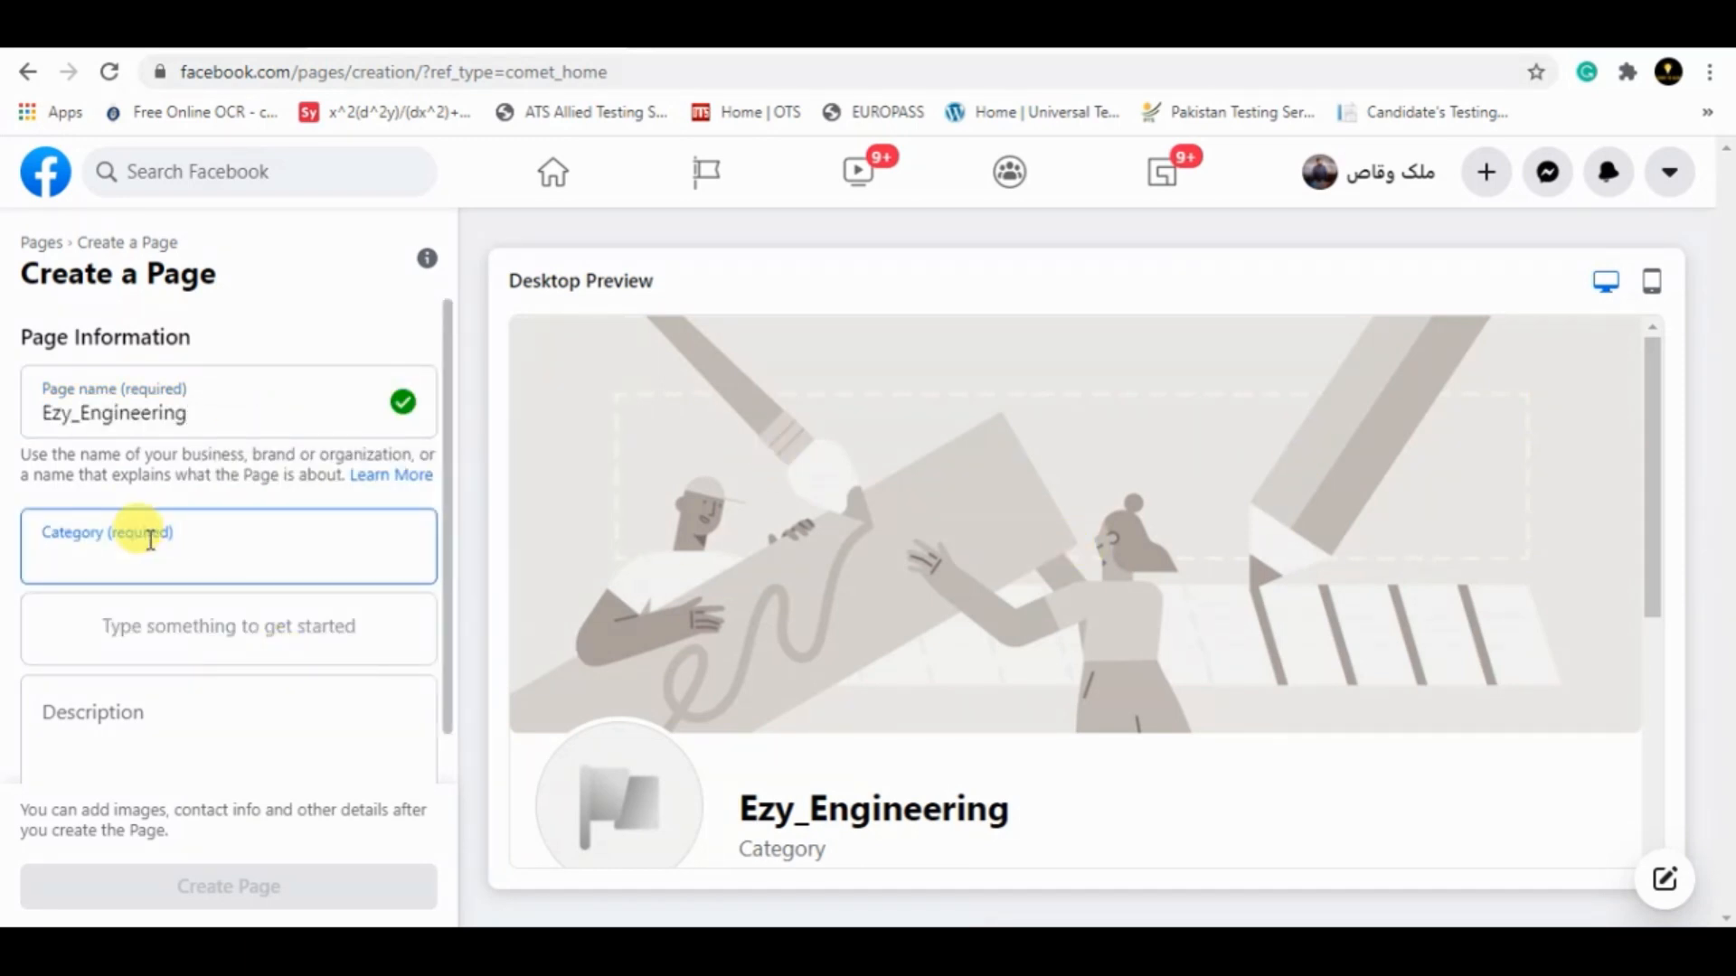
text(de)
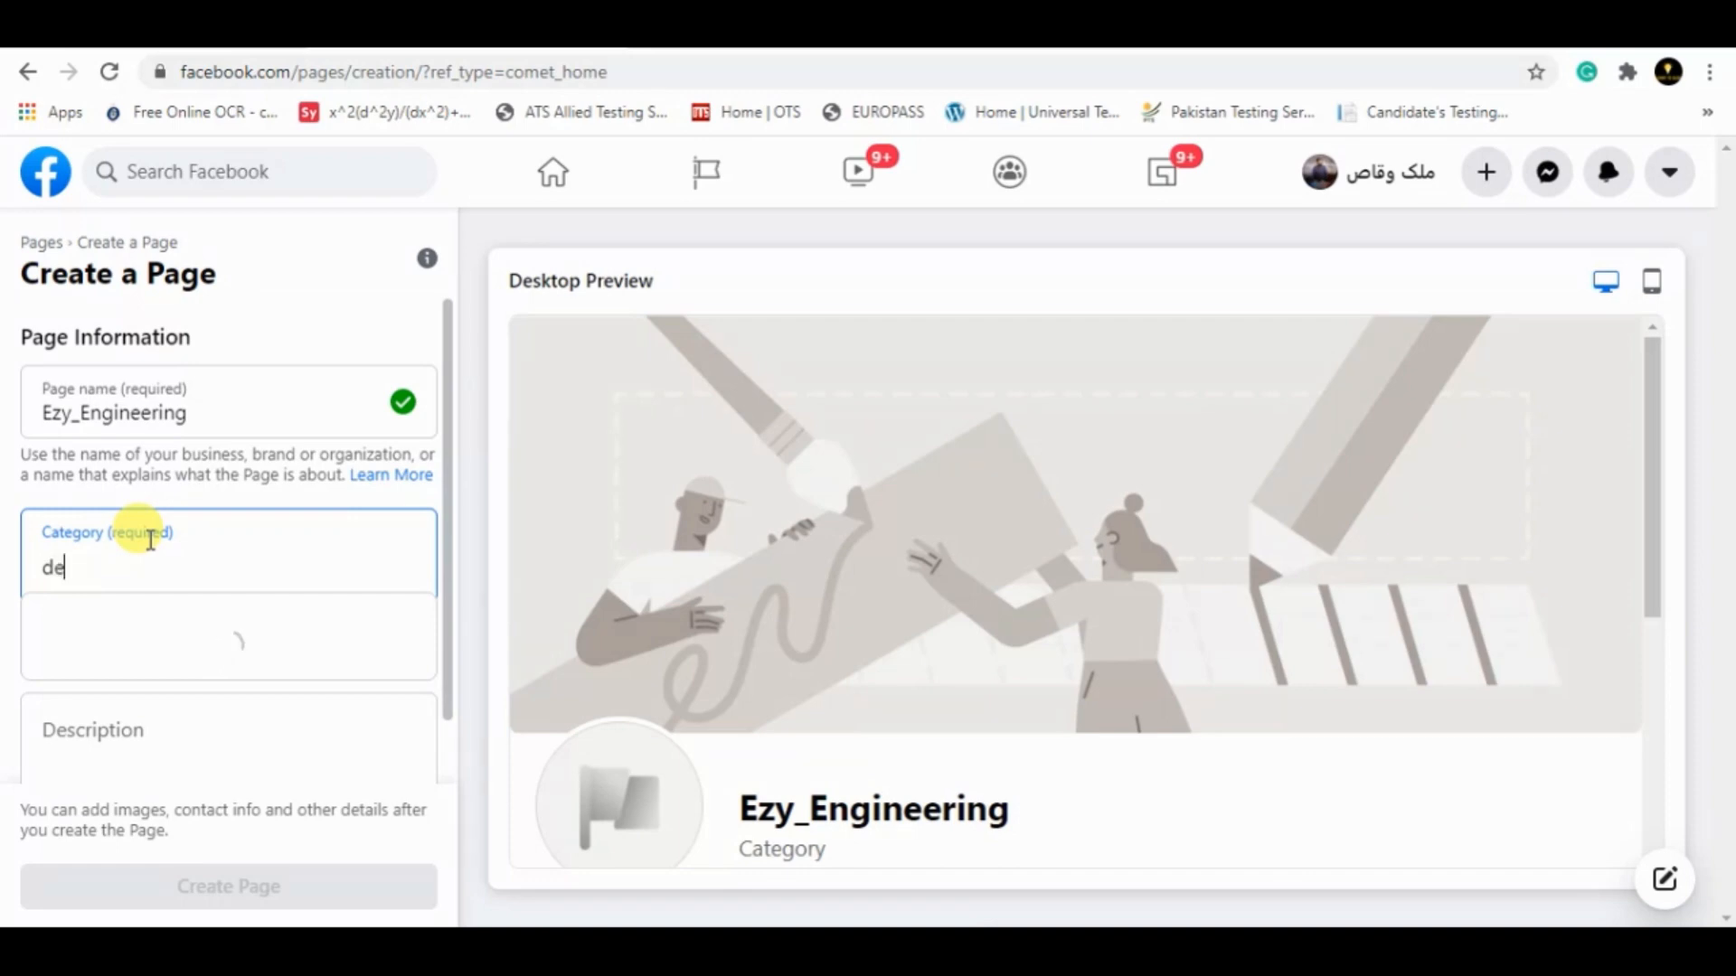
text(sign)
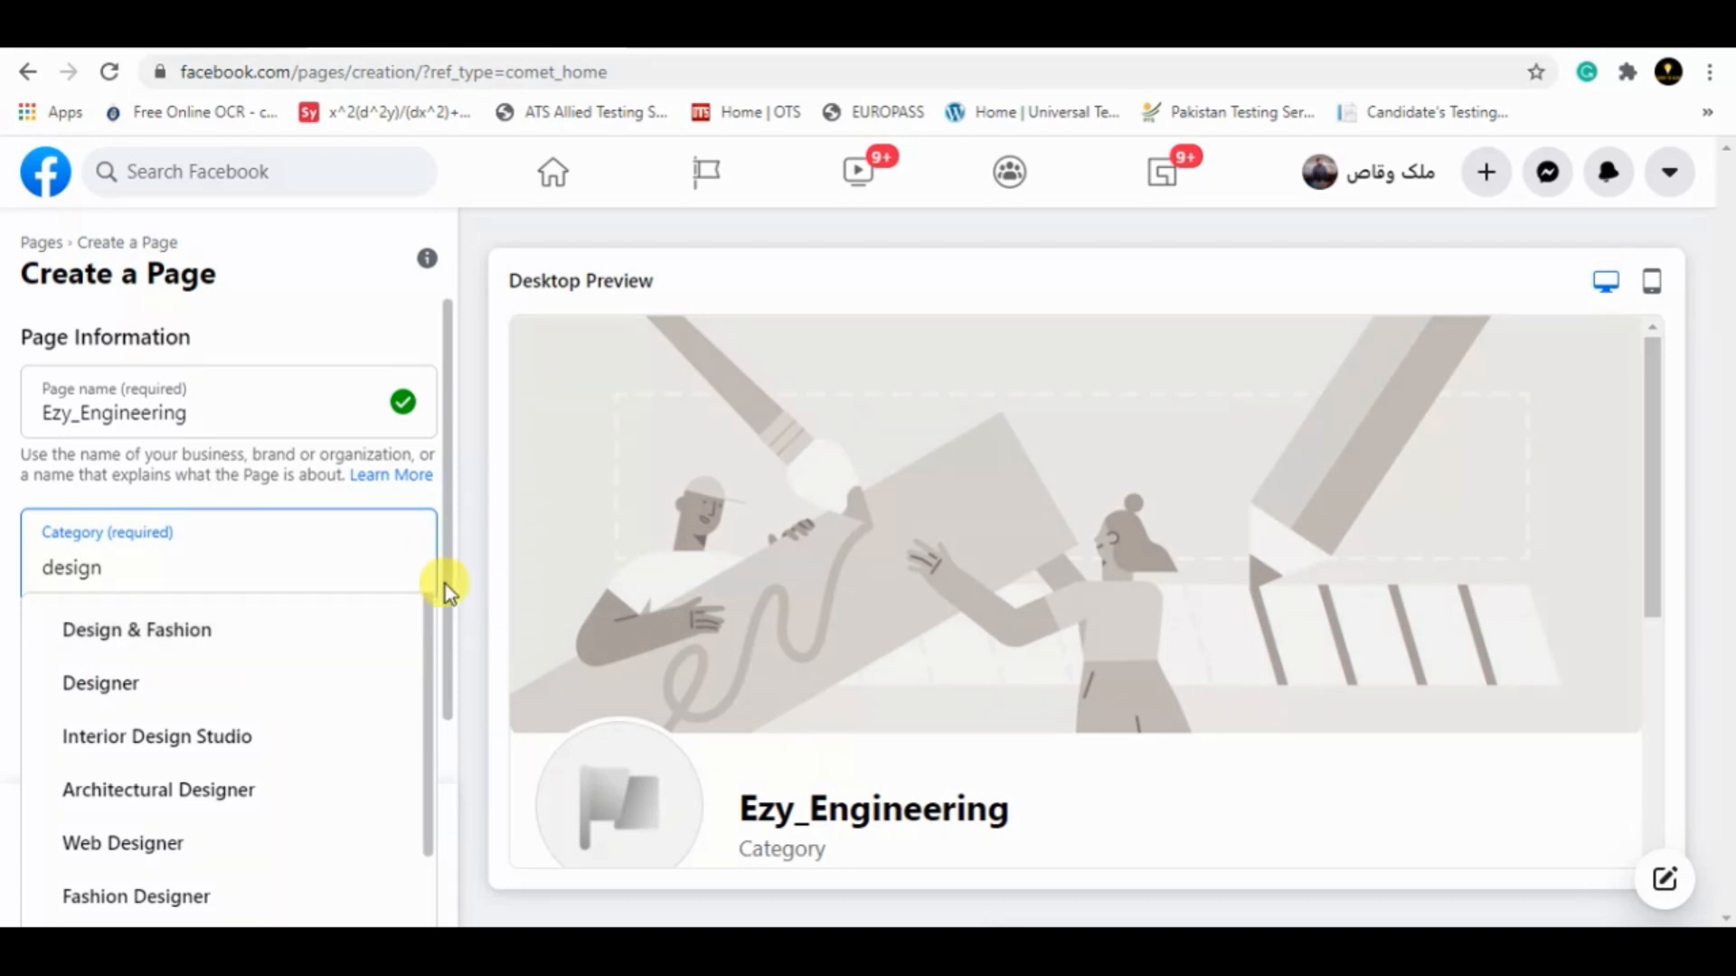
drag(426, 638, 425, 769)
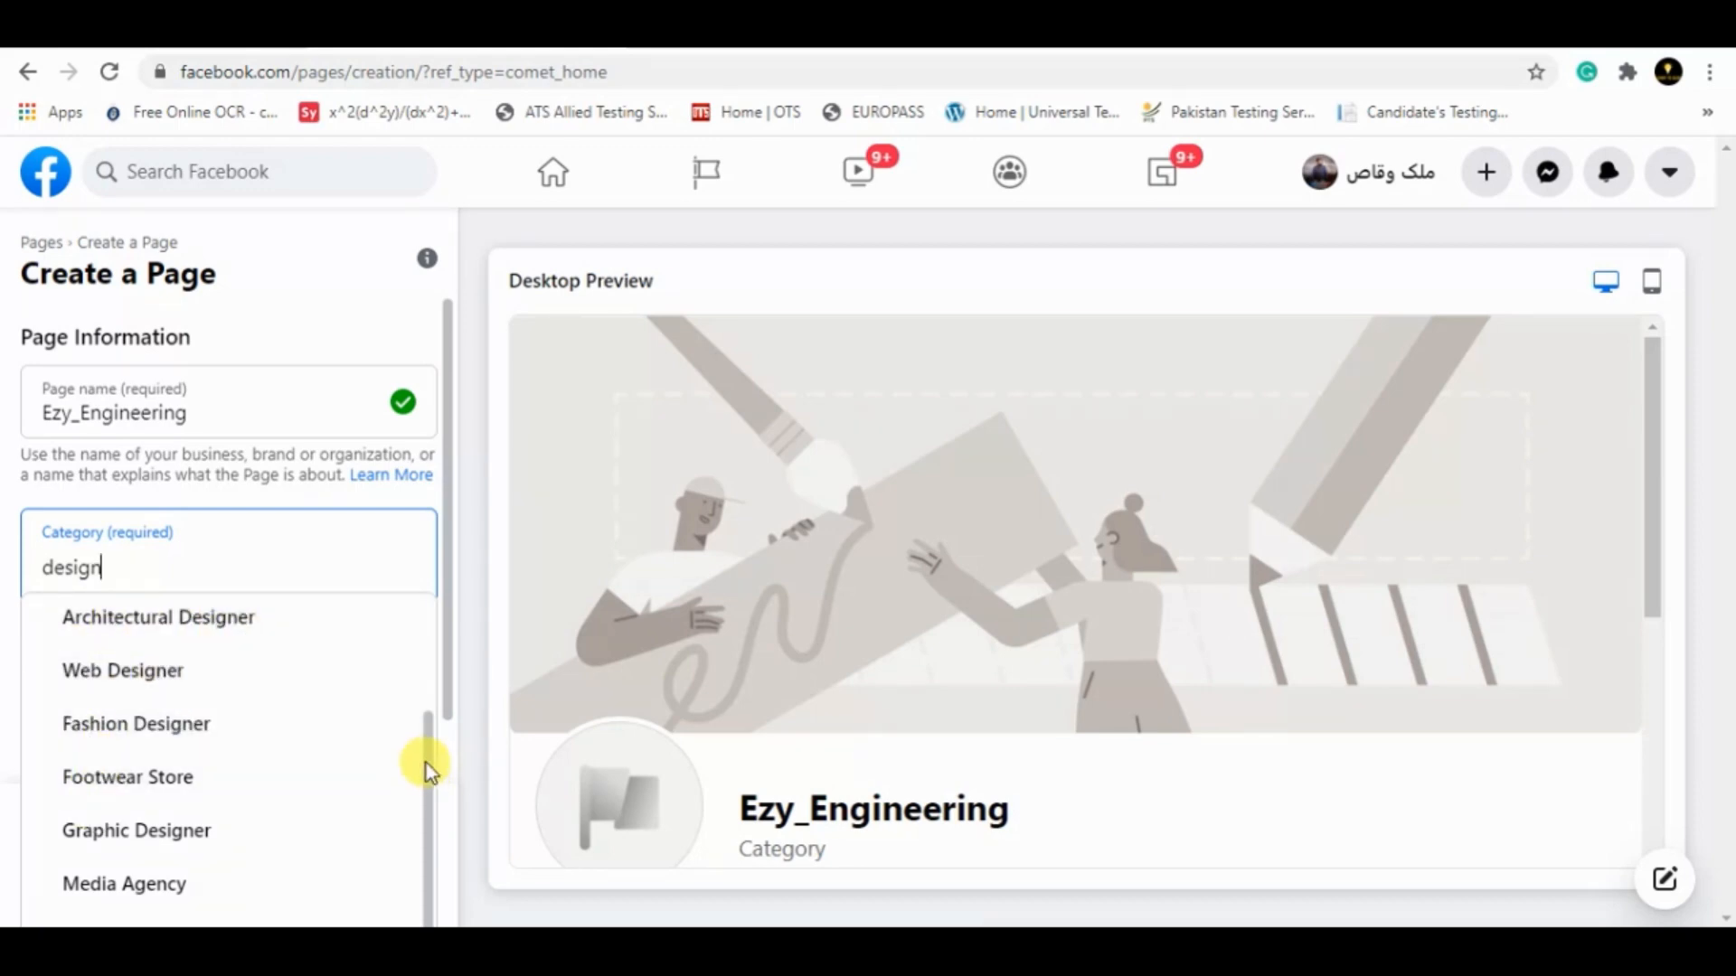
drag(426, 763, 437, 639)
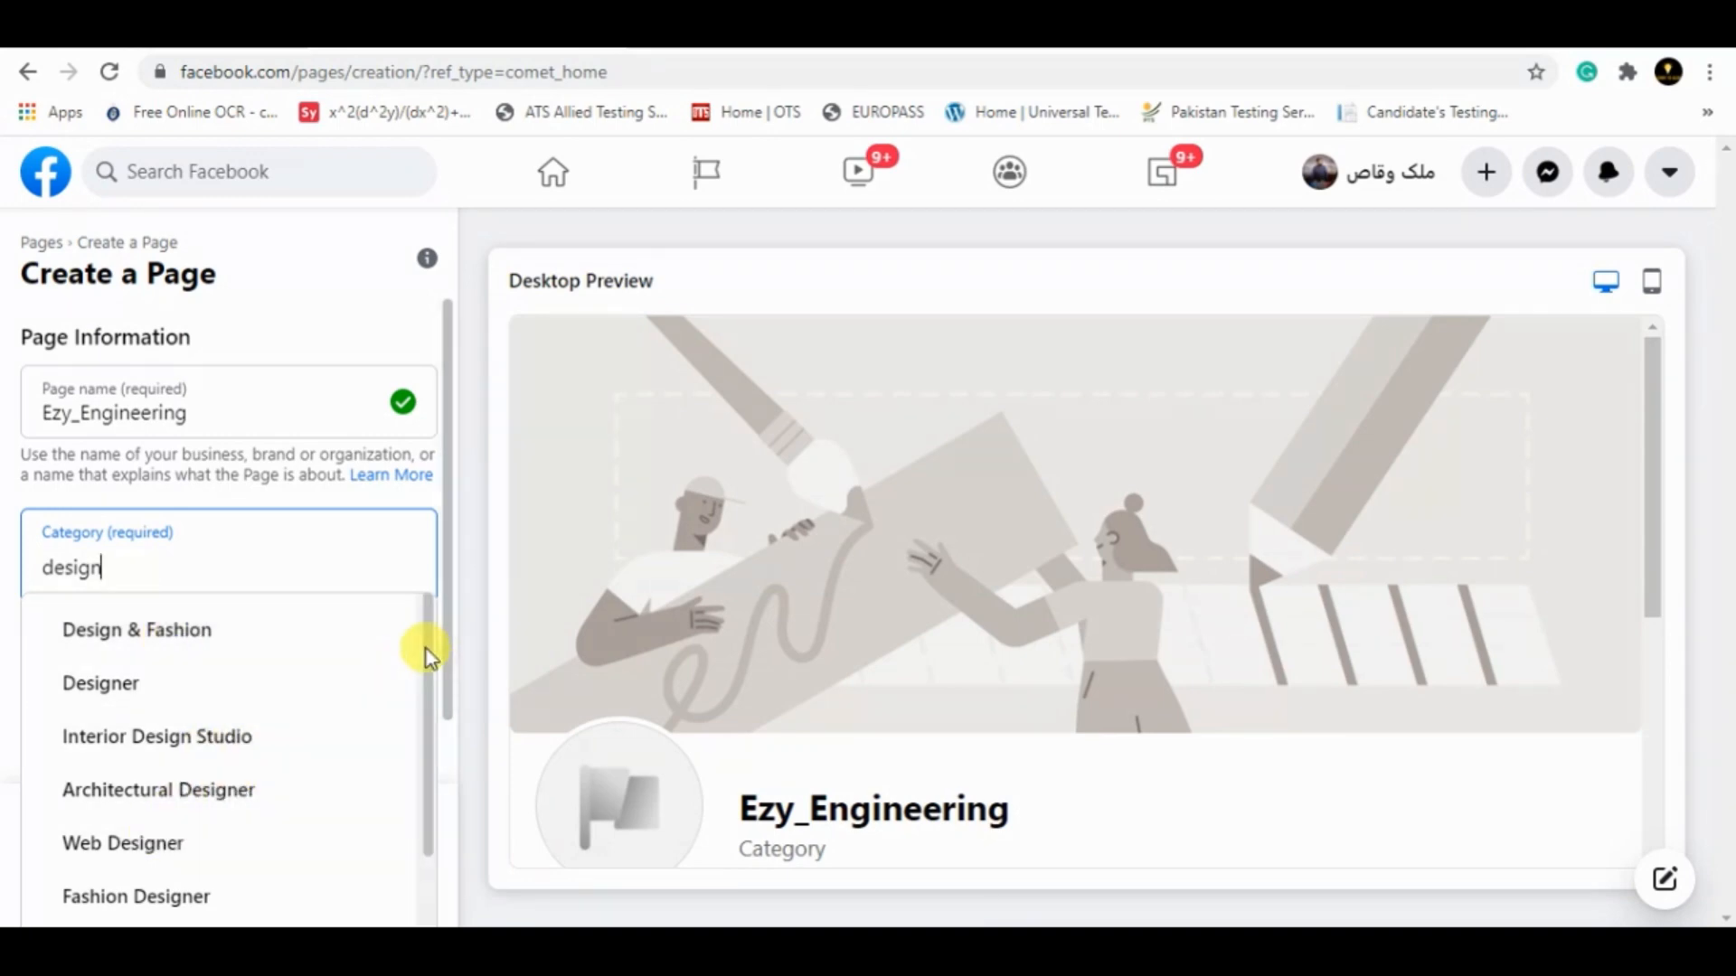
scroll(416, 768, down, 2)
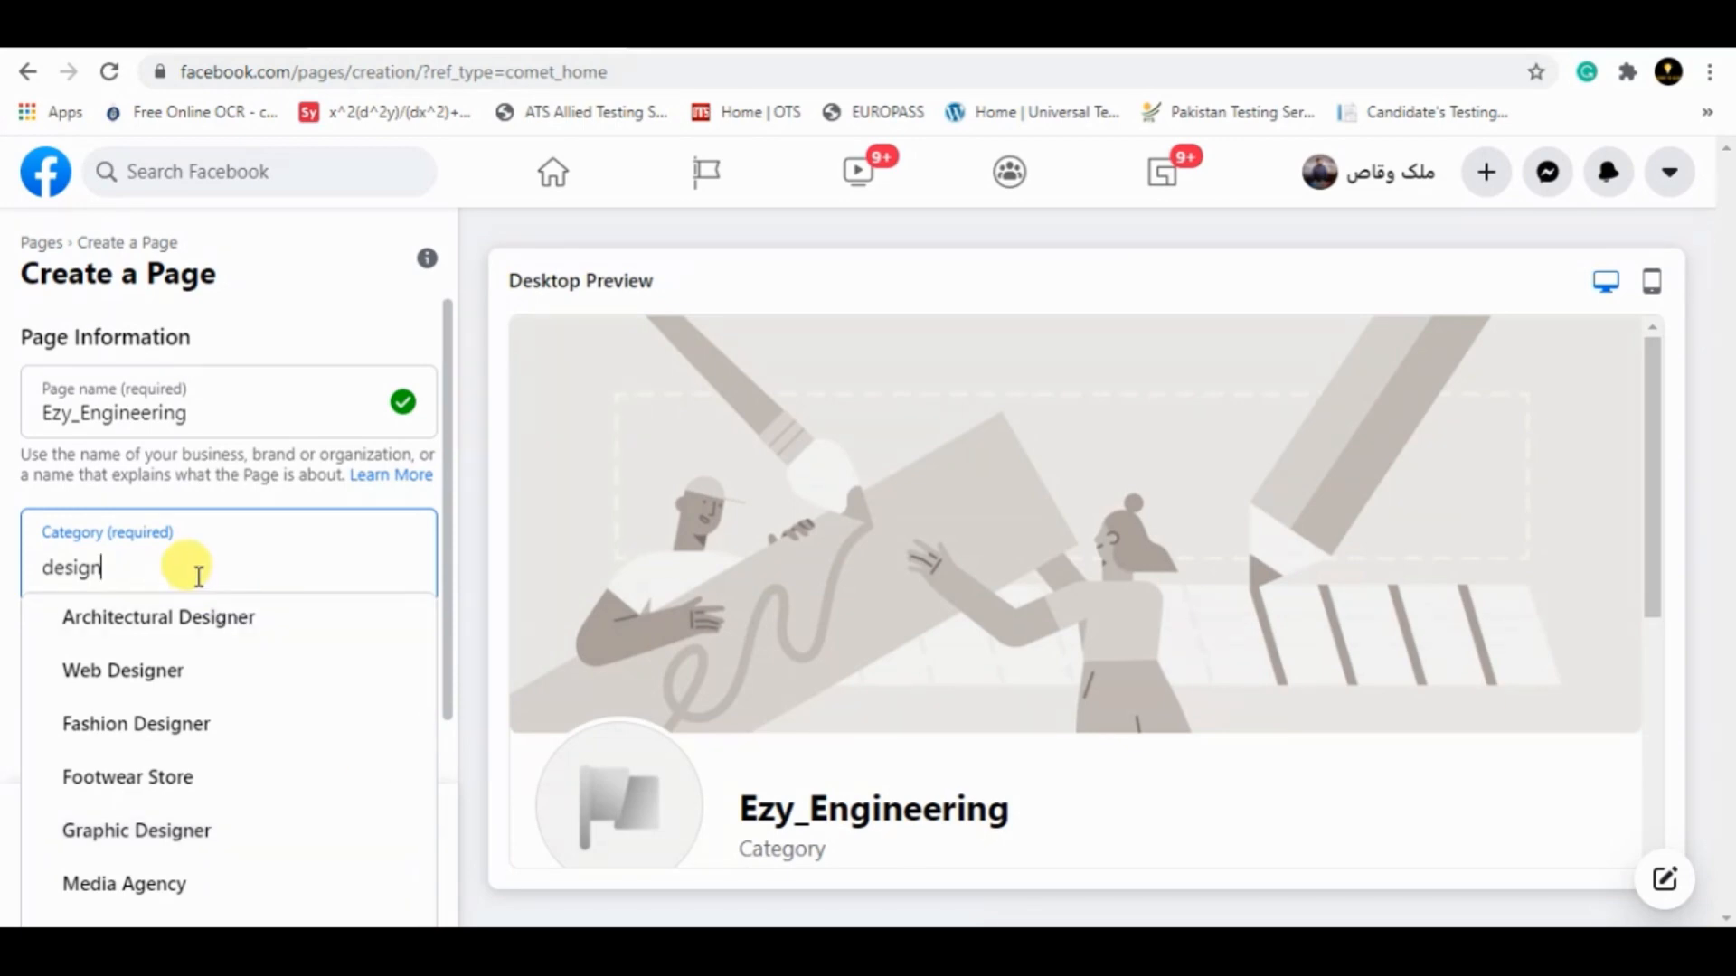
drag(199, 577, 49, 578)
key(BackSpace)
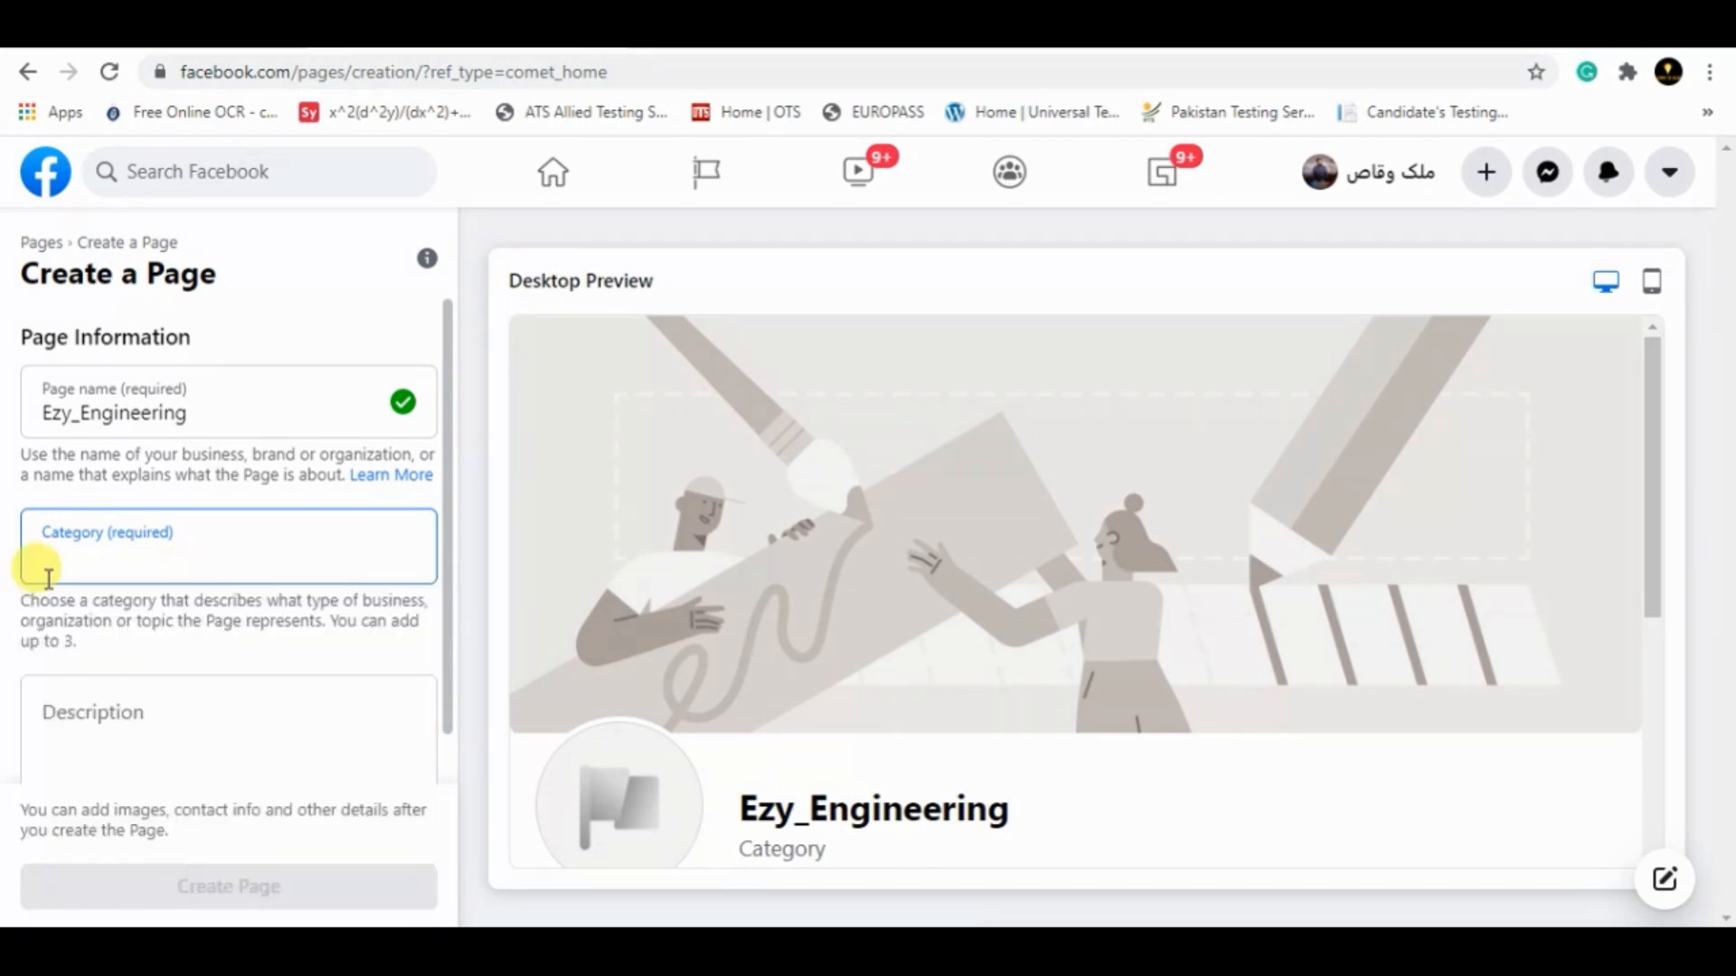
Step: Set the new page's category to Engineering Service
click(72, 560)
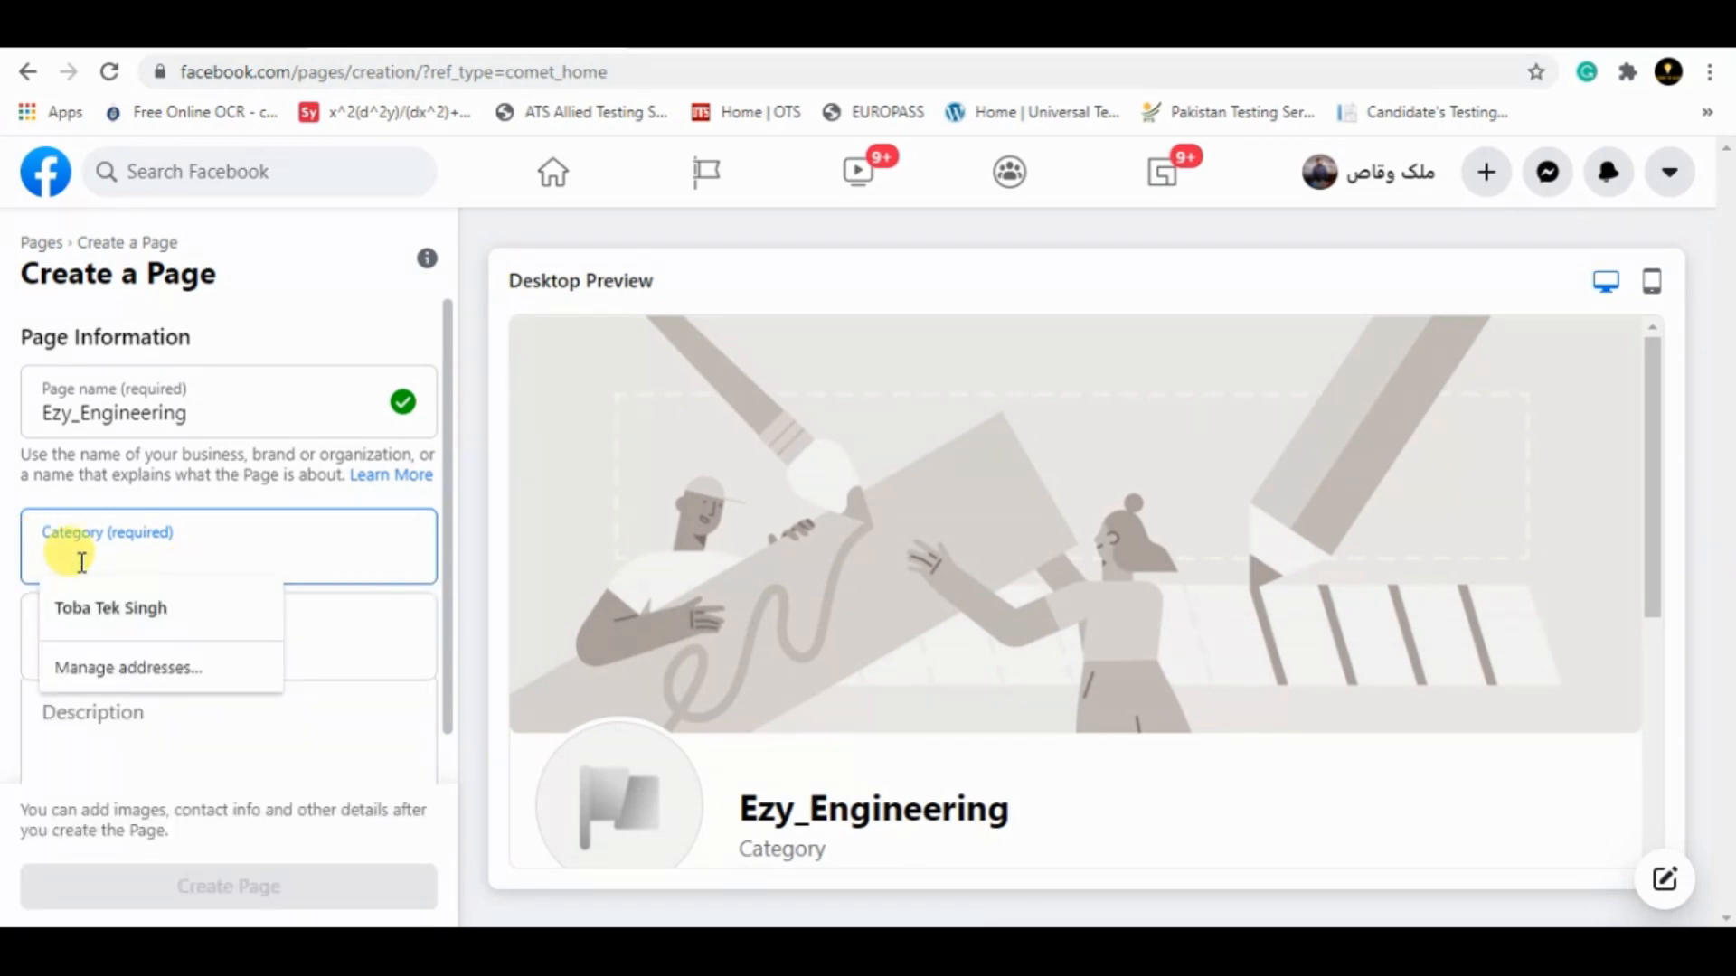
text(eng)
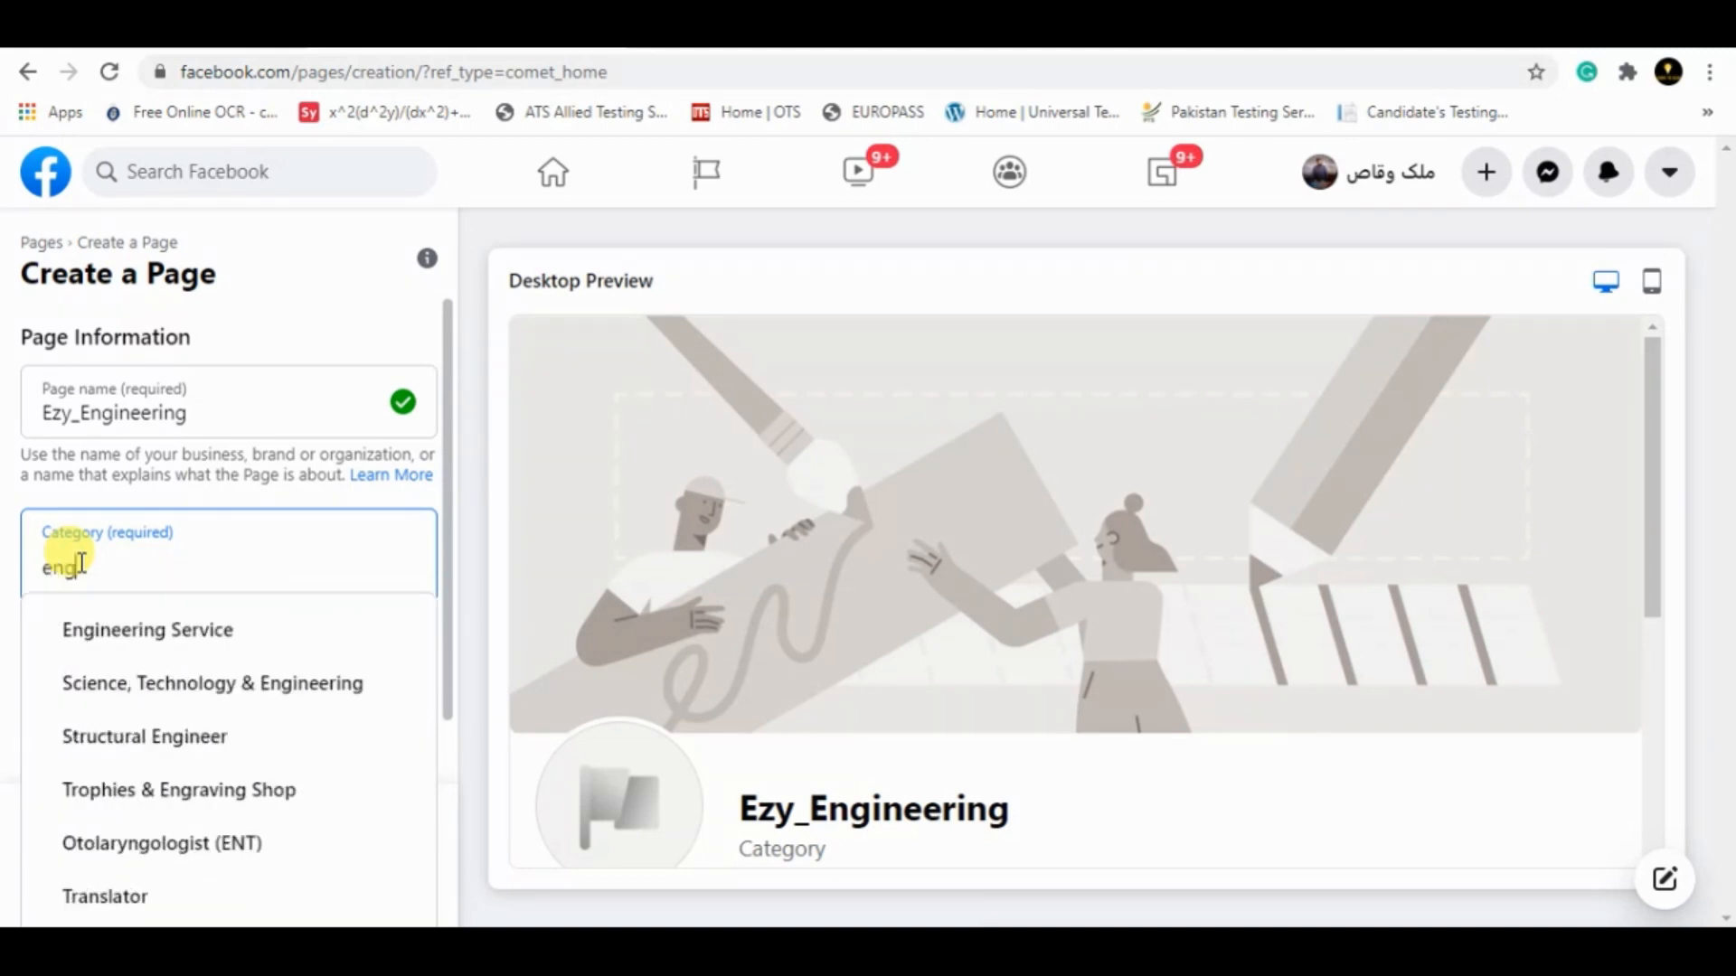
click(140, 622)
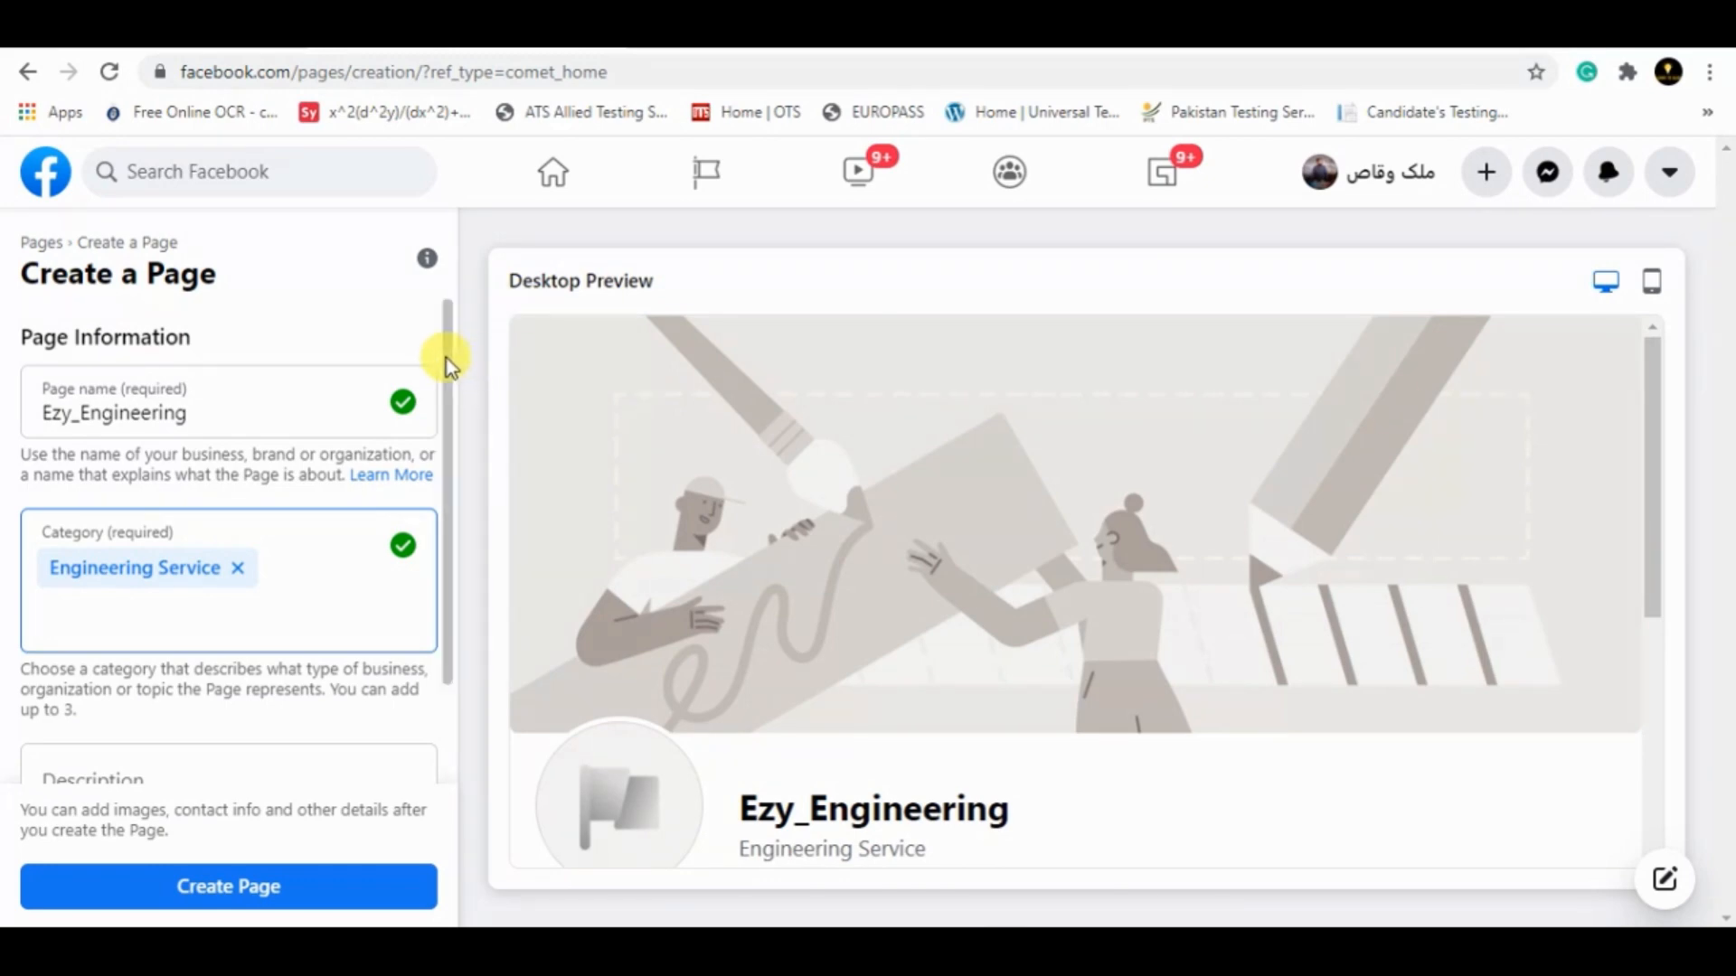
drag(447, 358, 446, 564)
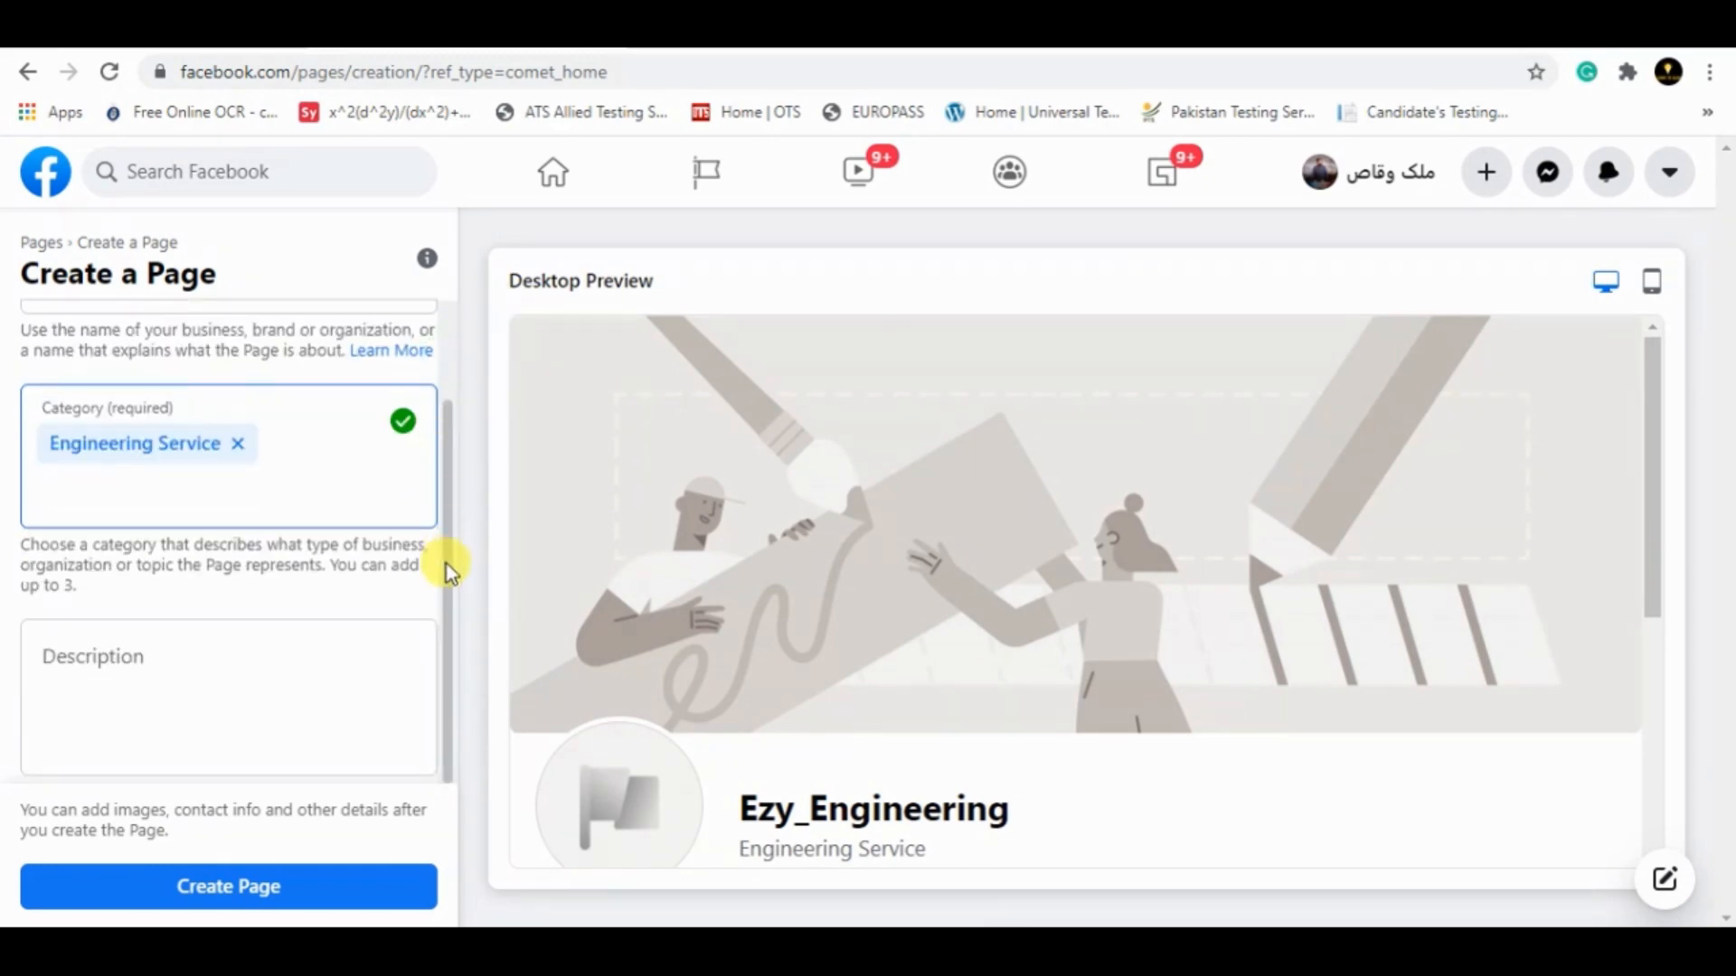
click(283, 626)
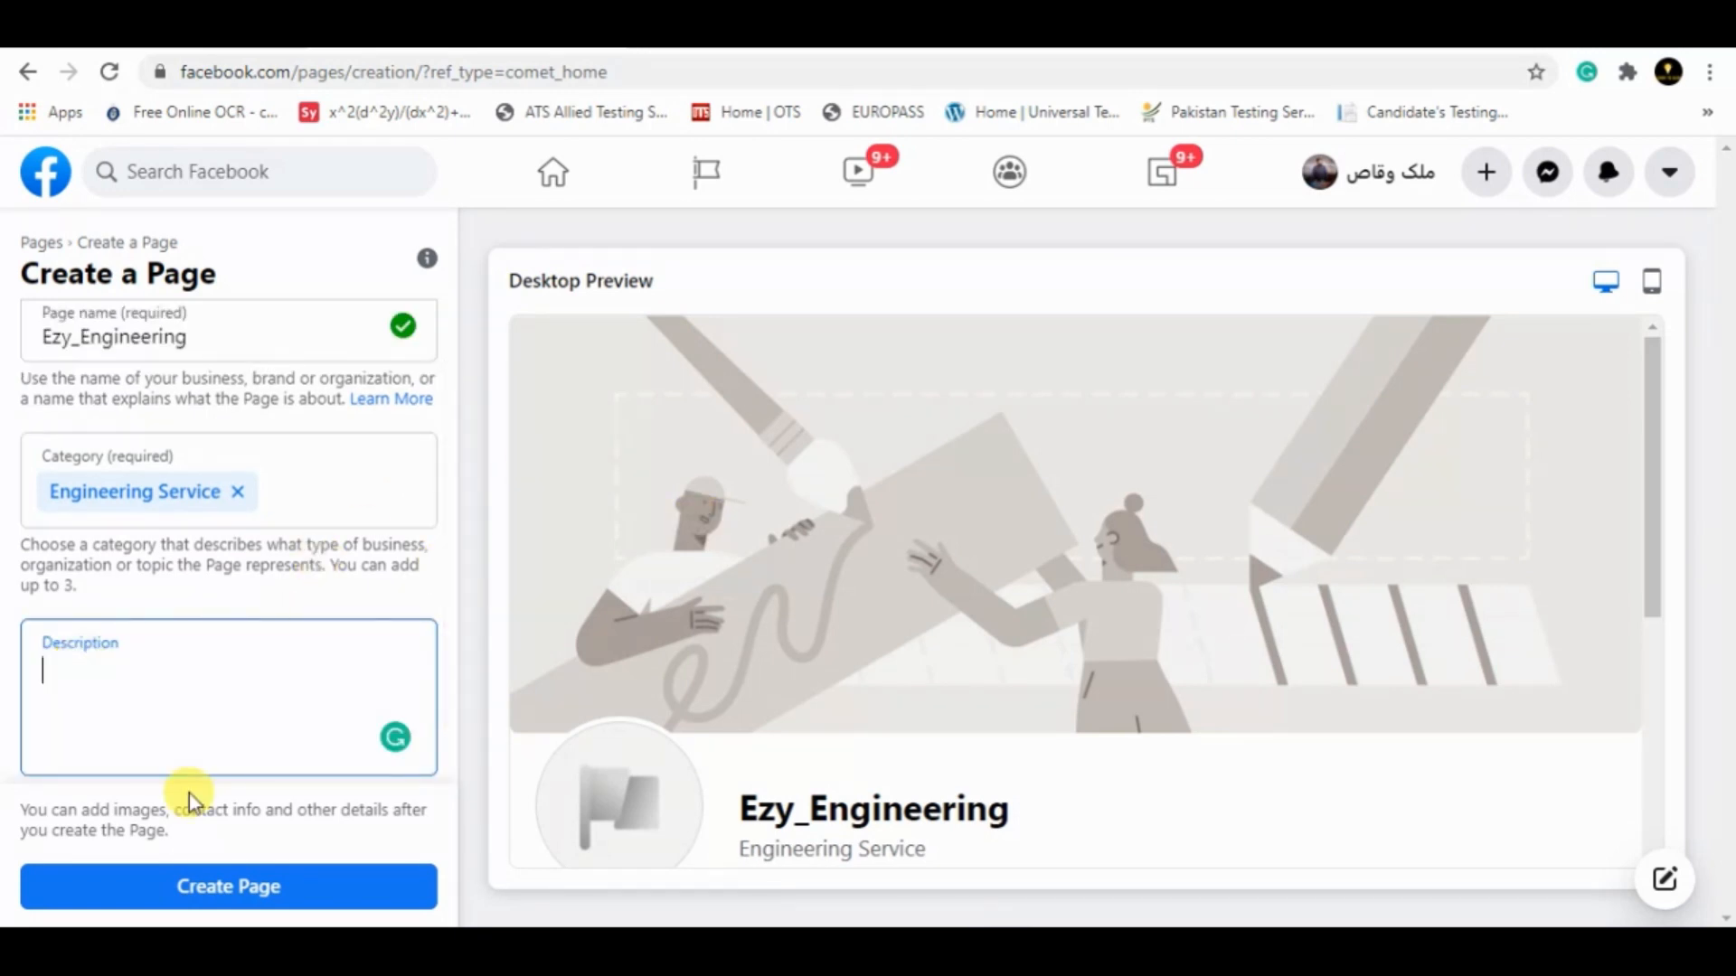
text(write descript)
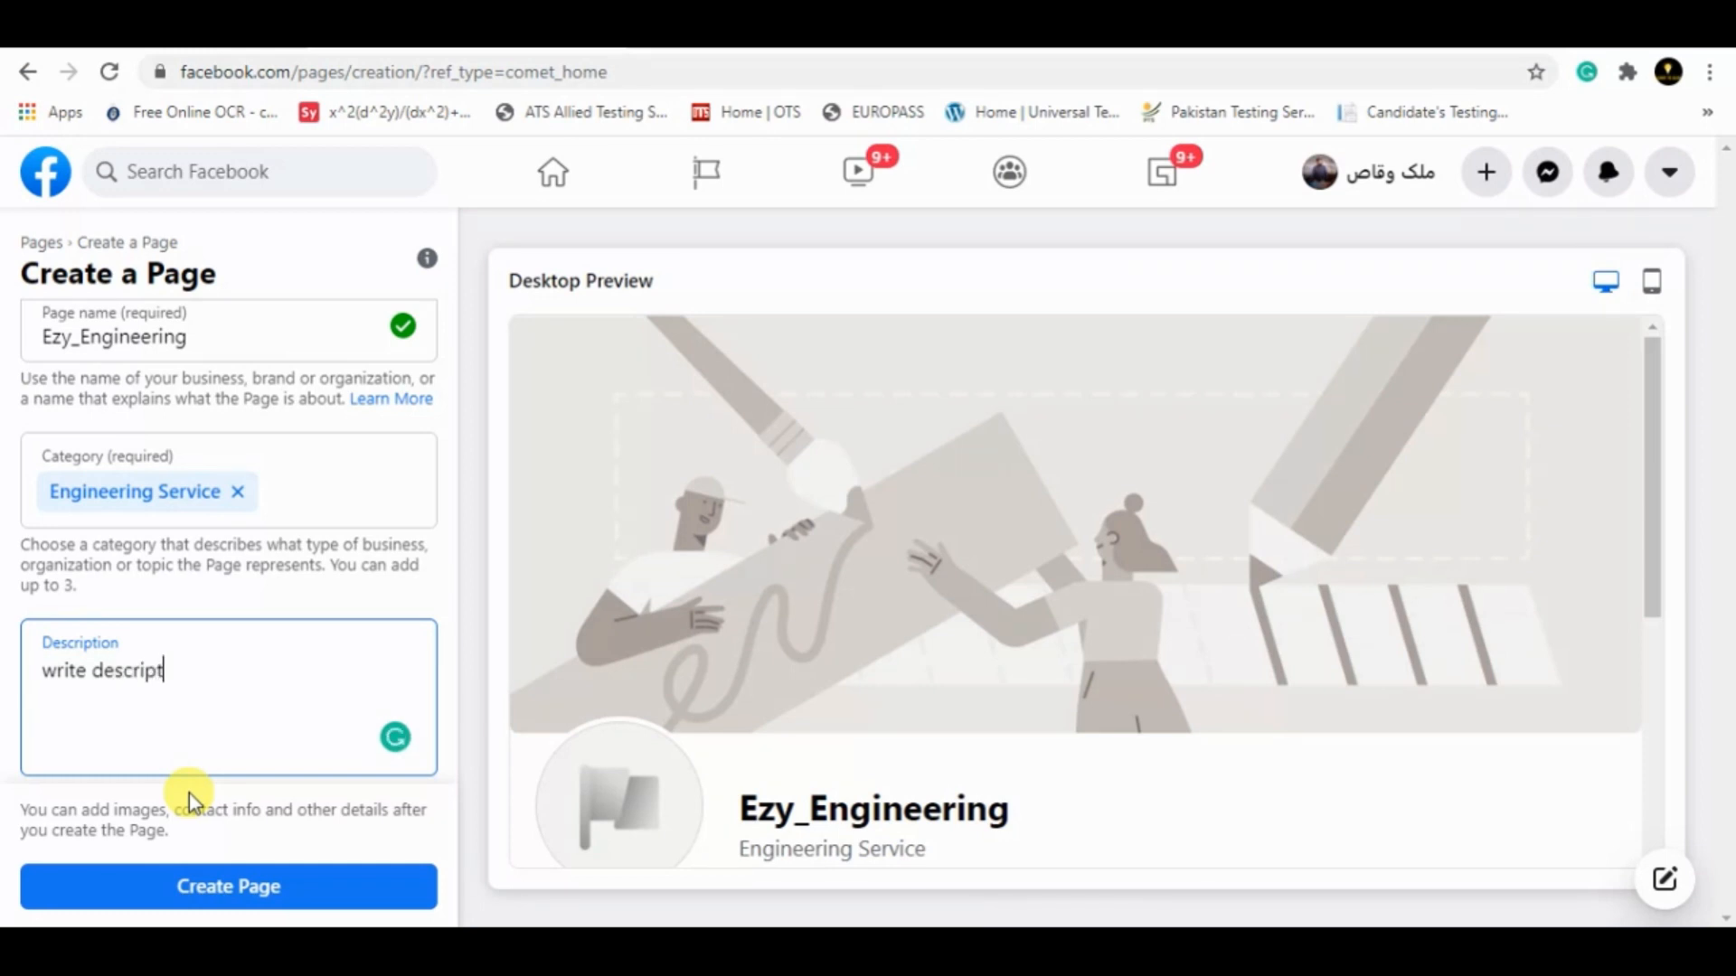
text(ion here)
key(BackSpace)
key(BackSpace)
key(BackSpace)
key(BackSpace)
key(BackSpace)
key(BackSpace)
key(BackSpace)
key(BackSpace)
key(BackSpace)
key(BackSpace)
key(BackSpace)
key(BackSpace)
key(BackSpace)
key(BackSpace)
key(BackSpace)
key(BackSpace)
key(BackSpace)
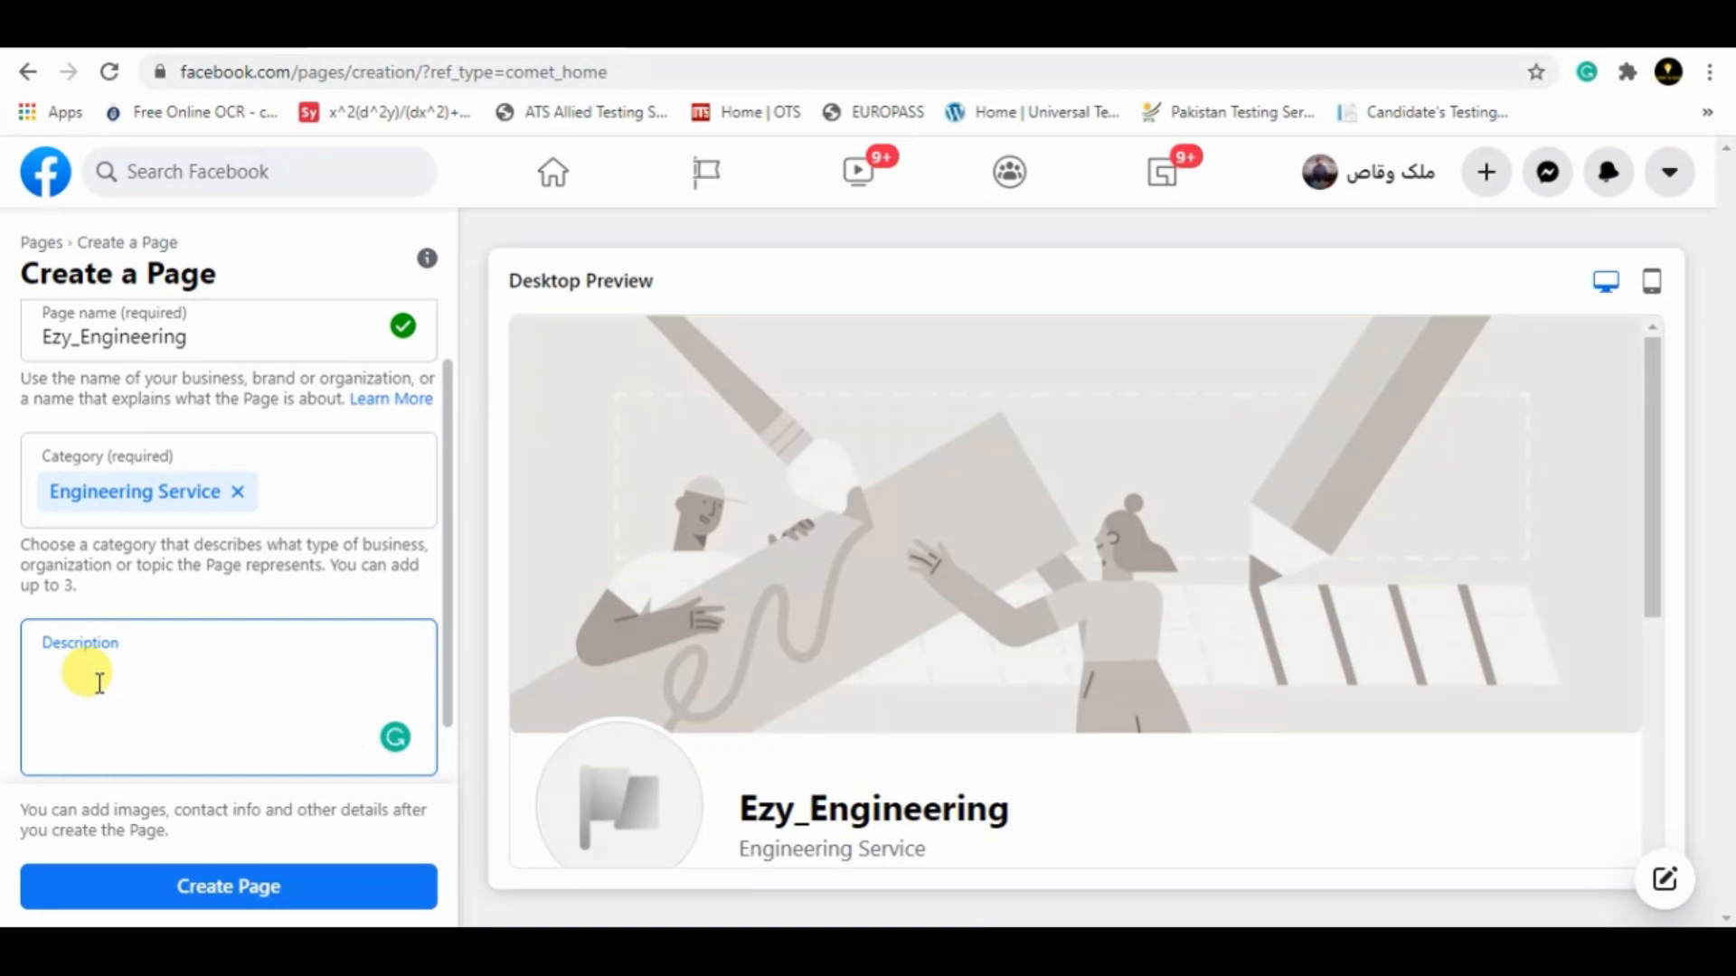
Step: Paste the prepared company text as the page description and resolve the writing suggestions at "and", "telecom" and "statistician"
key(ctrl+v)
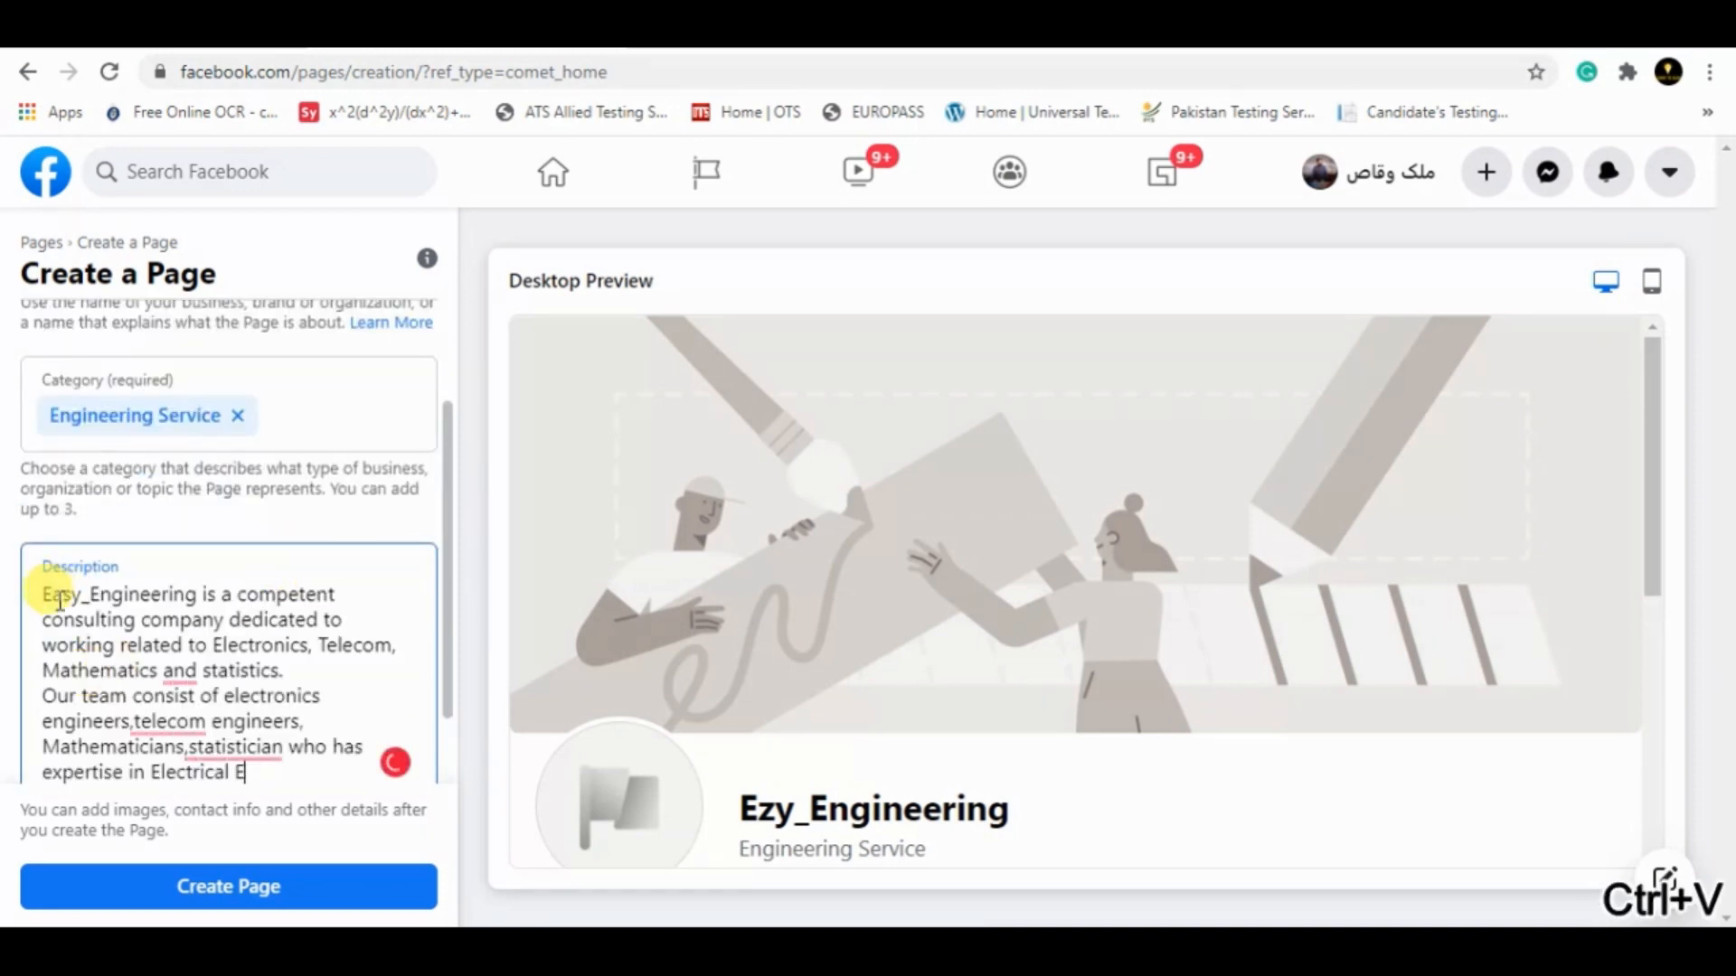
drag(40, 594, 279, 613)
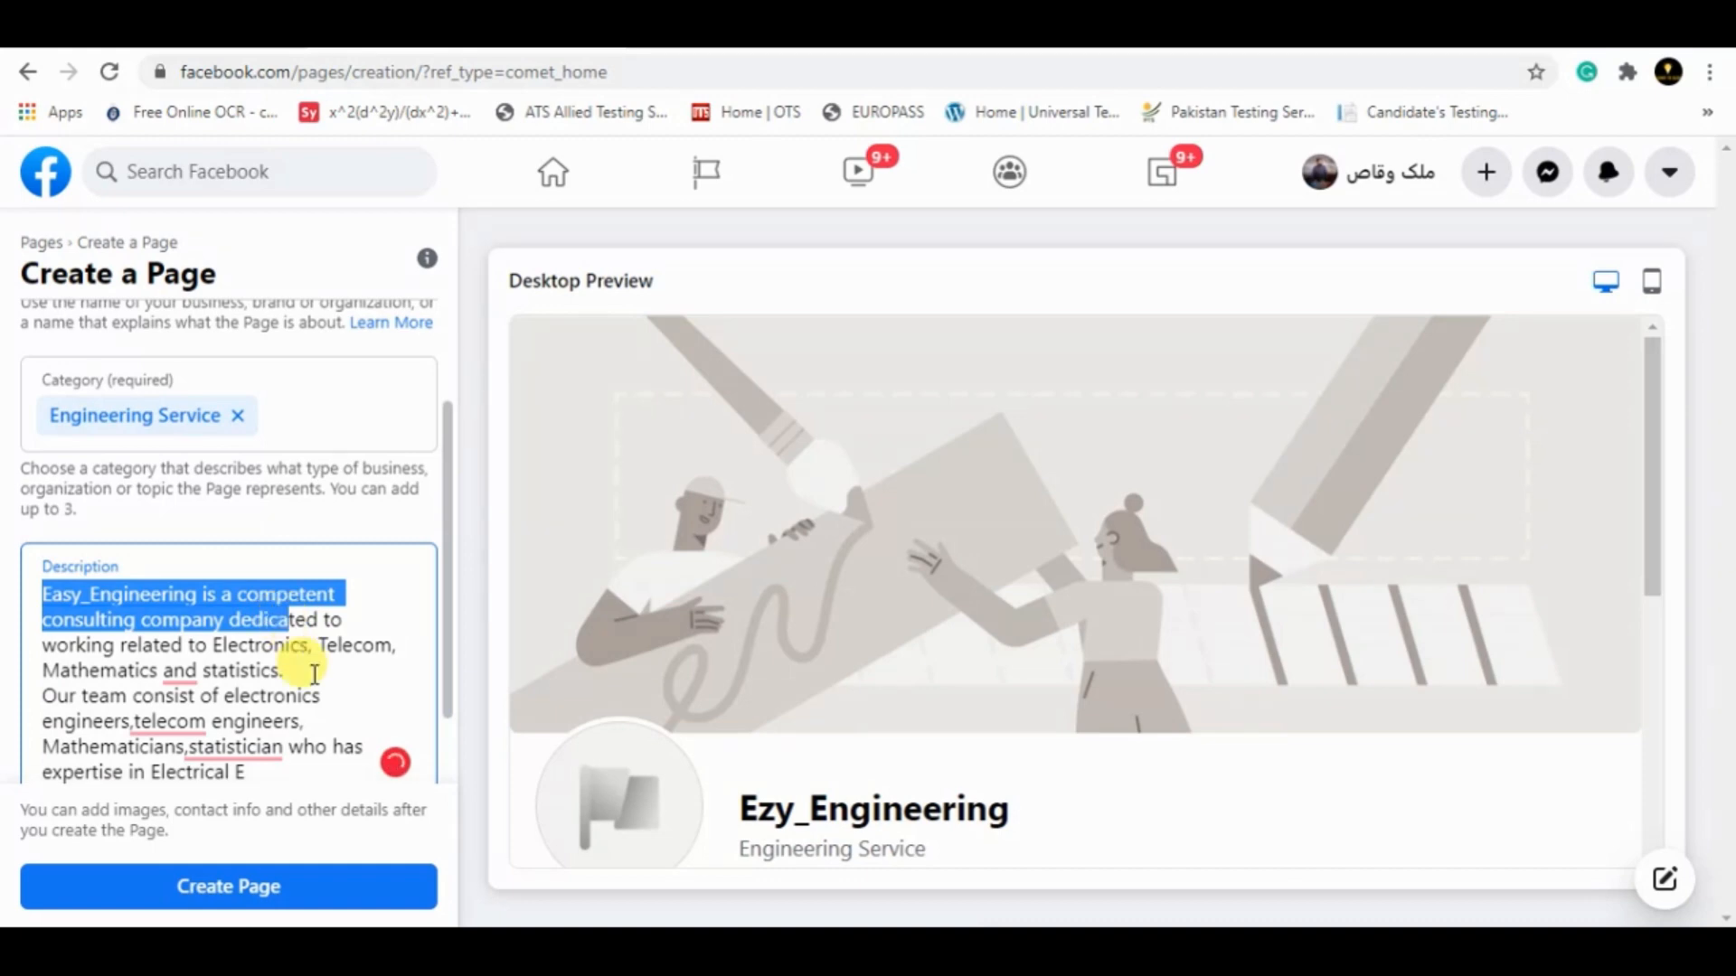
click(181, 674)
click(185, 741)
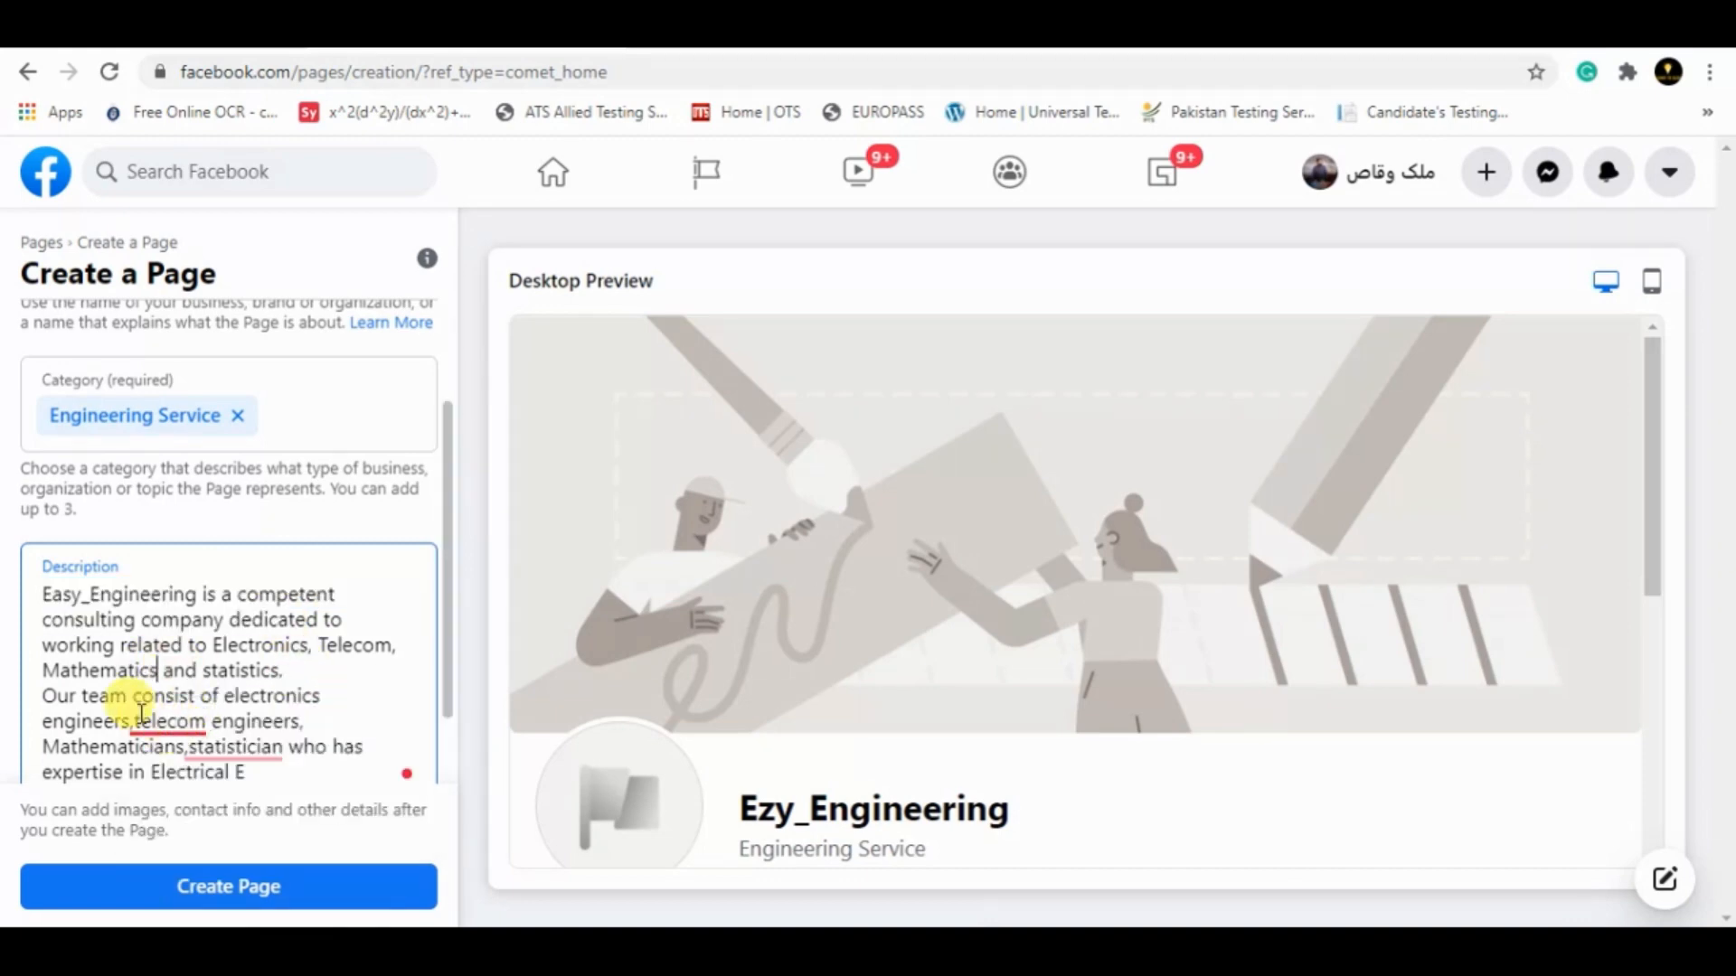
click(165, 720)
click(169, 586)
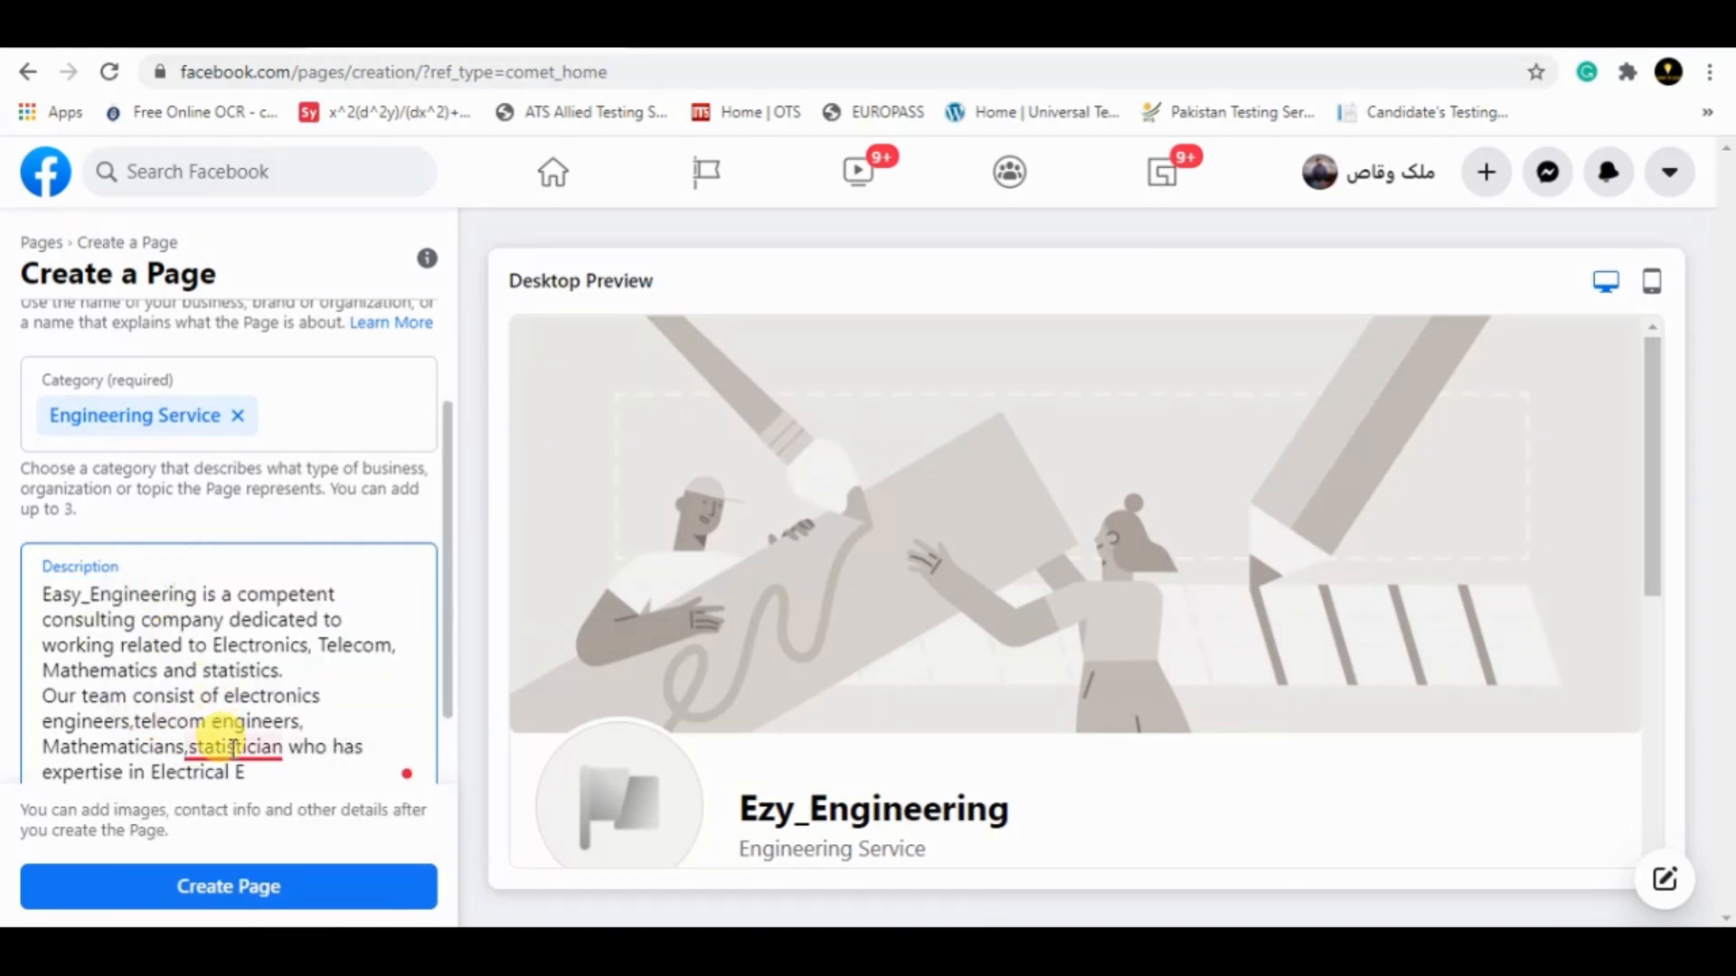
mouse_move(232, 743)
click(261, 566)
scroll(445, 577, down, 2)
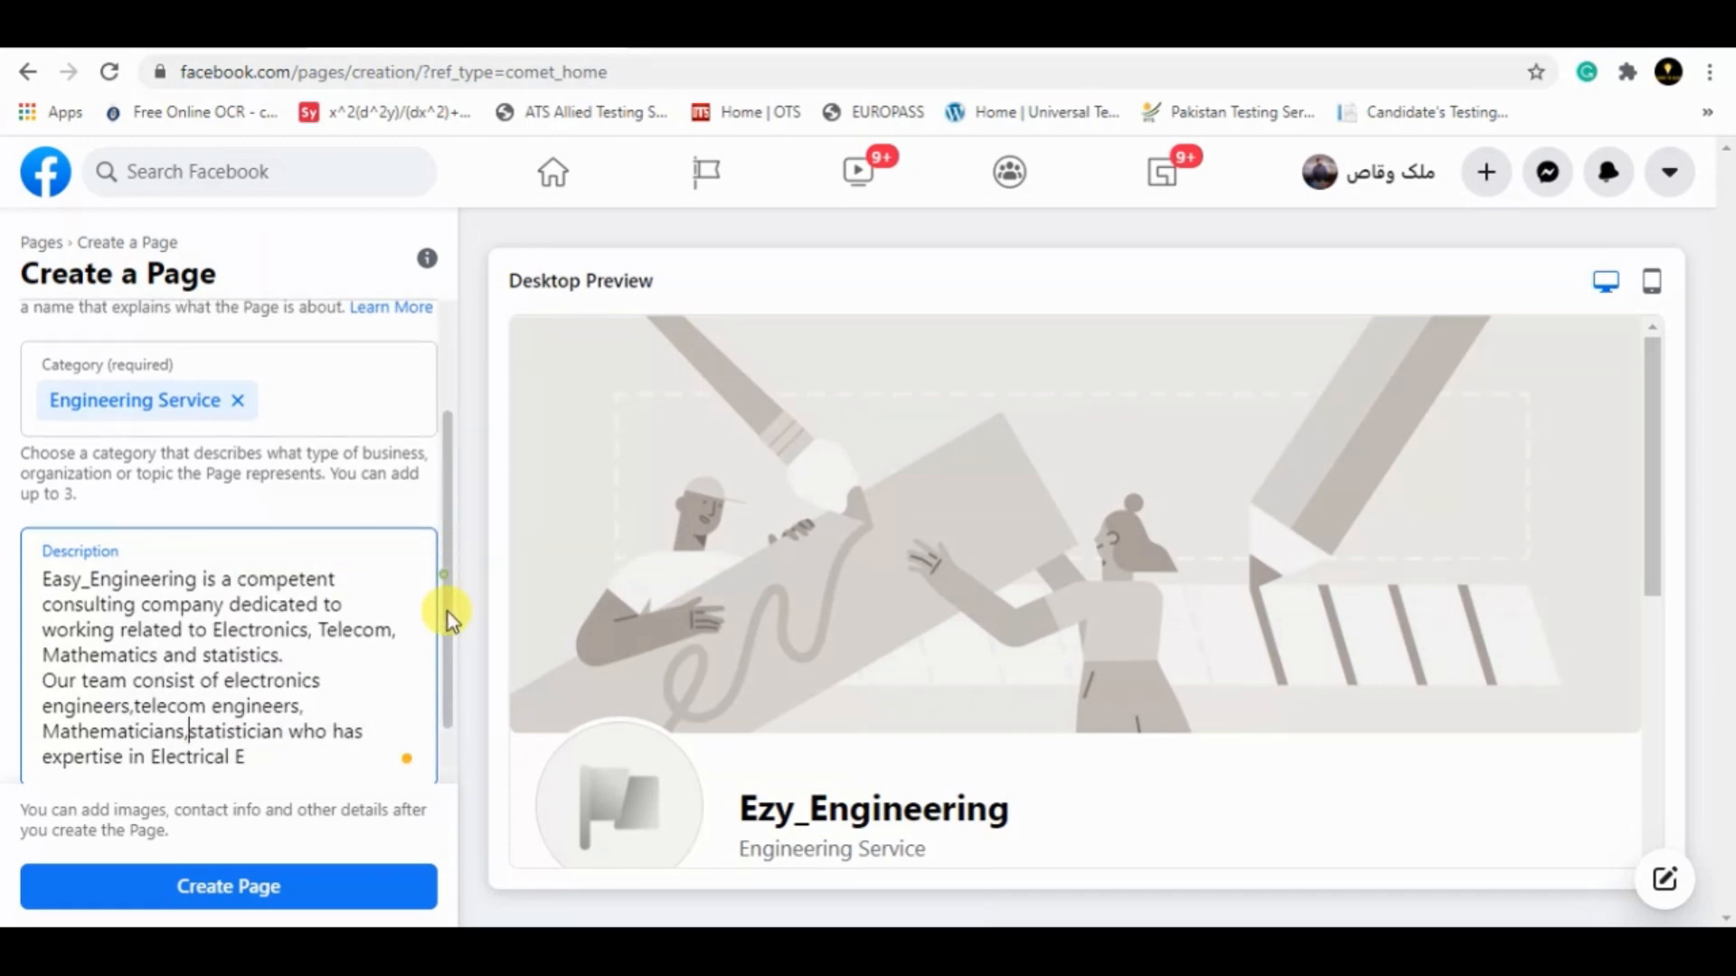
Step: Create the Ezy_Engineering page and save its setup without adding any images
click(180, 887)
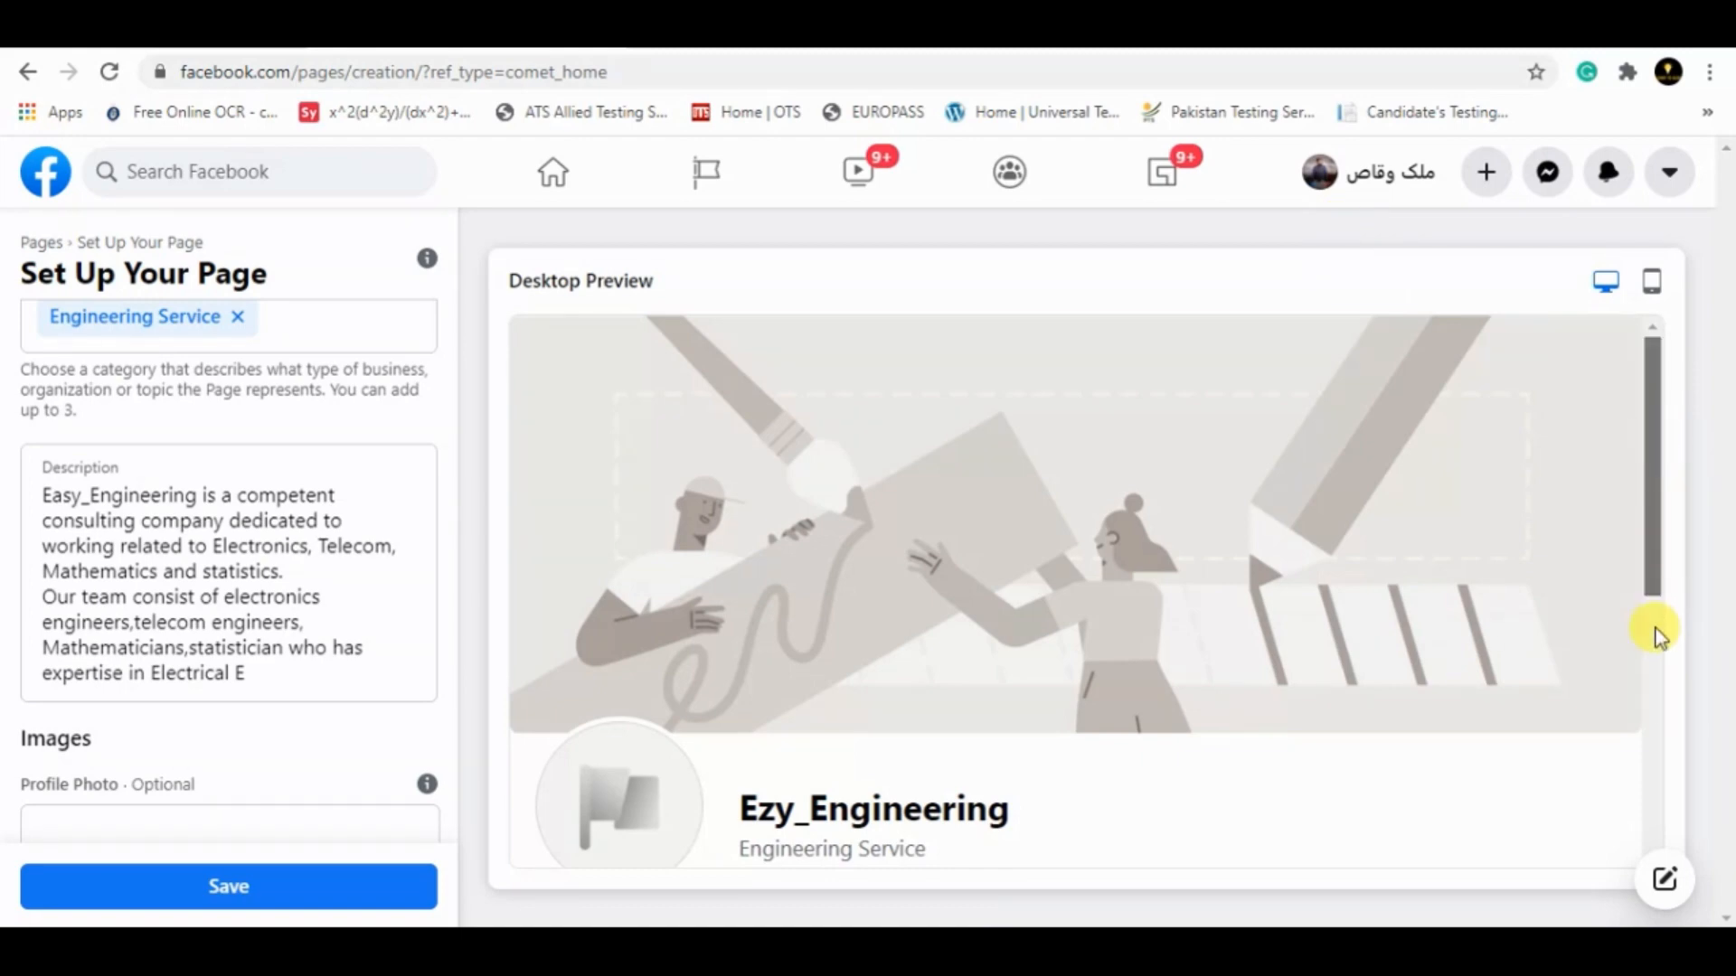
scroll(1657, 635, down, 1)
click(240, 884)
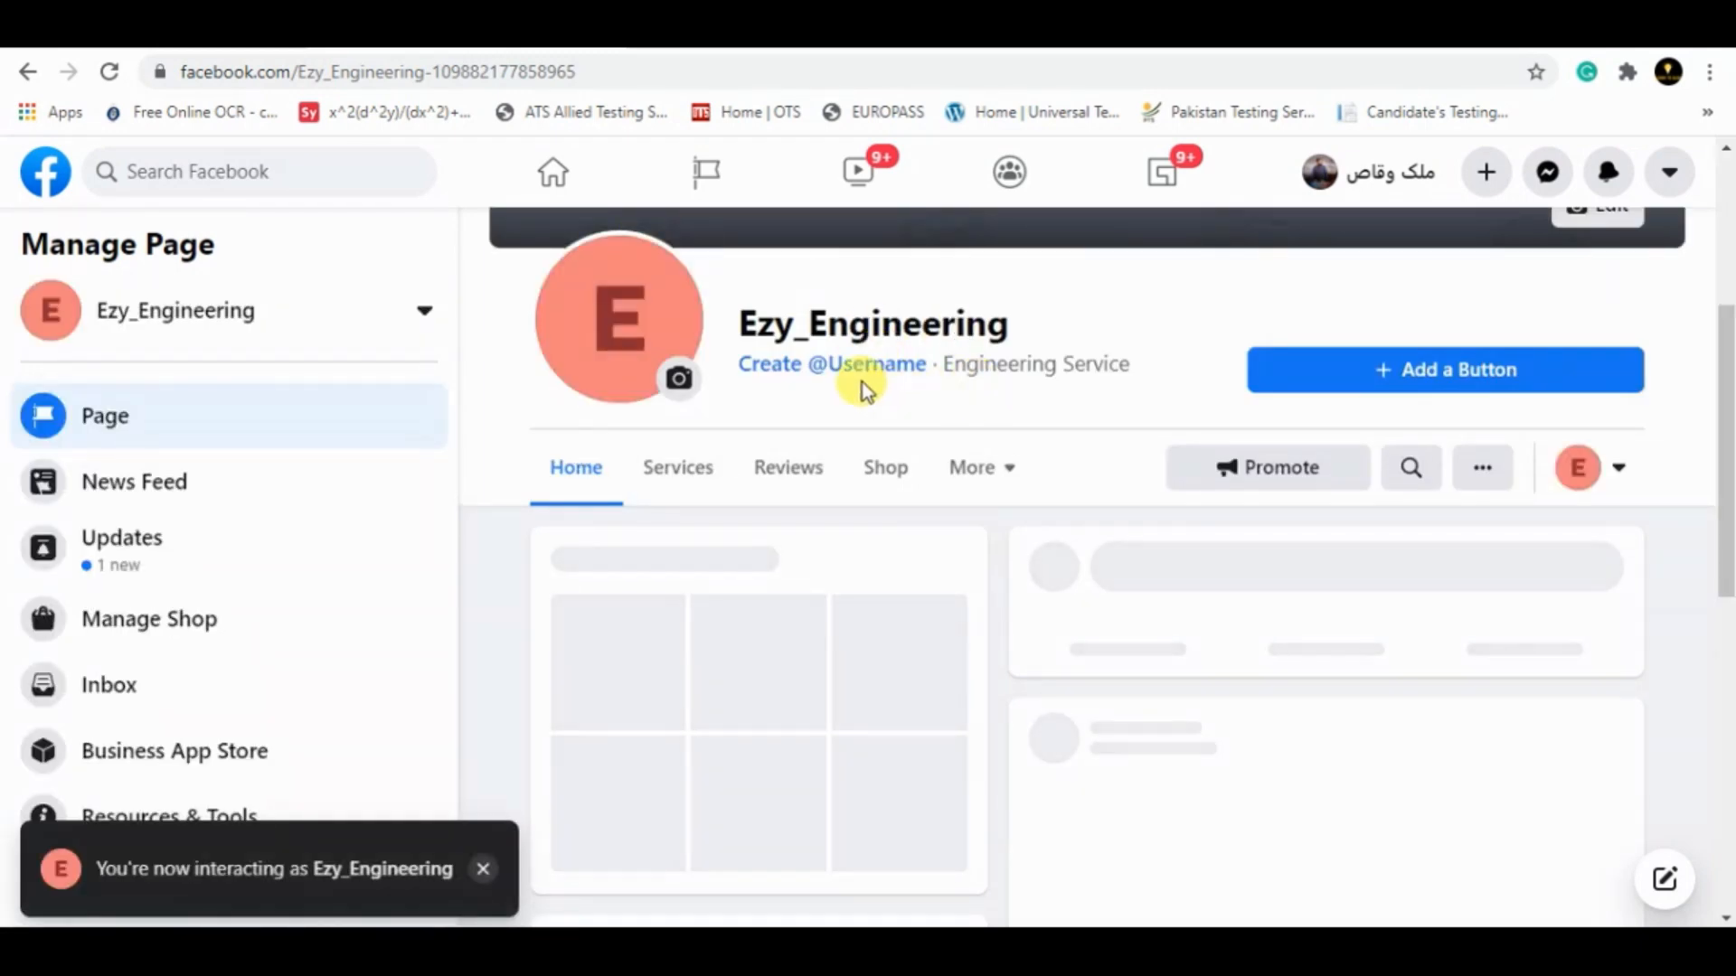
Step: Copy the new Facebook page's URL into the Word document under the "(Provide URL*)" line
click(671, 74)
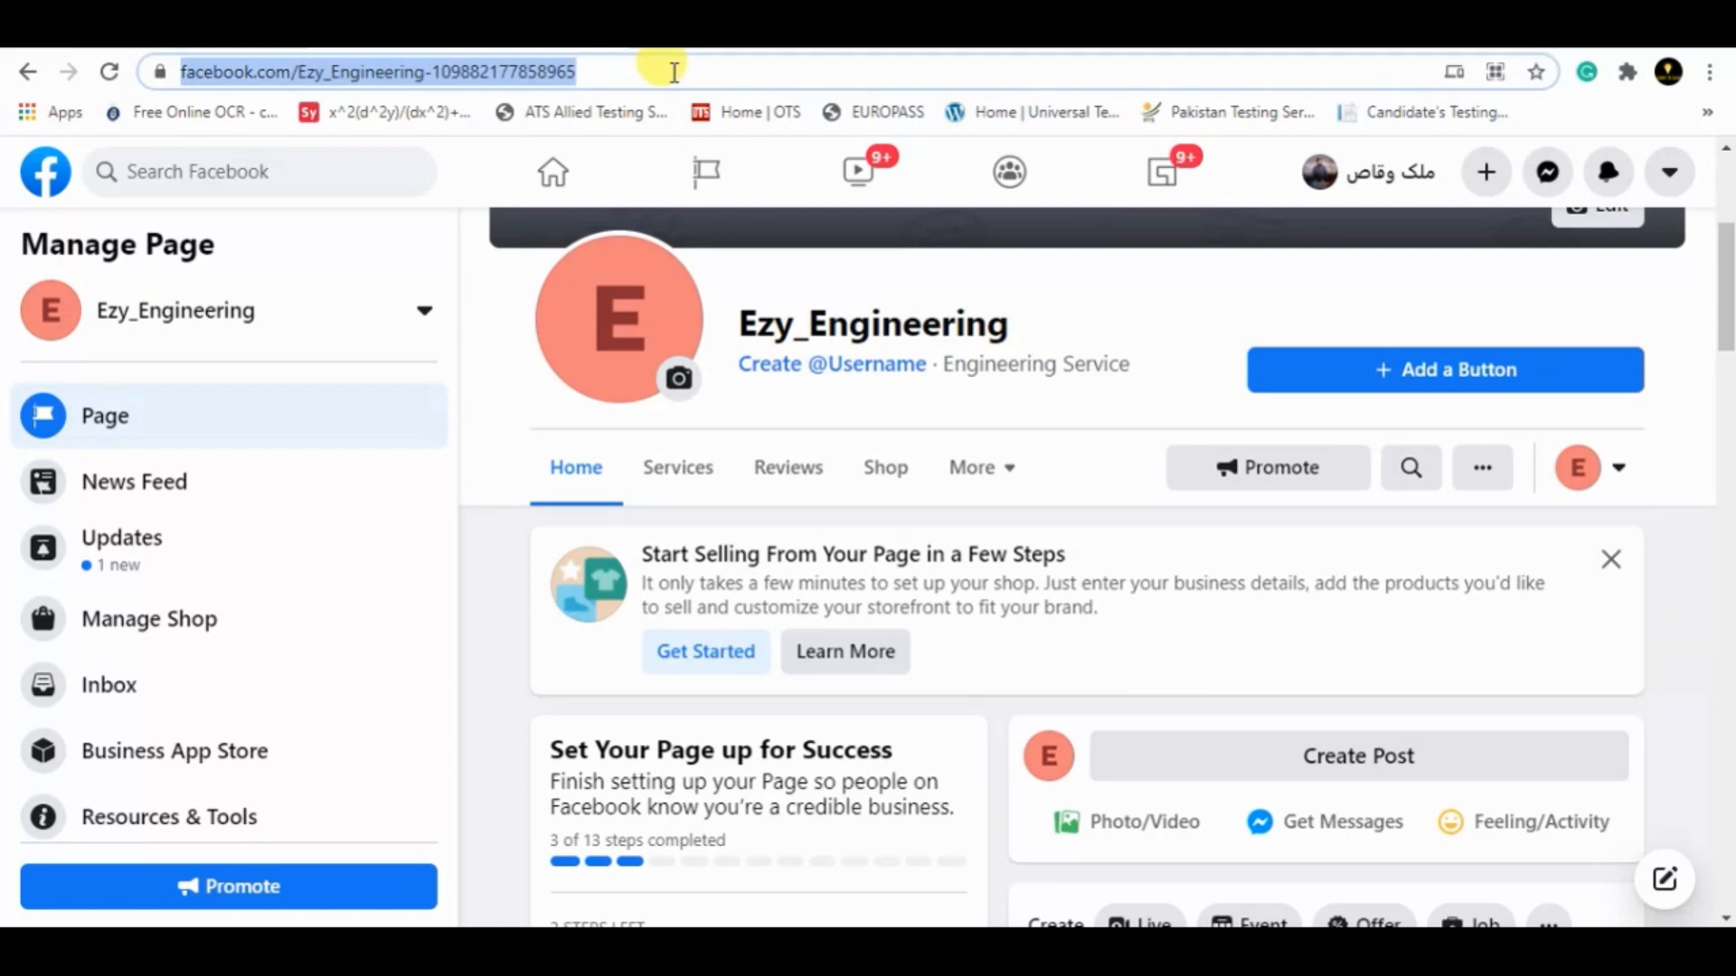
key(ctrl+c)
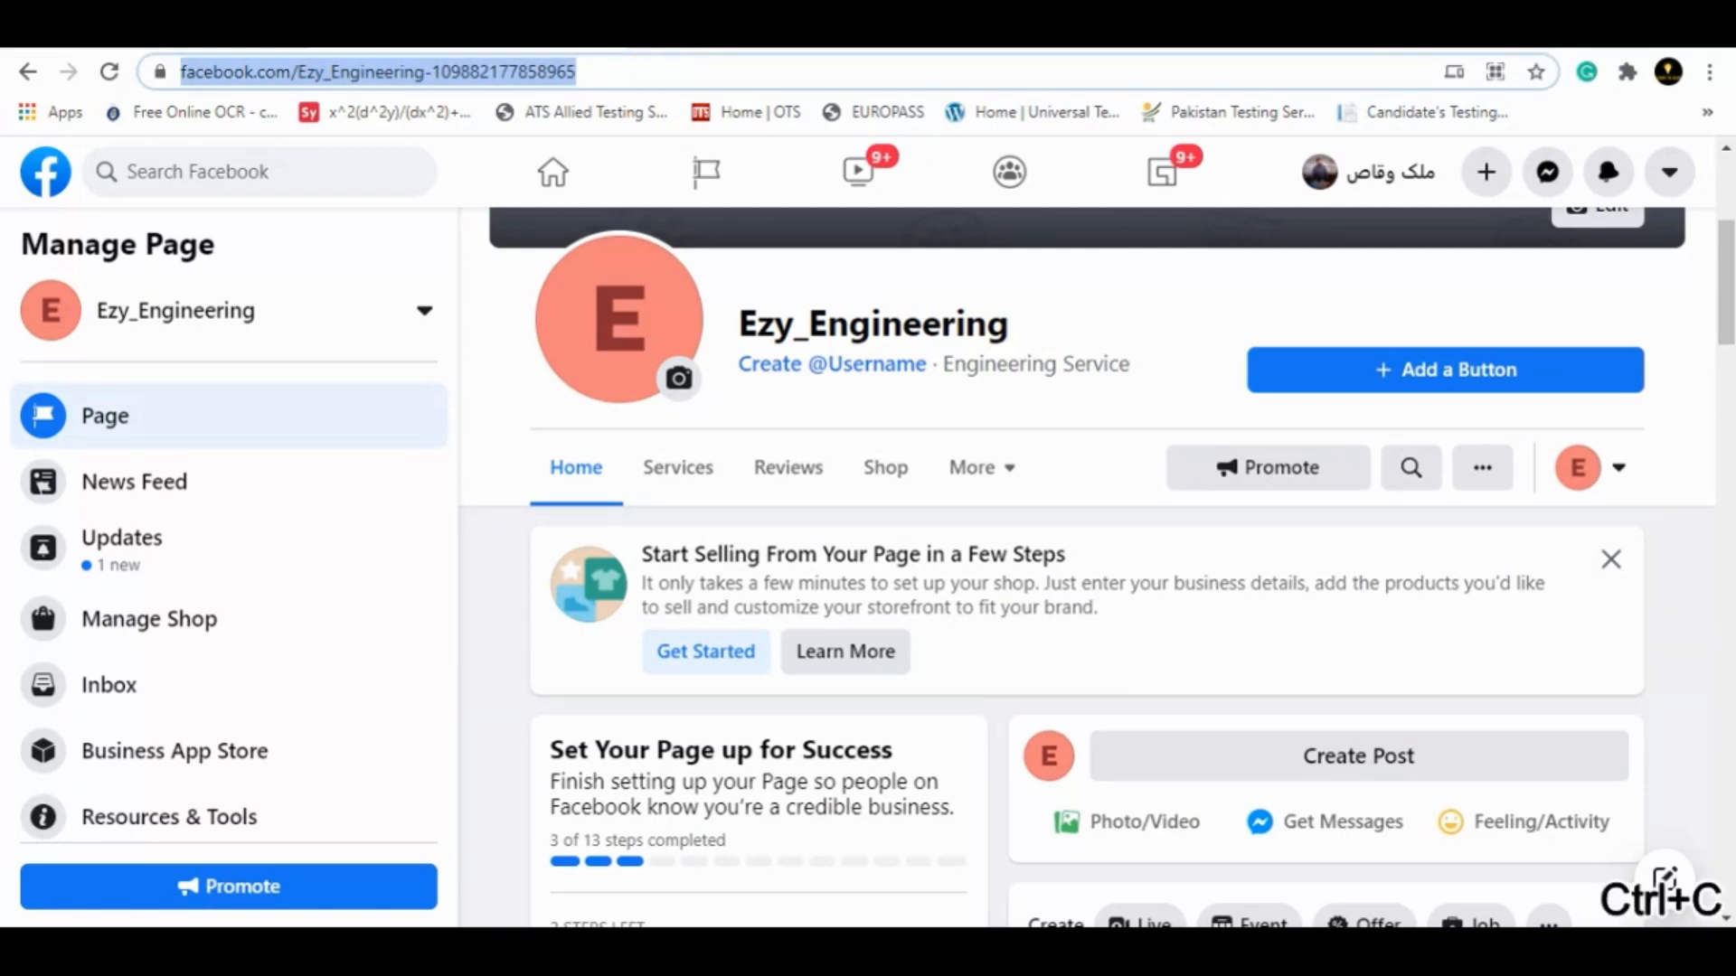
click(316, 948)
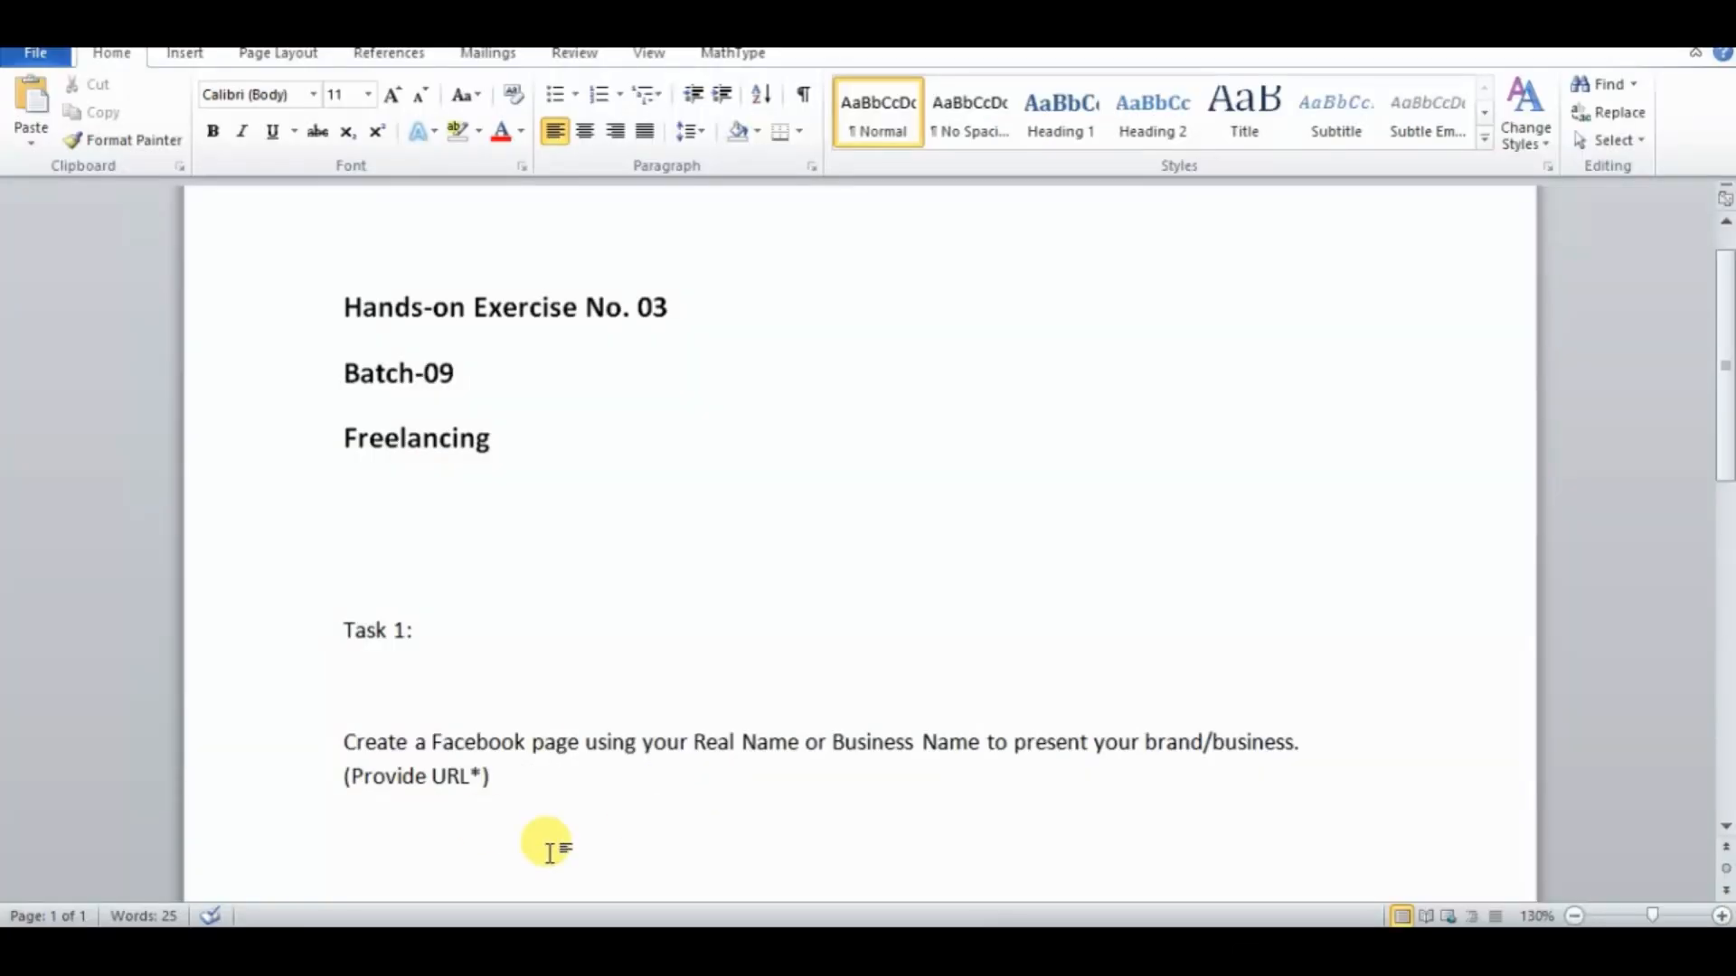
key(ctrl+v)
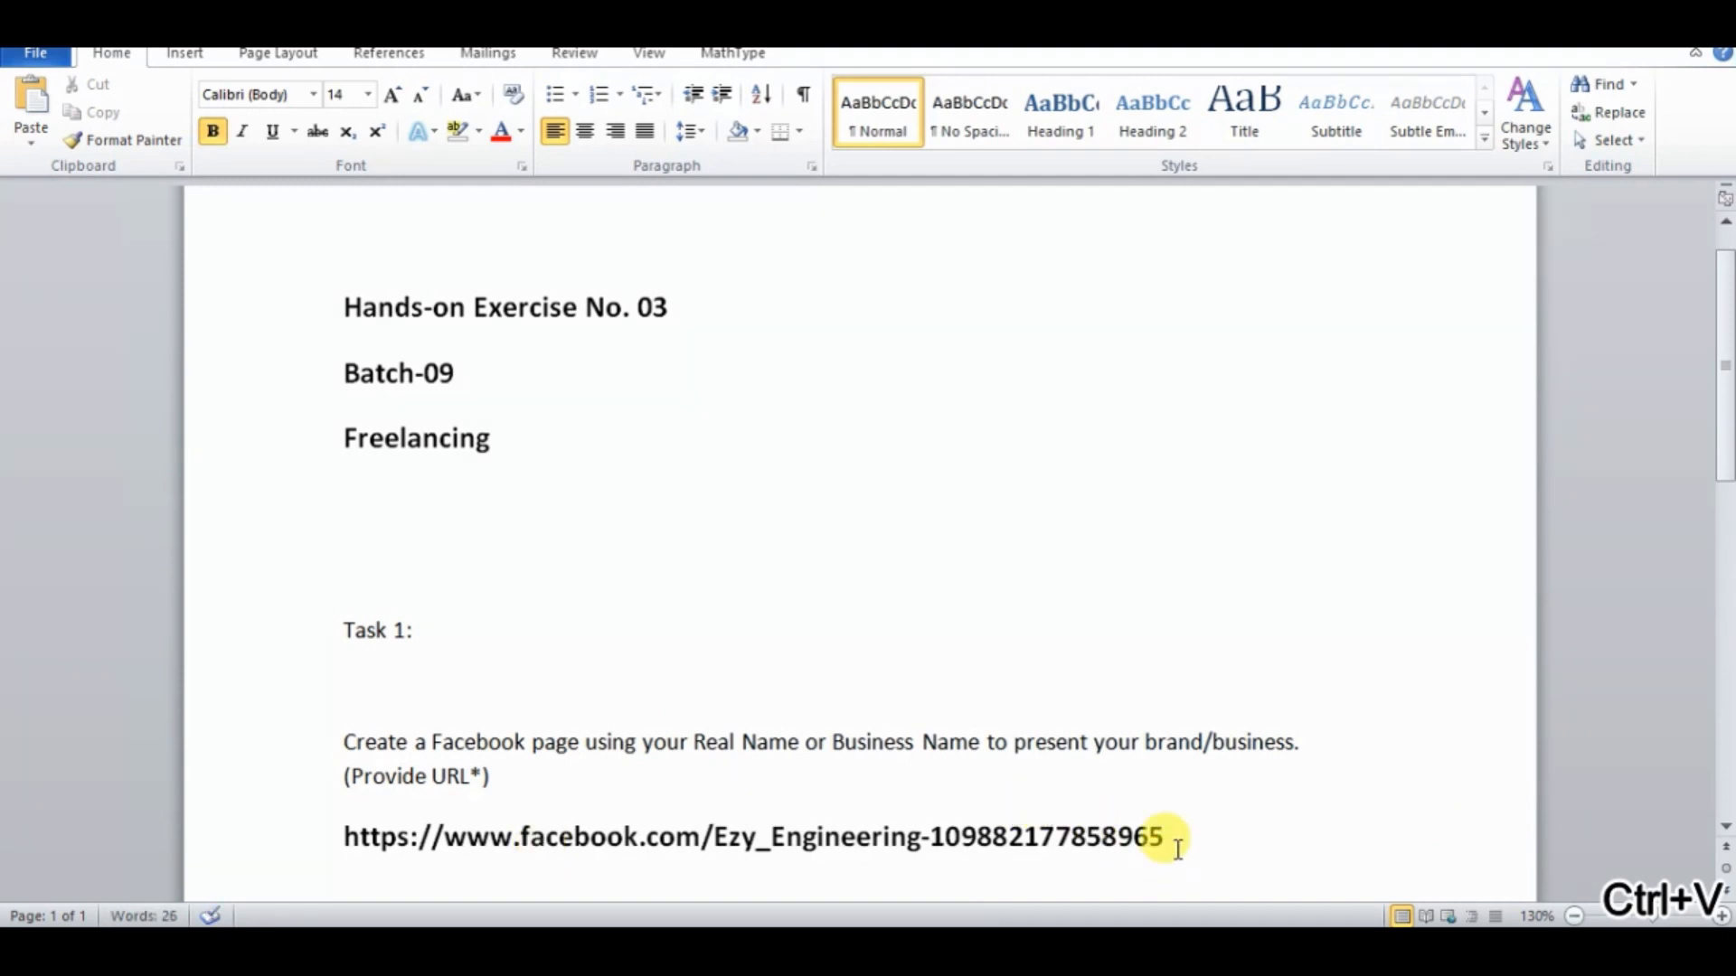
drag(1174, 841, 357, 830)
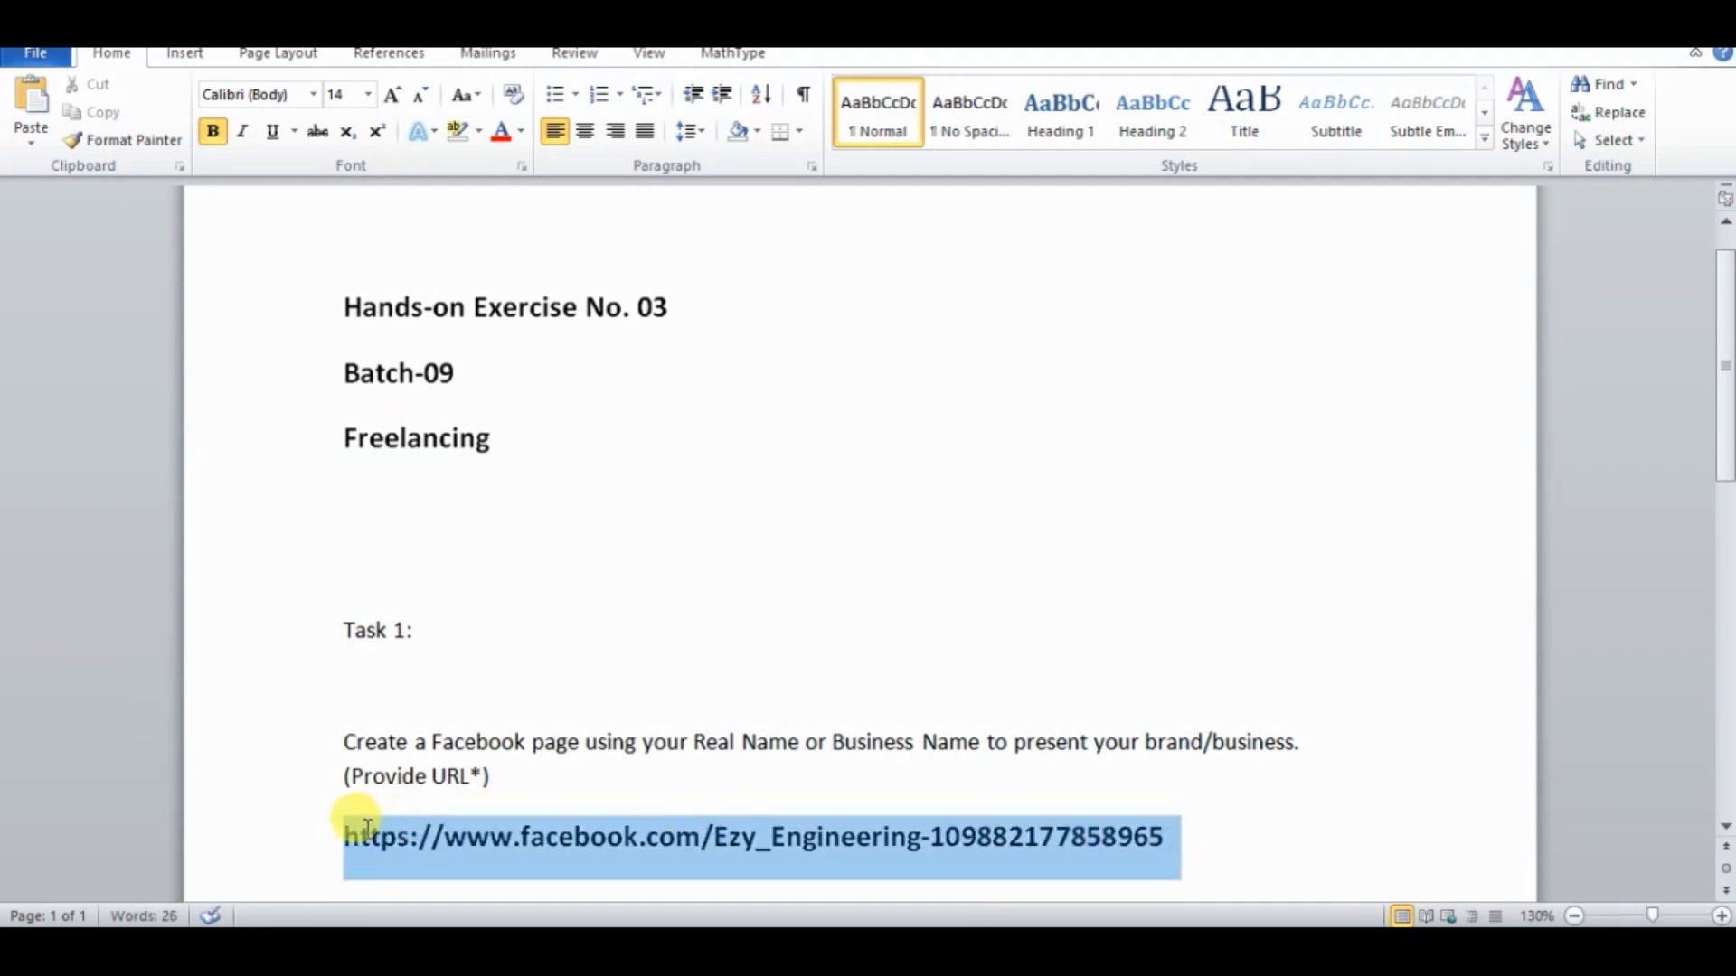
right_click(457, 841)
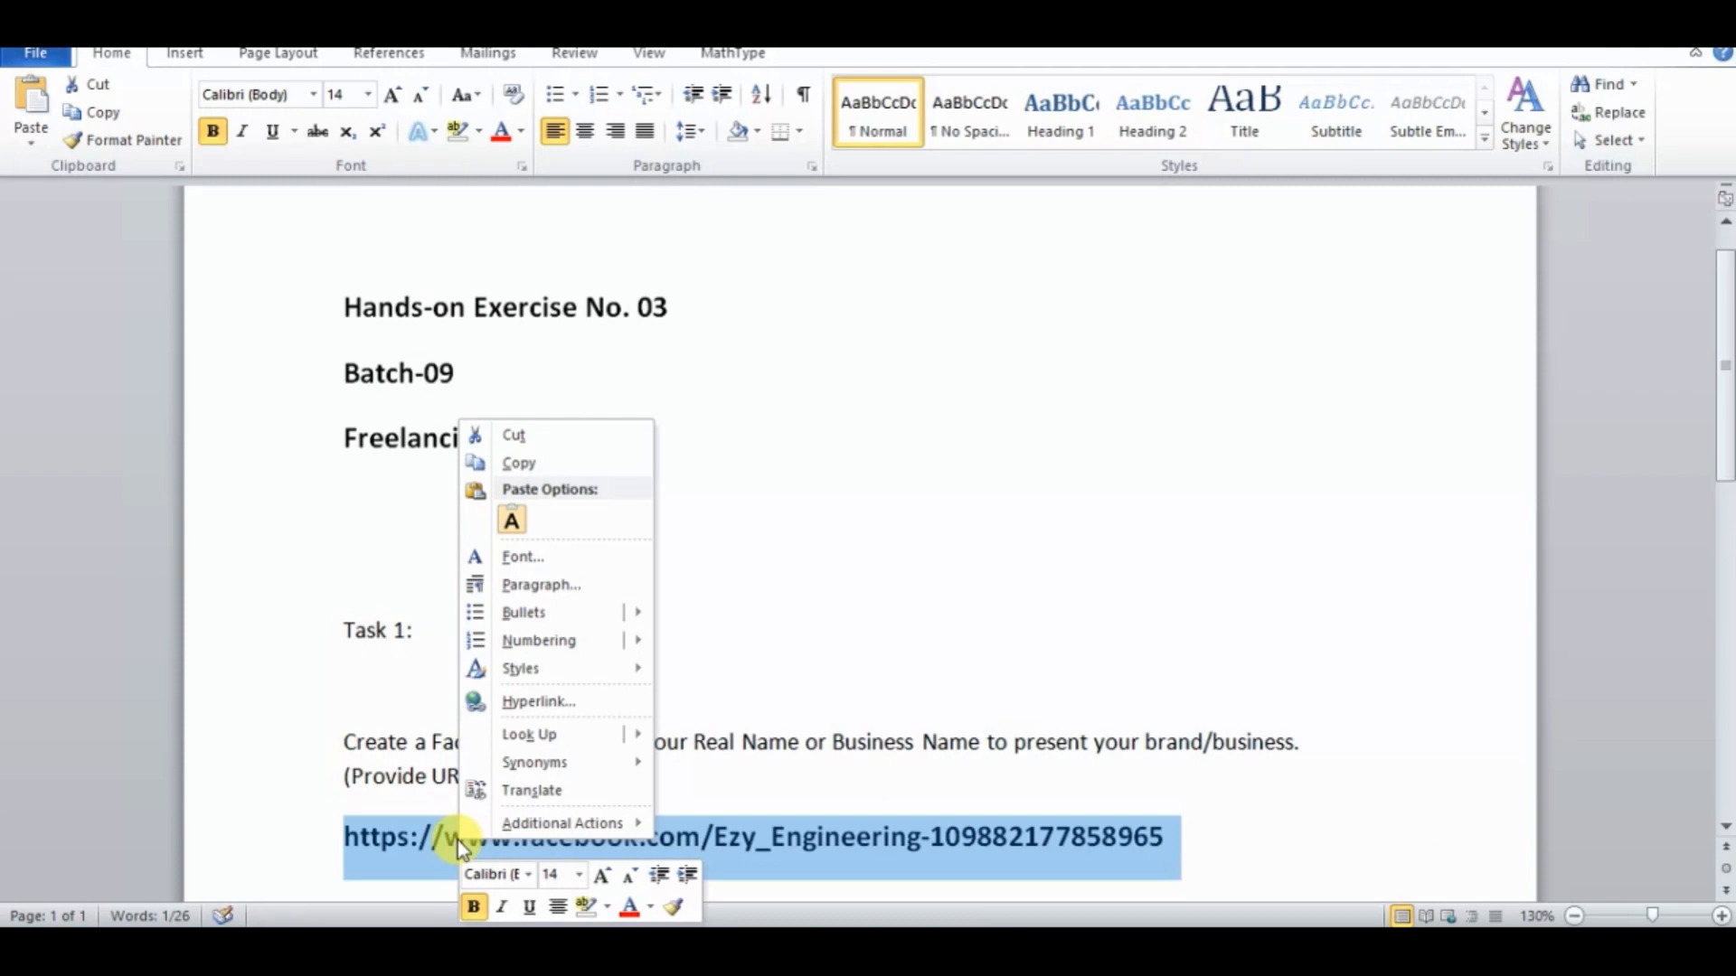
click(533, 700)
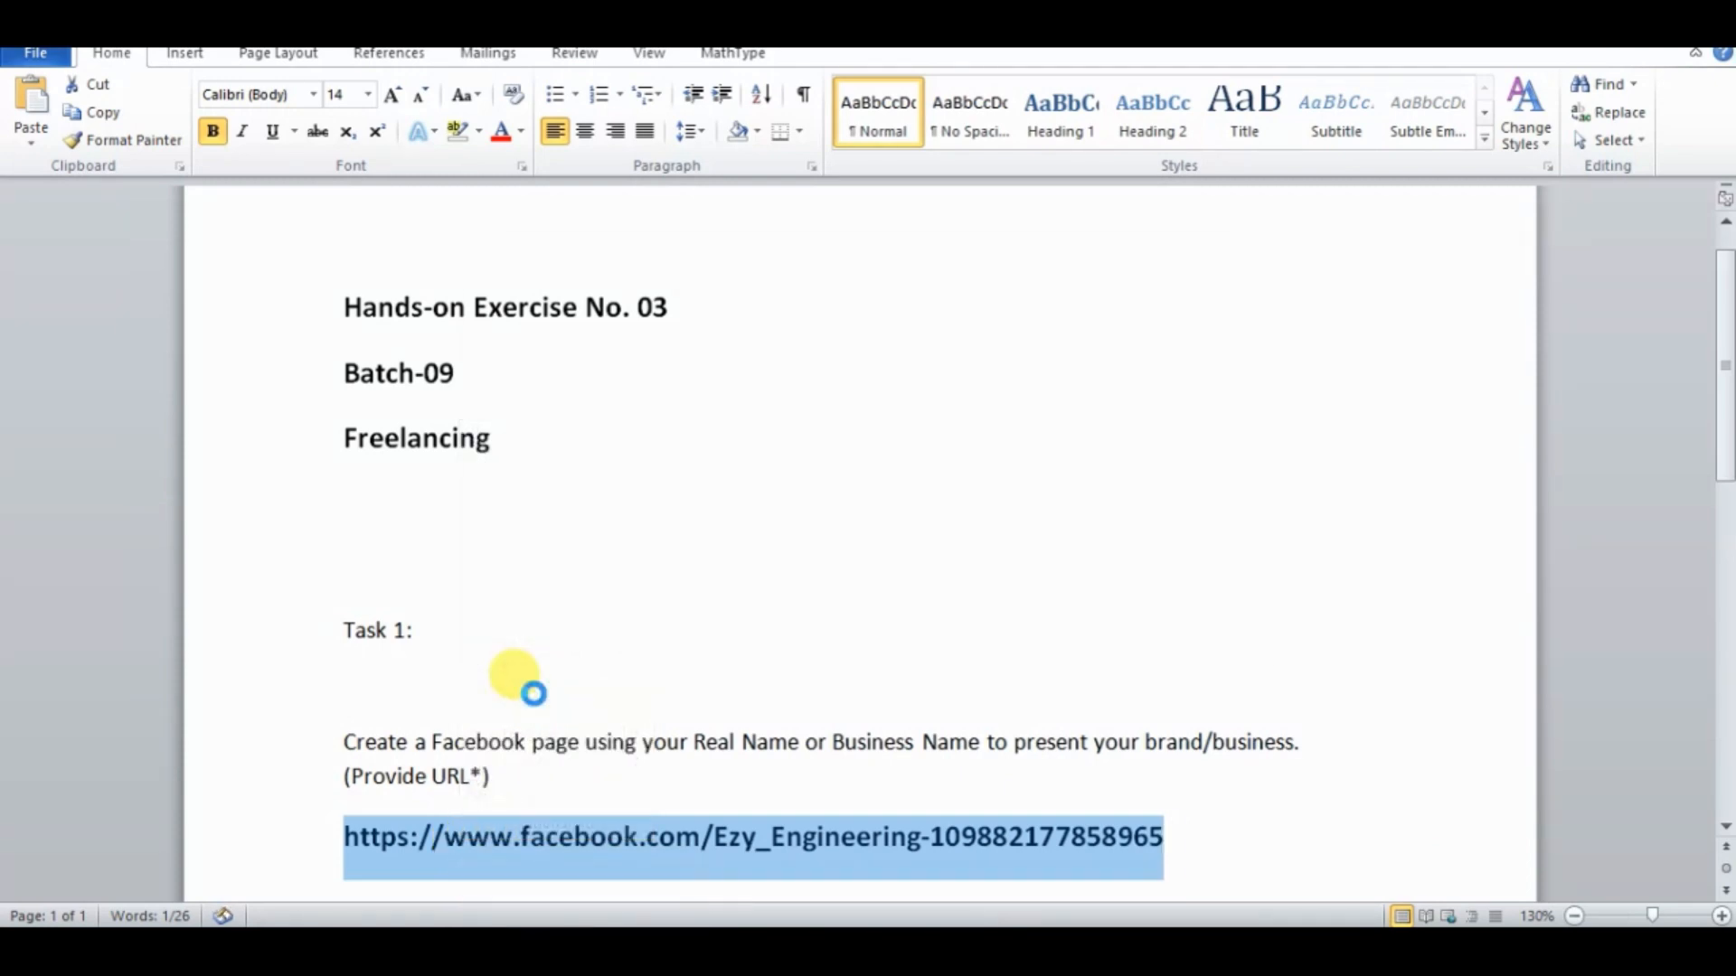
click(1121, 636)
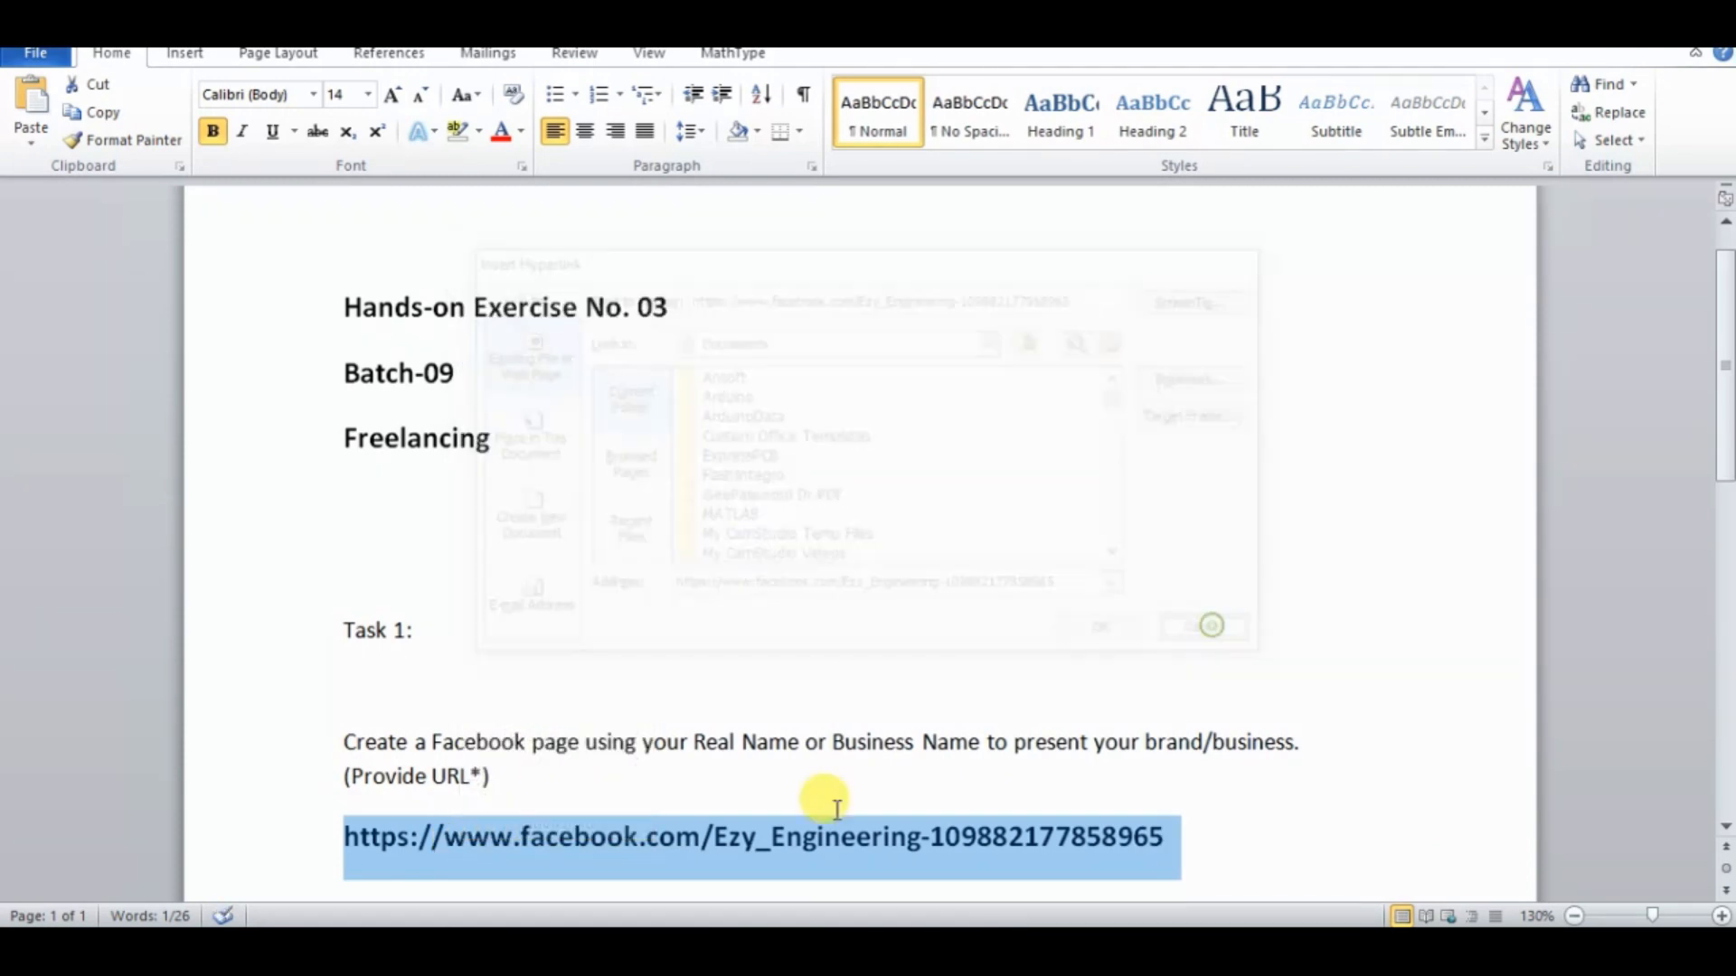
Step: Turn the pasted page URL into a hyperlink by adding blank lines after it
click(1219, 845)
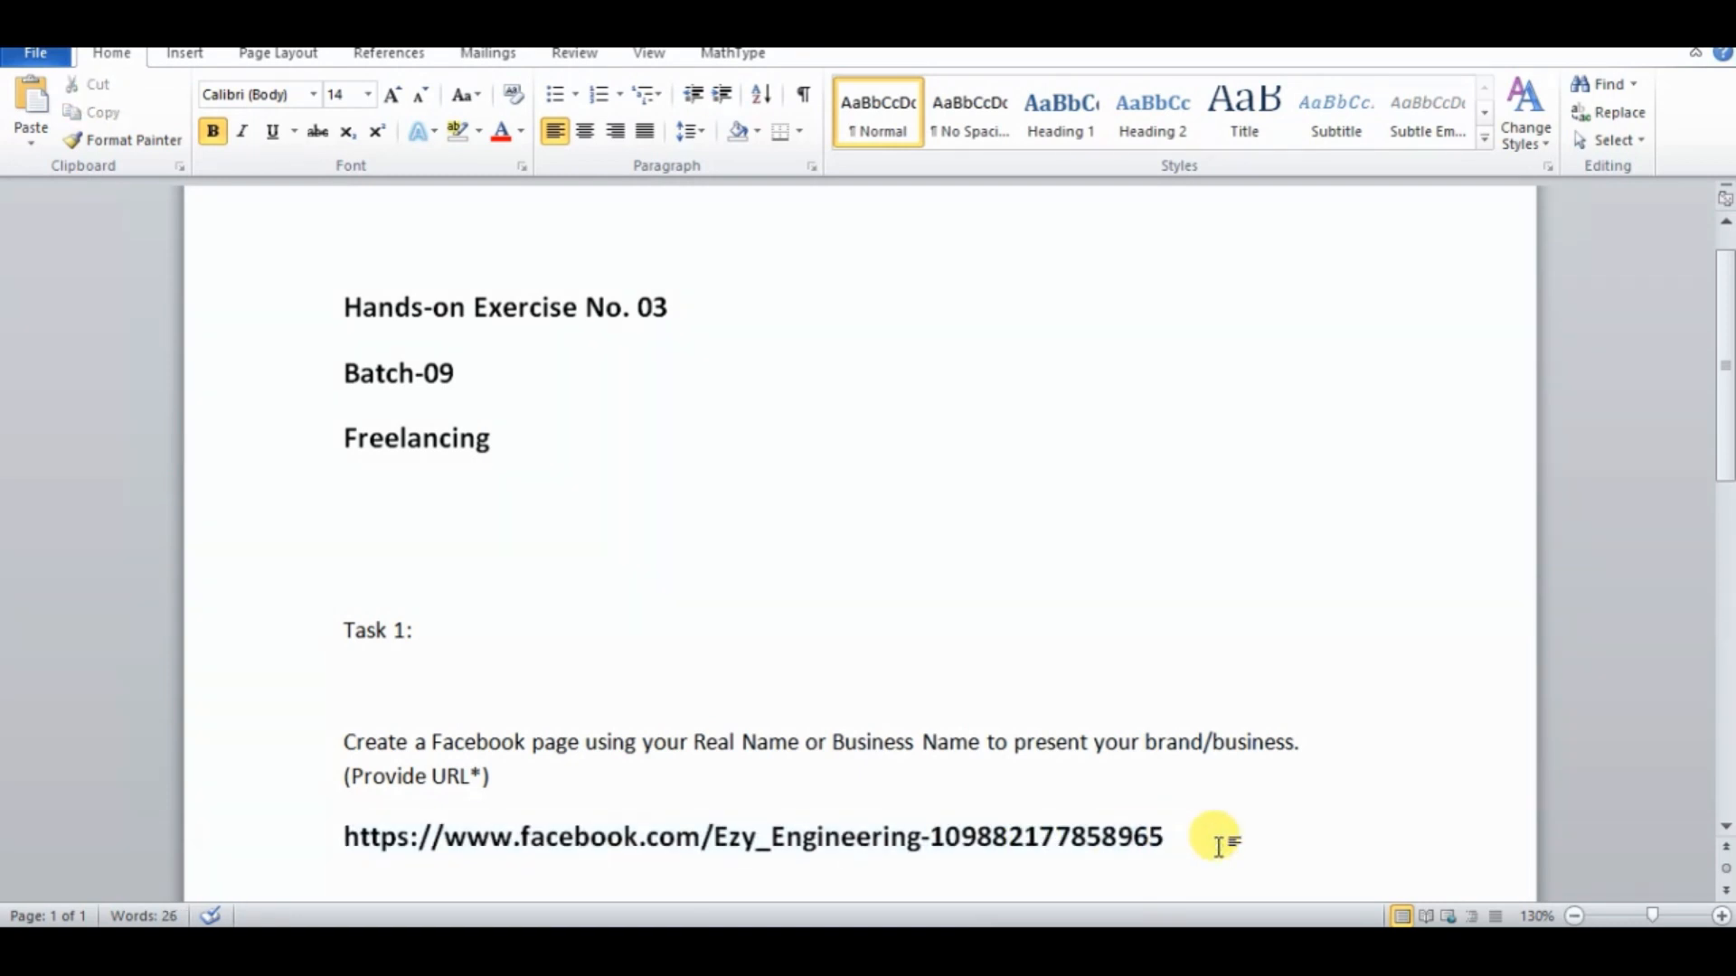
key(Return)
key(Return)
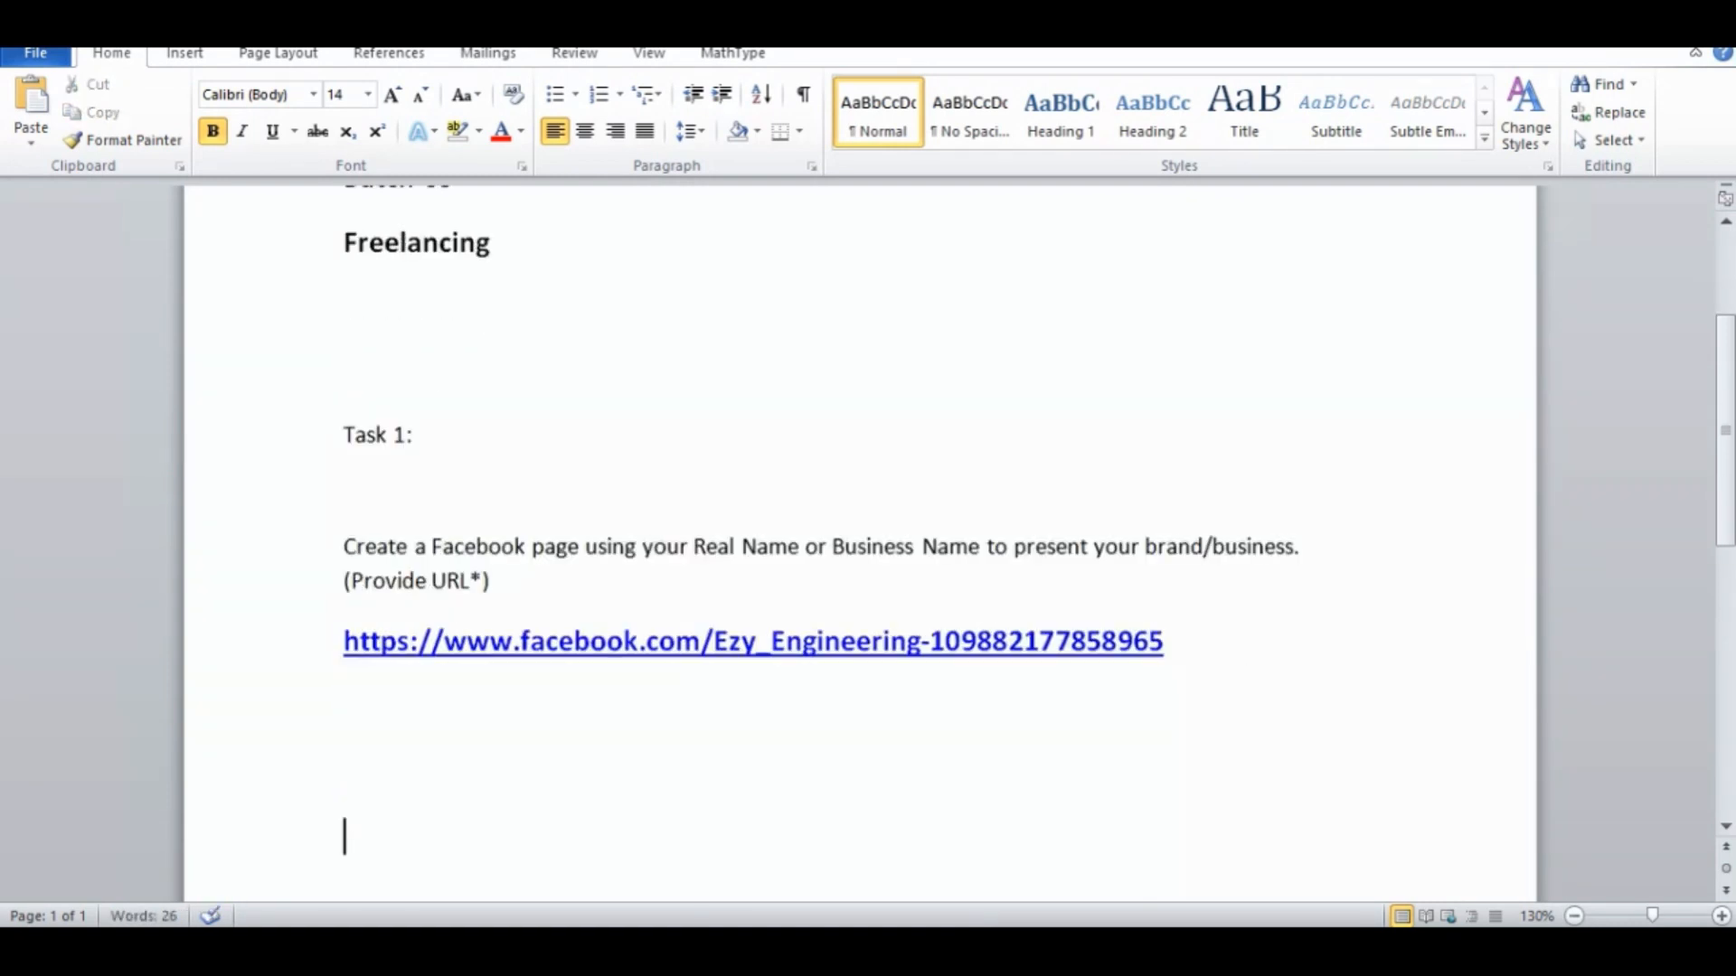
Step: Copy the "Update your Real Picture or Business Logo" task line from the PDF into the Word document below the page URL, followed by blank lines
key(alt+Tab)
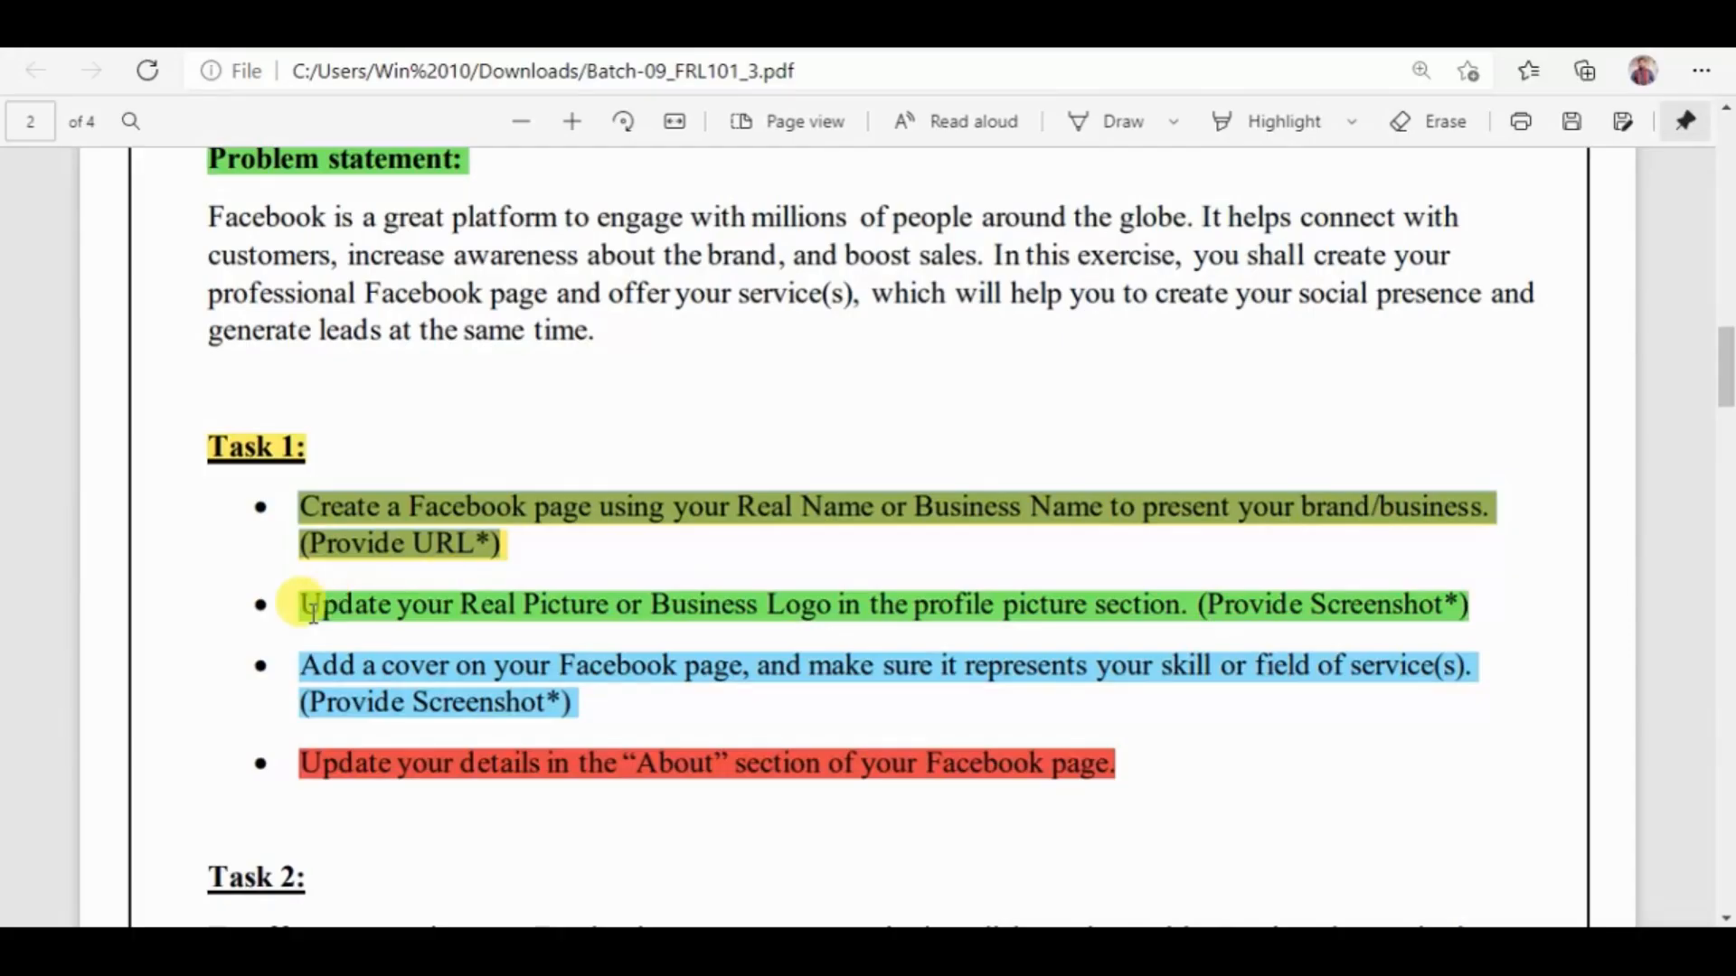
drag(300, 604, 1479, 621)
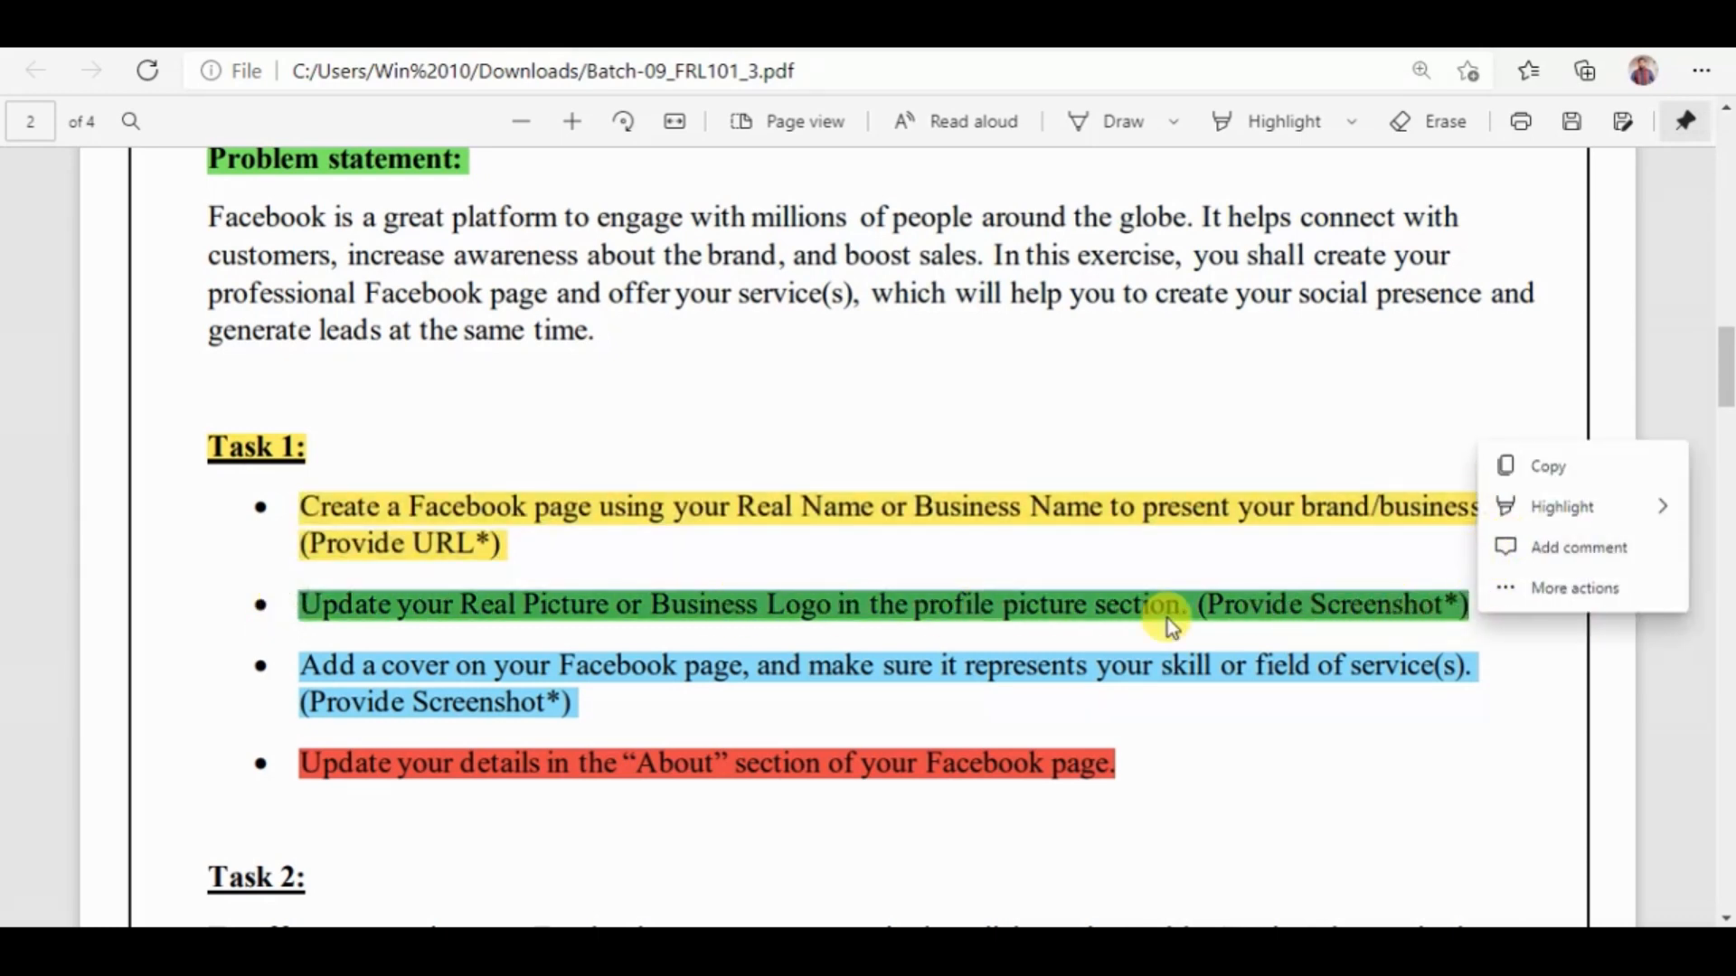
key(ctrl+c)
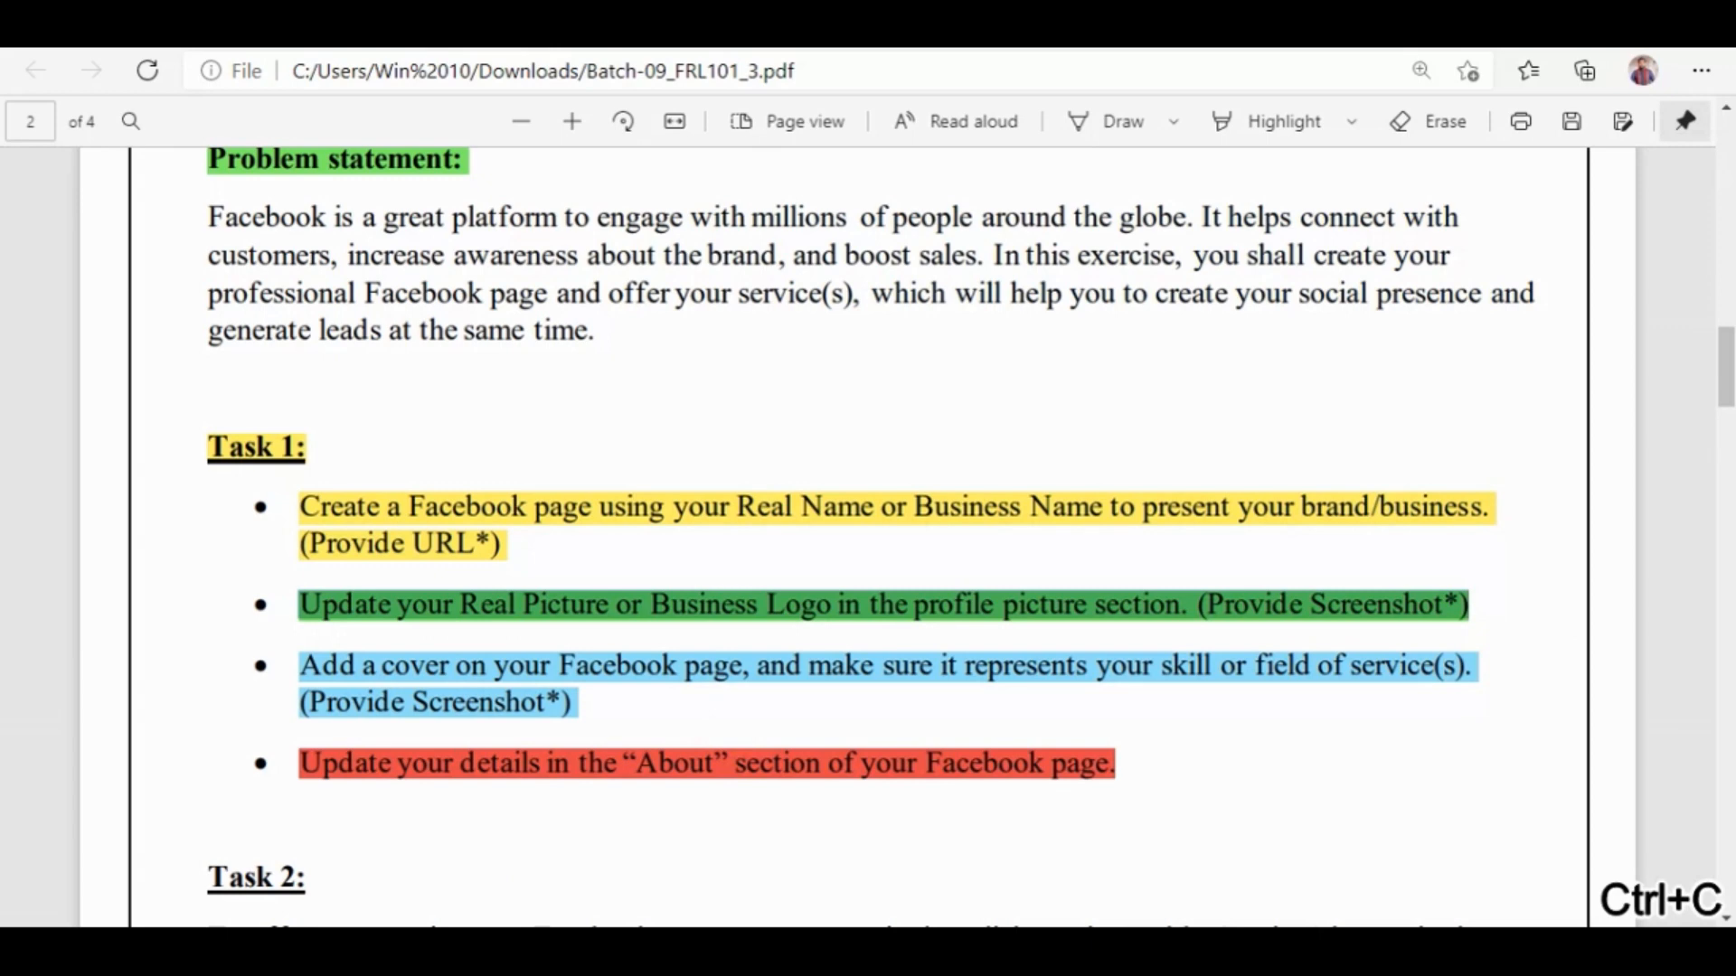
click(448, 800)
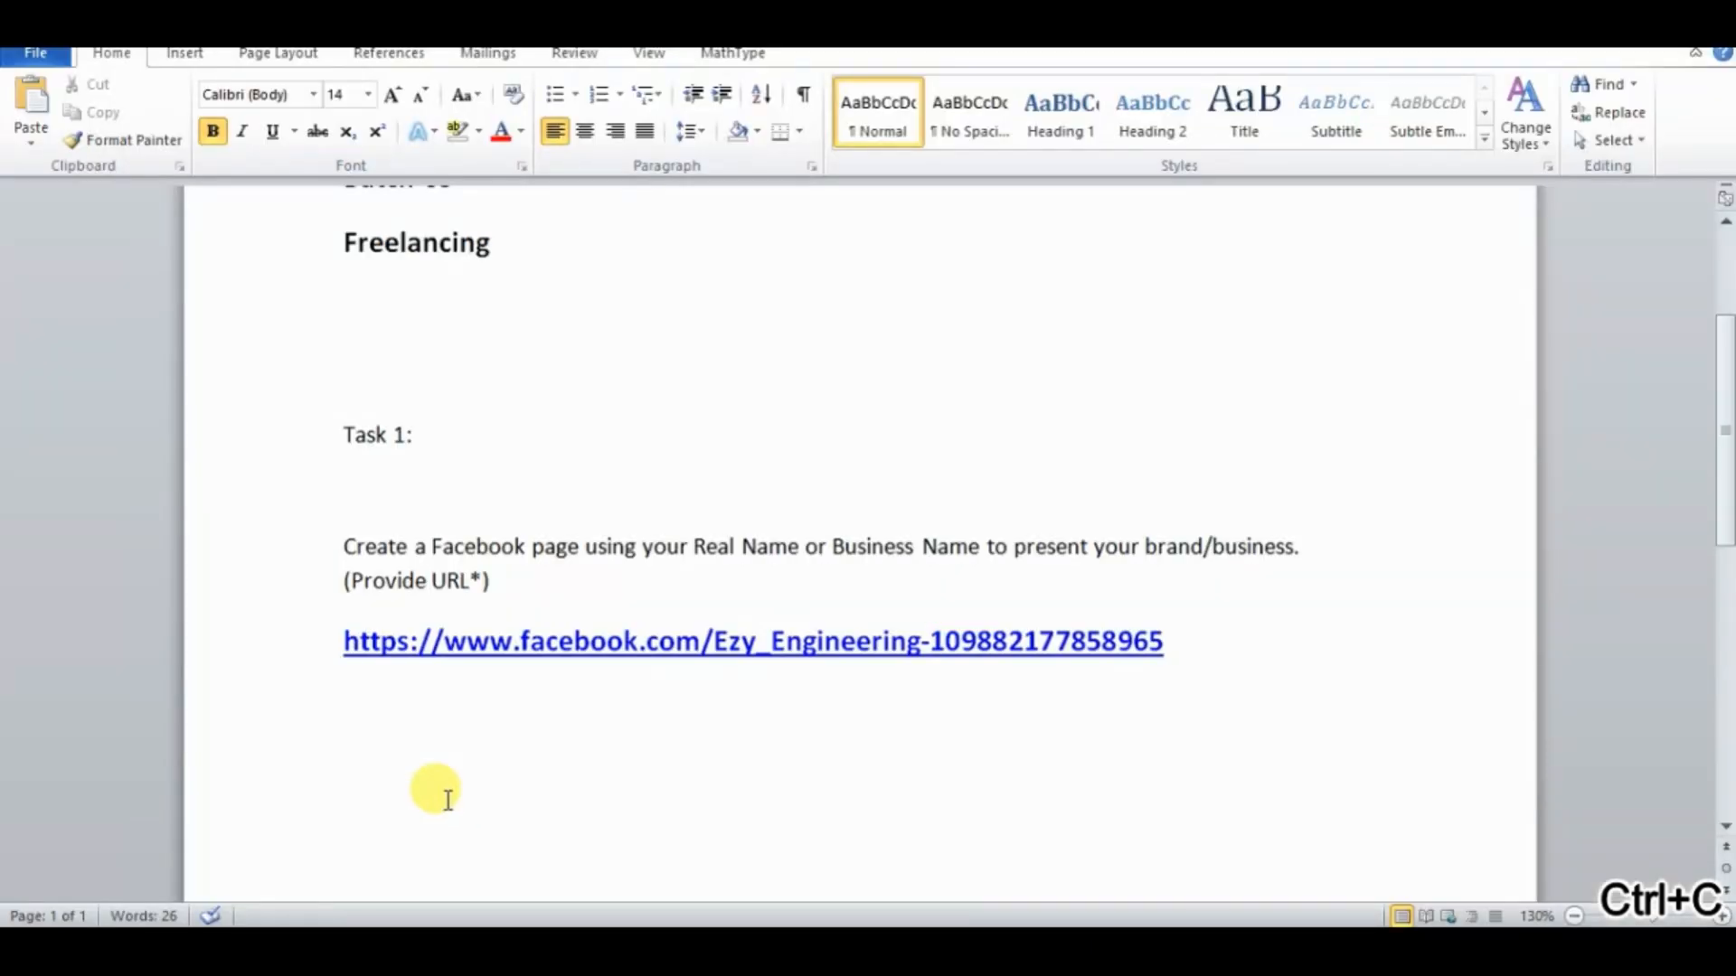
key(ctrl+v)
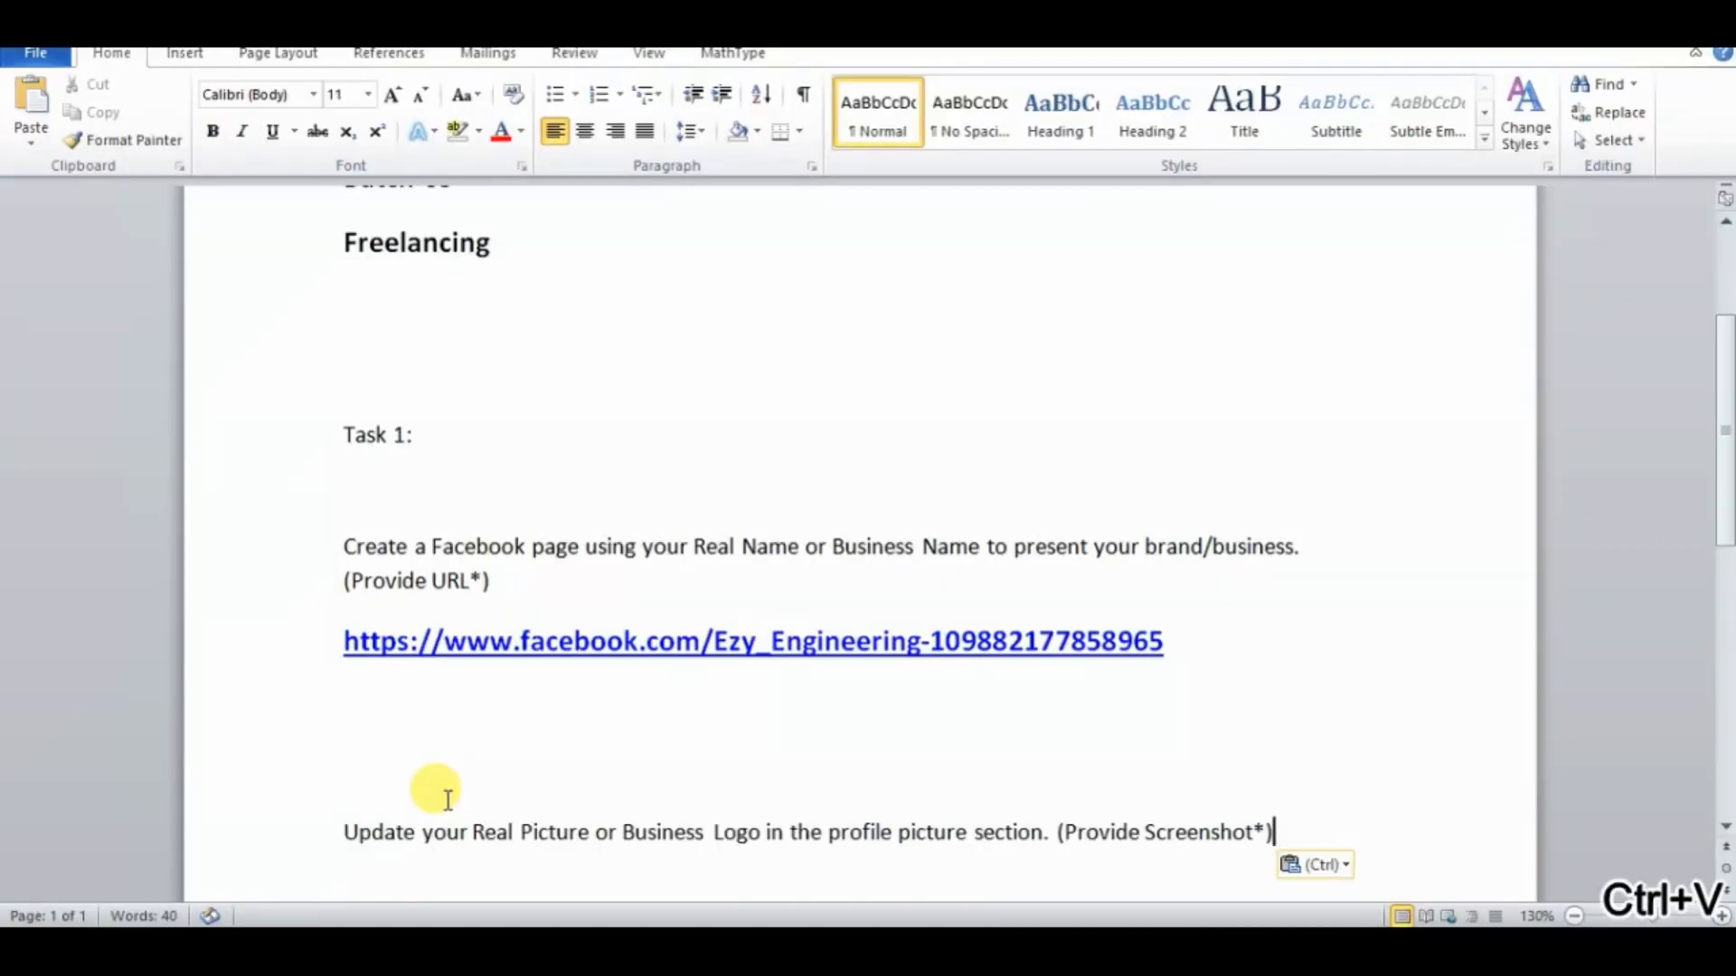
key(Return)
key(Return)
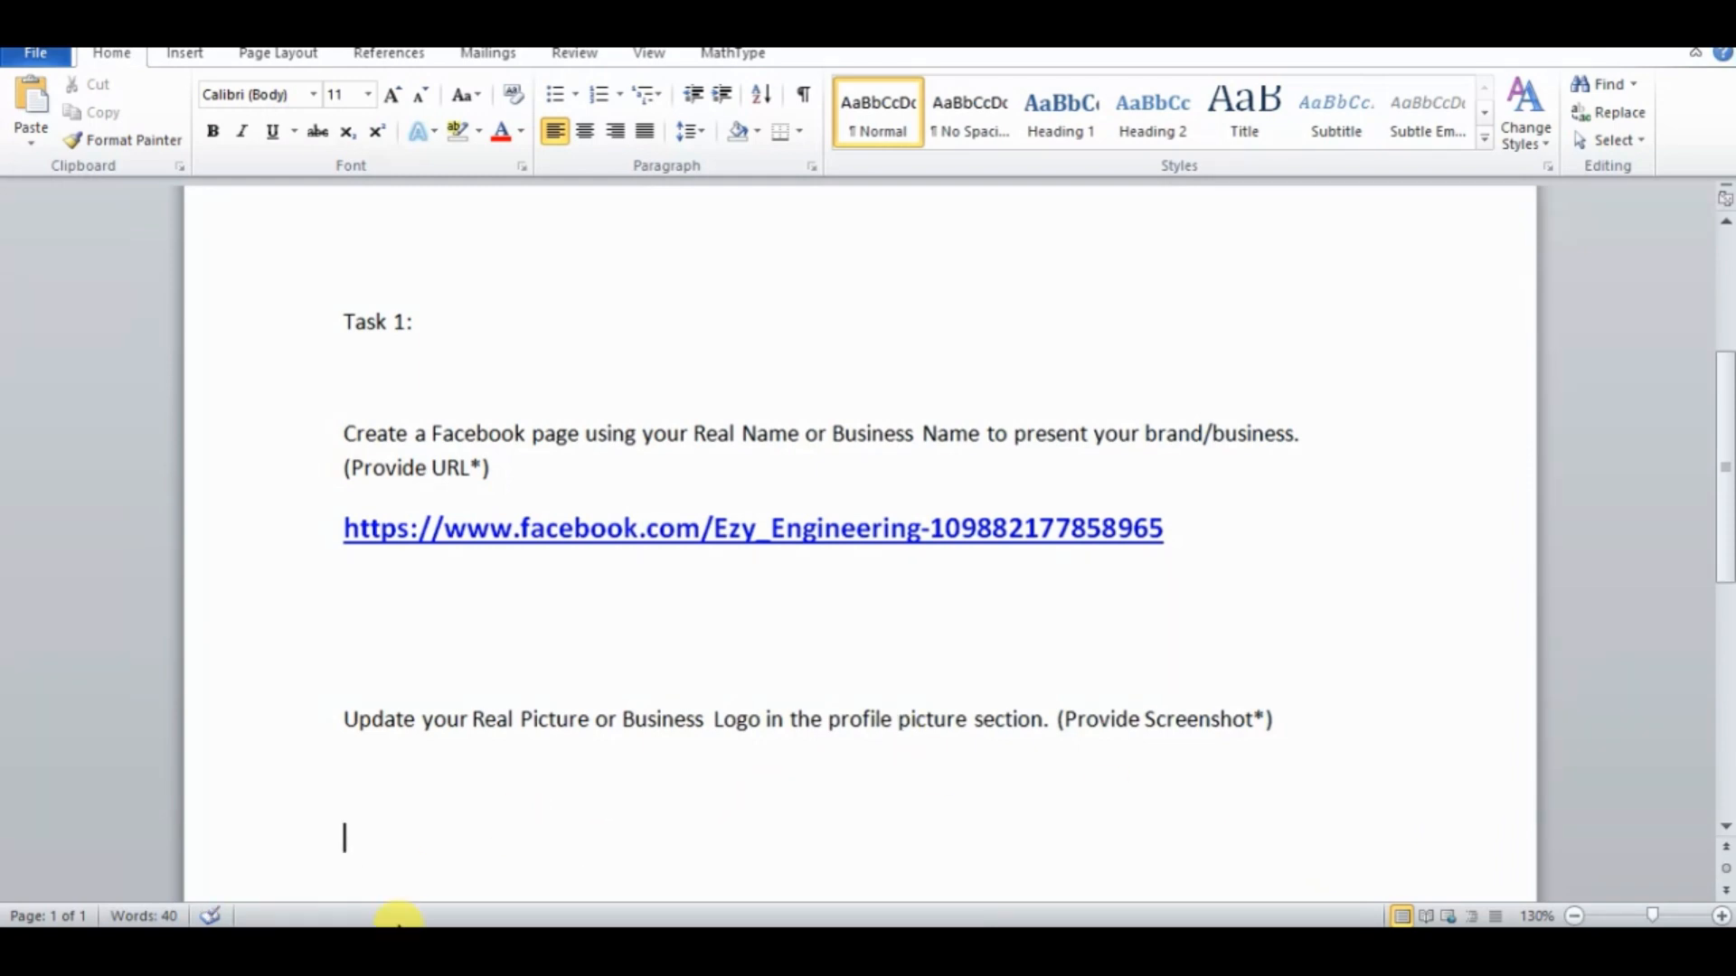
Step: Switch to the Ezy_Engineering Facebook page and start editing its profile picture
click(392, 951)
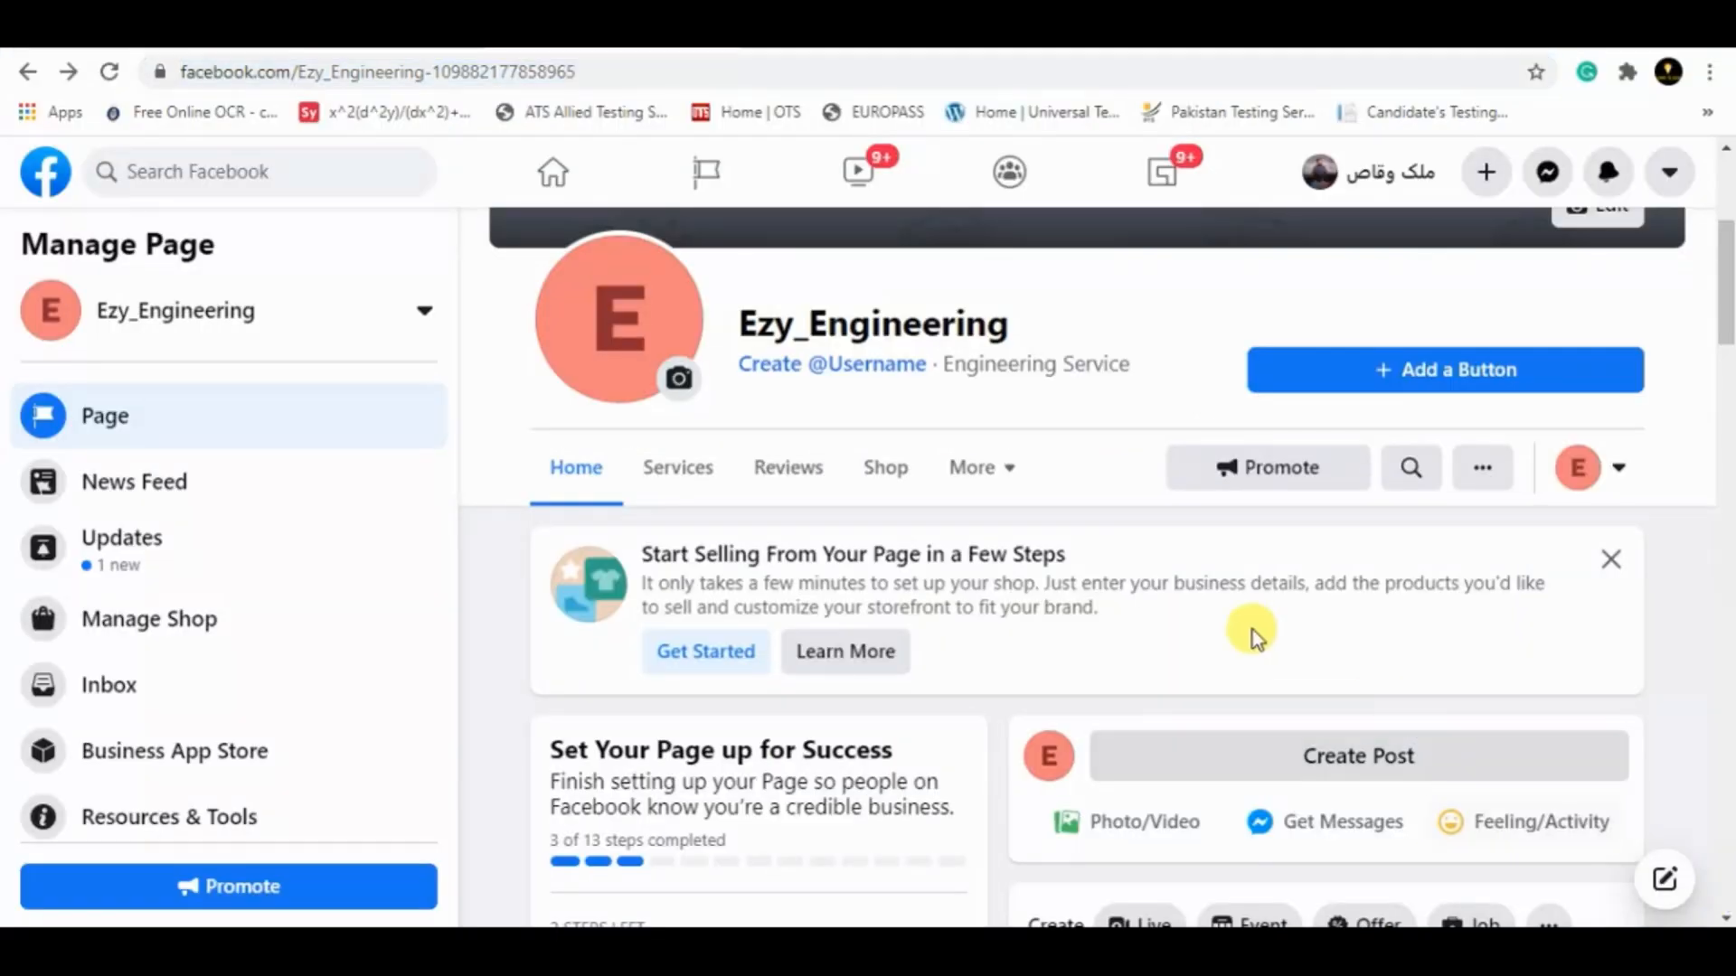
click(678, 378)
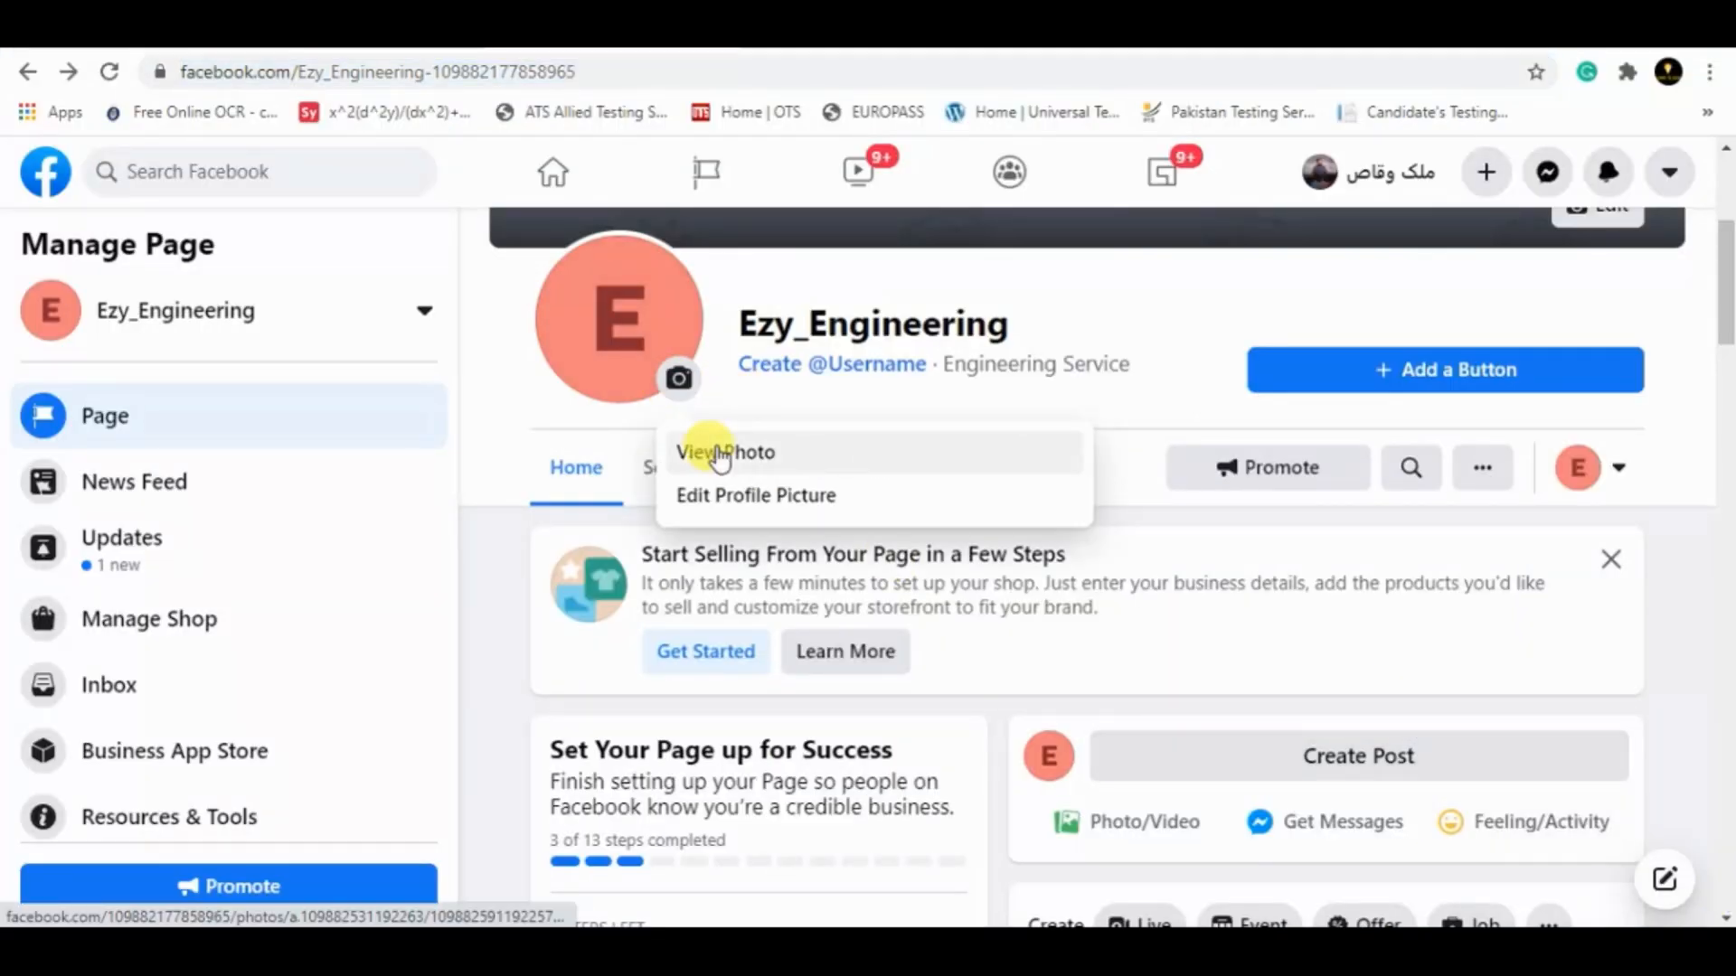
click(719, 496)
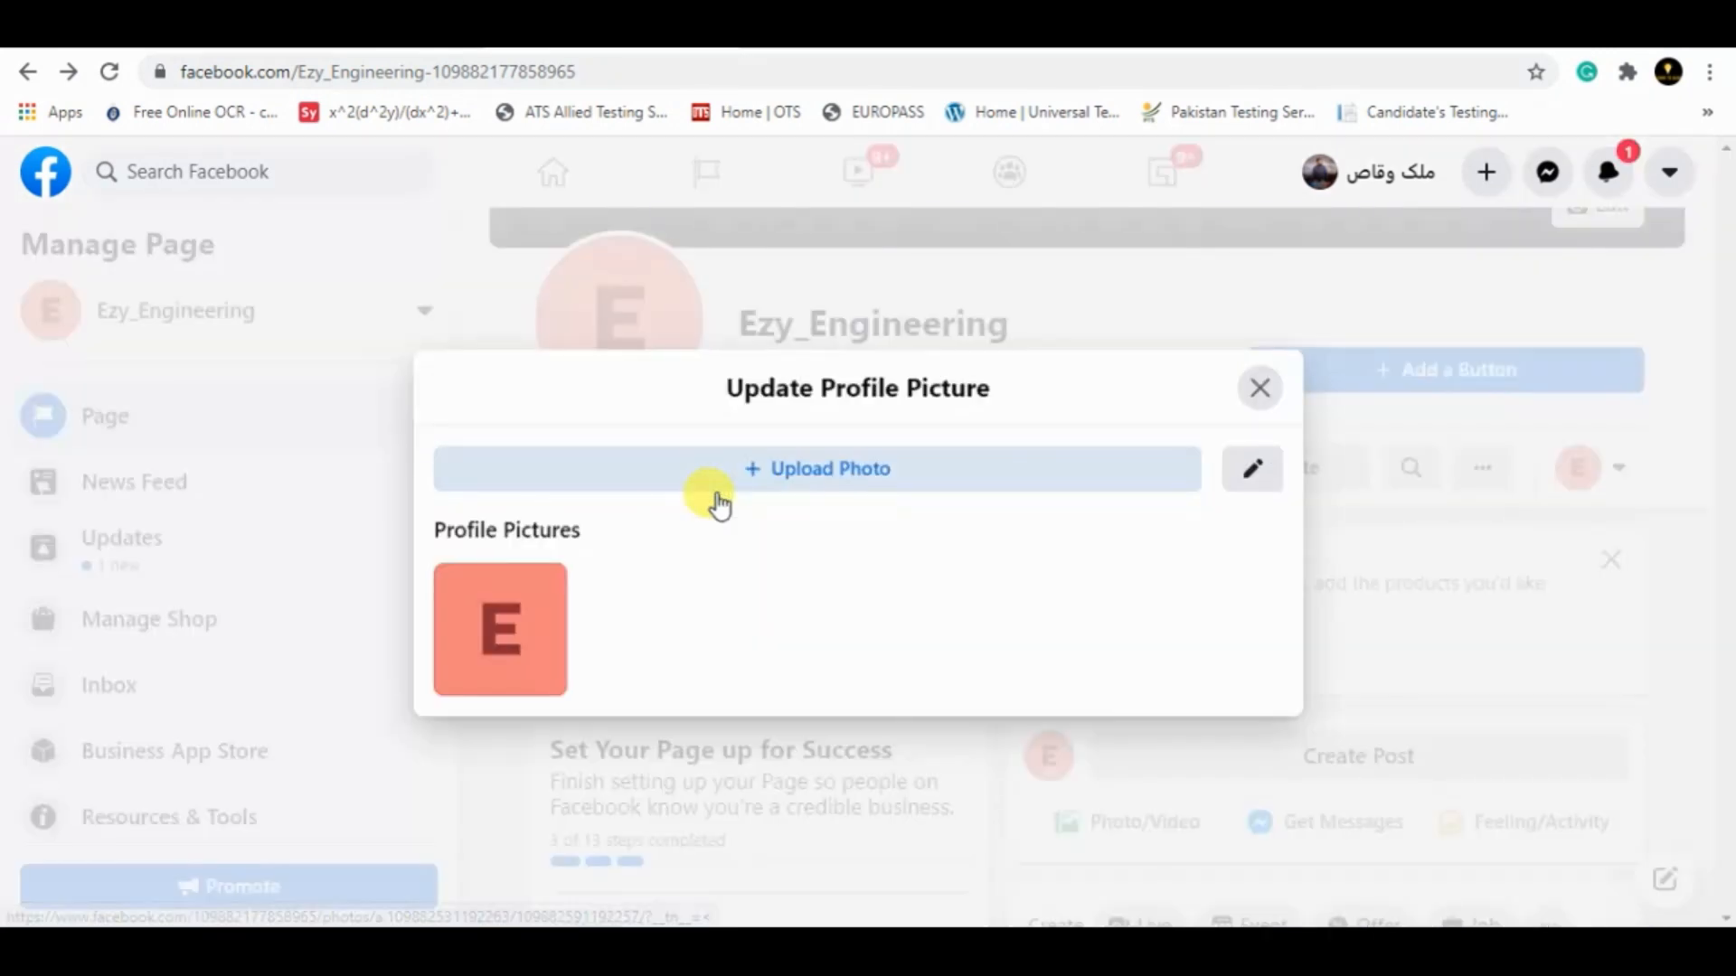
click(539, 649)
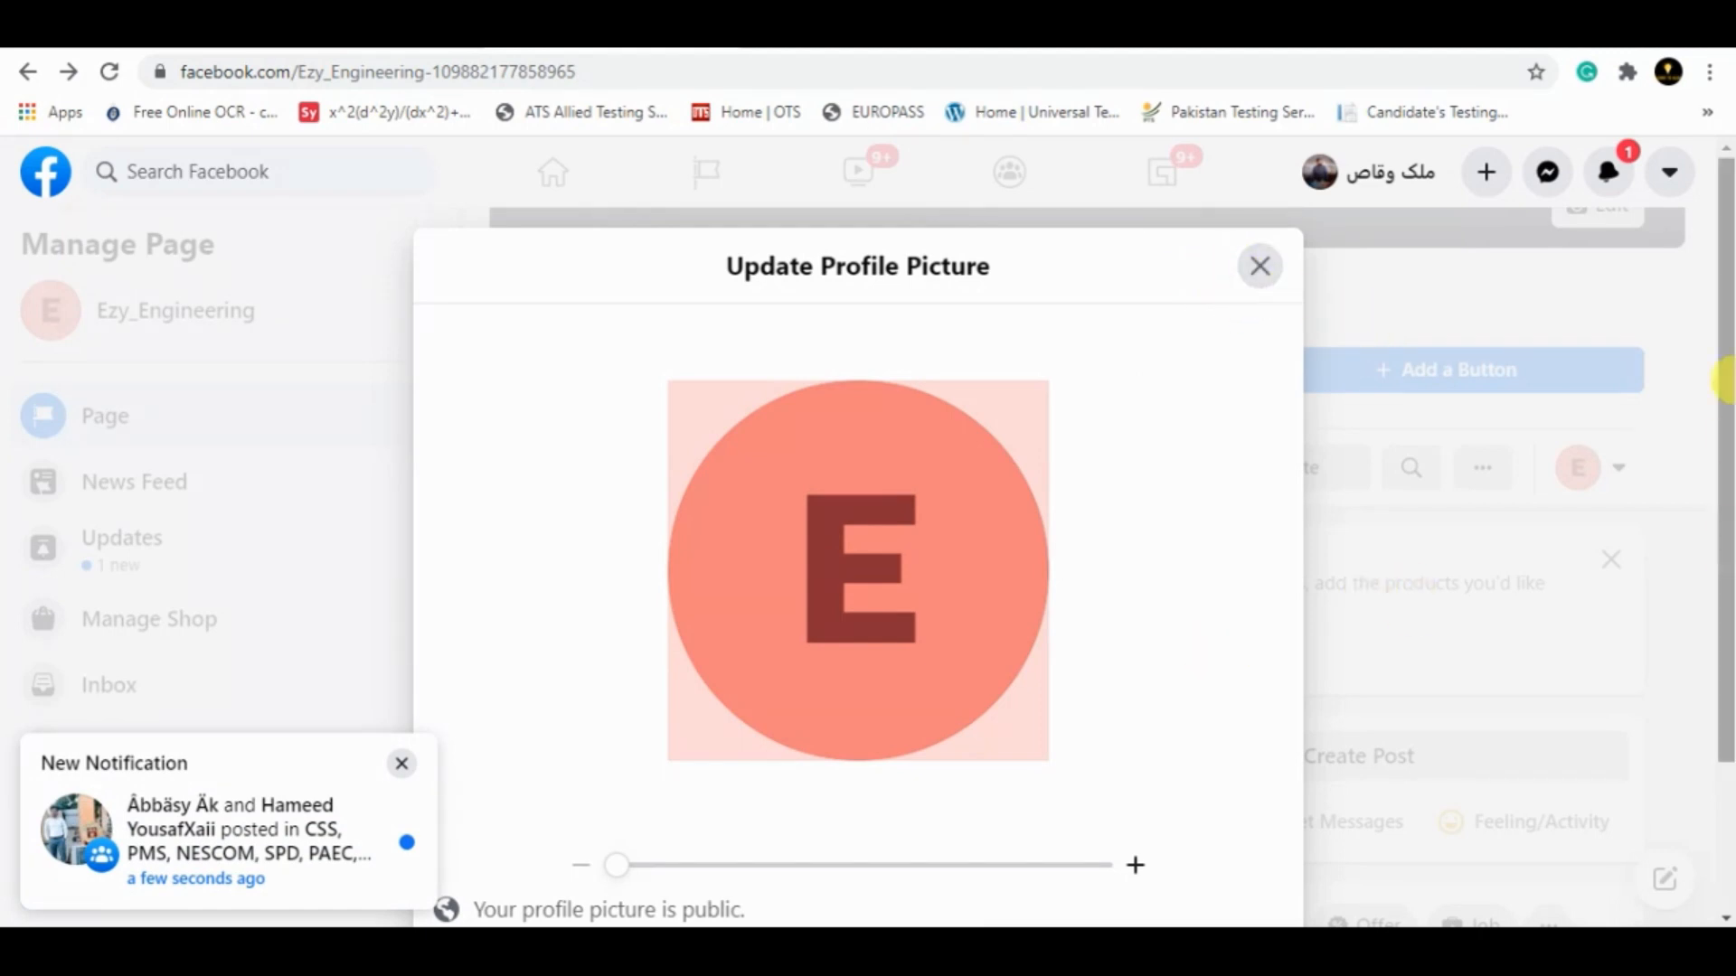
drag(1724, 381, 1724, 513)
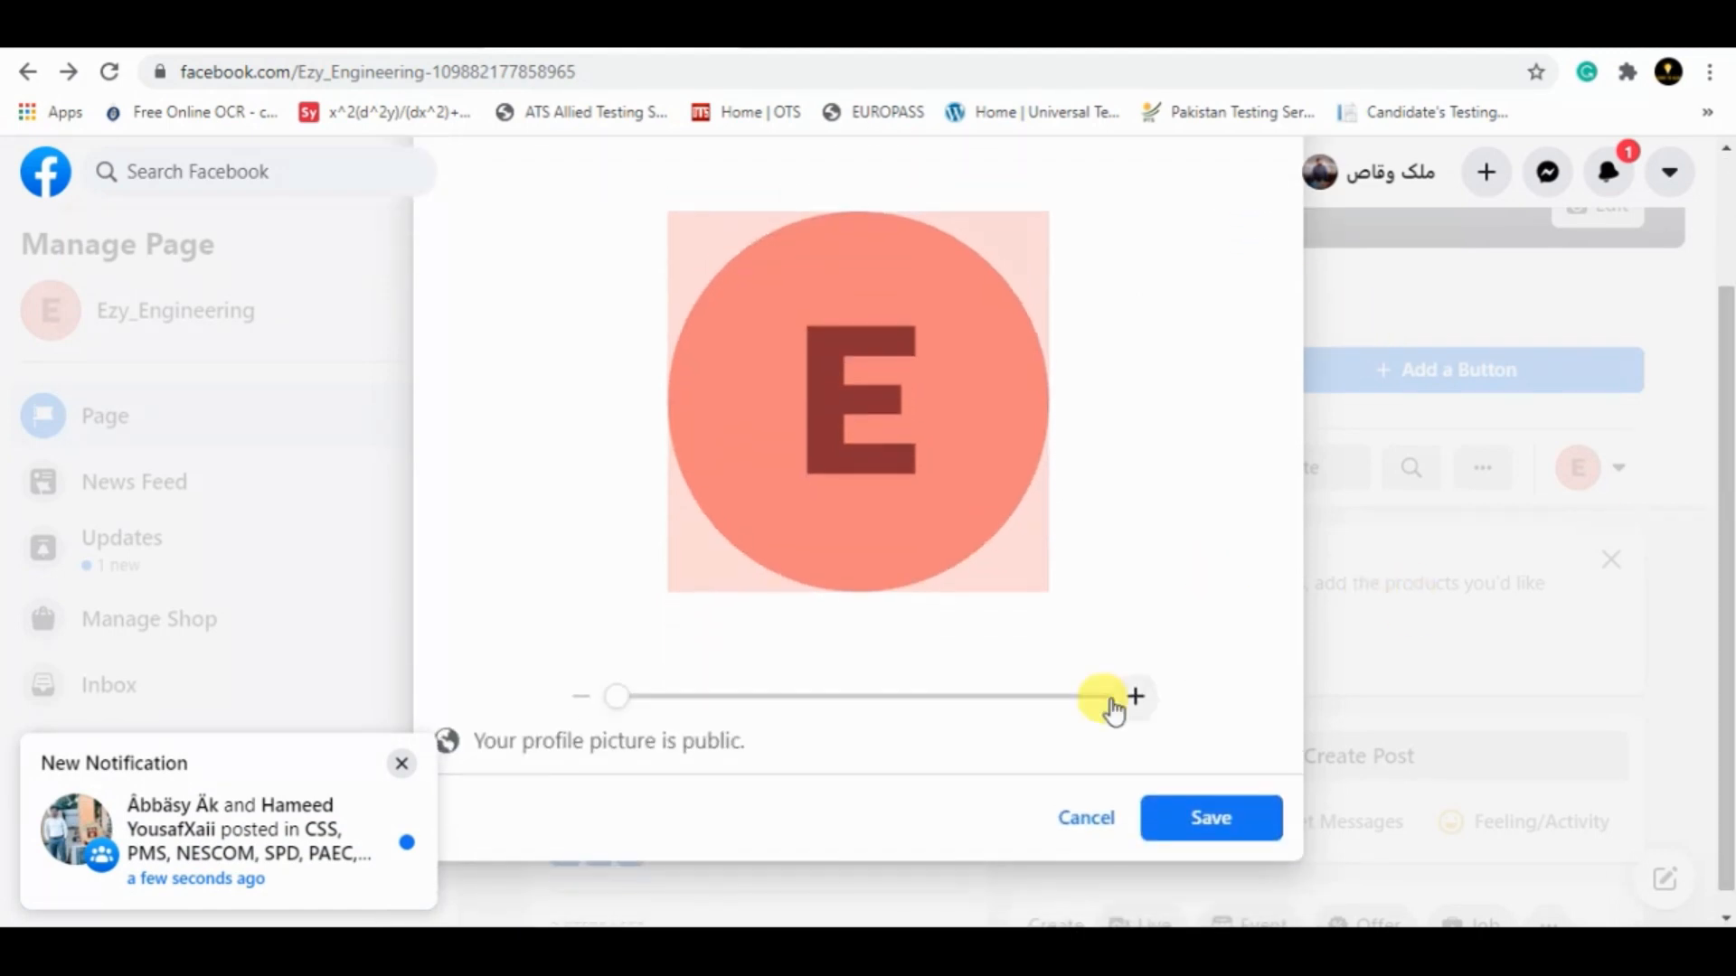
click(1096, 818)
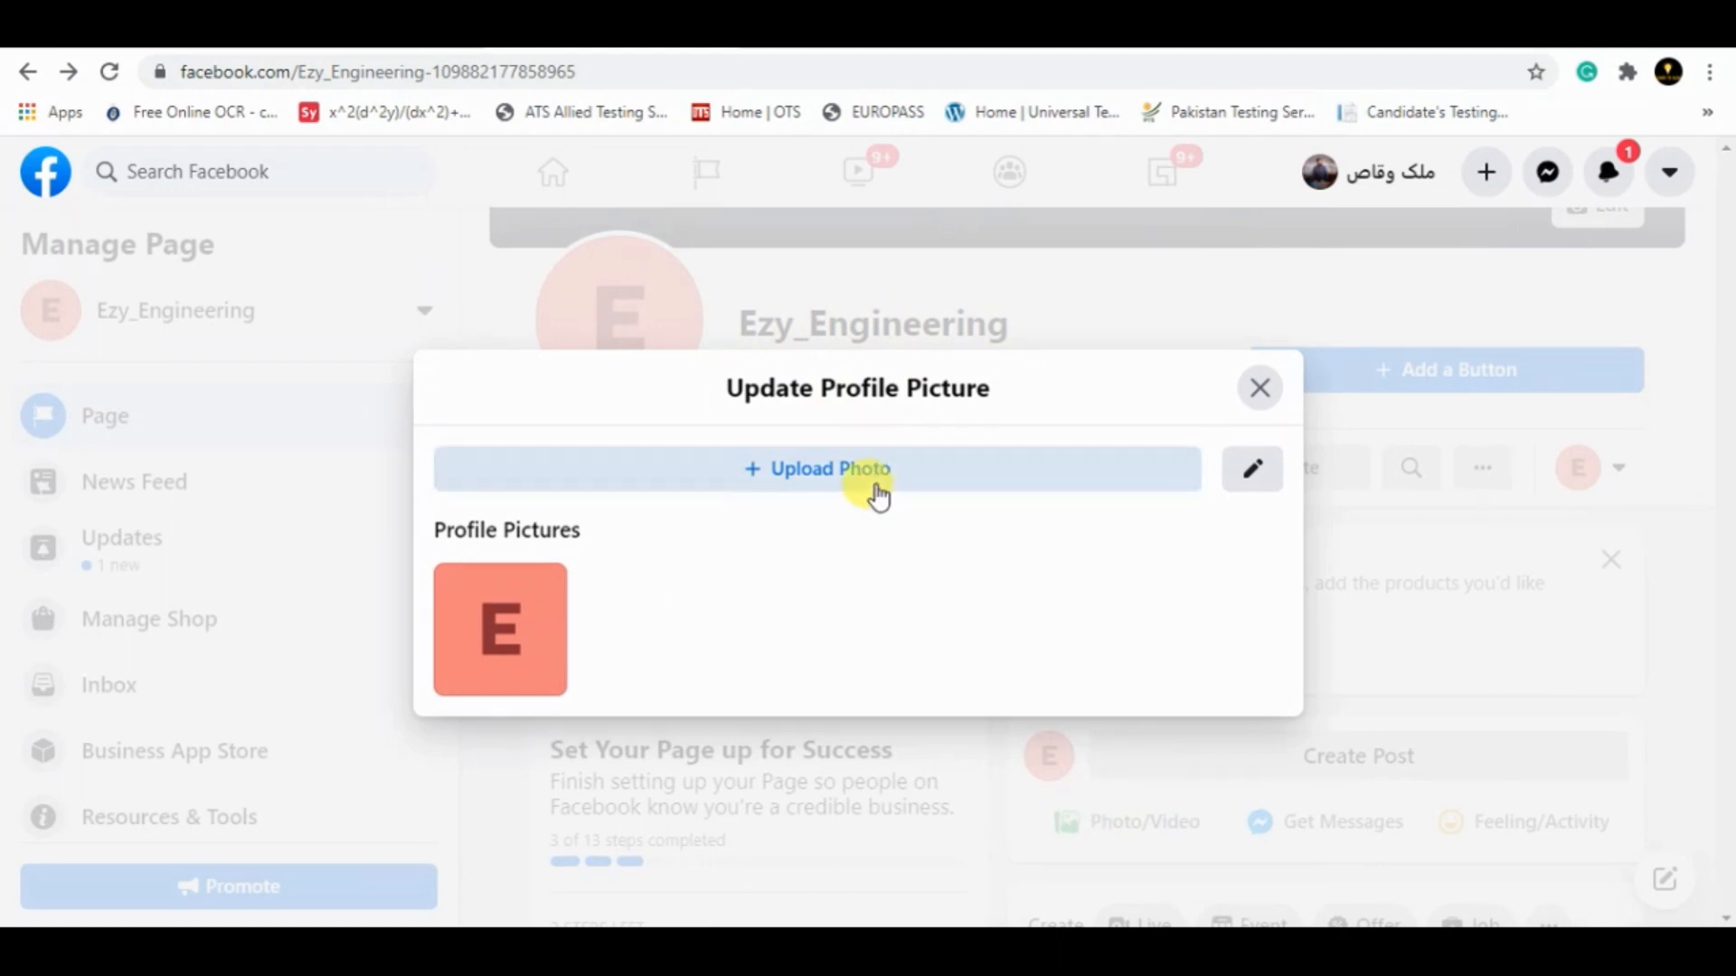
Step: Upload the "download" logo image from the Desktop folder as the page's profile picture
click(876, 486)
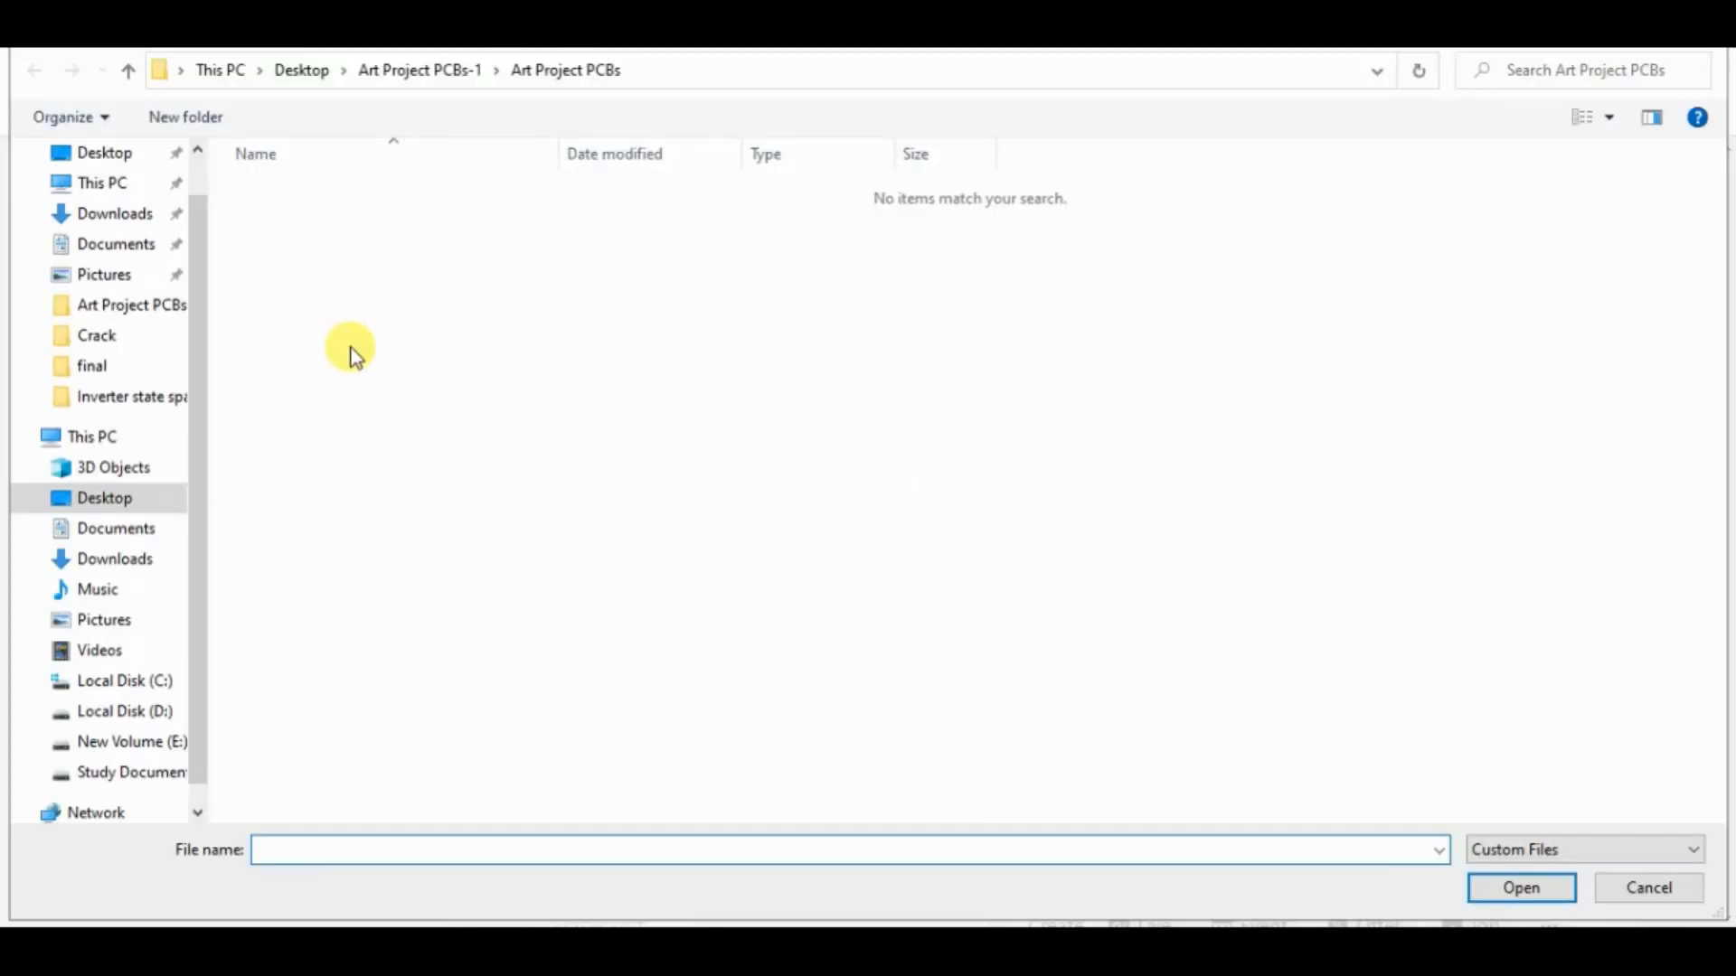
click(104, 161)
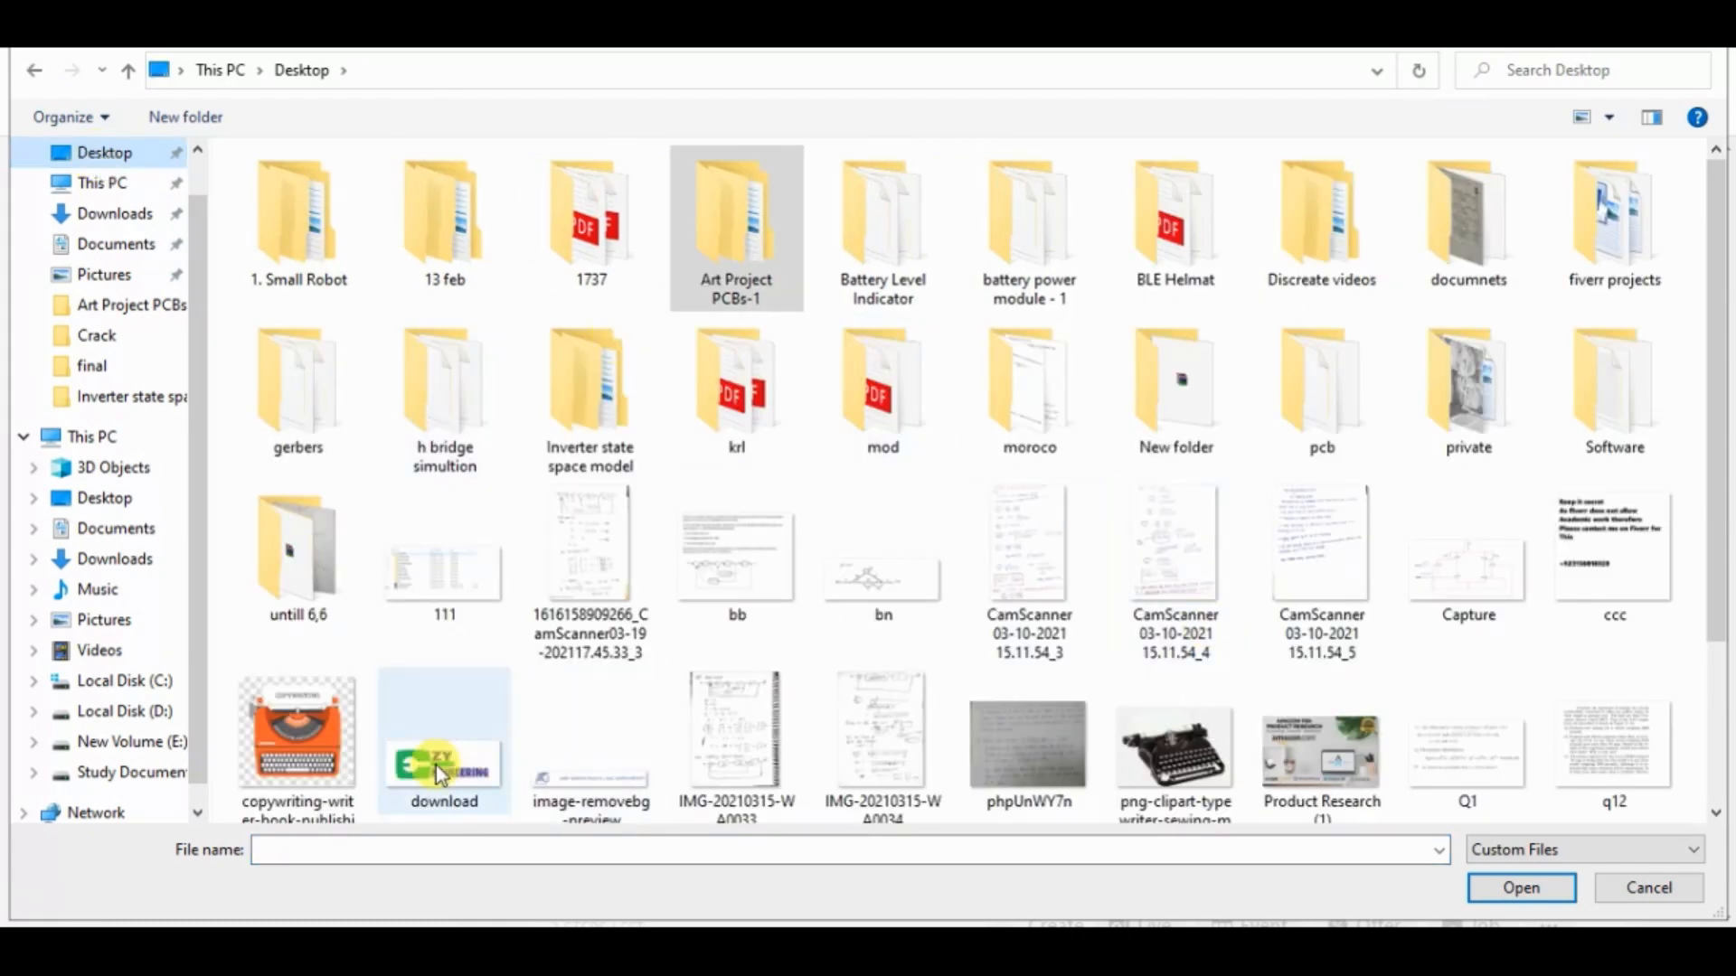
double_click(436, 766)
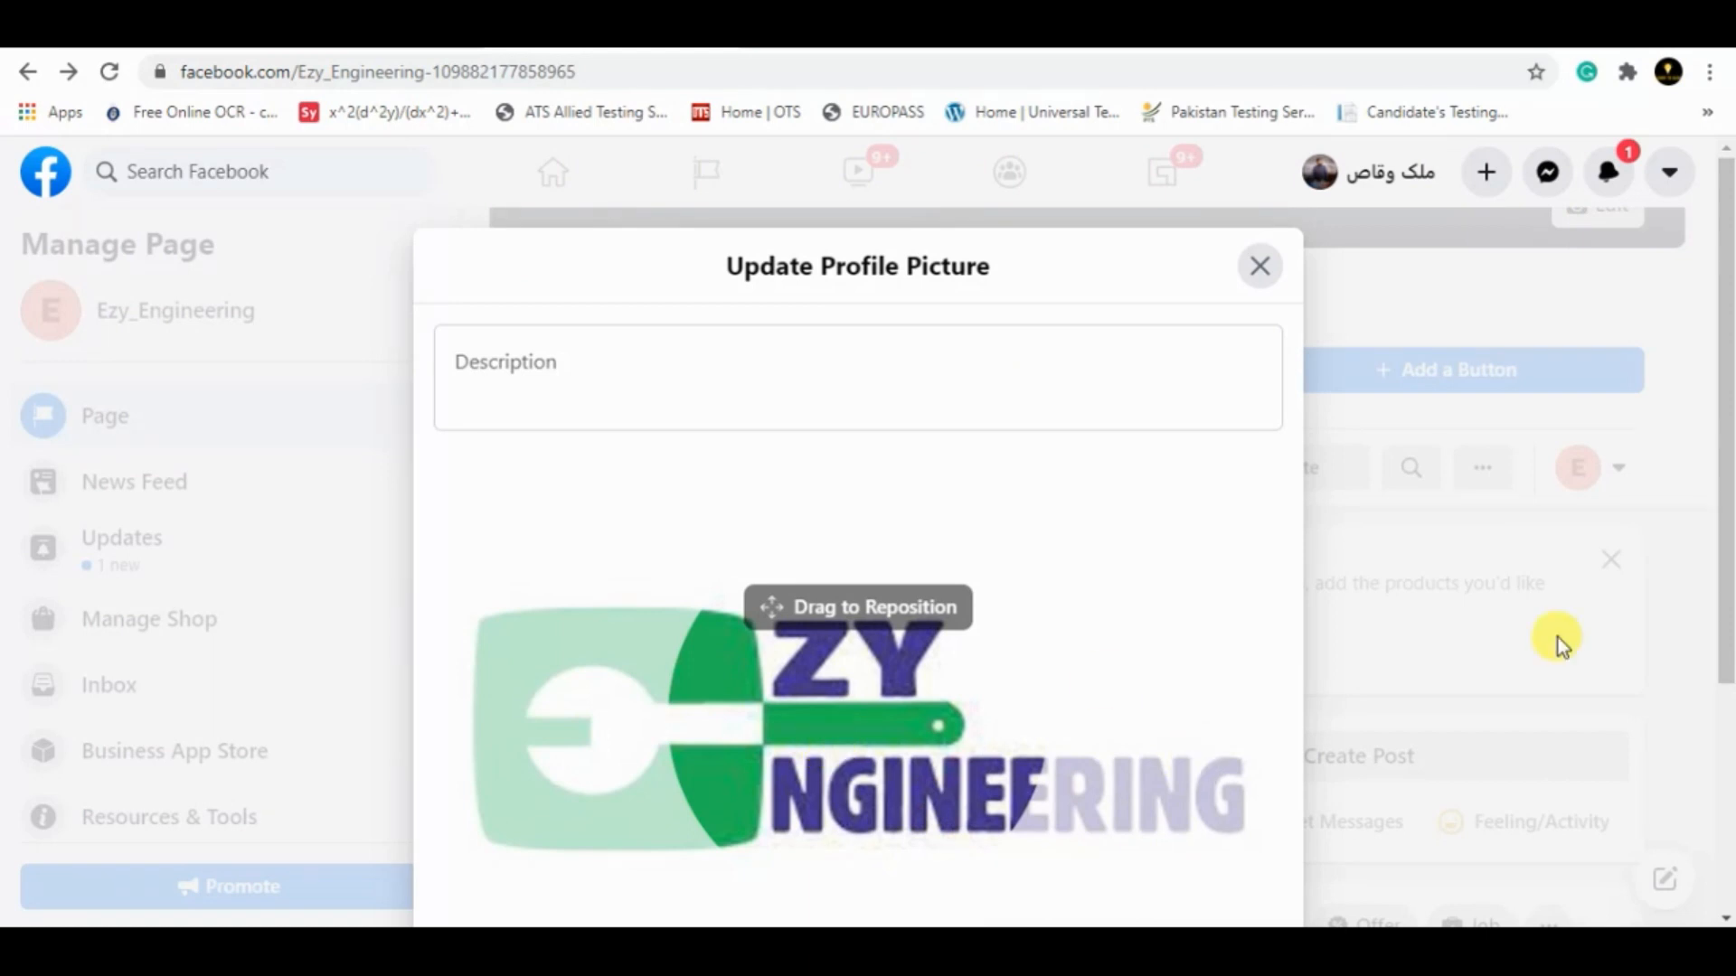
Step: Reposition the logo so the green wrench emblem is centred in the circular crop, and save the profile picture
scroll(1712, 561, down, 3)
click(749, 709)
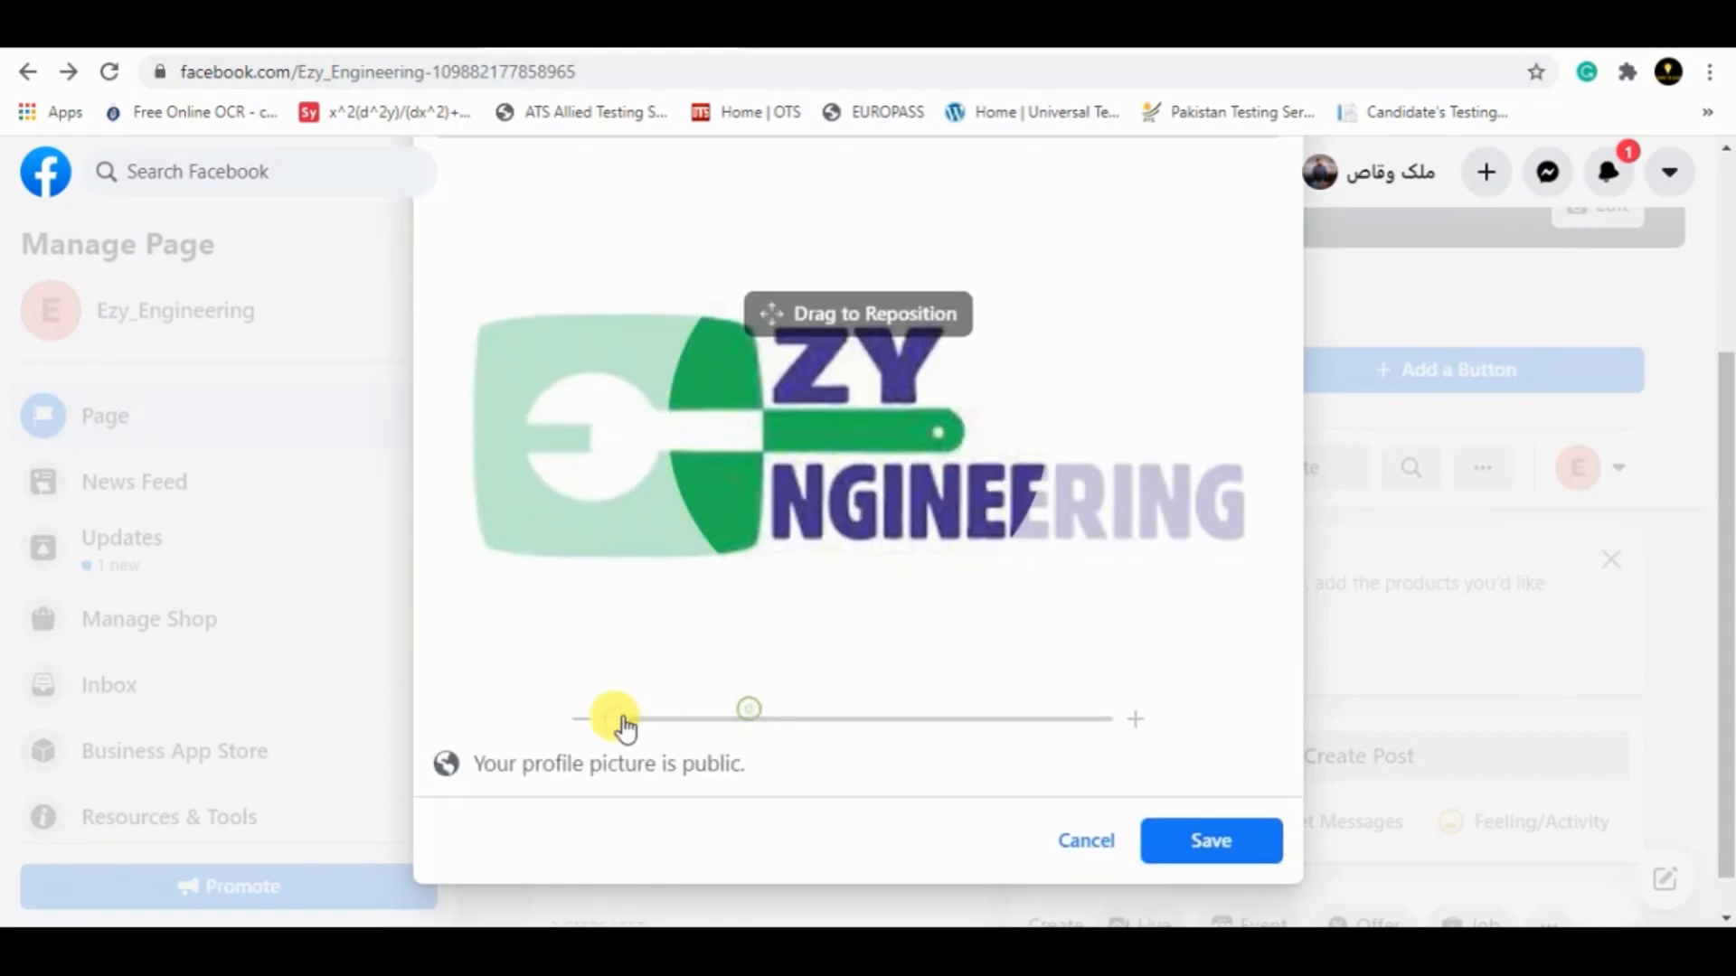
click(624, 717)
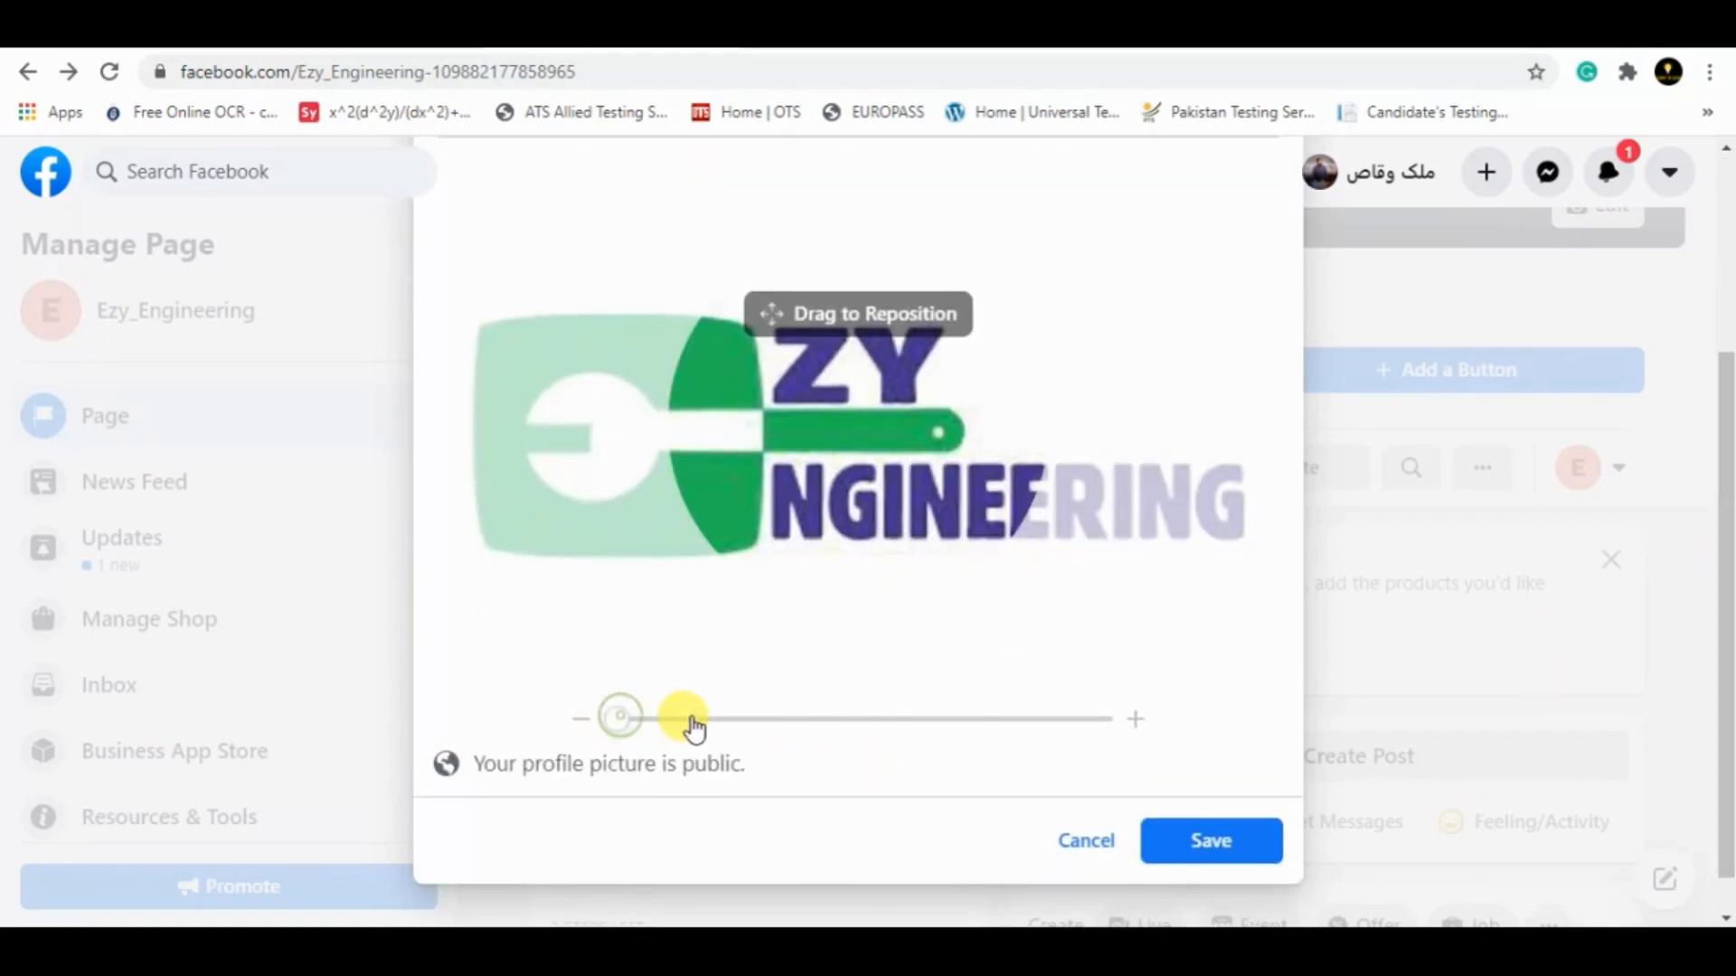
drag(880, 402, 1053, 402)
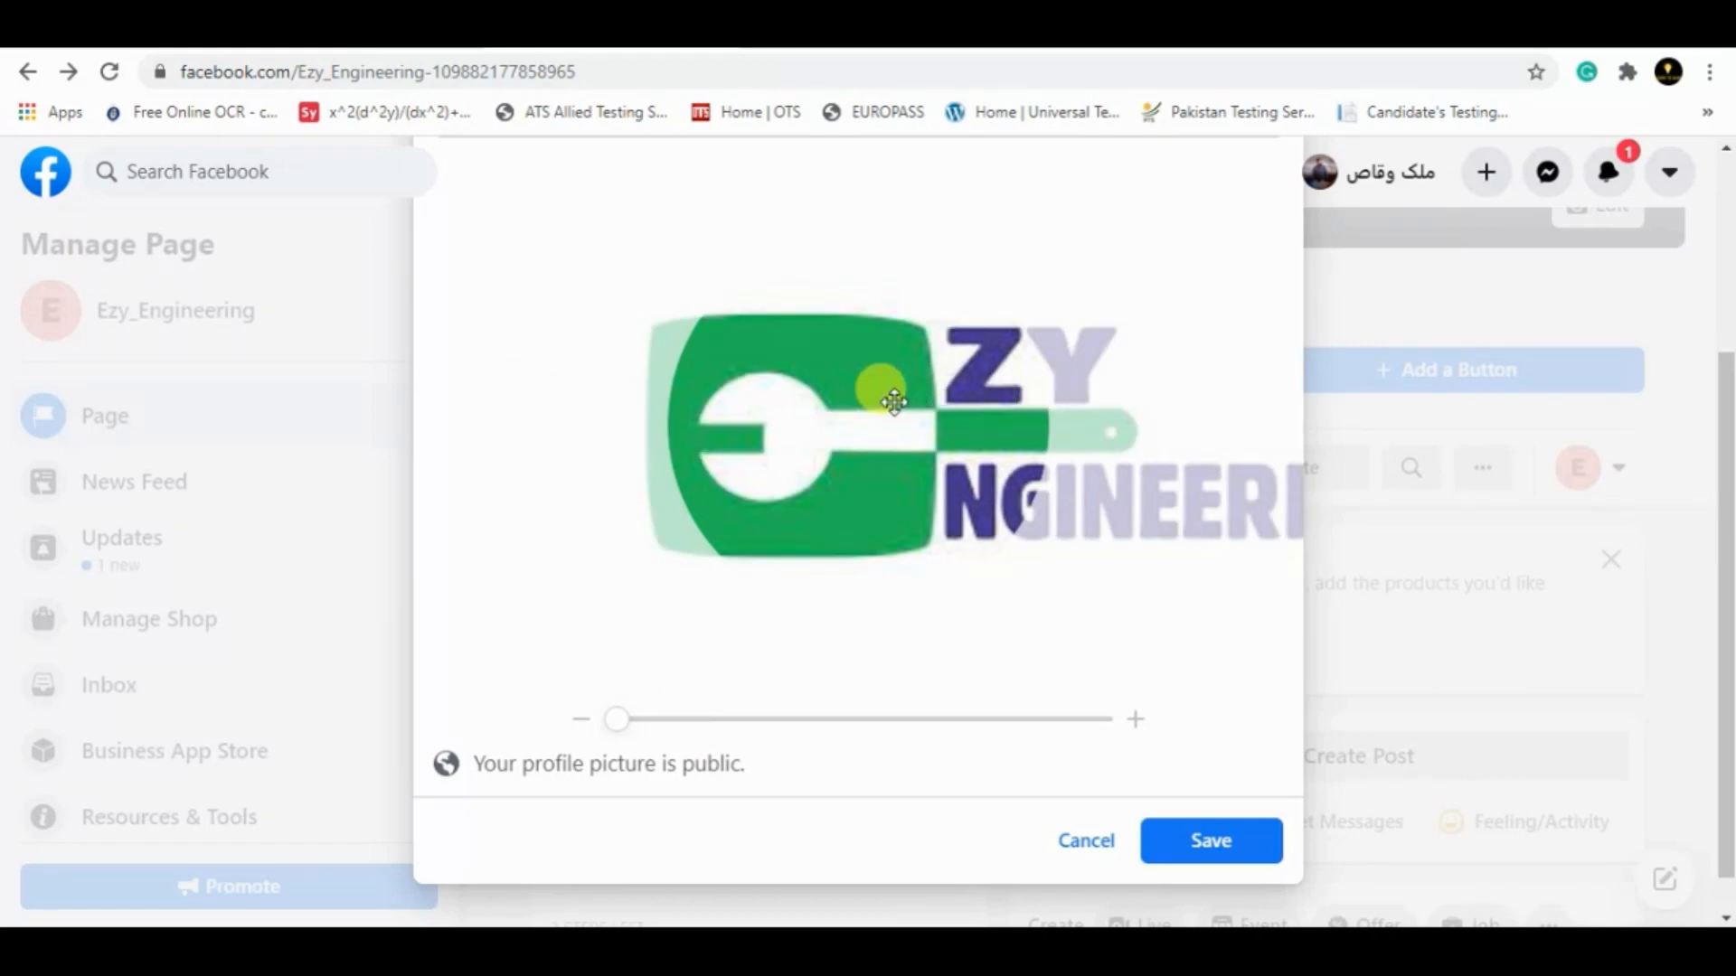
drag(895, 398, 960, 376)
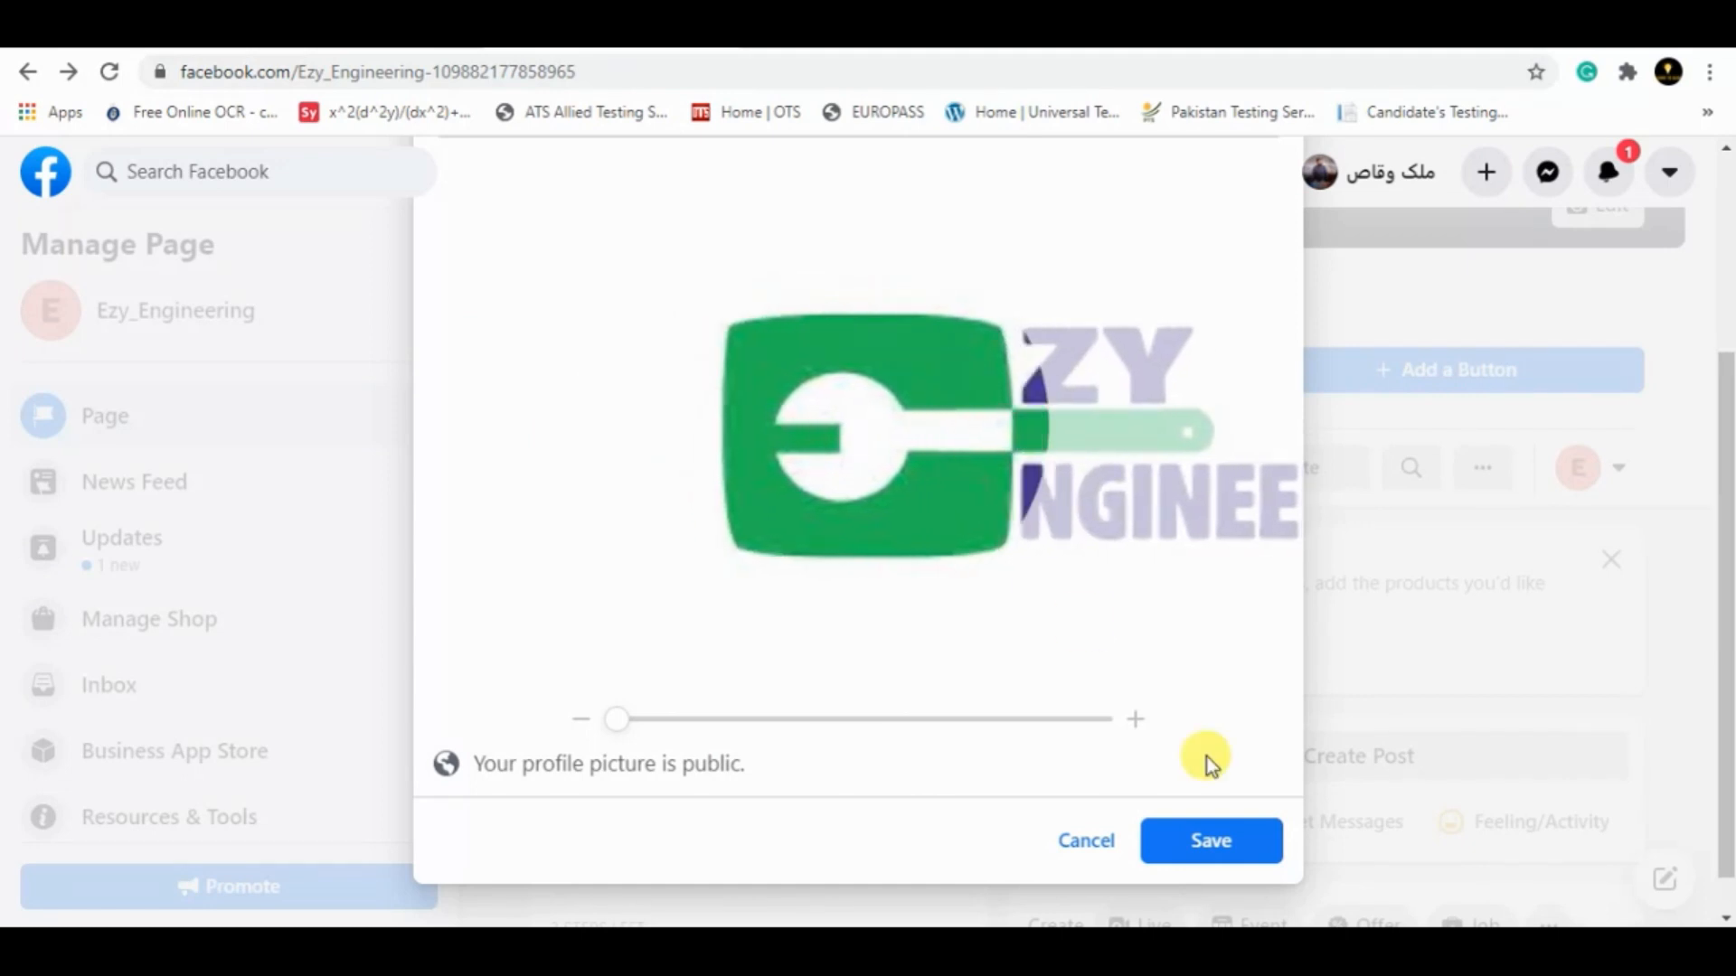
click(1213, 841)
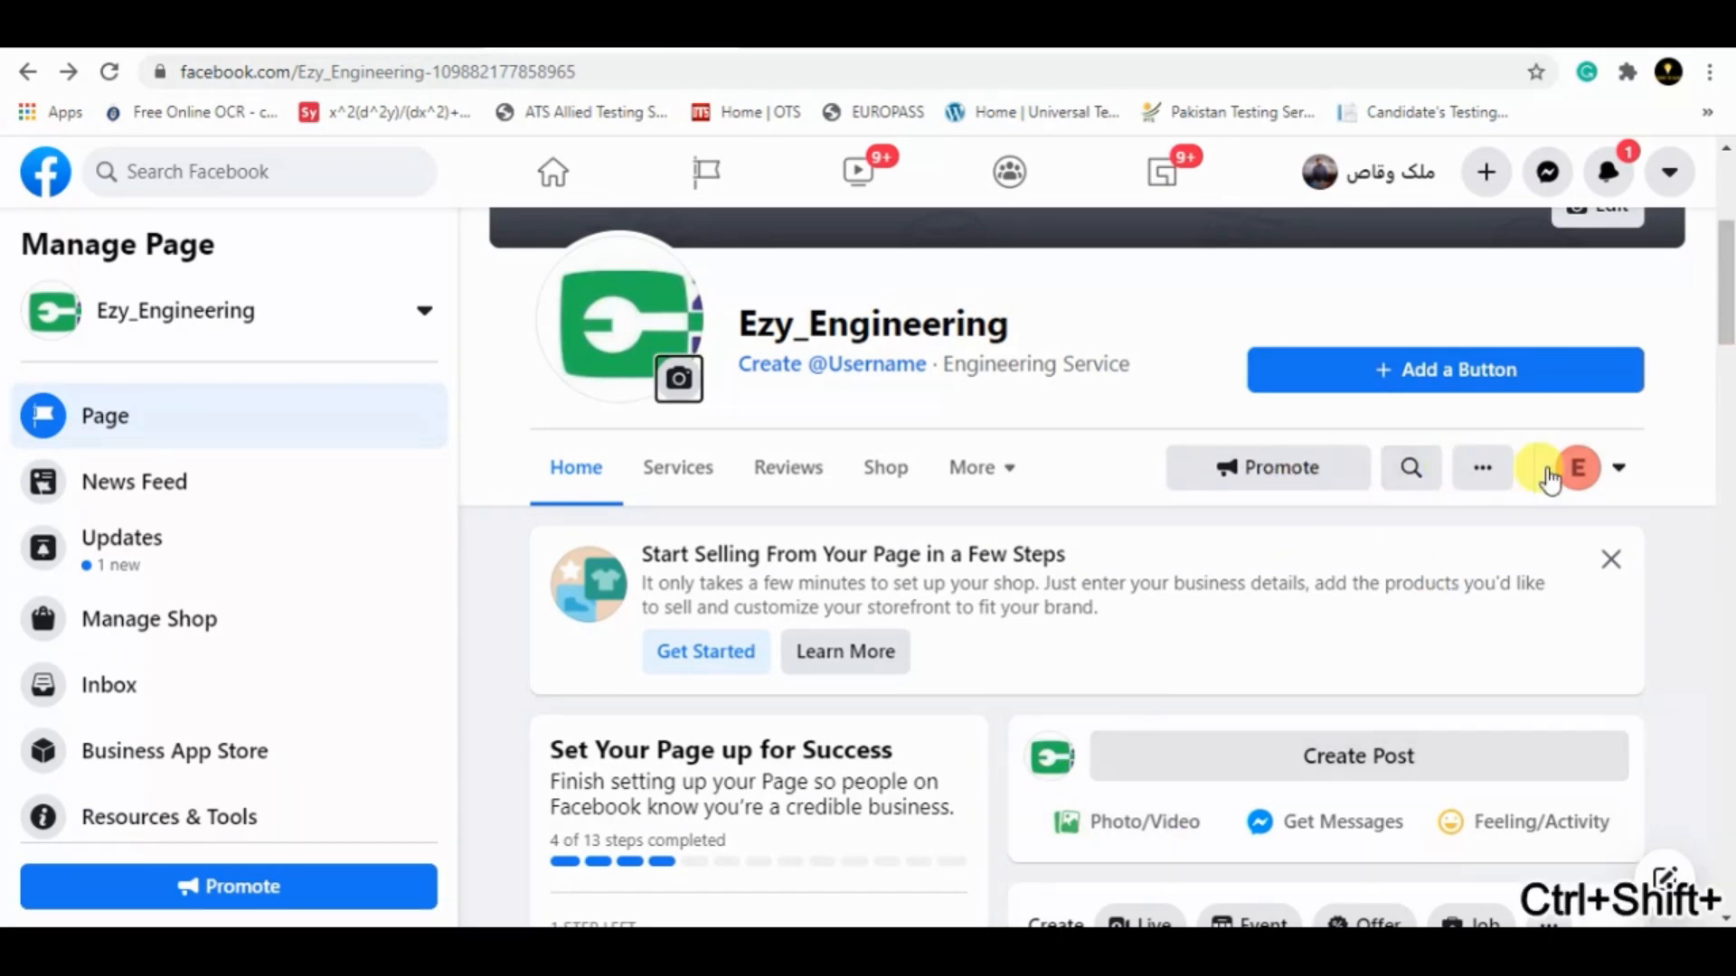
Step: Capture the page's "updated their profile picture" post with Snipping Tool and copy the snip
drag(1725, 321, 1727, 381)
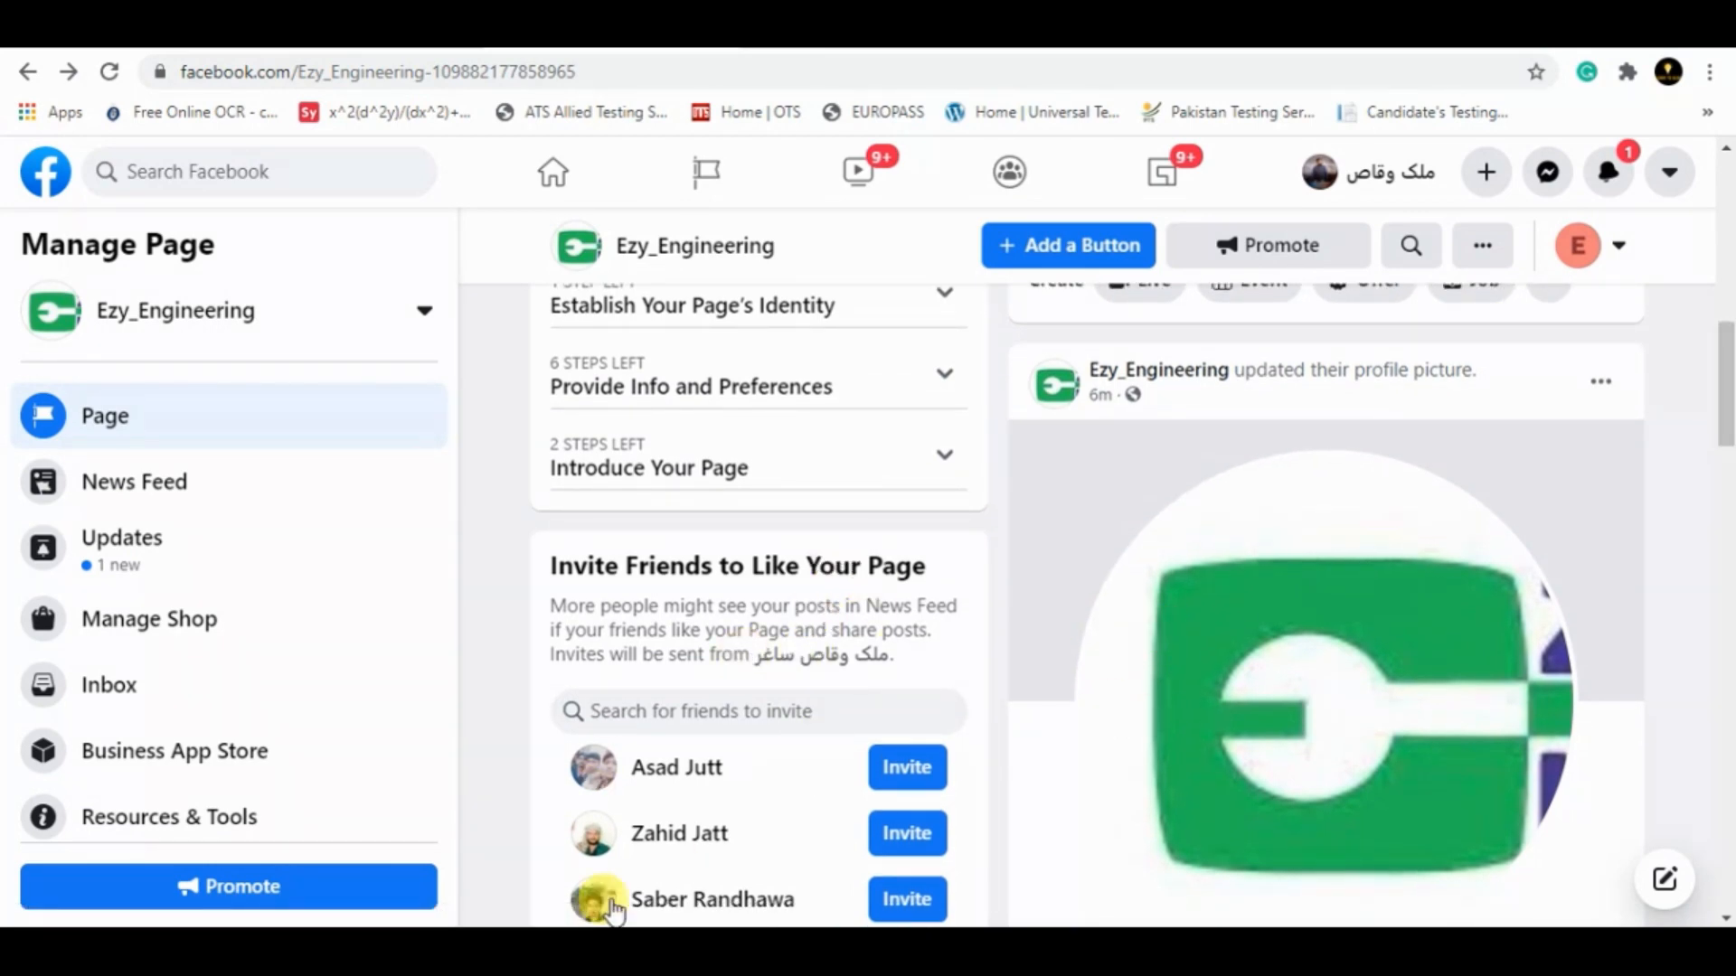
click(588, 949)
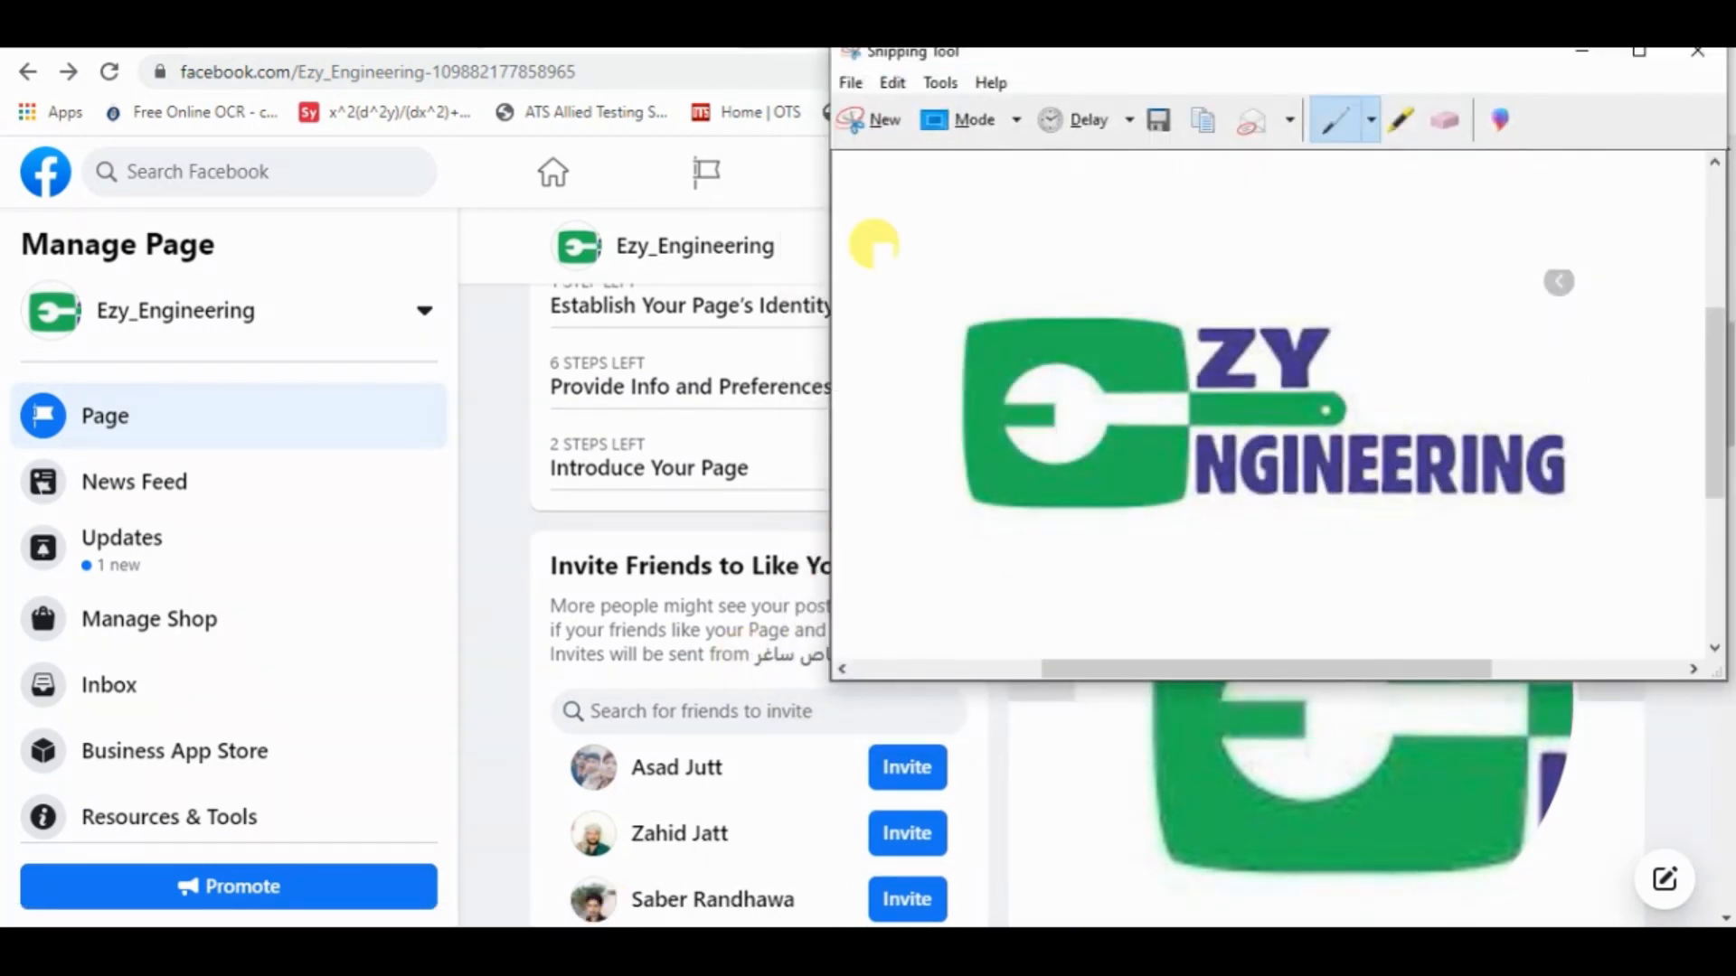
click(863, 117)
drag(966, 316, 1720, 916)
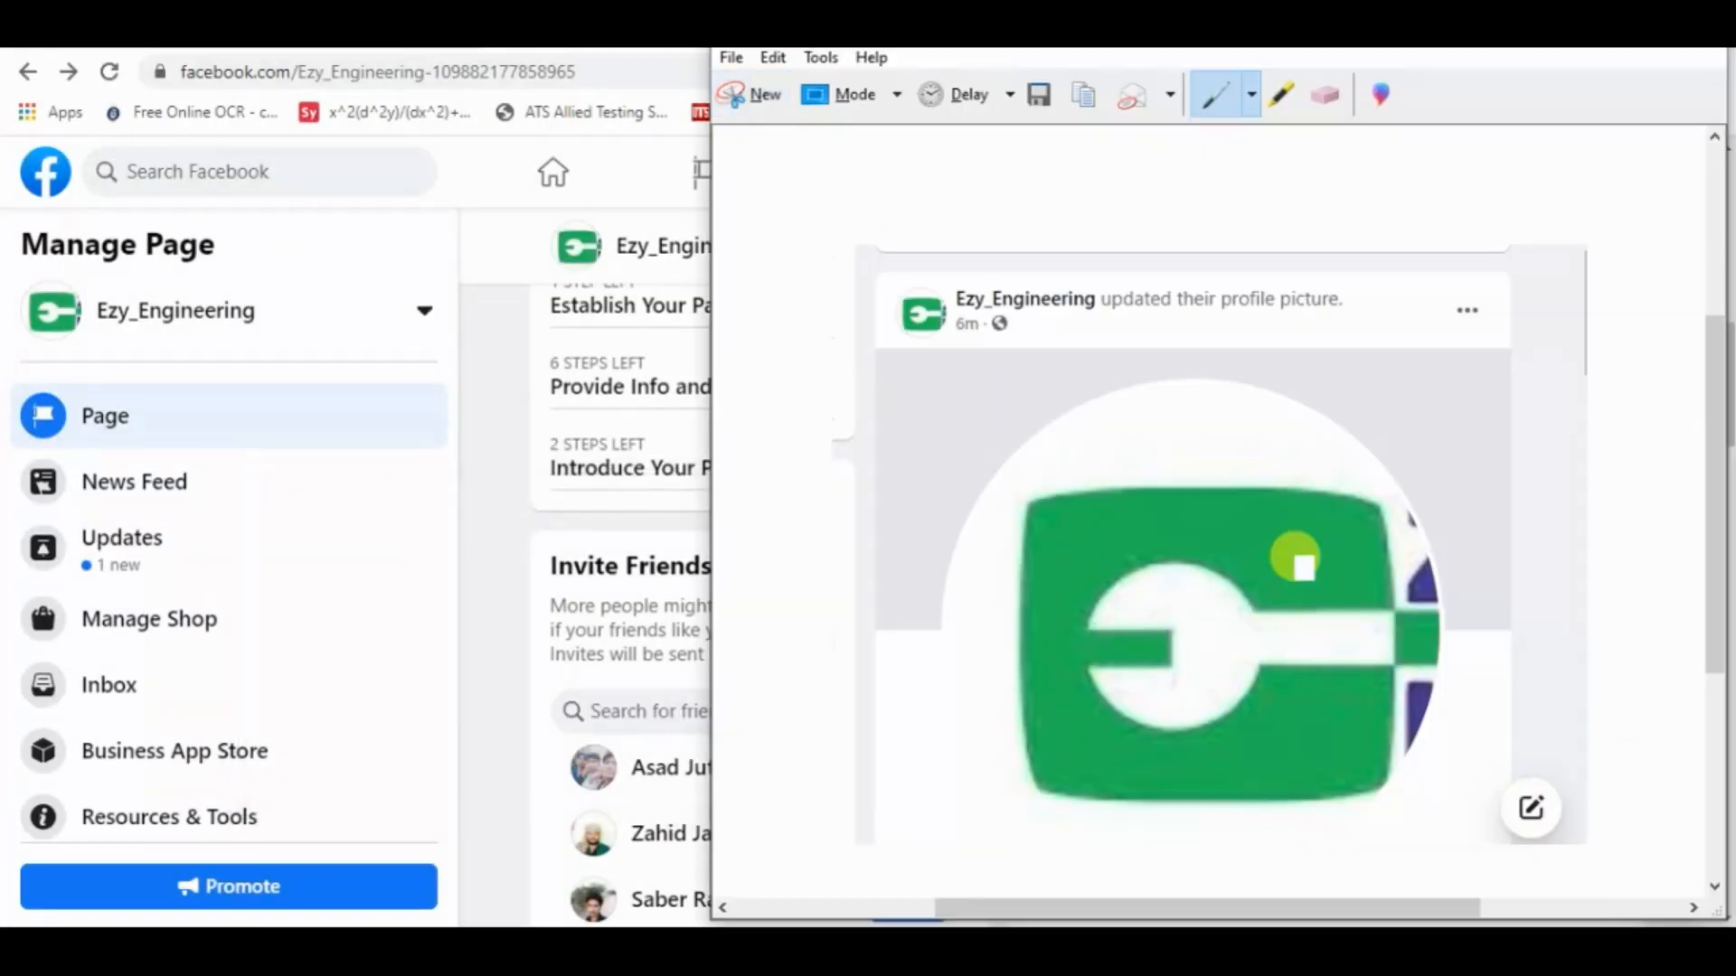
click(773, 57)
click(809, 83)
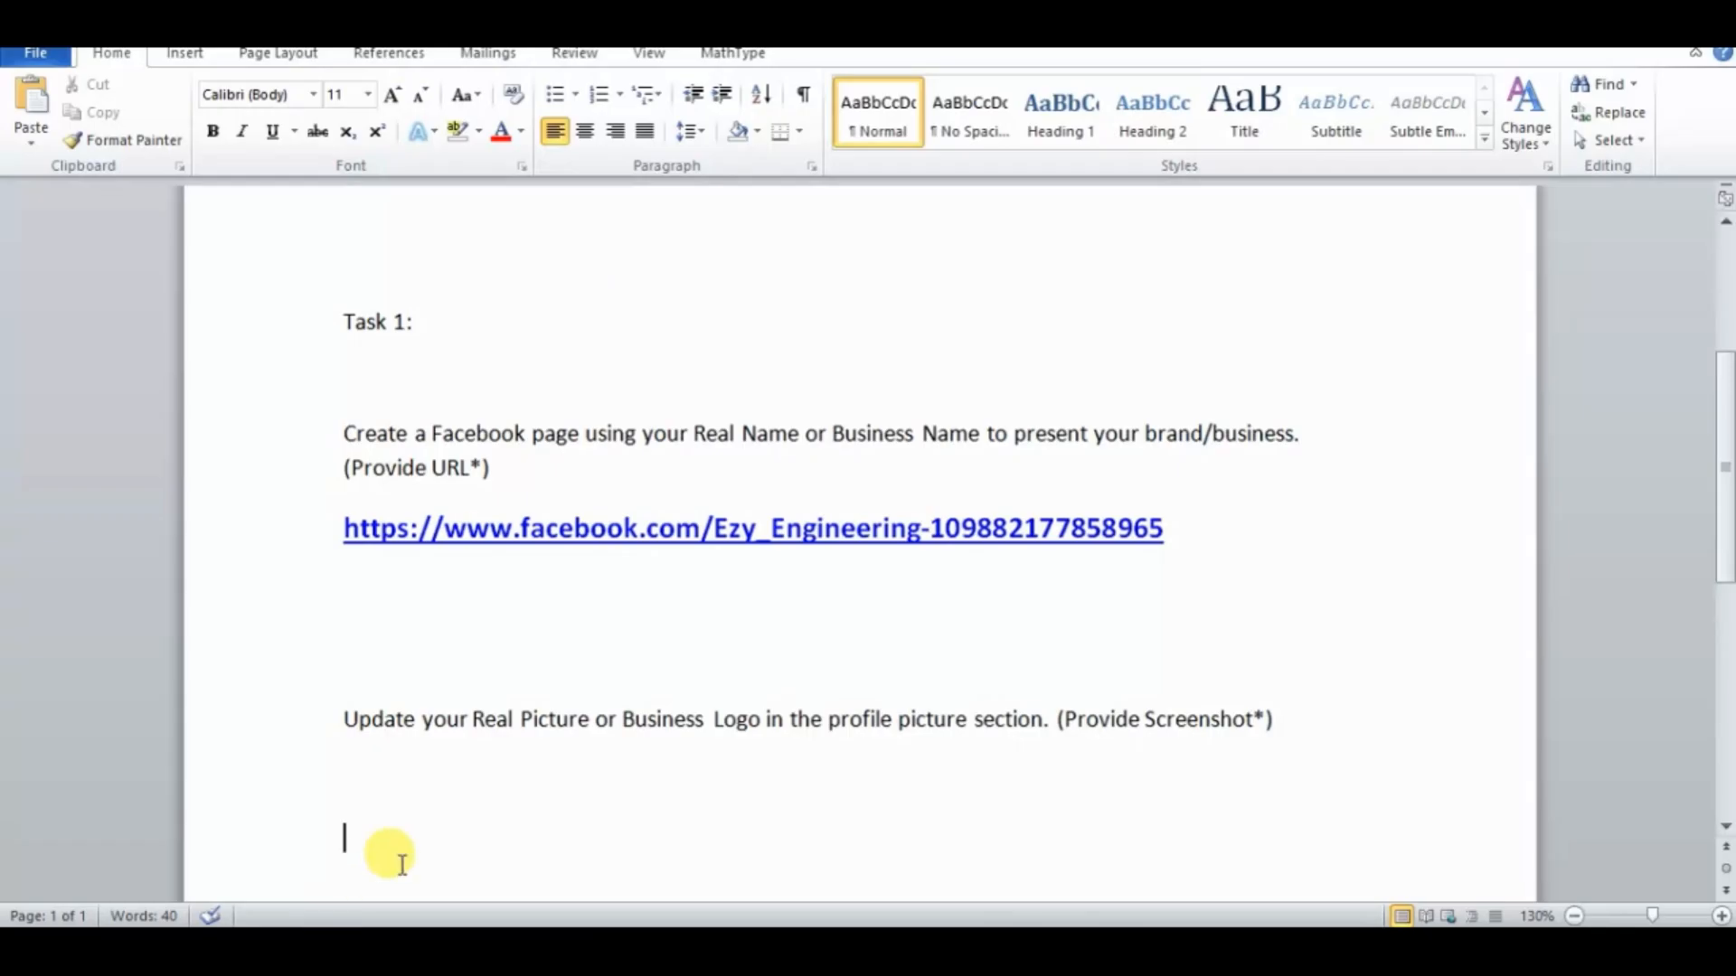
Step: Paste the captured post into the Word document under the profile picture task line and add blank lines after it
key(ctrl+v)
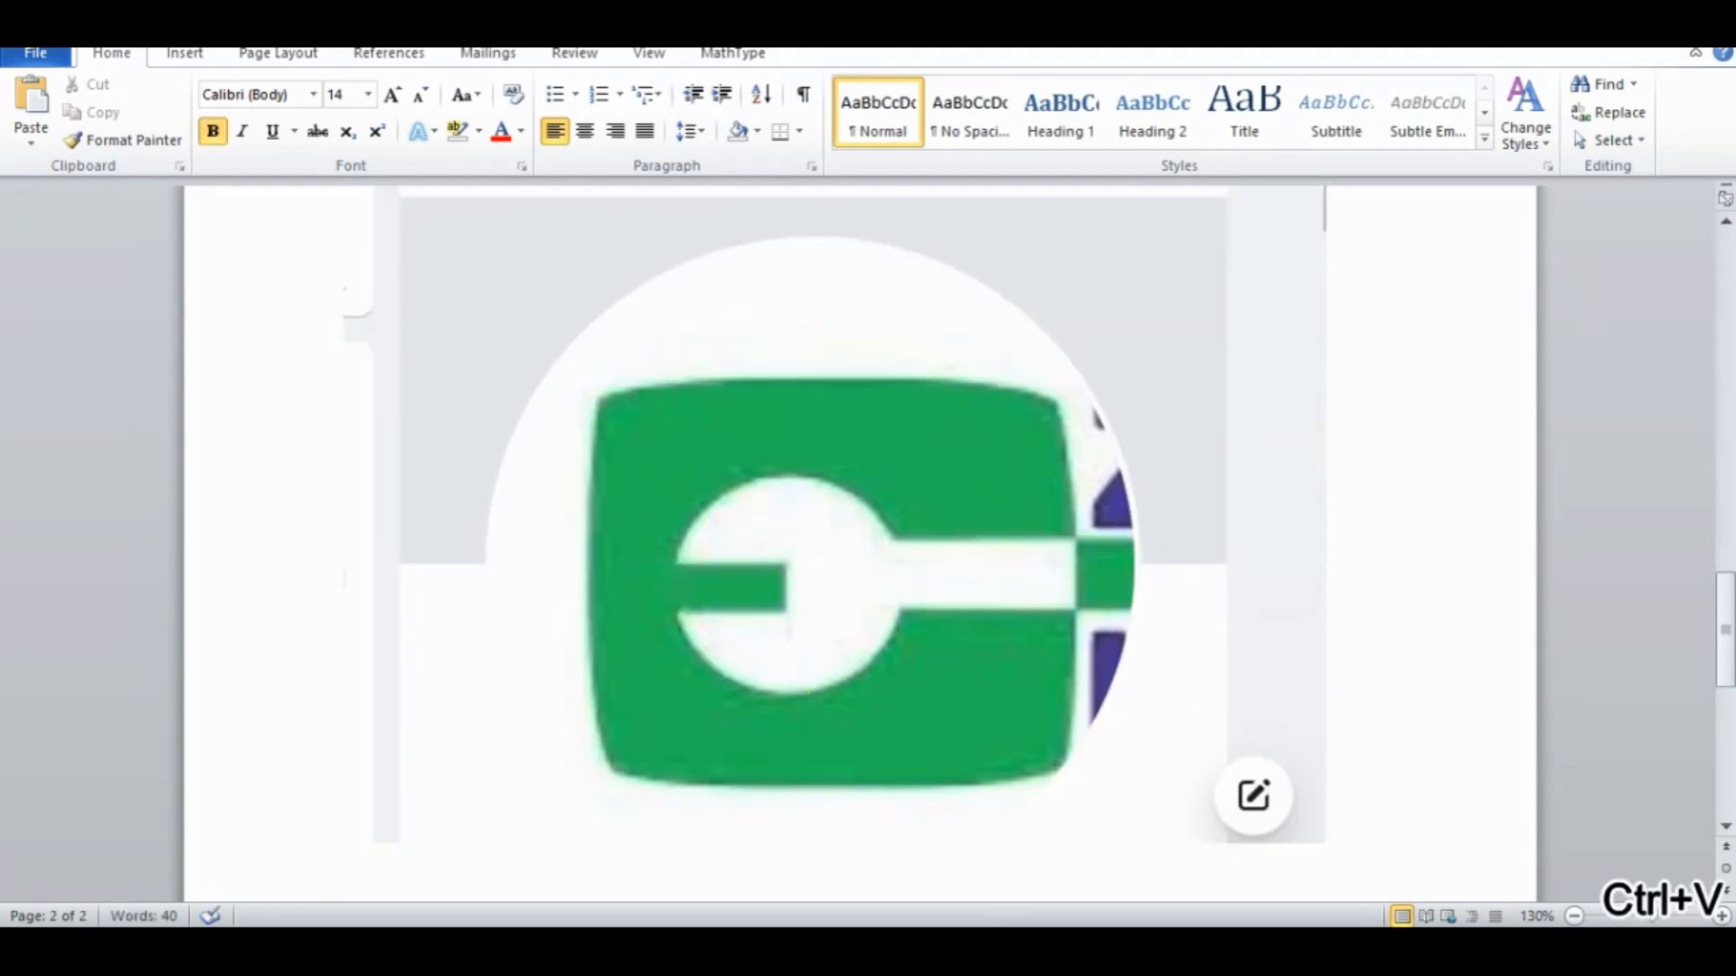
key(Return)
key(Return)
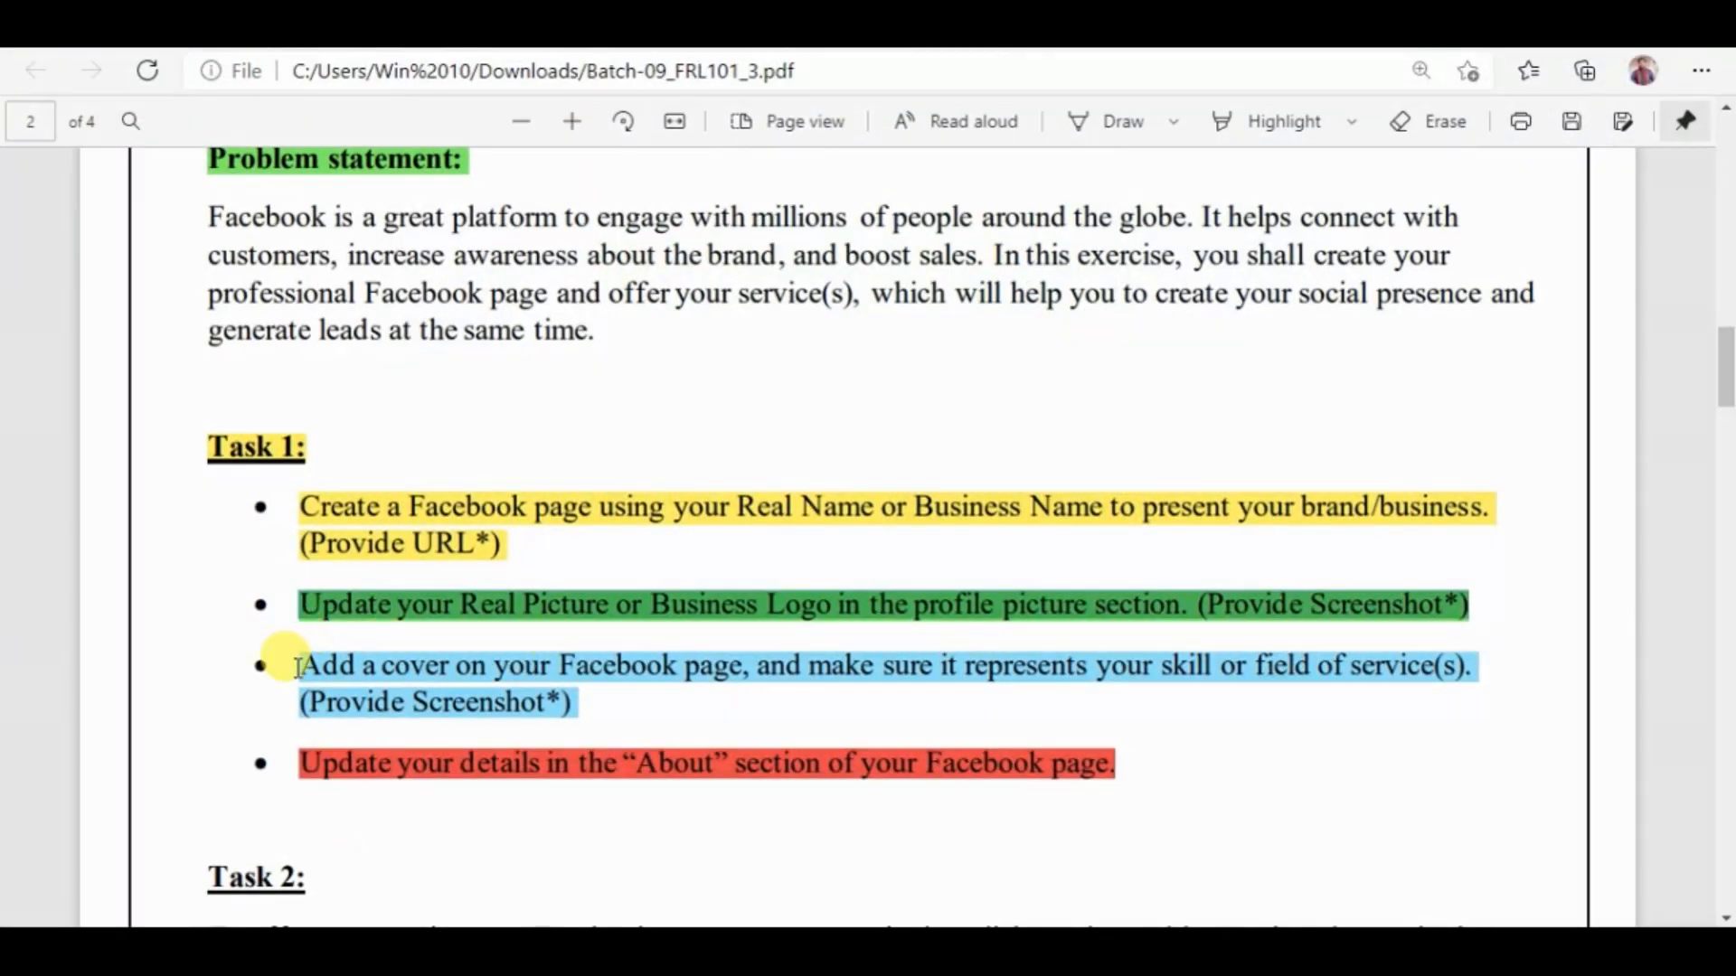
Step: Copy the "Add a cover on your Facebook page" task line from the PDF into the Word document below the screenshot, followed by a new line
click(509, 695)
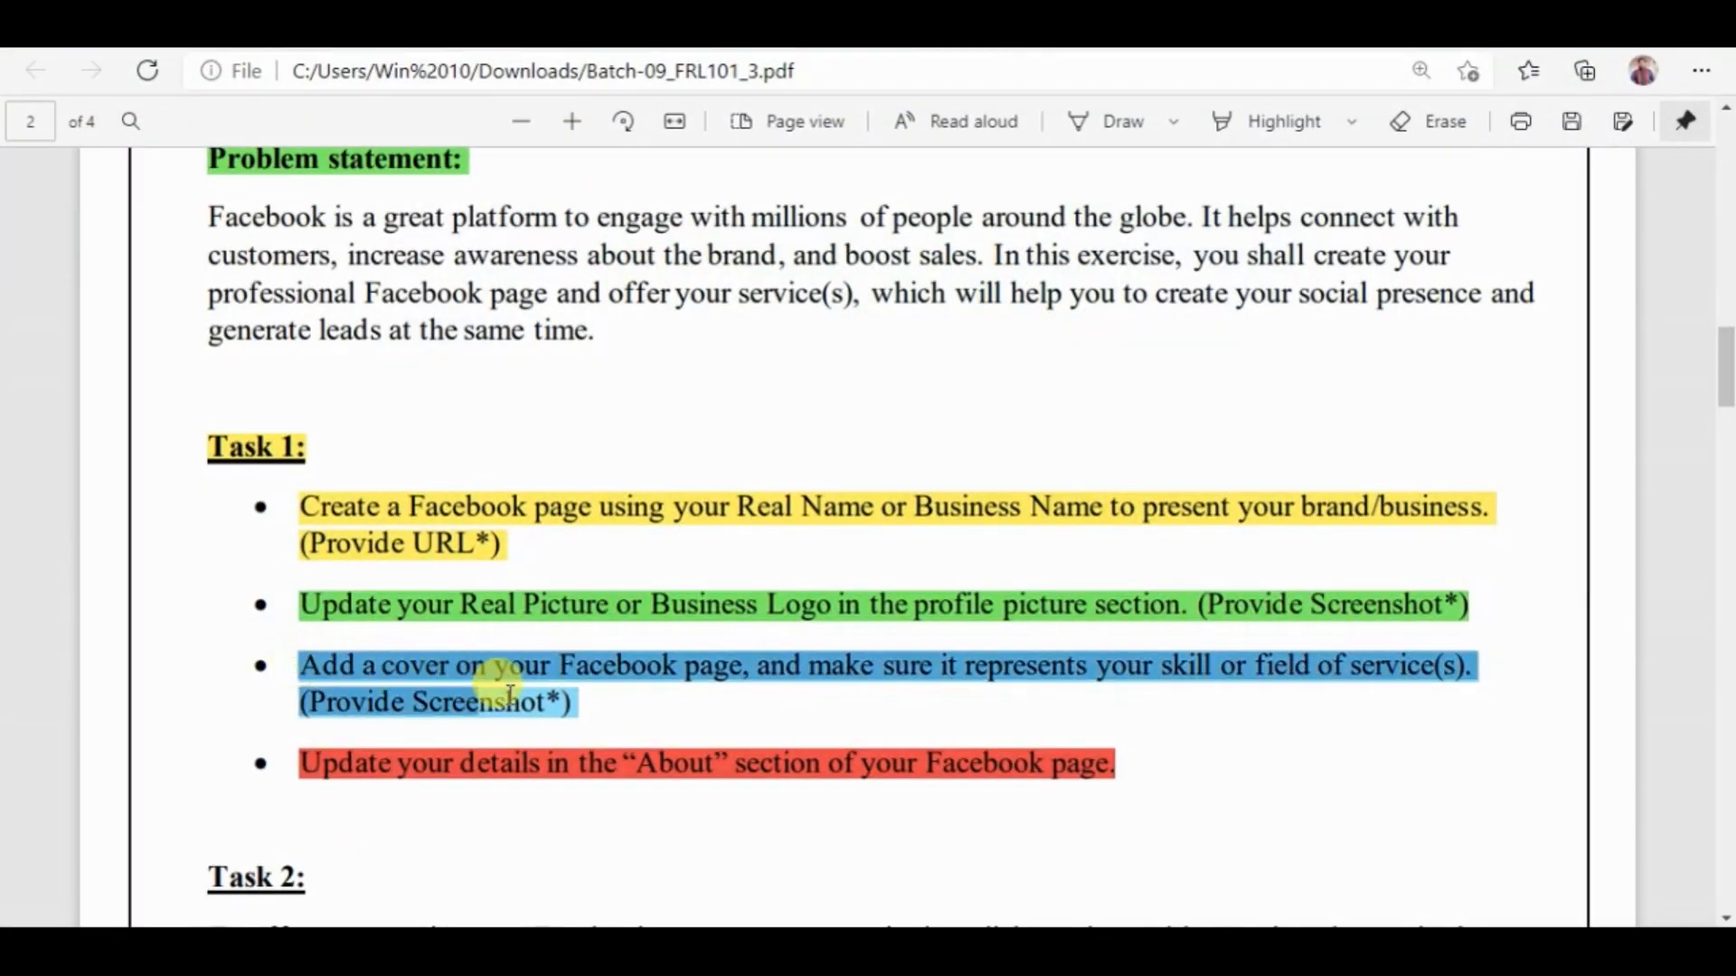
right_click(569, 709)
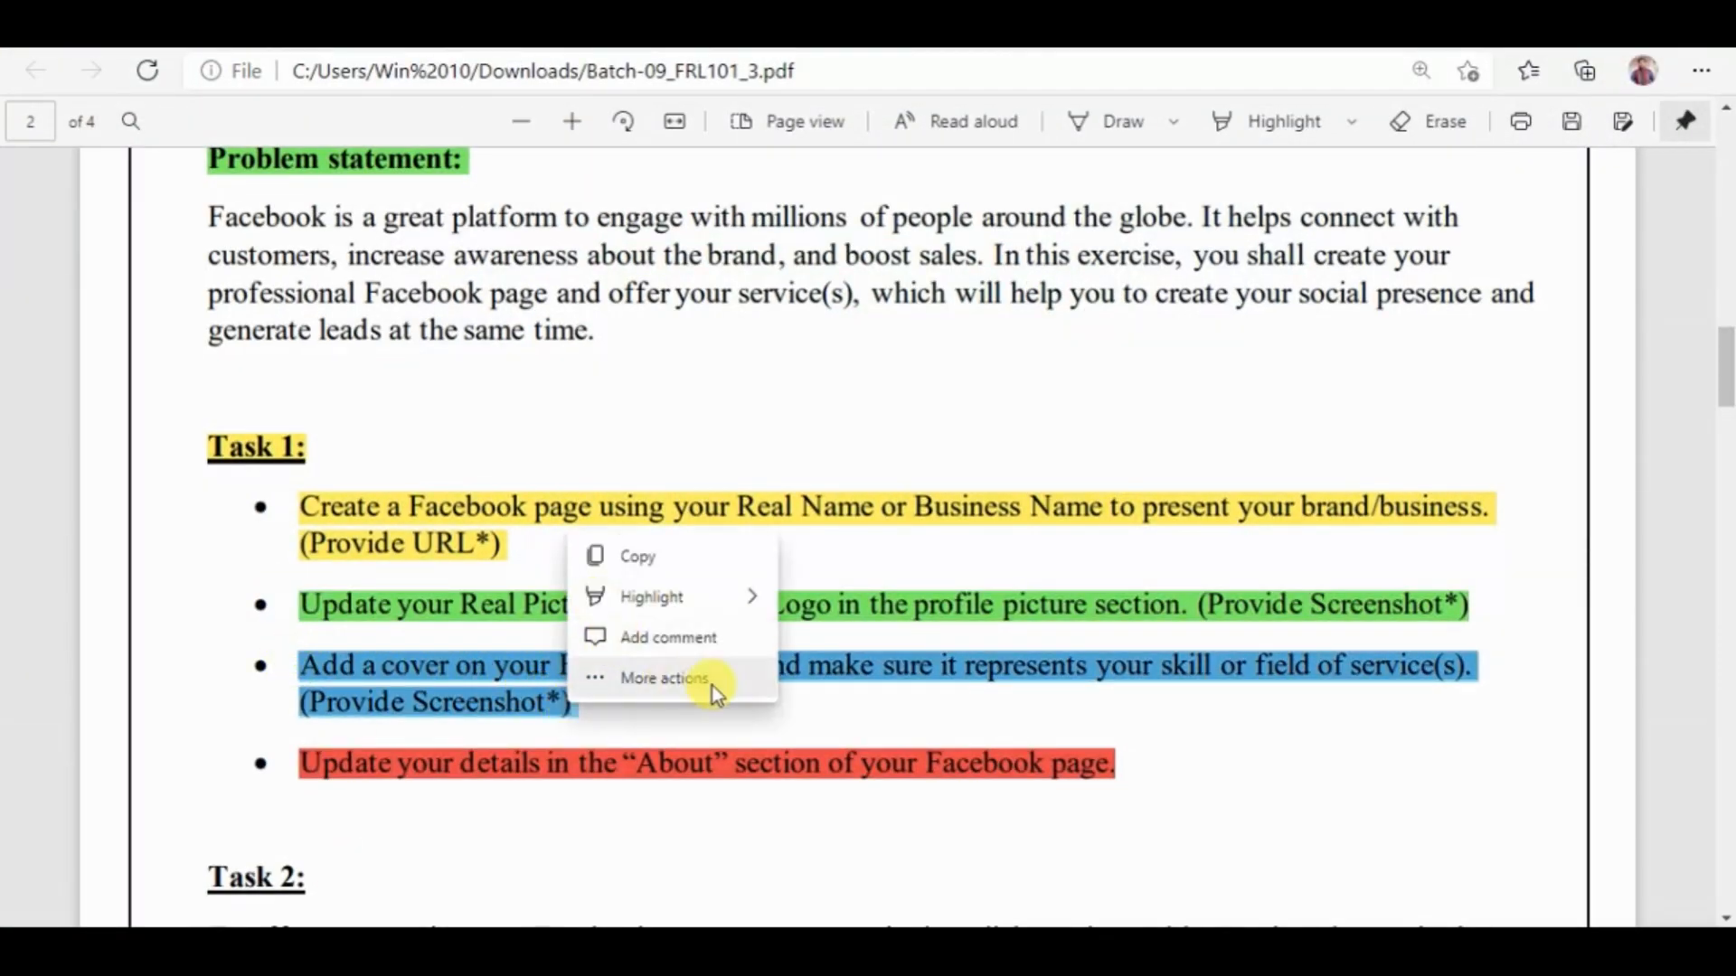
key(ctrl+c)
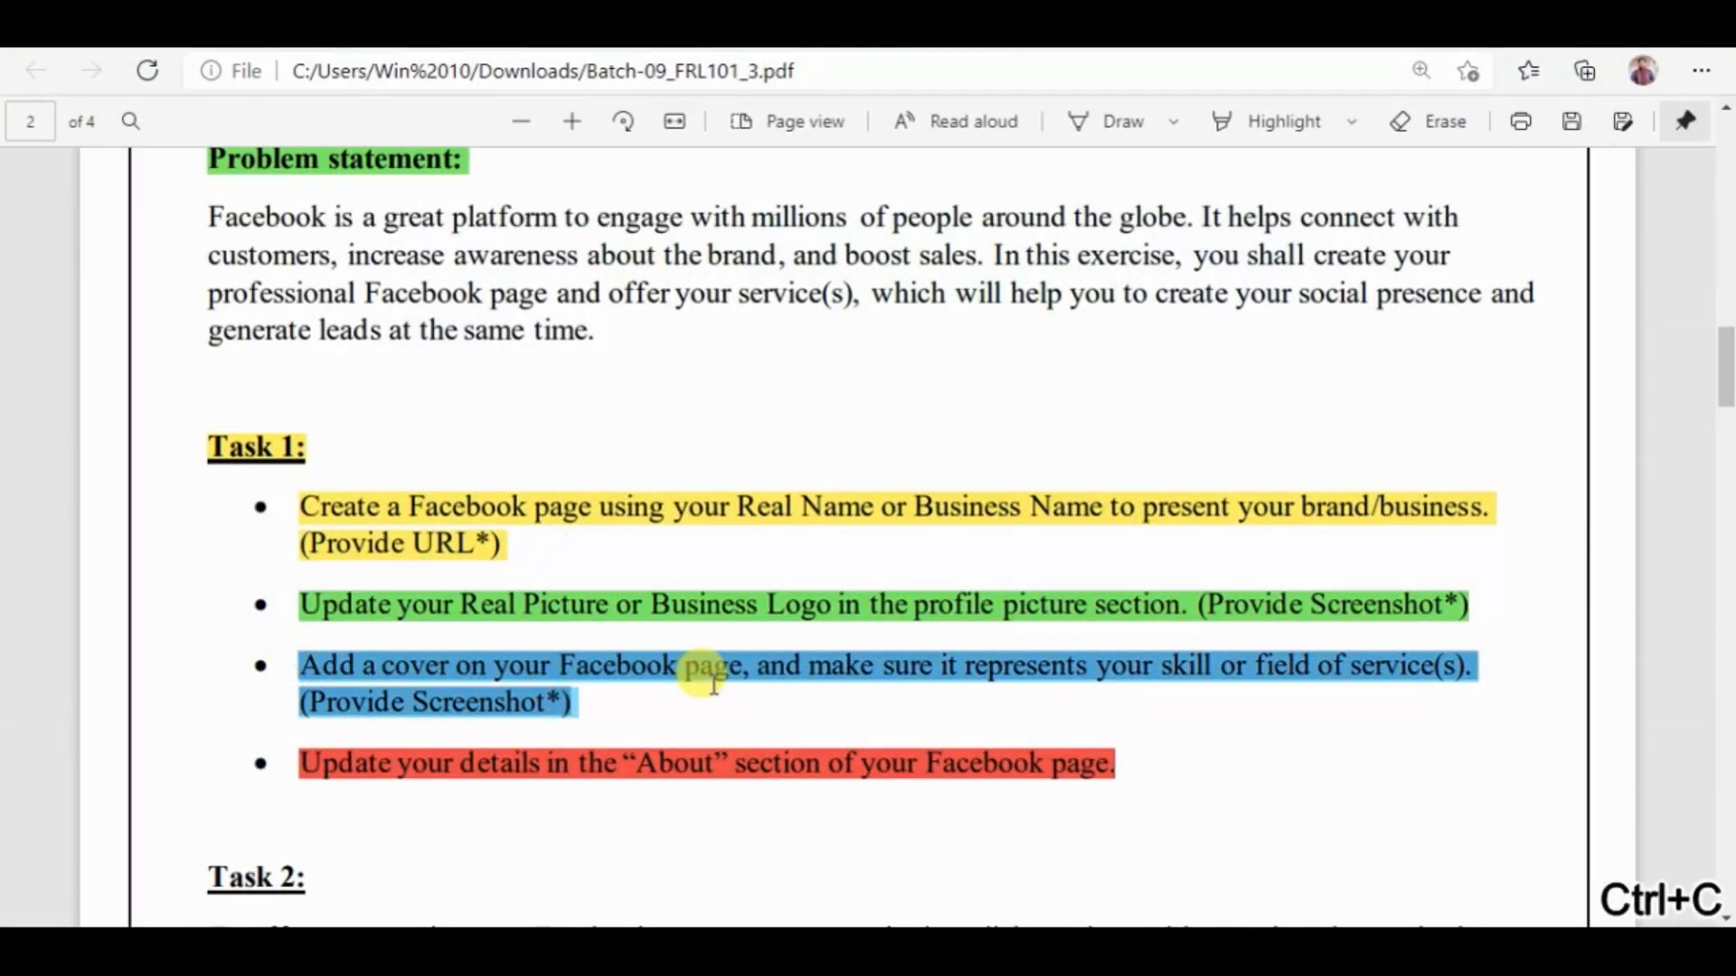
click(579, 719)
click(496, 775)
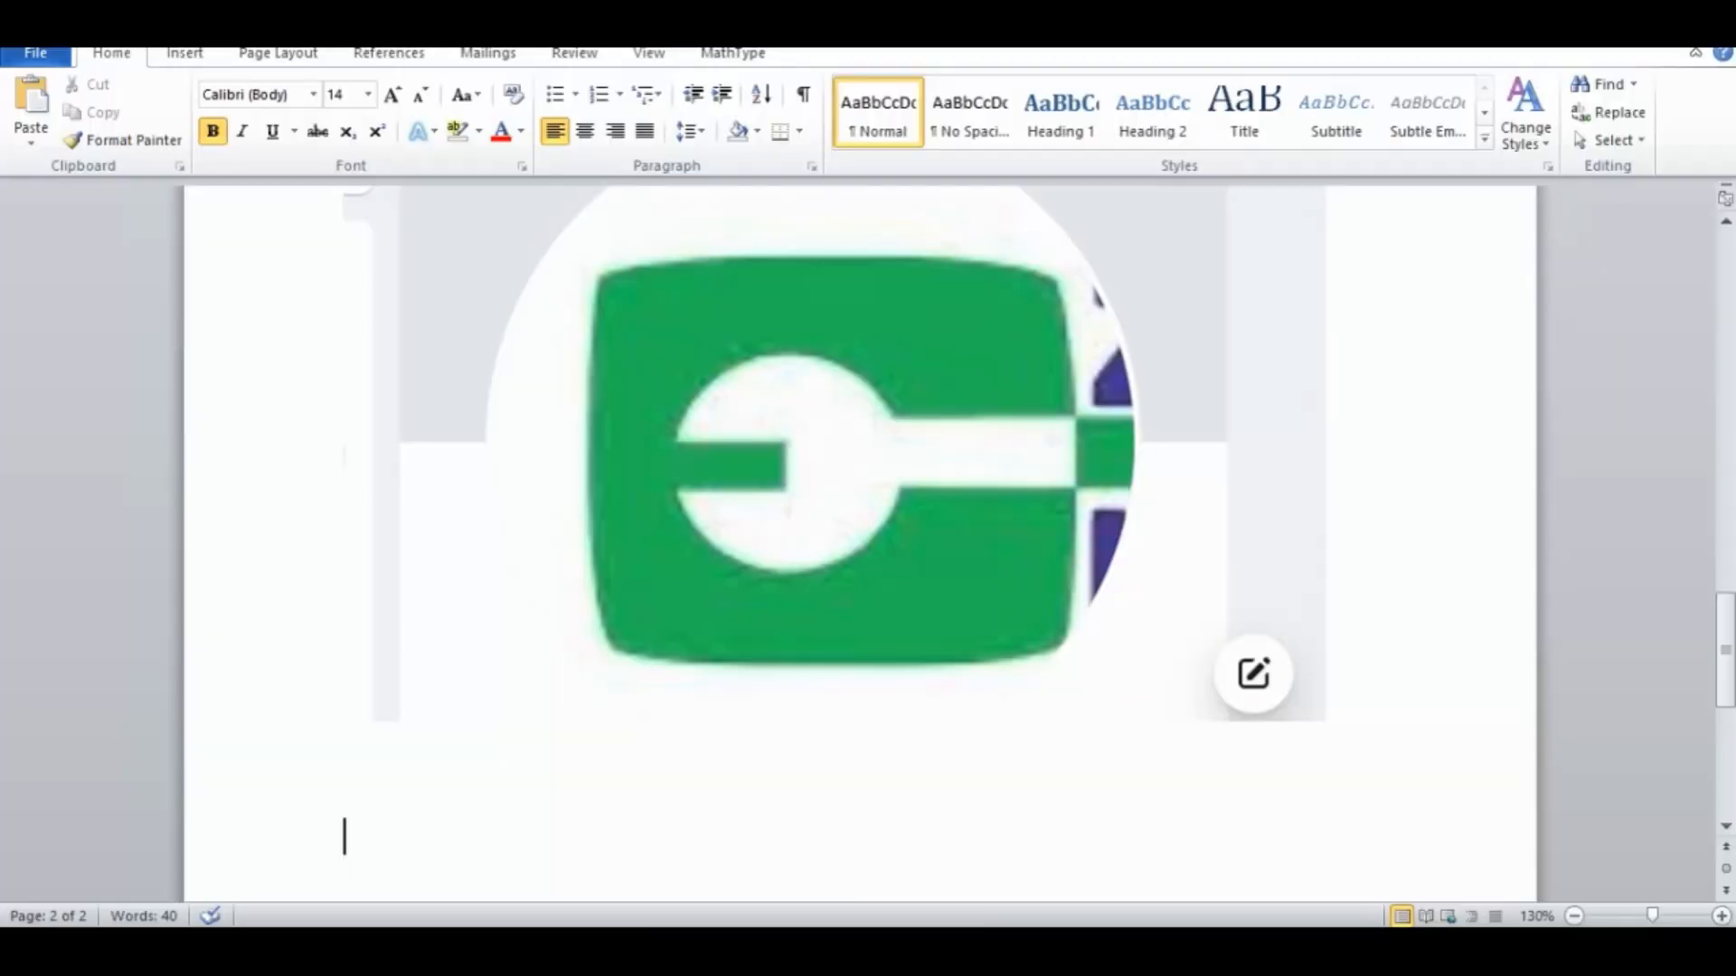
key(ctrl+v)
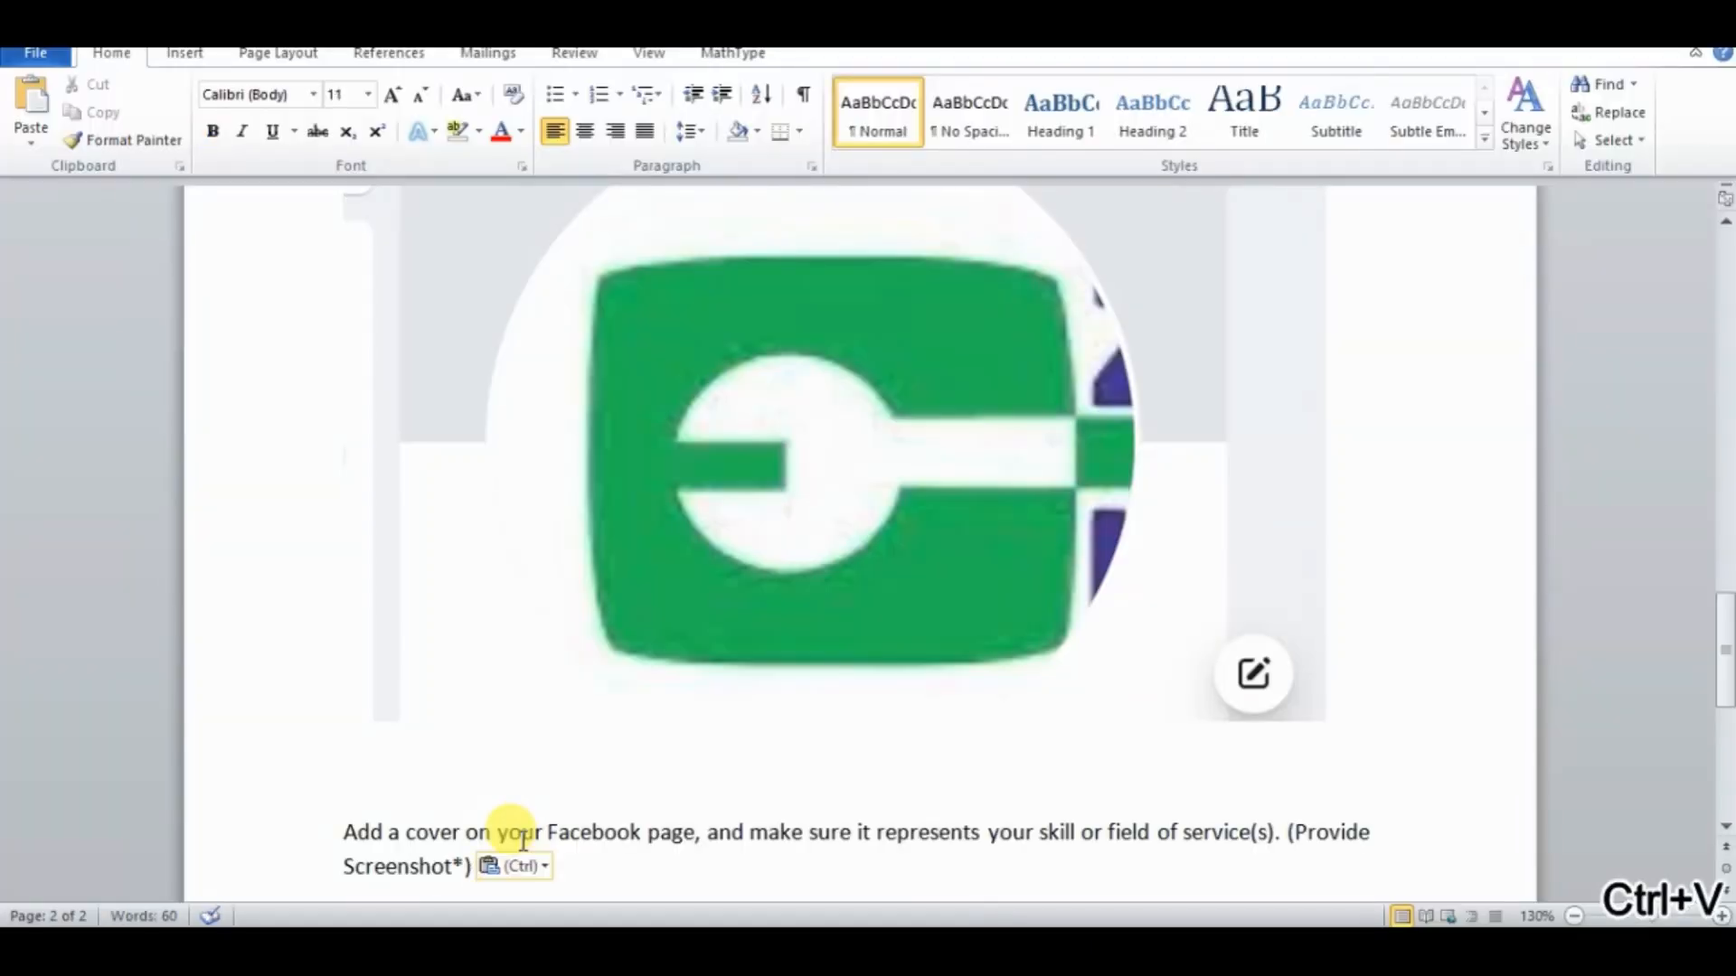
key(Return)
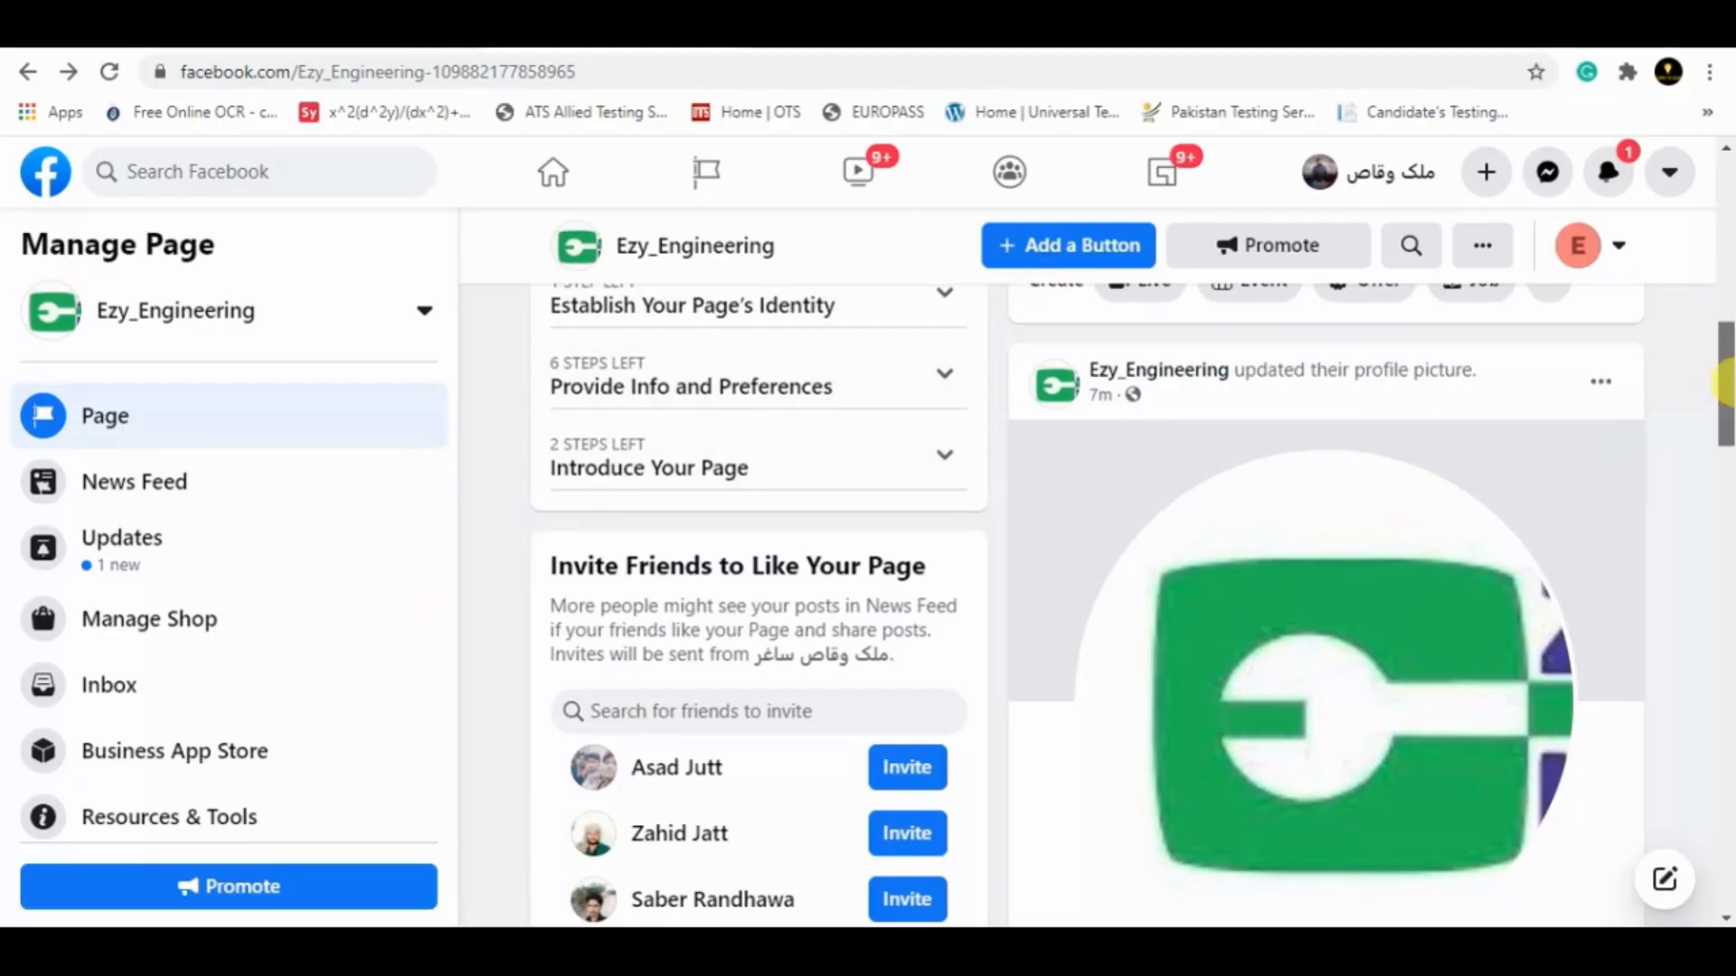
Step: Upload the PCB design image from the Desktop as the Ezy_Engineering page's cover photo
drag(1725, 393, 1725, 208)
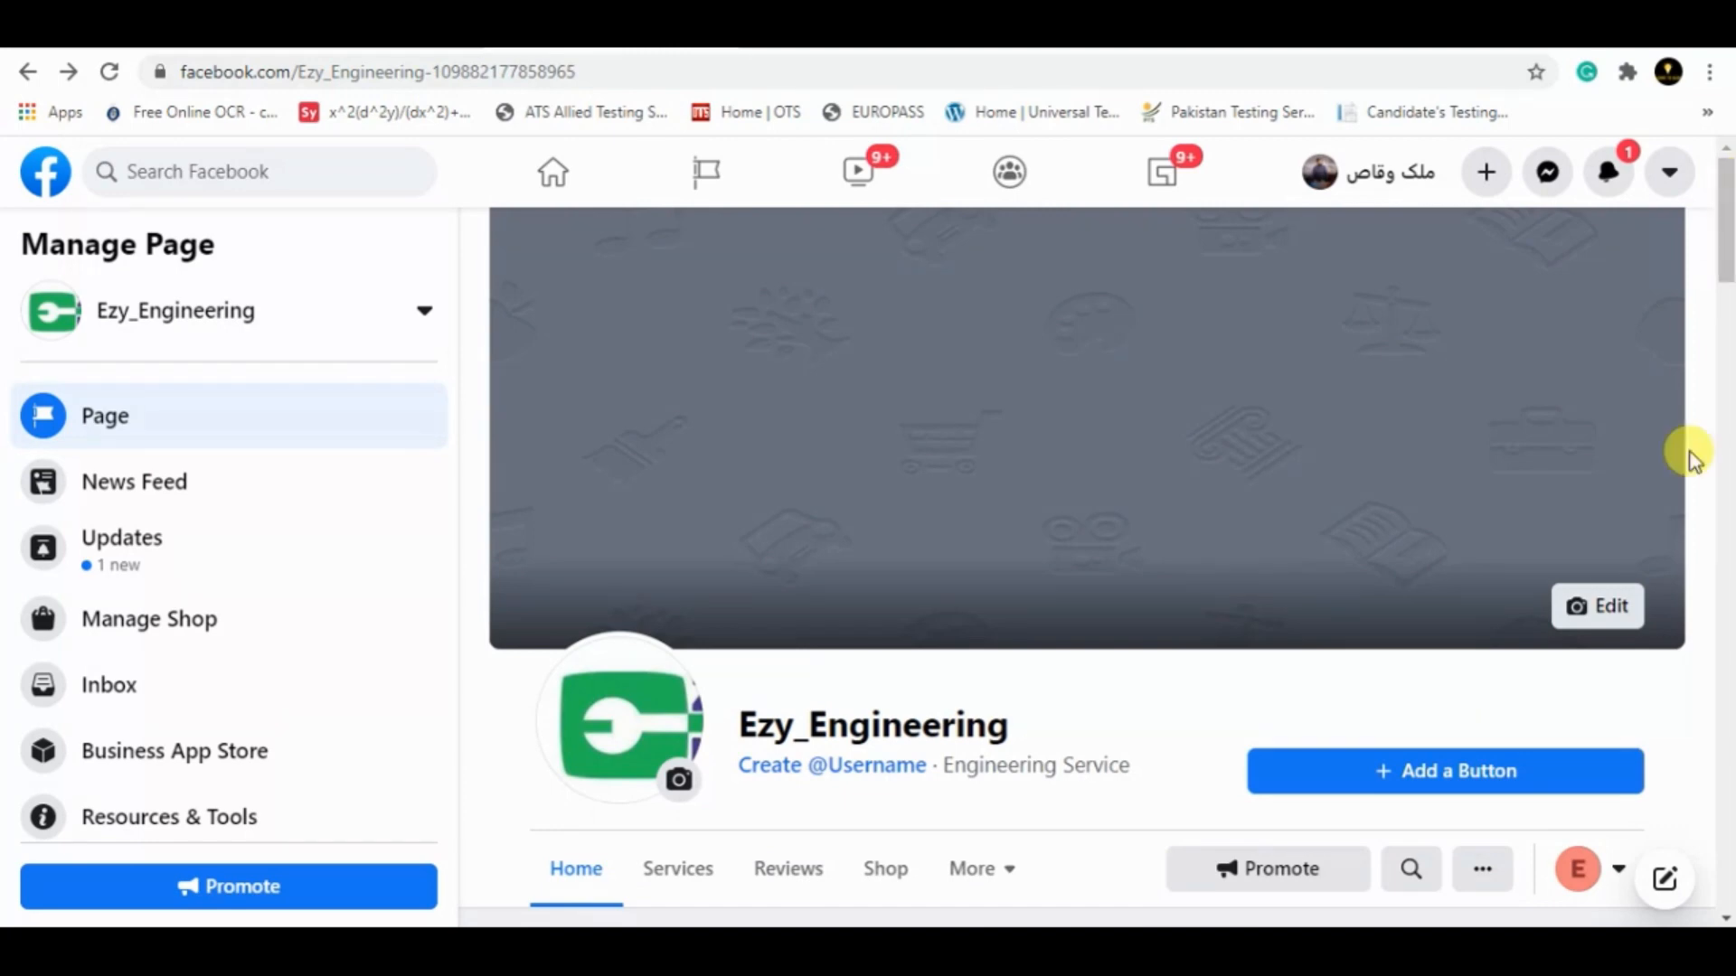
click(1609, 604)
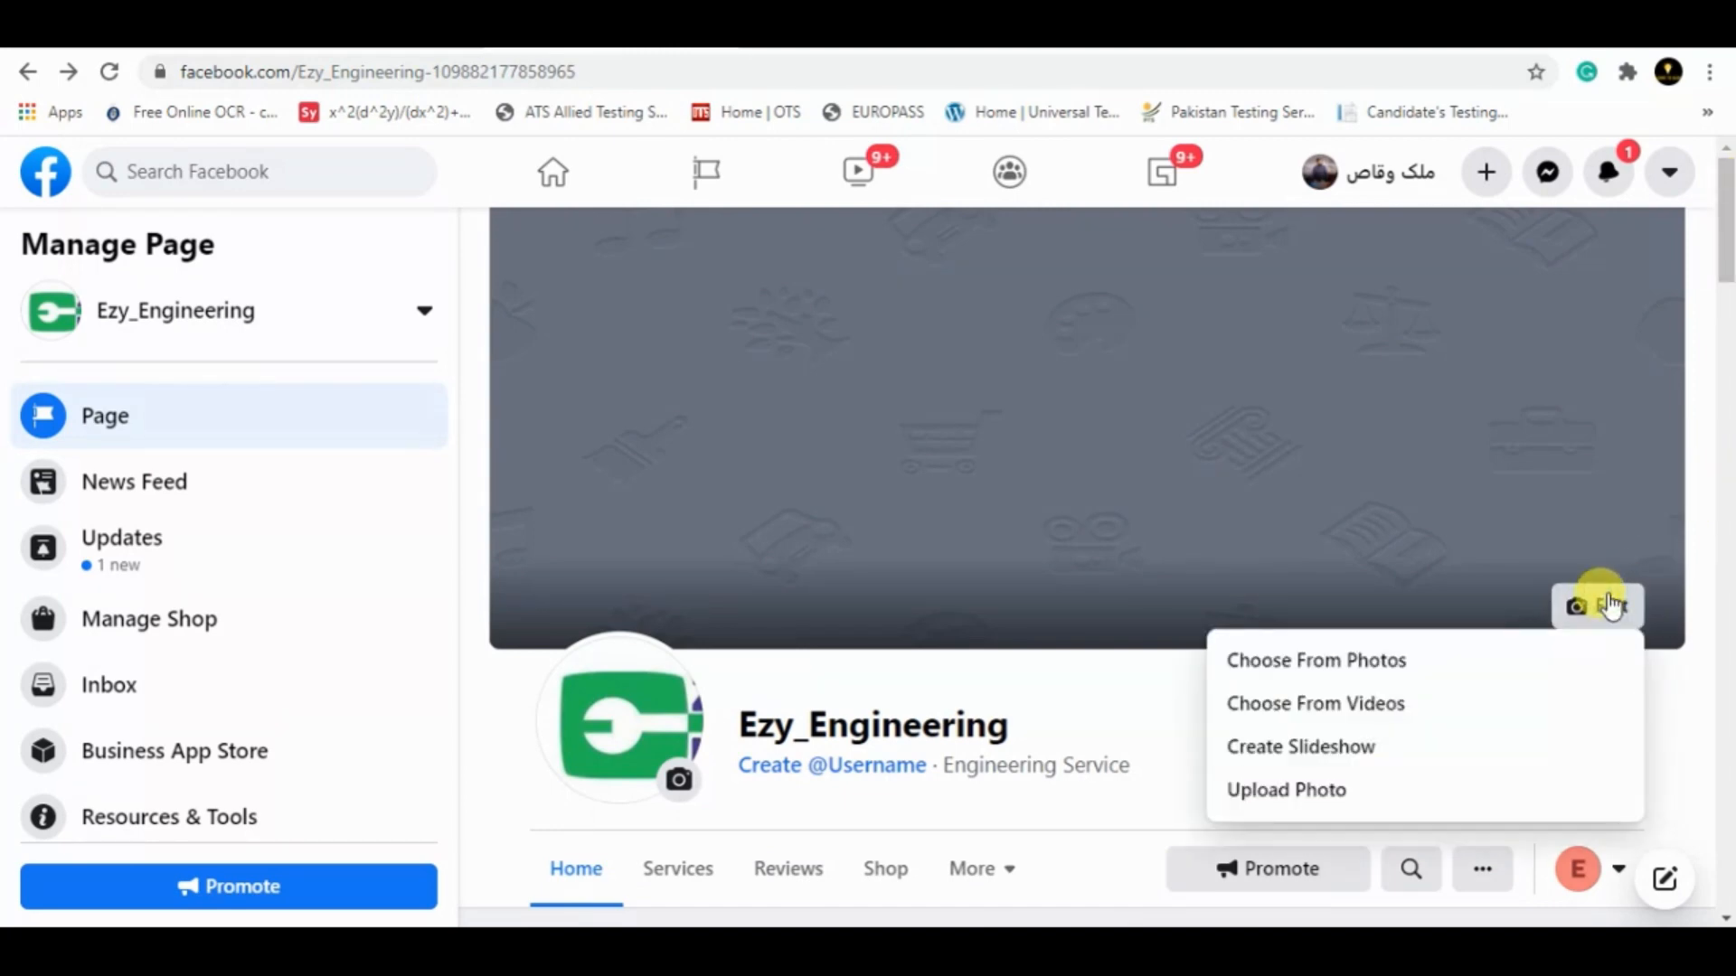
click(1280, 800)
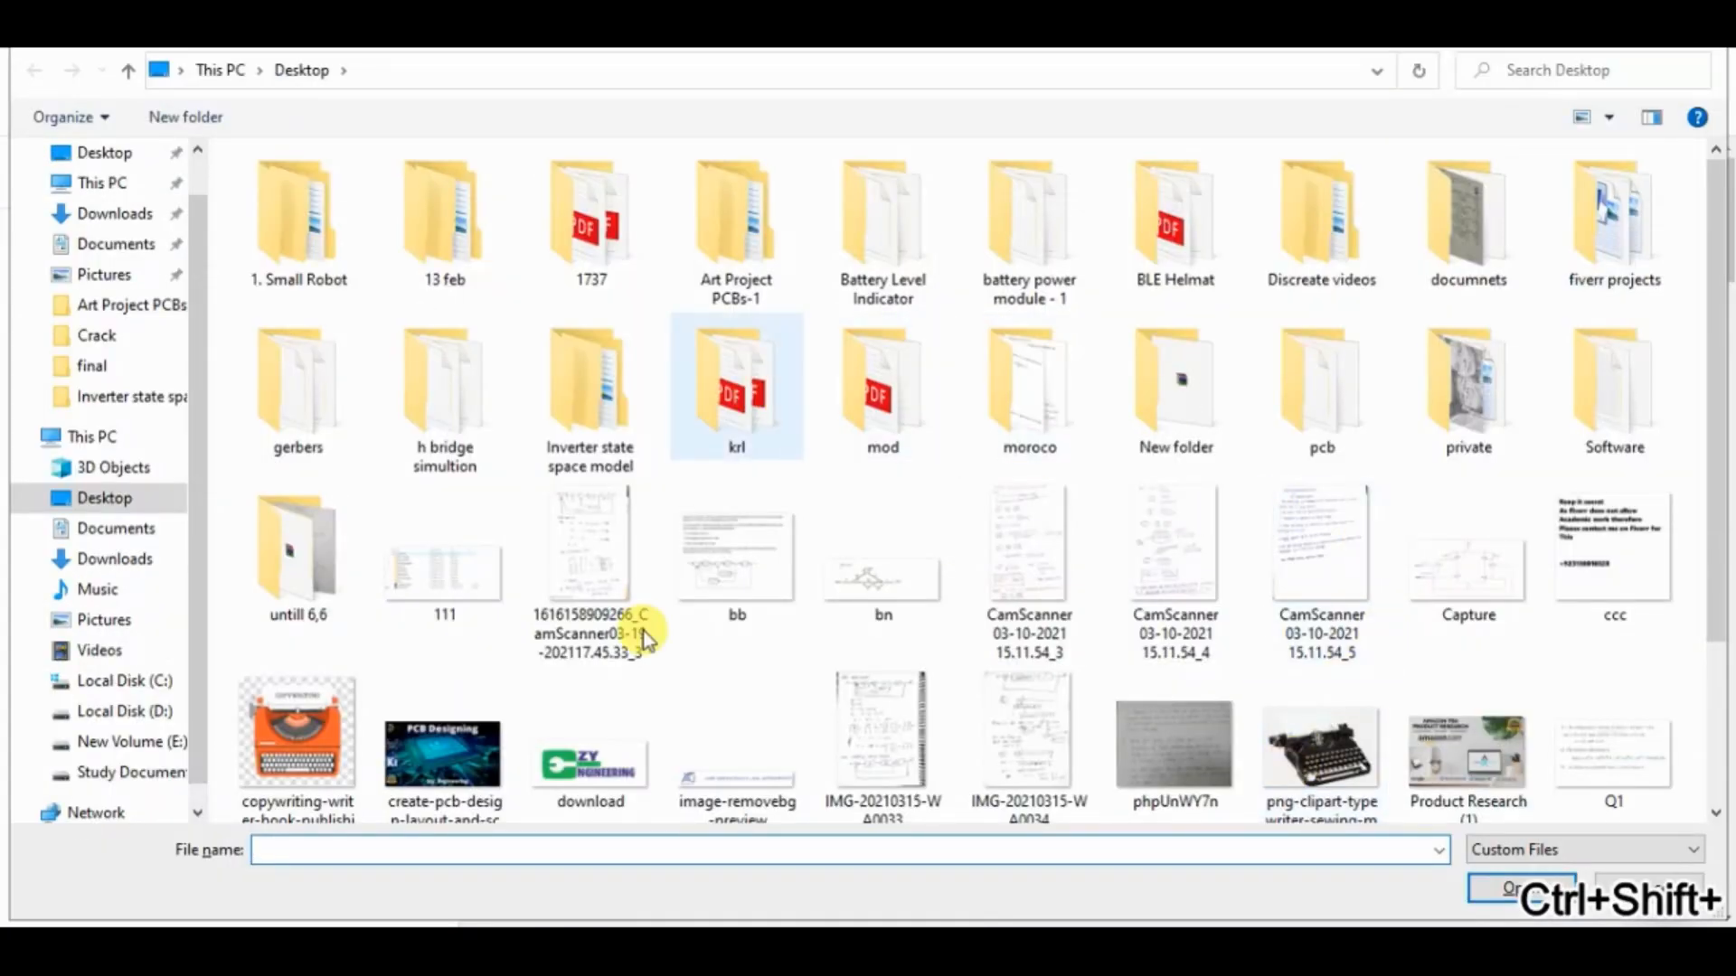
double_click(450, 746)
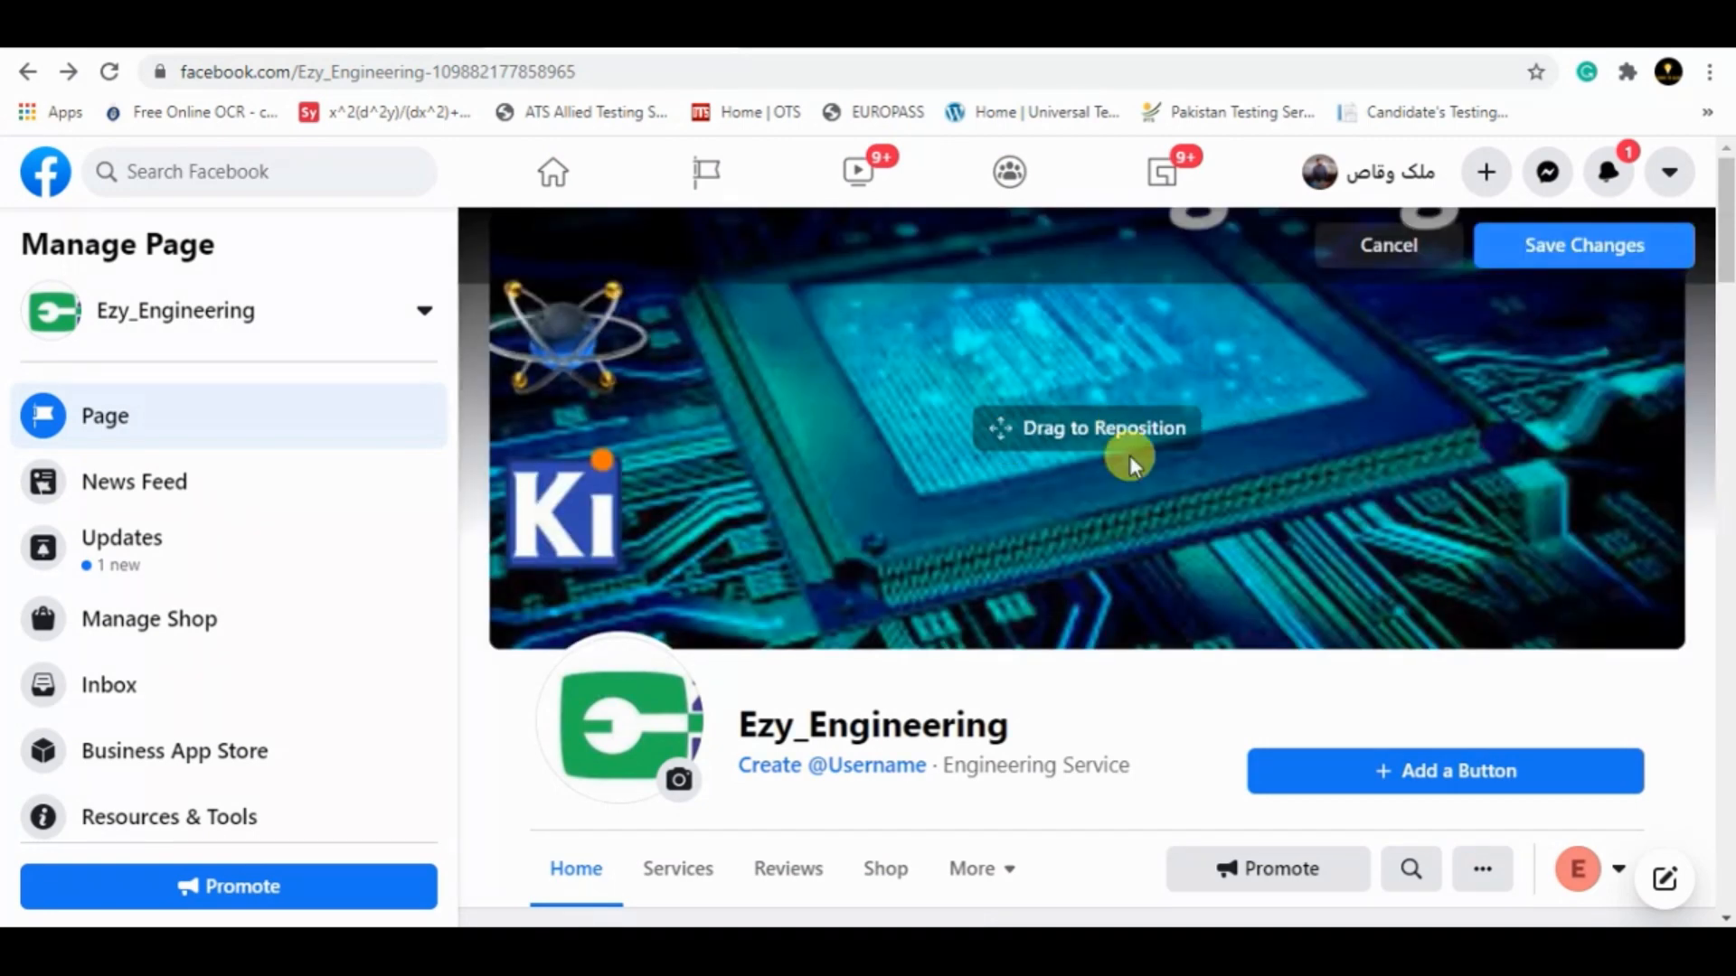
Step: Reposition the cover so the "Ezy_Engineering" caption shows along its lower edge, and save the cover changes
drag(1130, 454, 1197, 751)
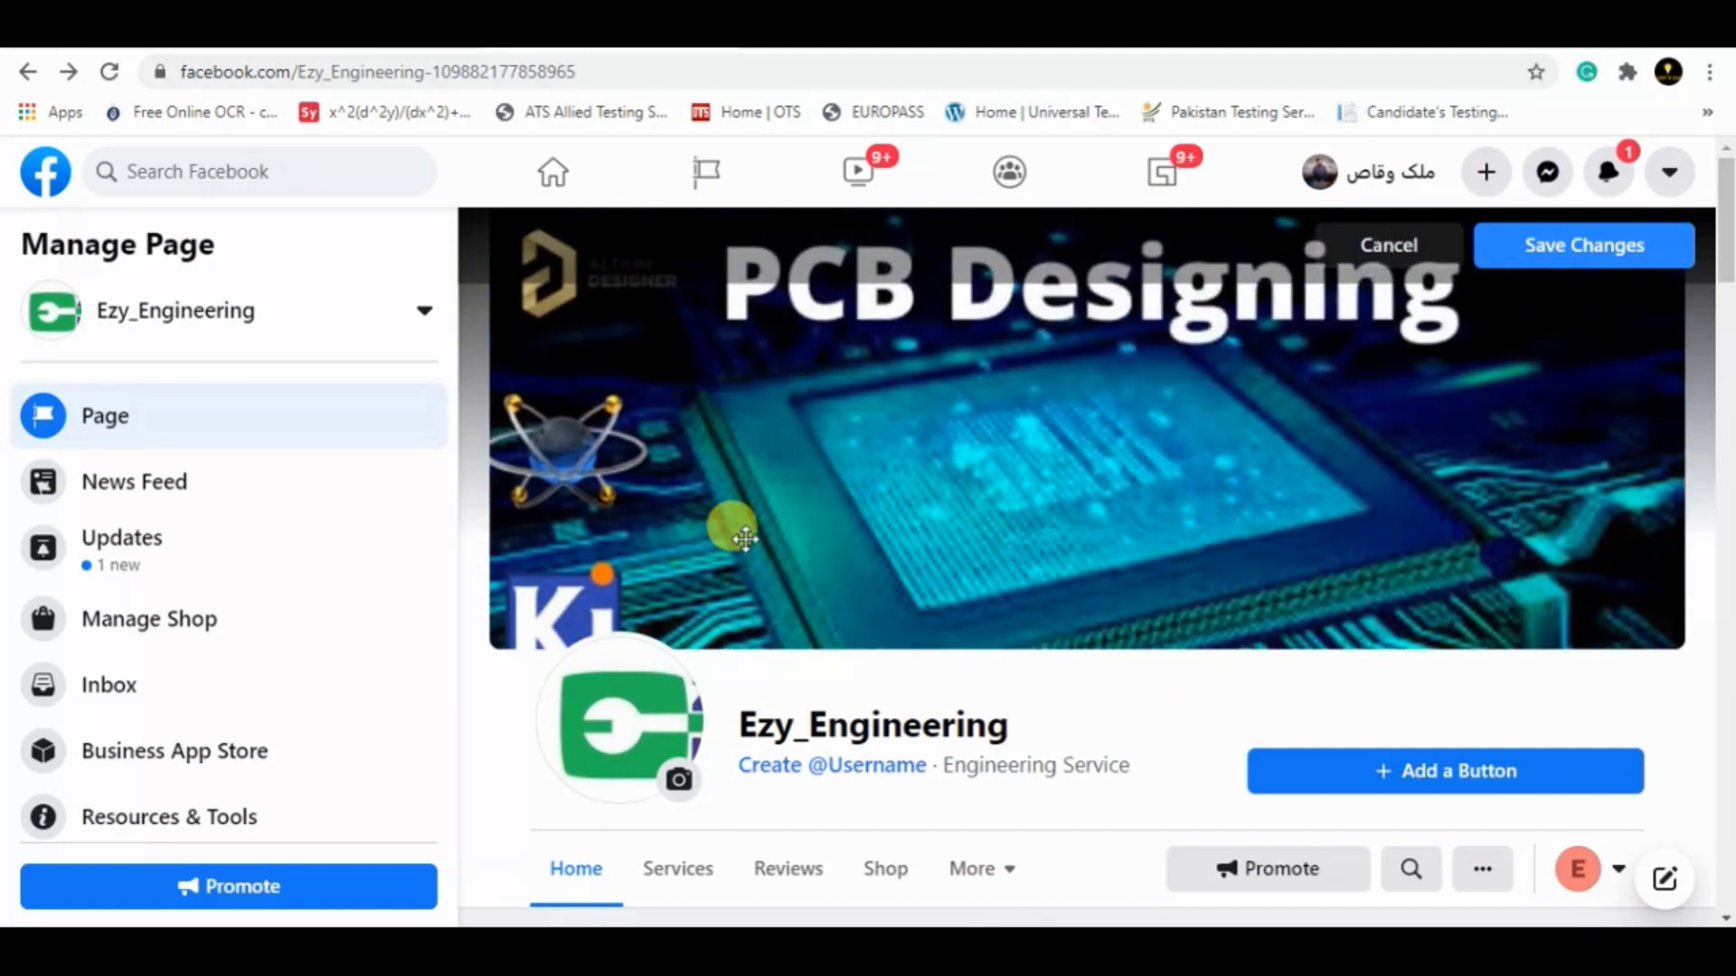
drag(744, 538, 915, 230)
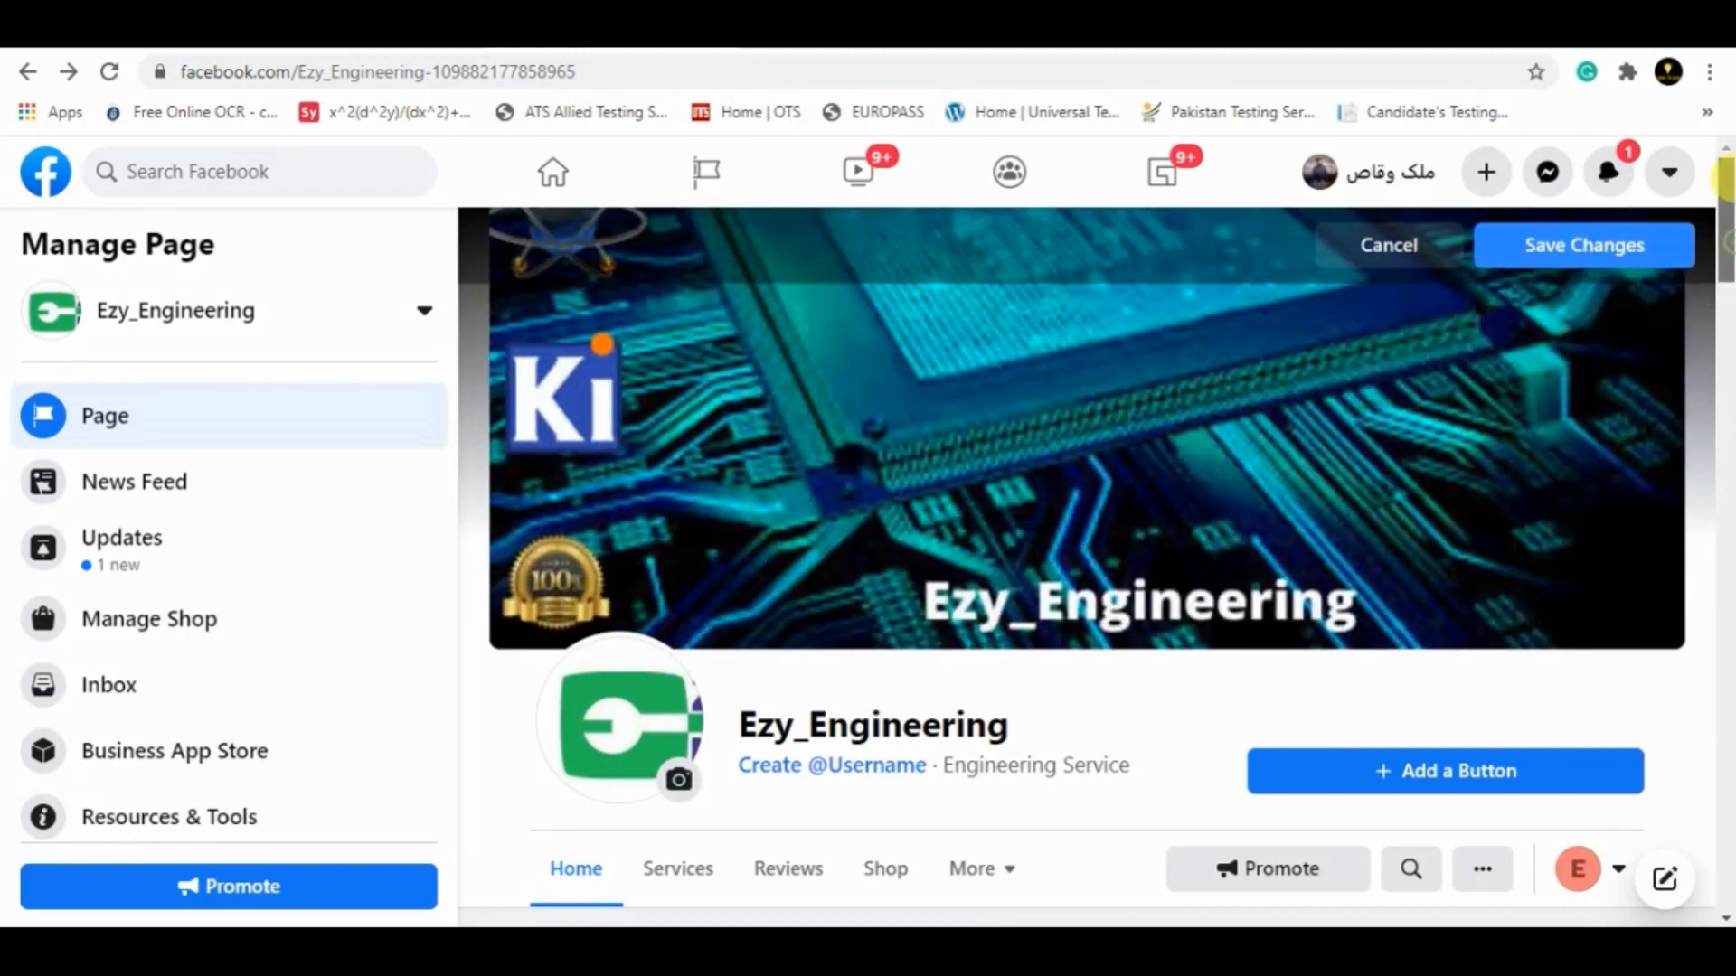
click(1641, 254)
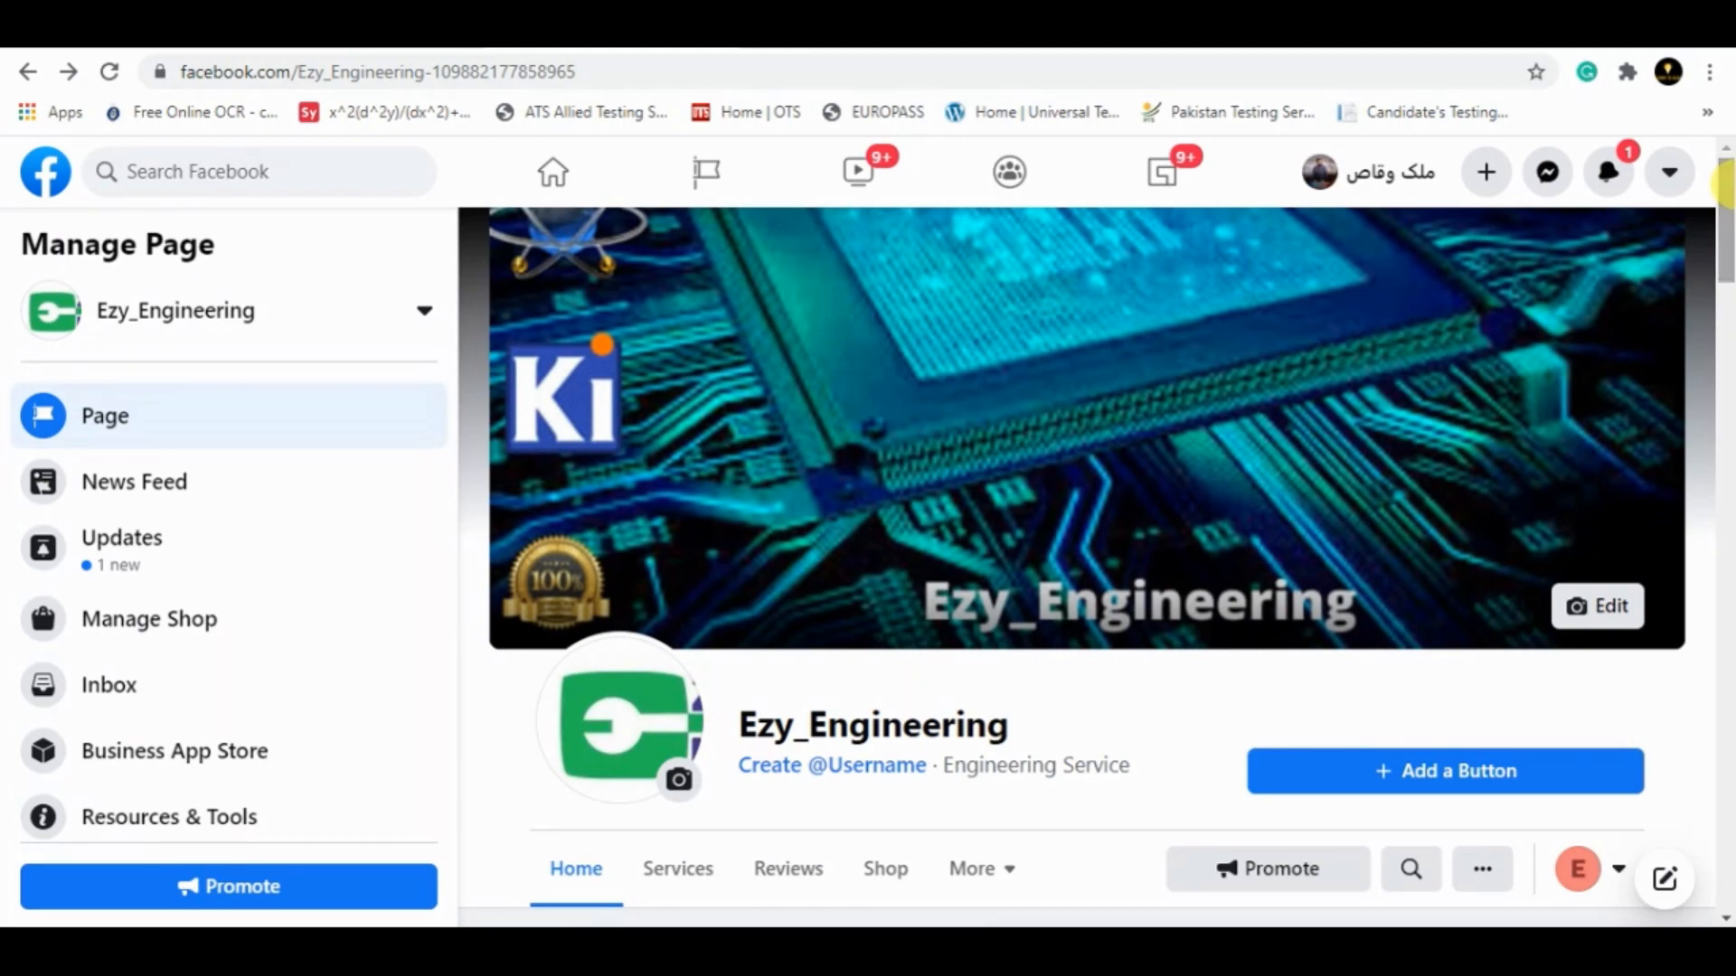
drag(1729, 186, 1707, 139)
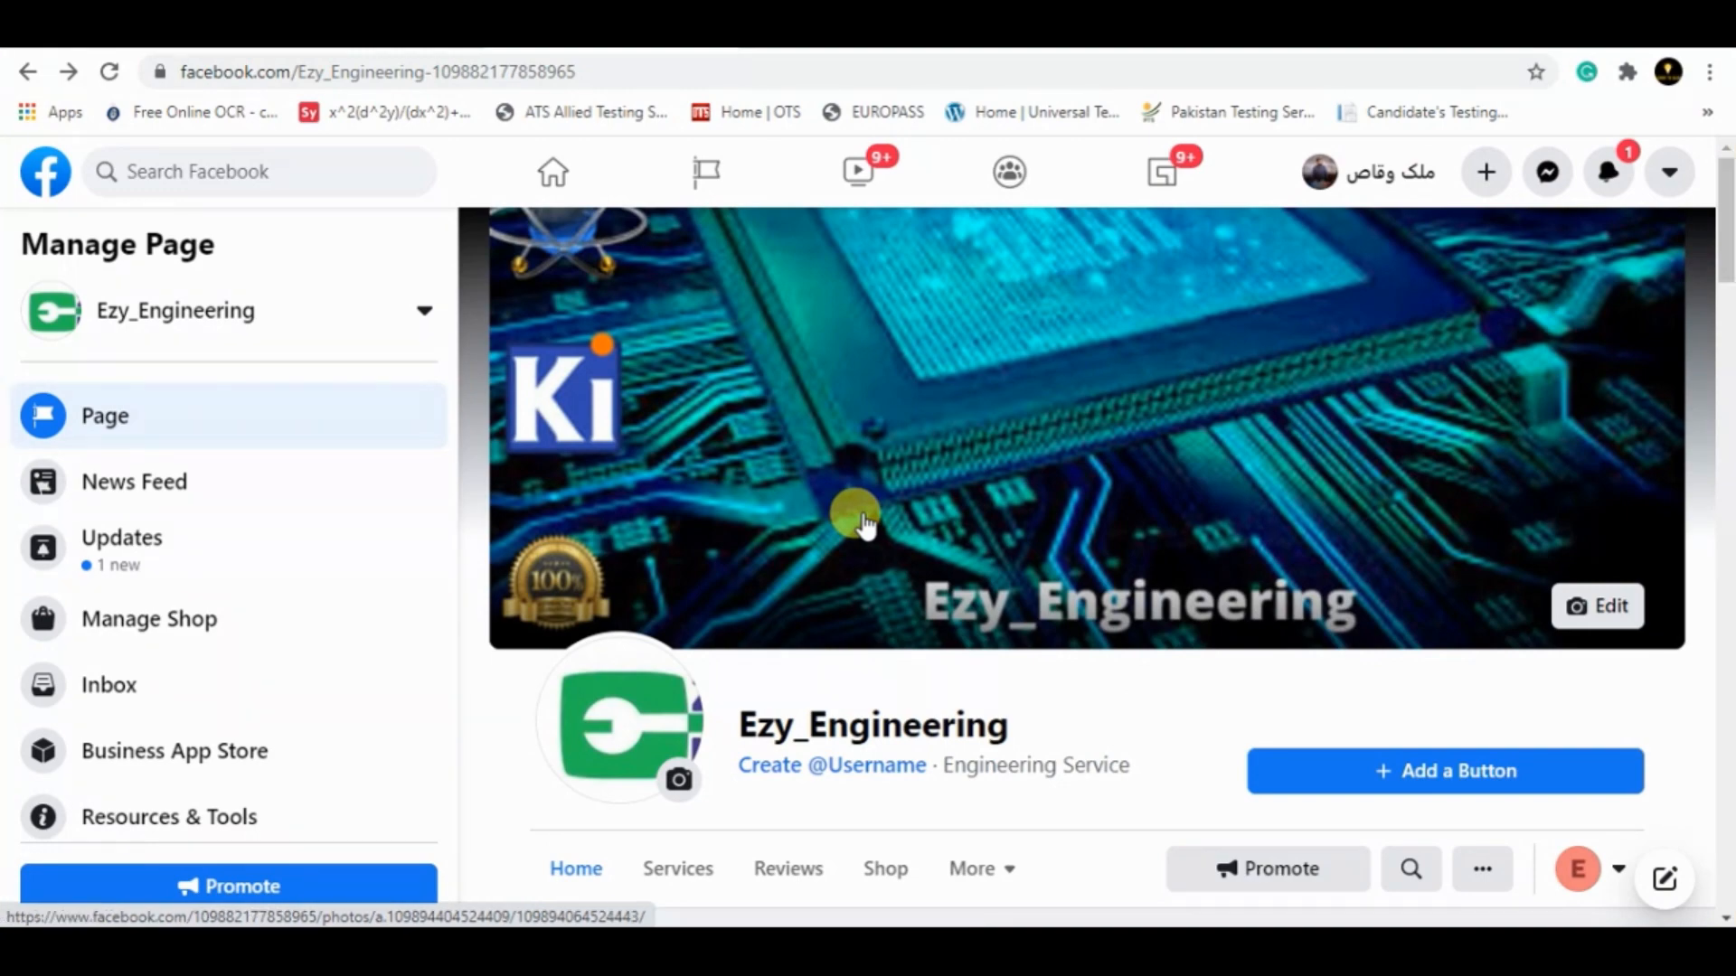
Step: Capture the page header with its new cover, paste the snip under the cover task line in Word, and add blank lines
key(super+shift+s)
drag(404, 146, 1722, 850)
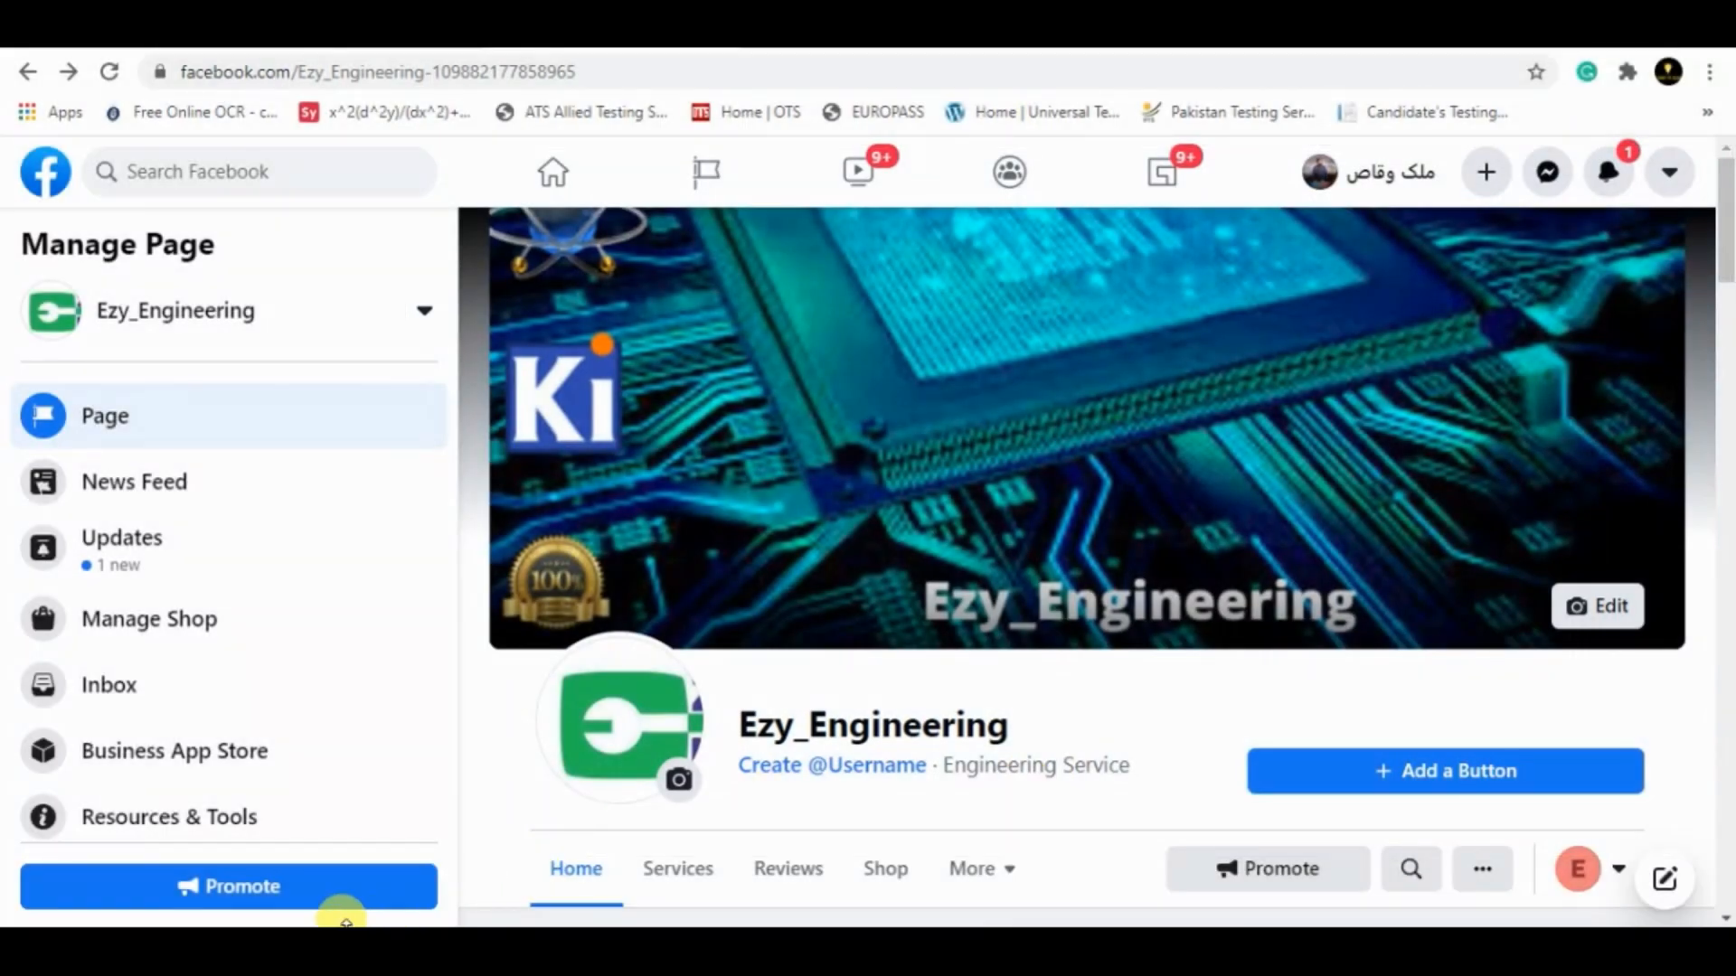
key(alt+Tab)
key(ctrl+v)
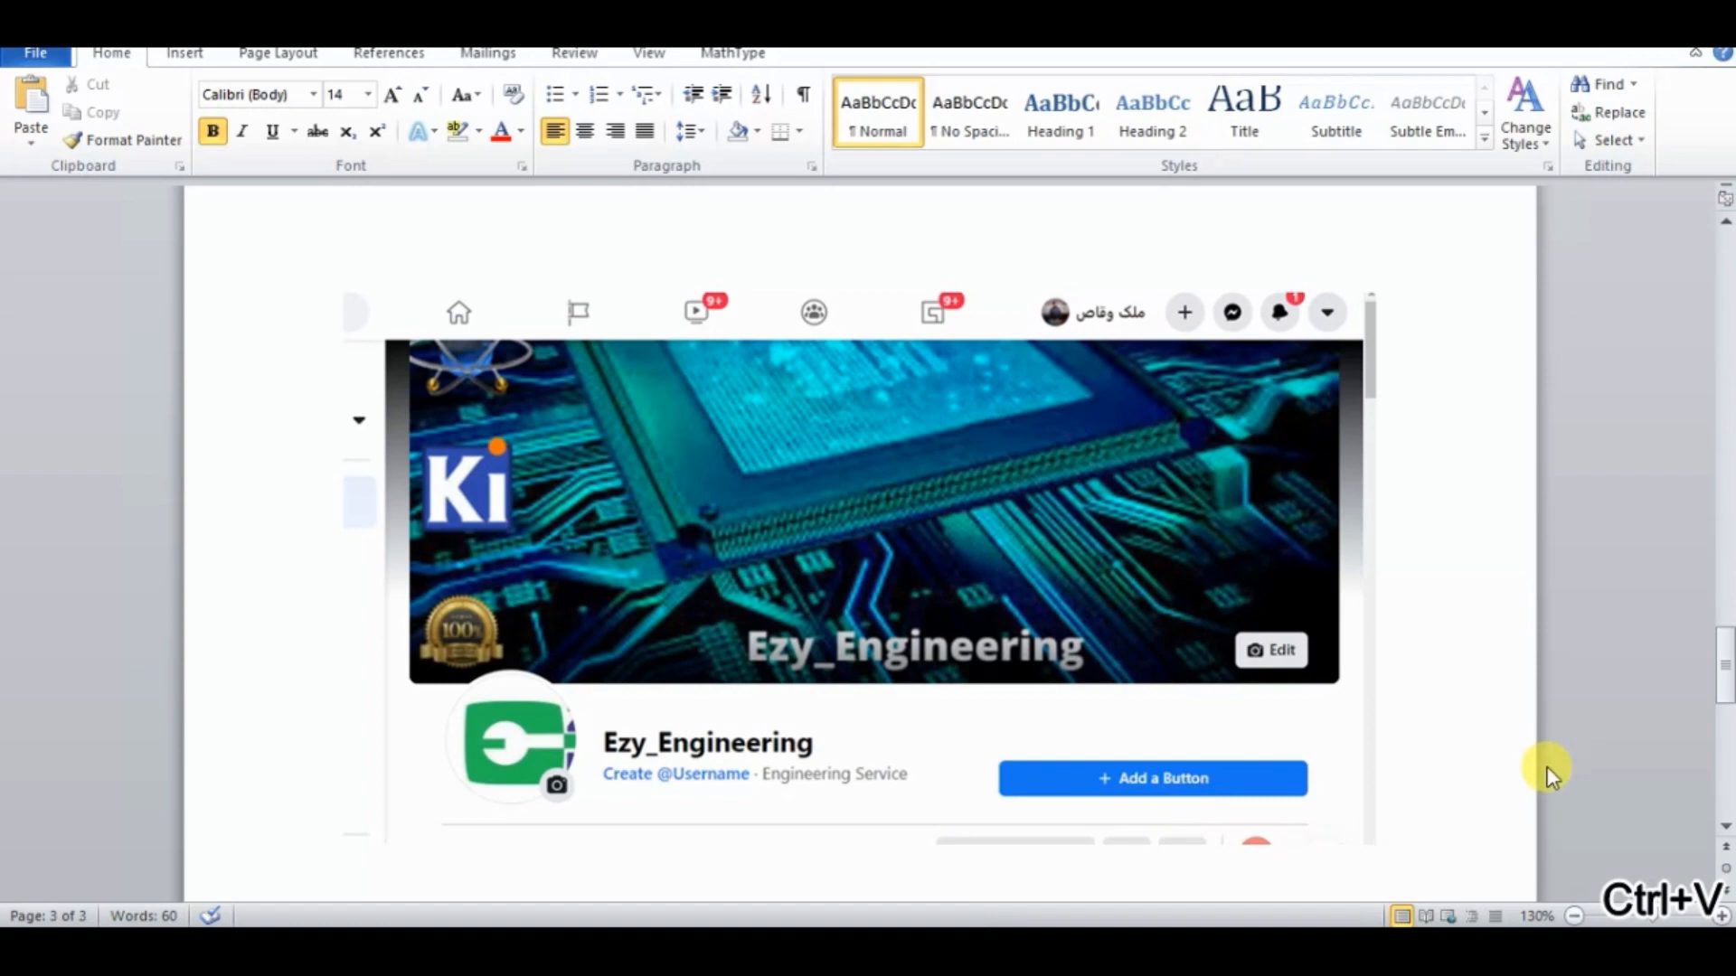
key(Return)
key(Return)
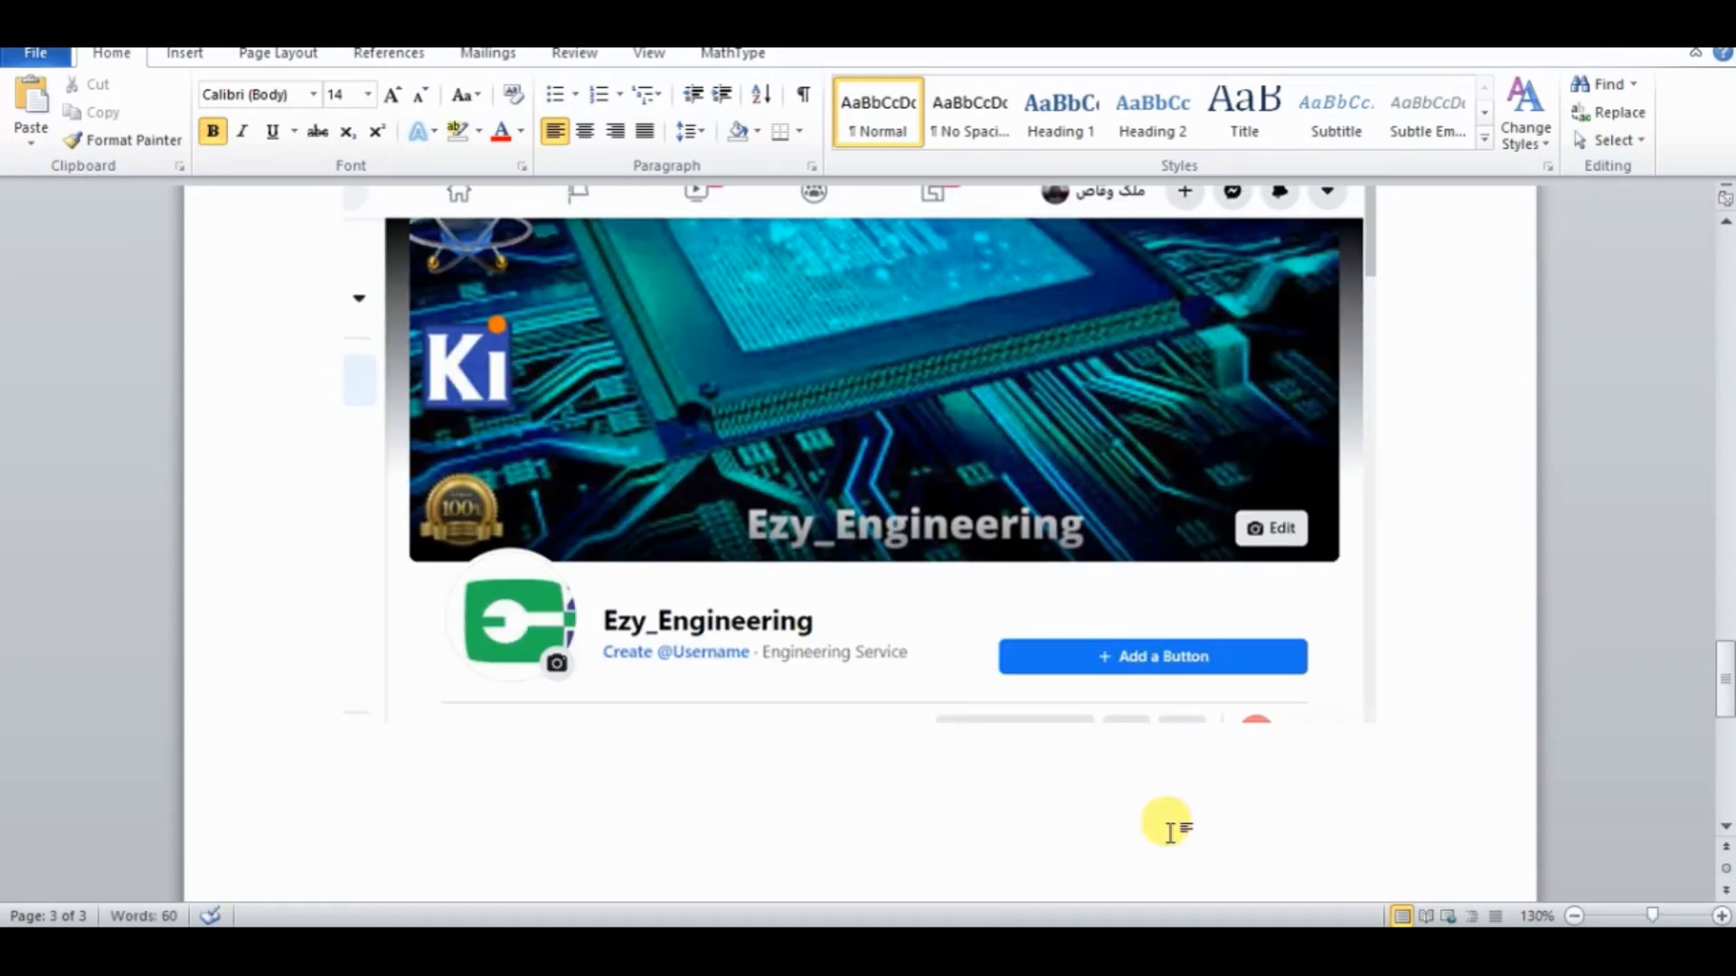
Step: Copy the "Update your details in the 'About' section of your Facebook page." line from the PDF into Word below the cover screenshot
key(alt+Tab)
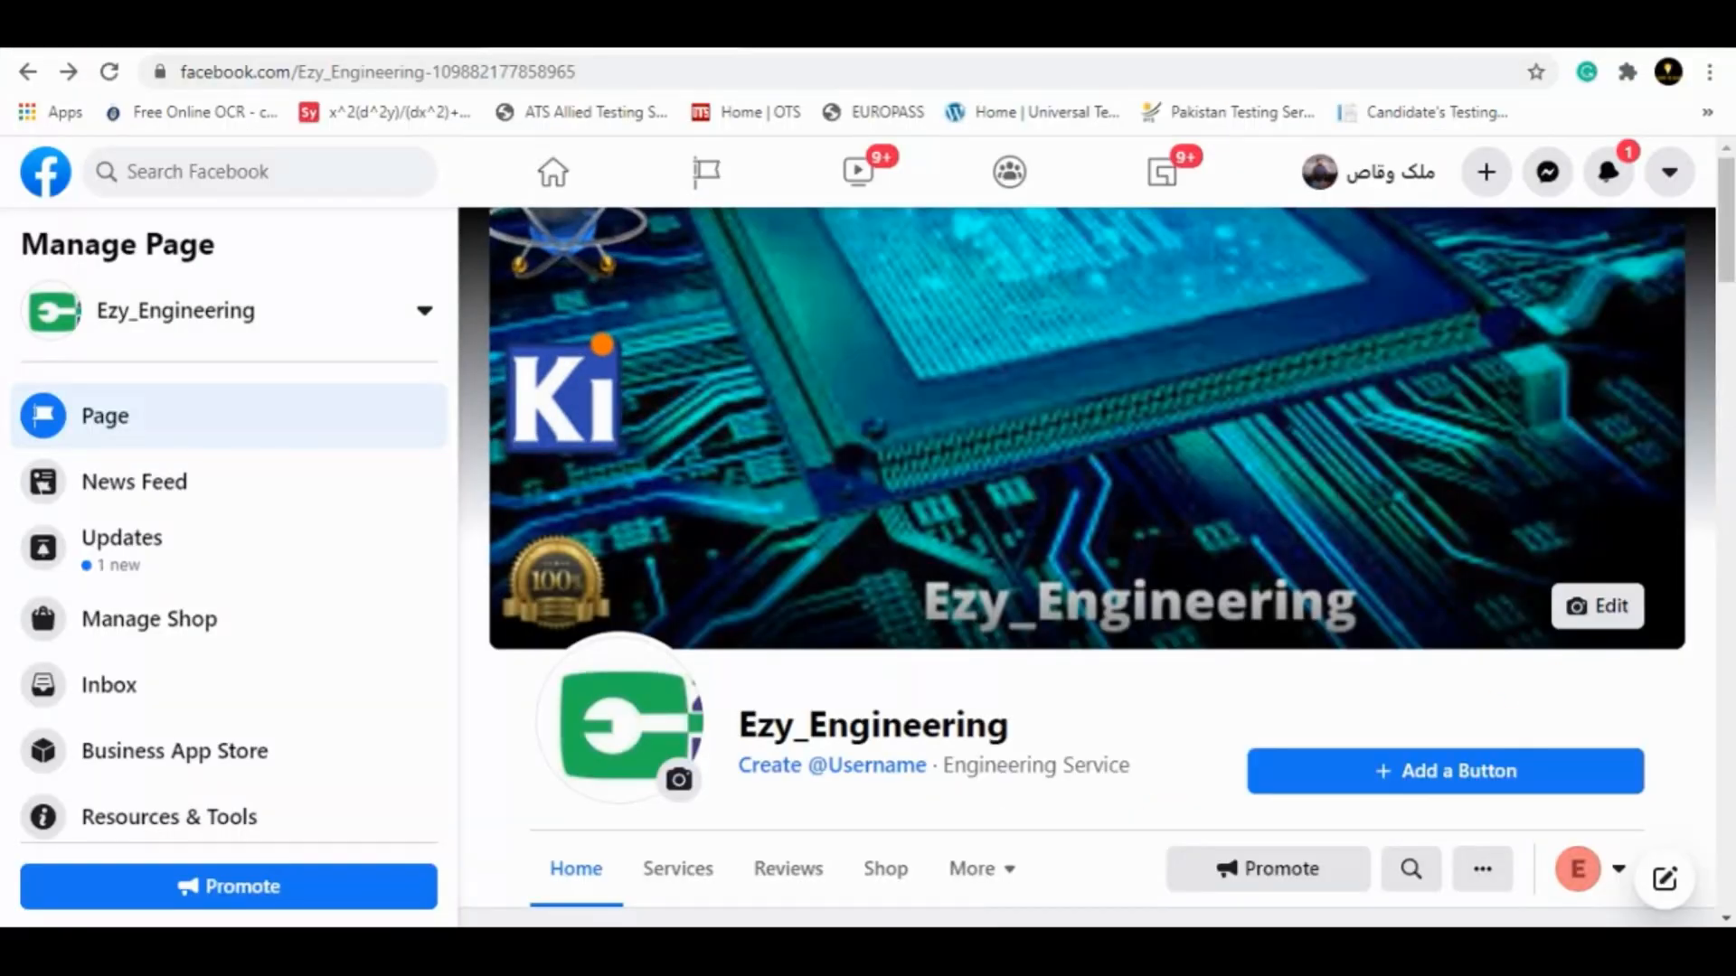
key(alt+Tab)
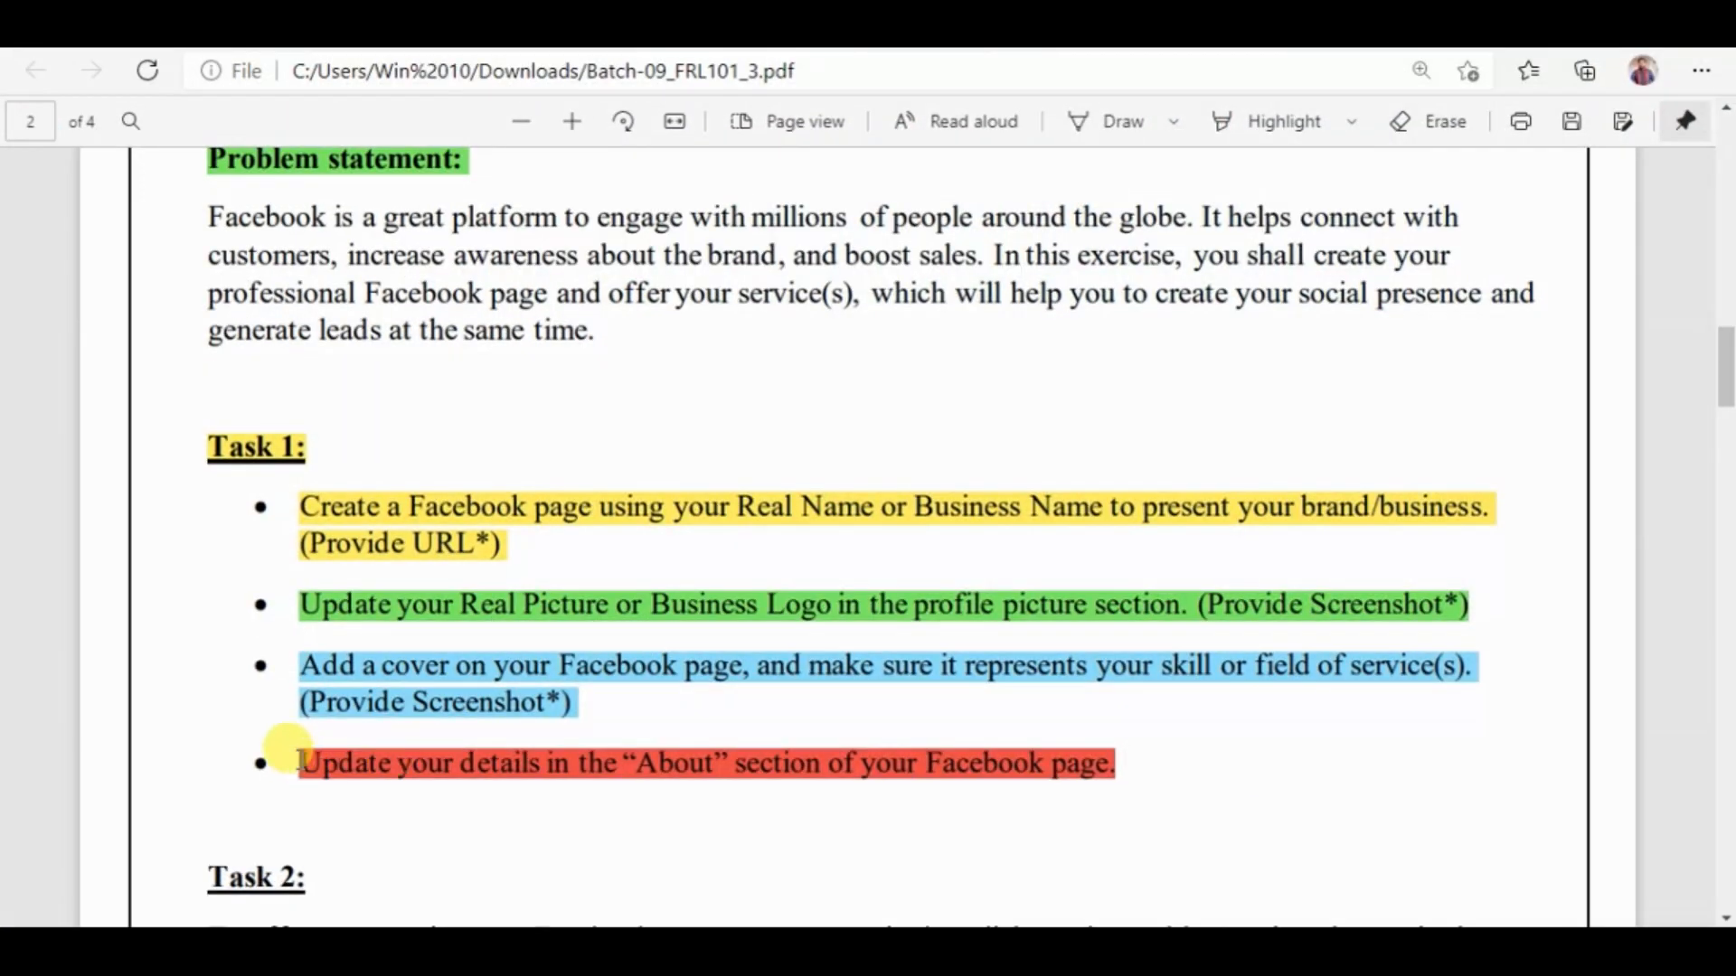
drag(301, 763, 1112, 777)
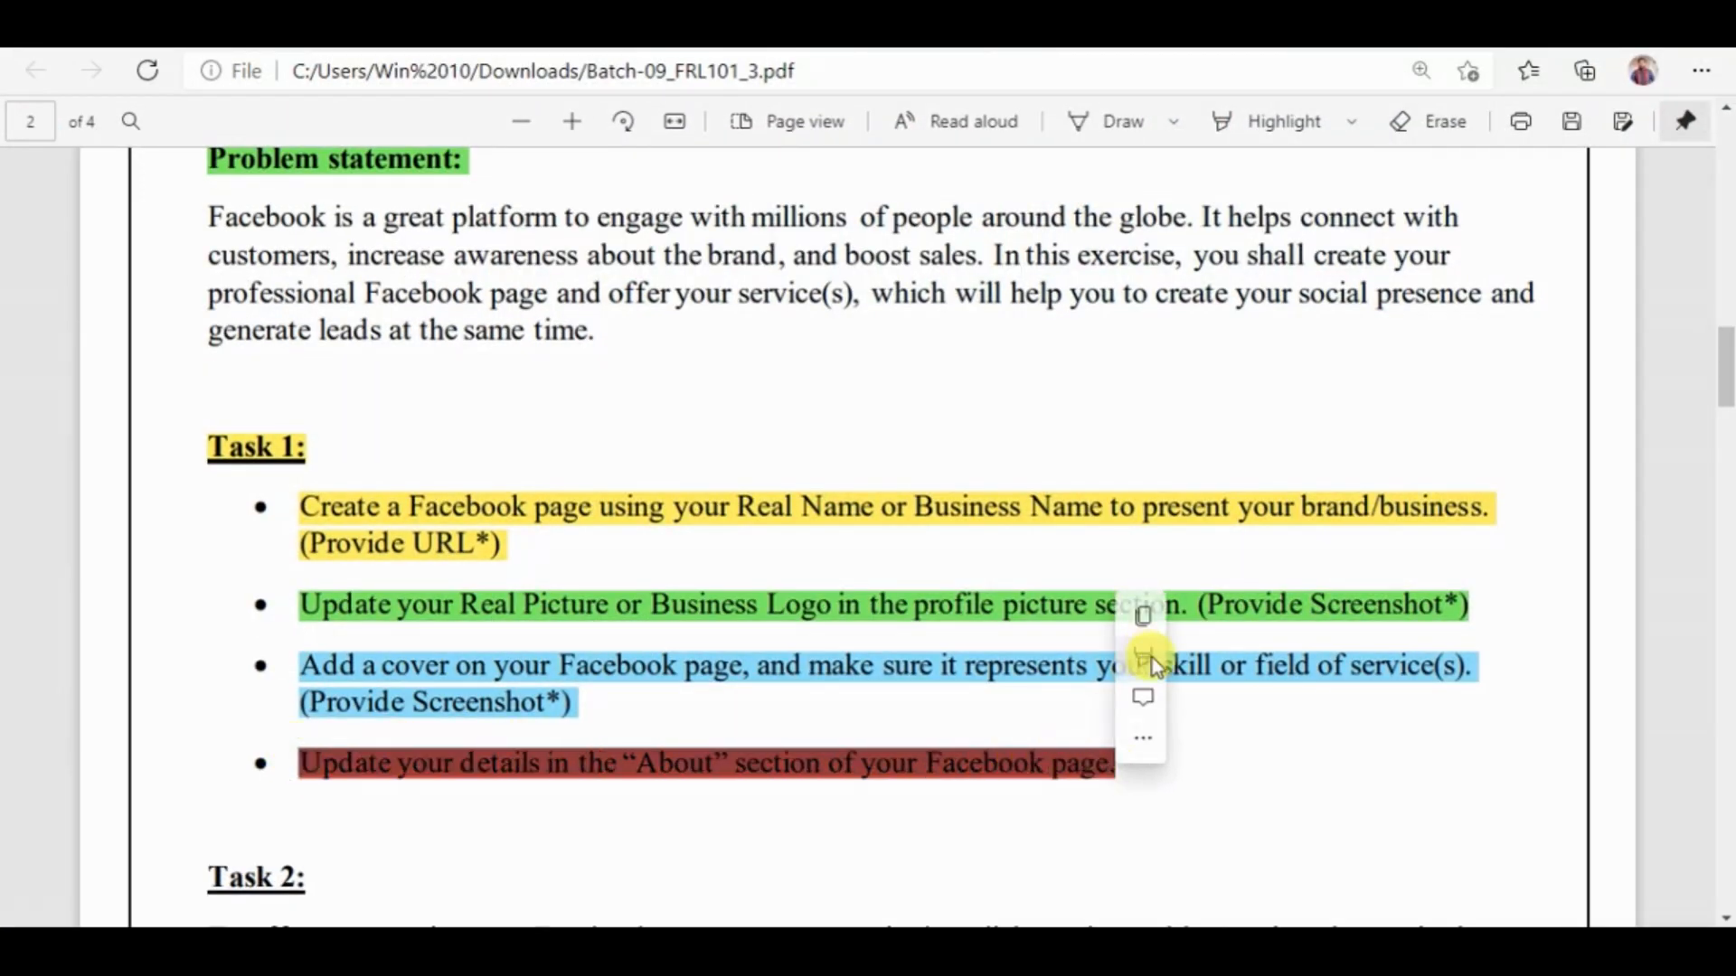
mouse_move(1180, 657)
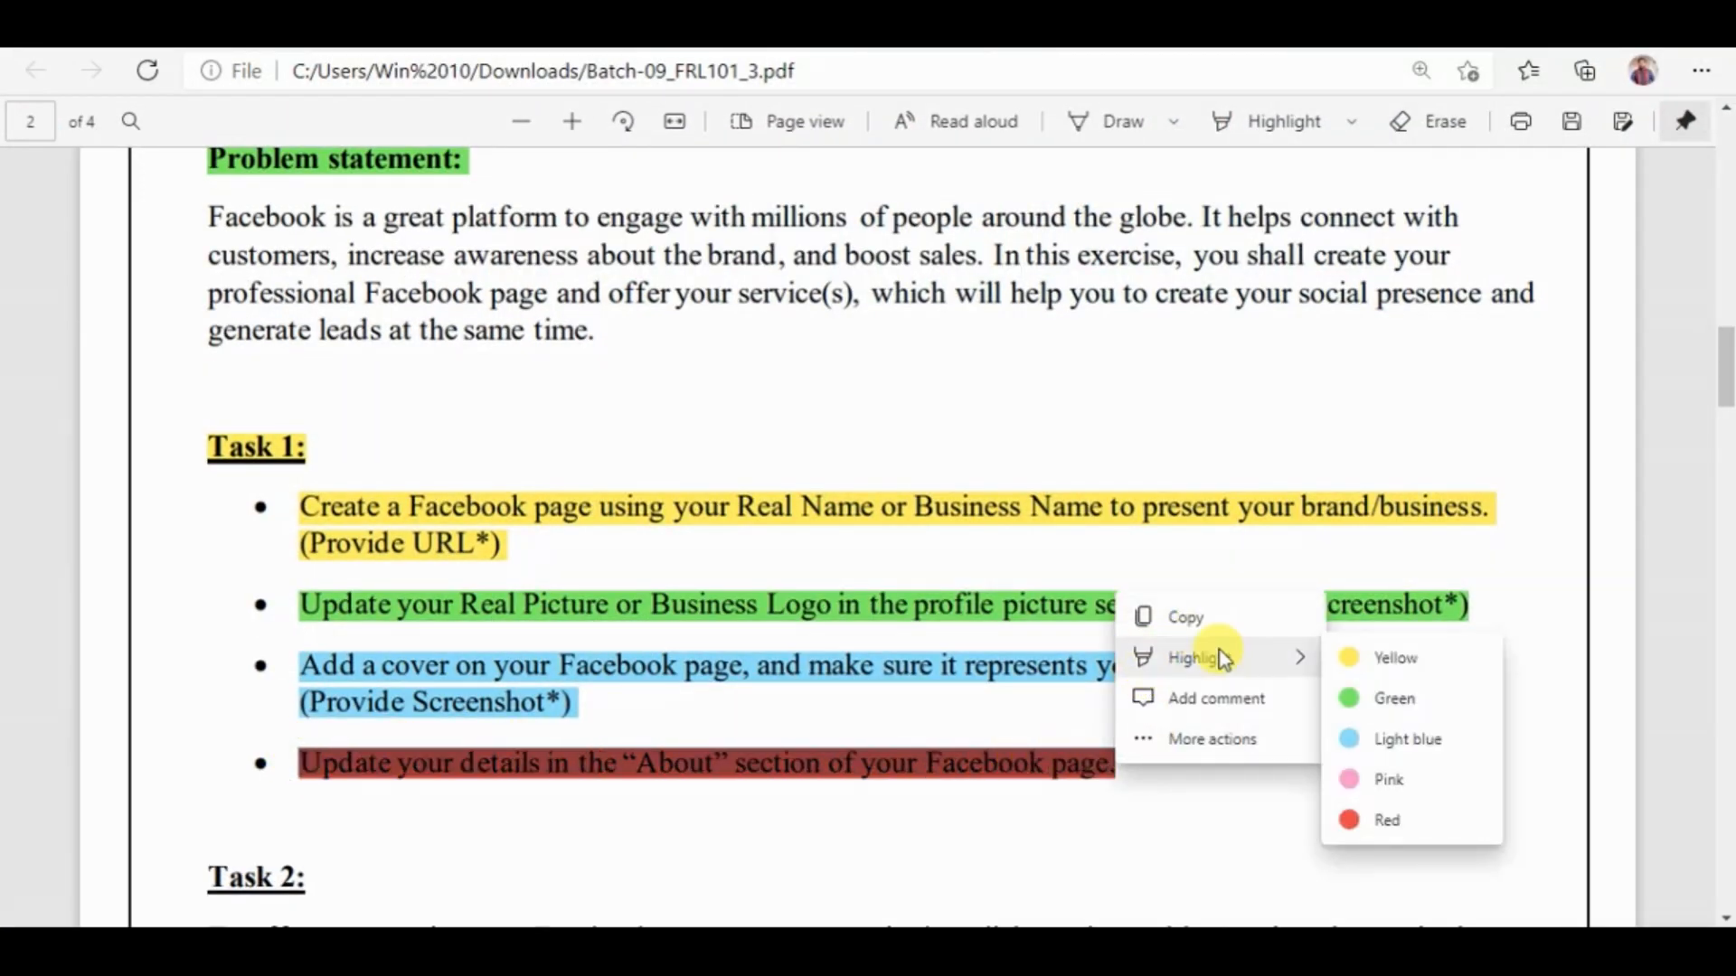
click(1167, 615)
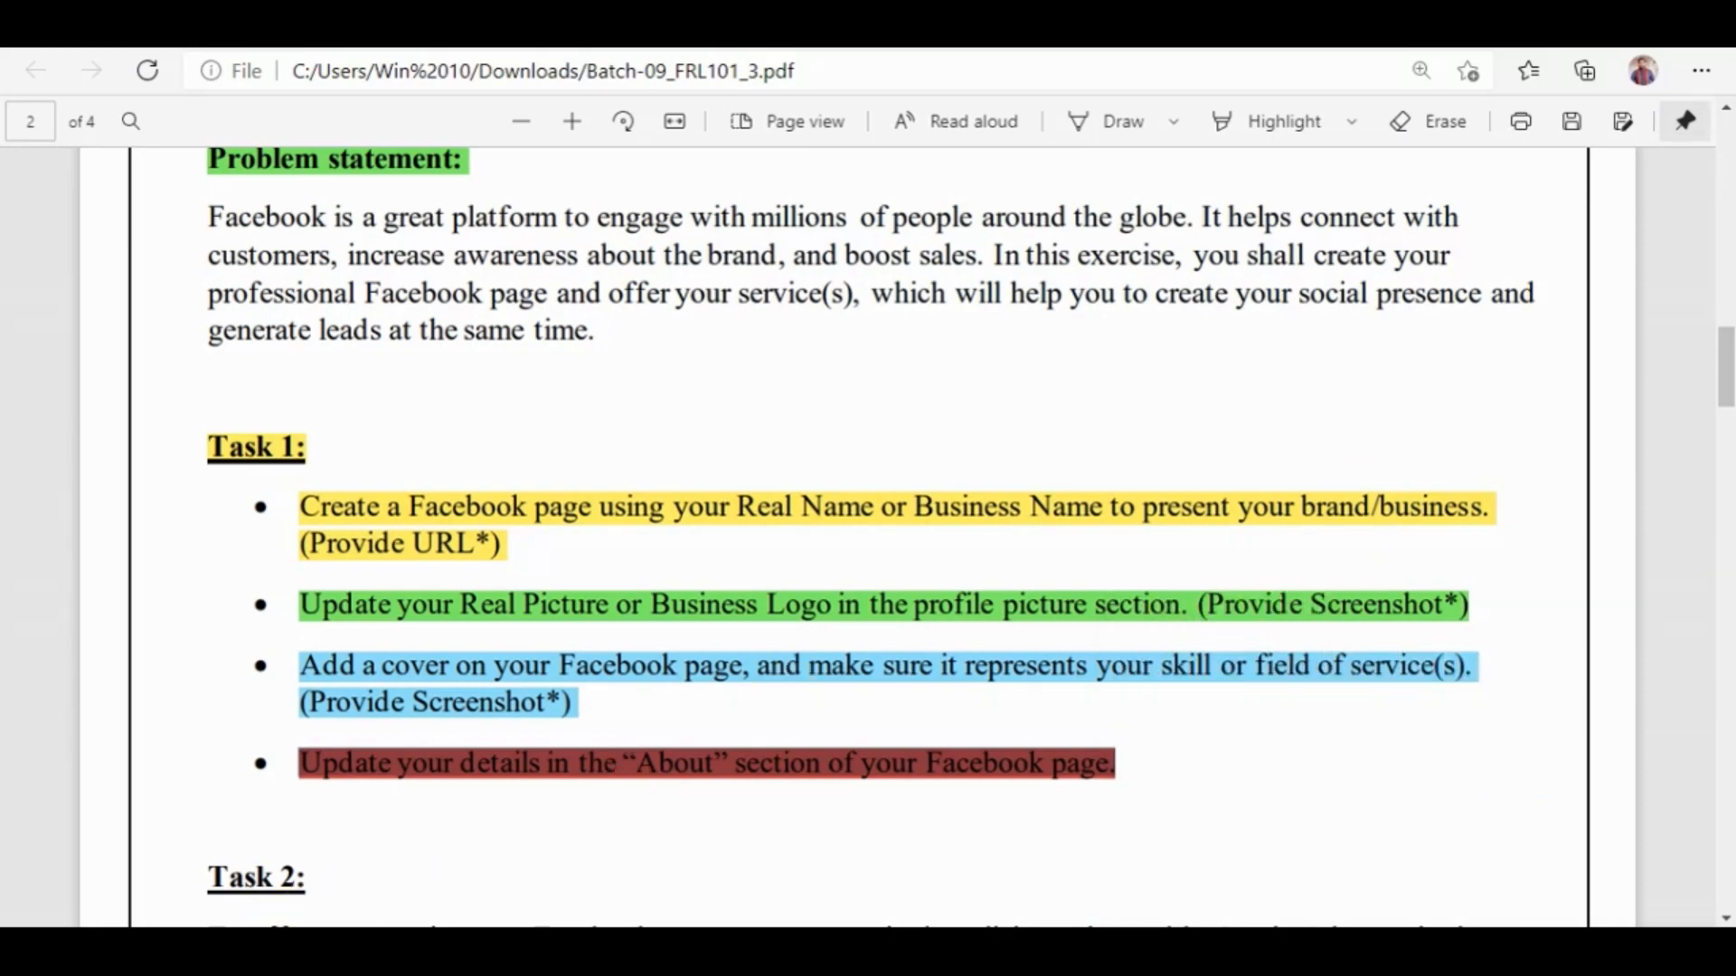
key(alt+Tab)
key(ctrl+v)
Step: Edit the Facebook page's About description, removing the trailing "E" after "Electrical" and adding a comma before "and statistics"
scroll(868, 543, down, 1)
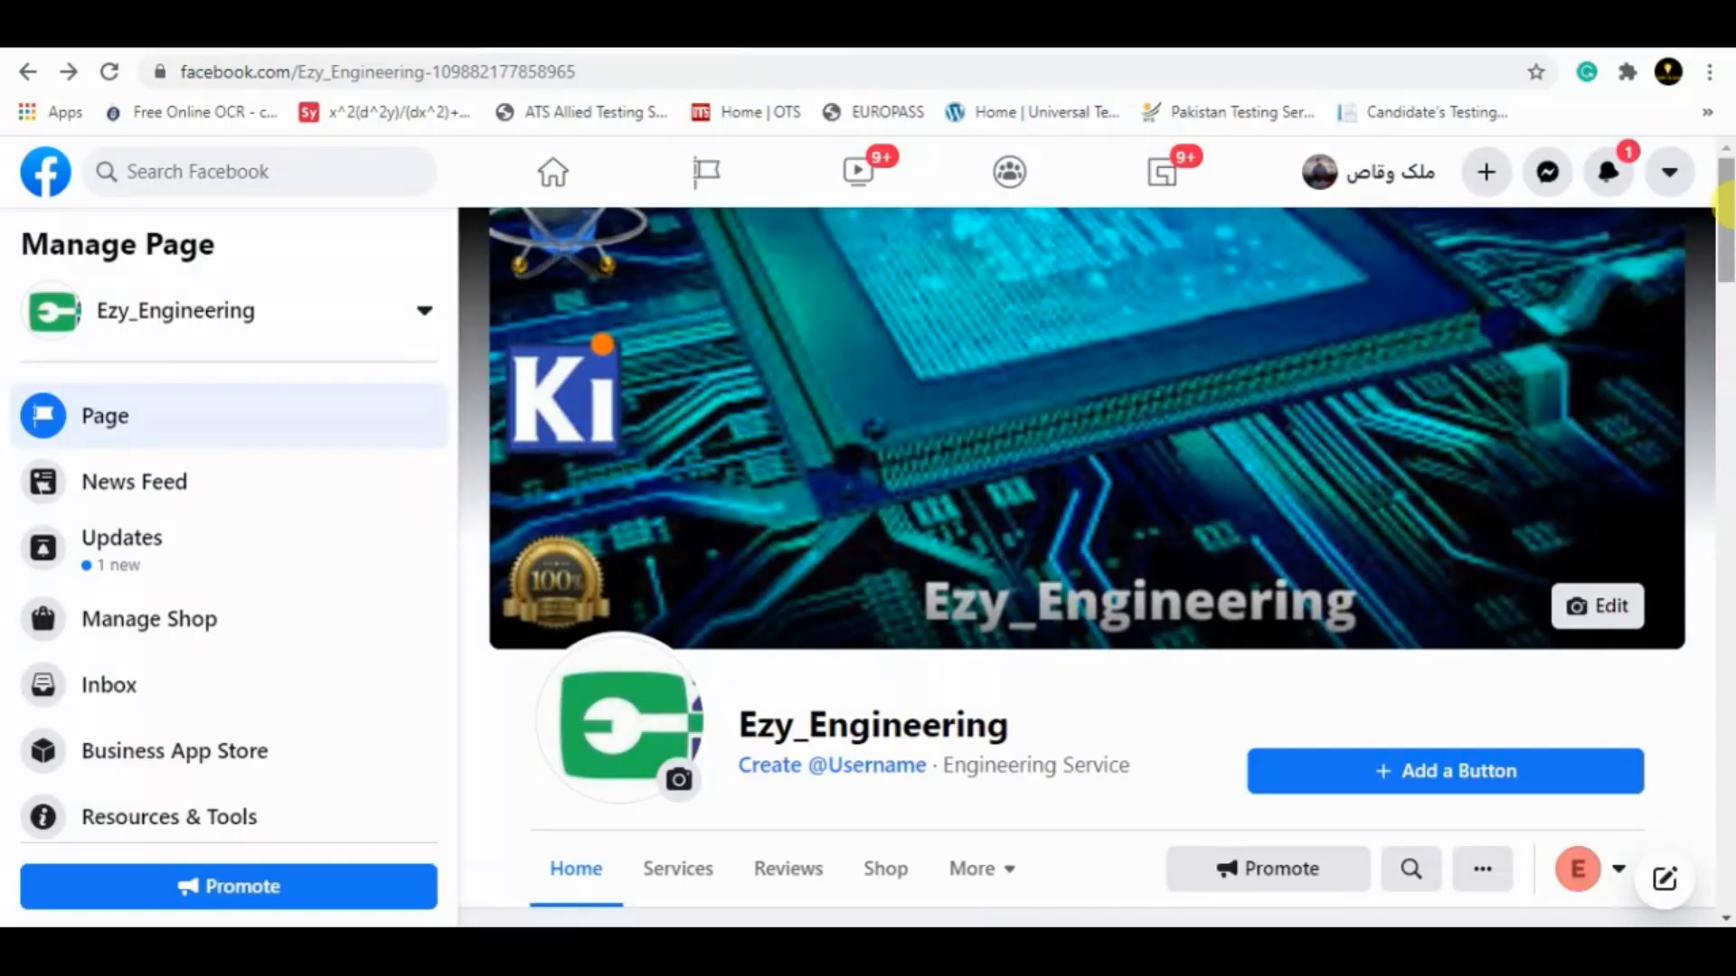
scroll(1722, 237, down, 2)
drag(1722, 253, 1723, 719)
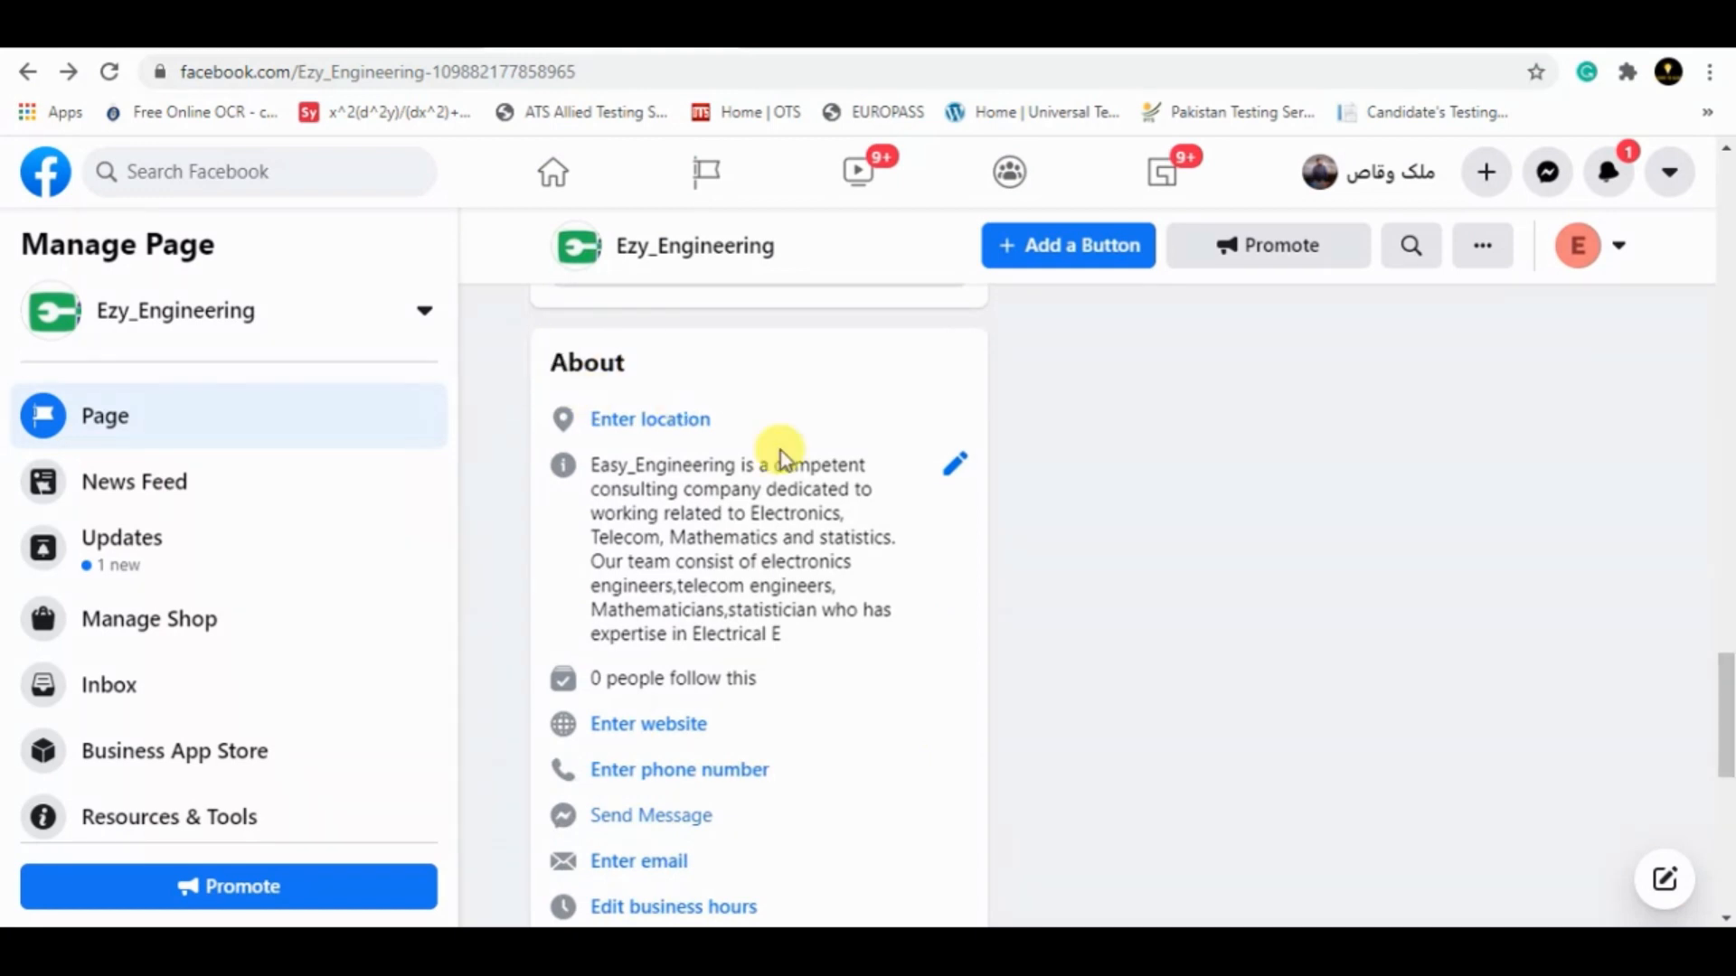
click(956, 466)
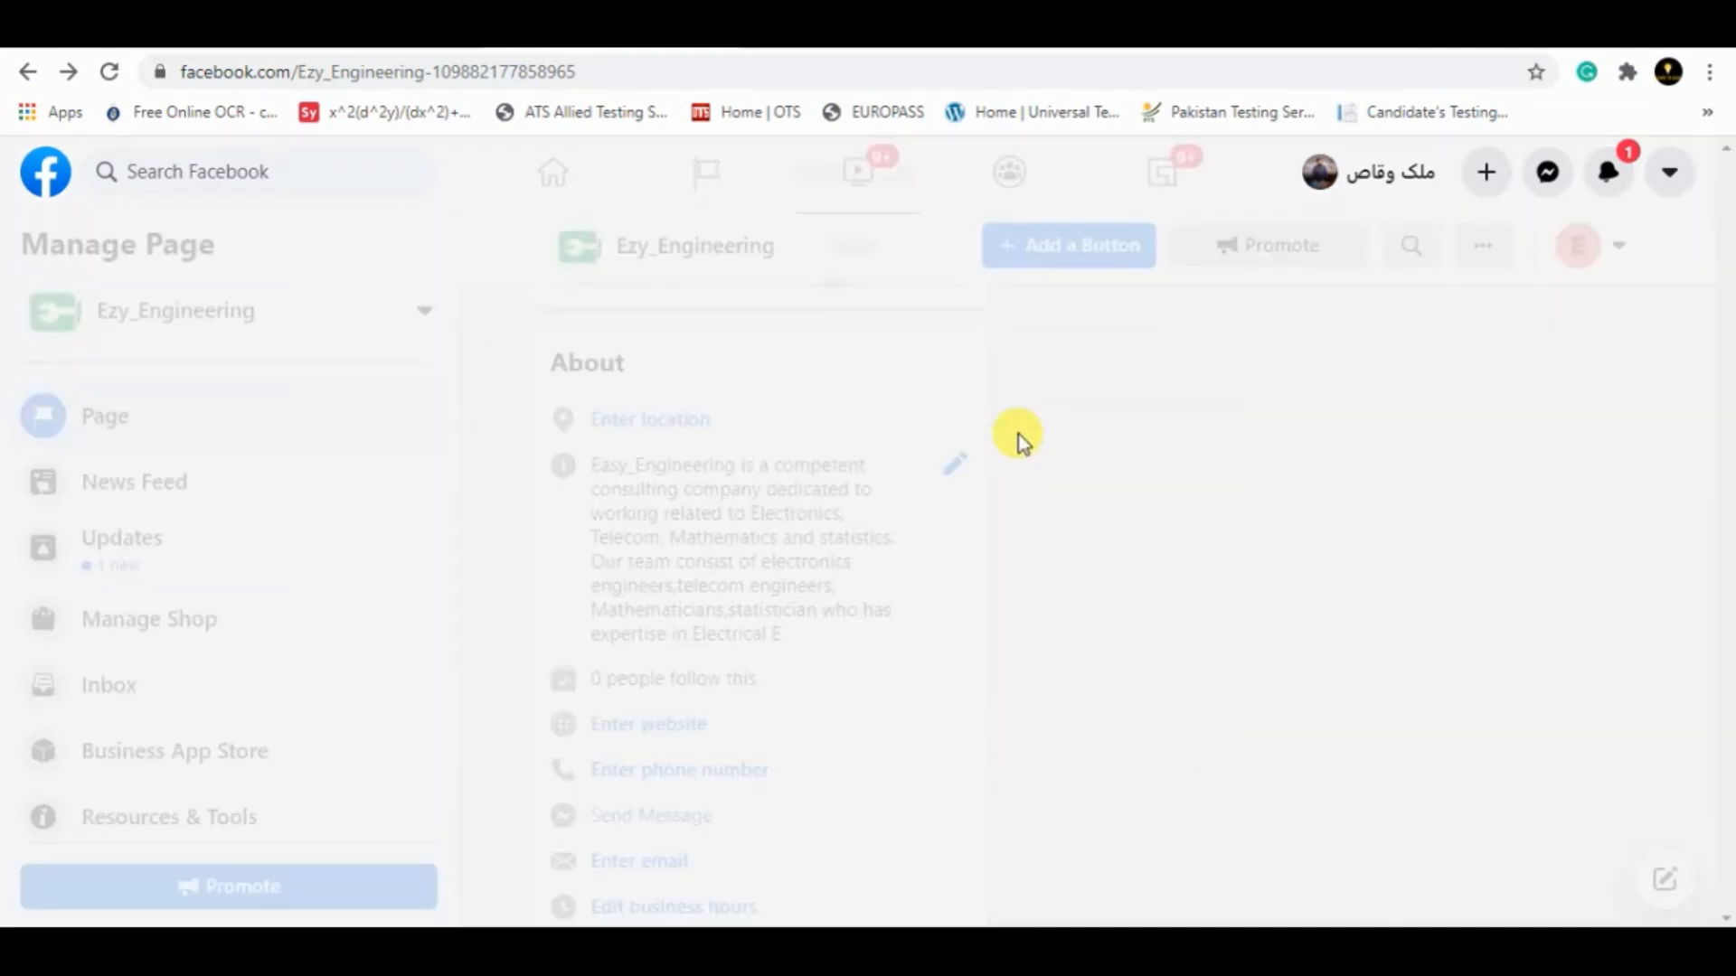
click(782, 634)
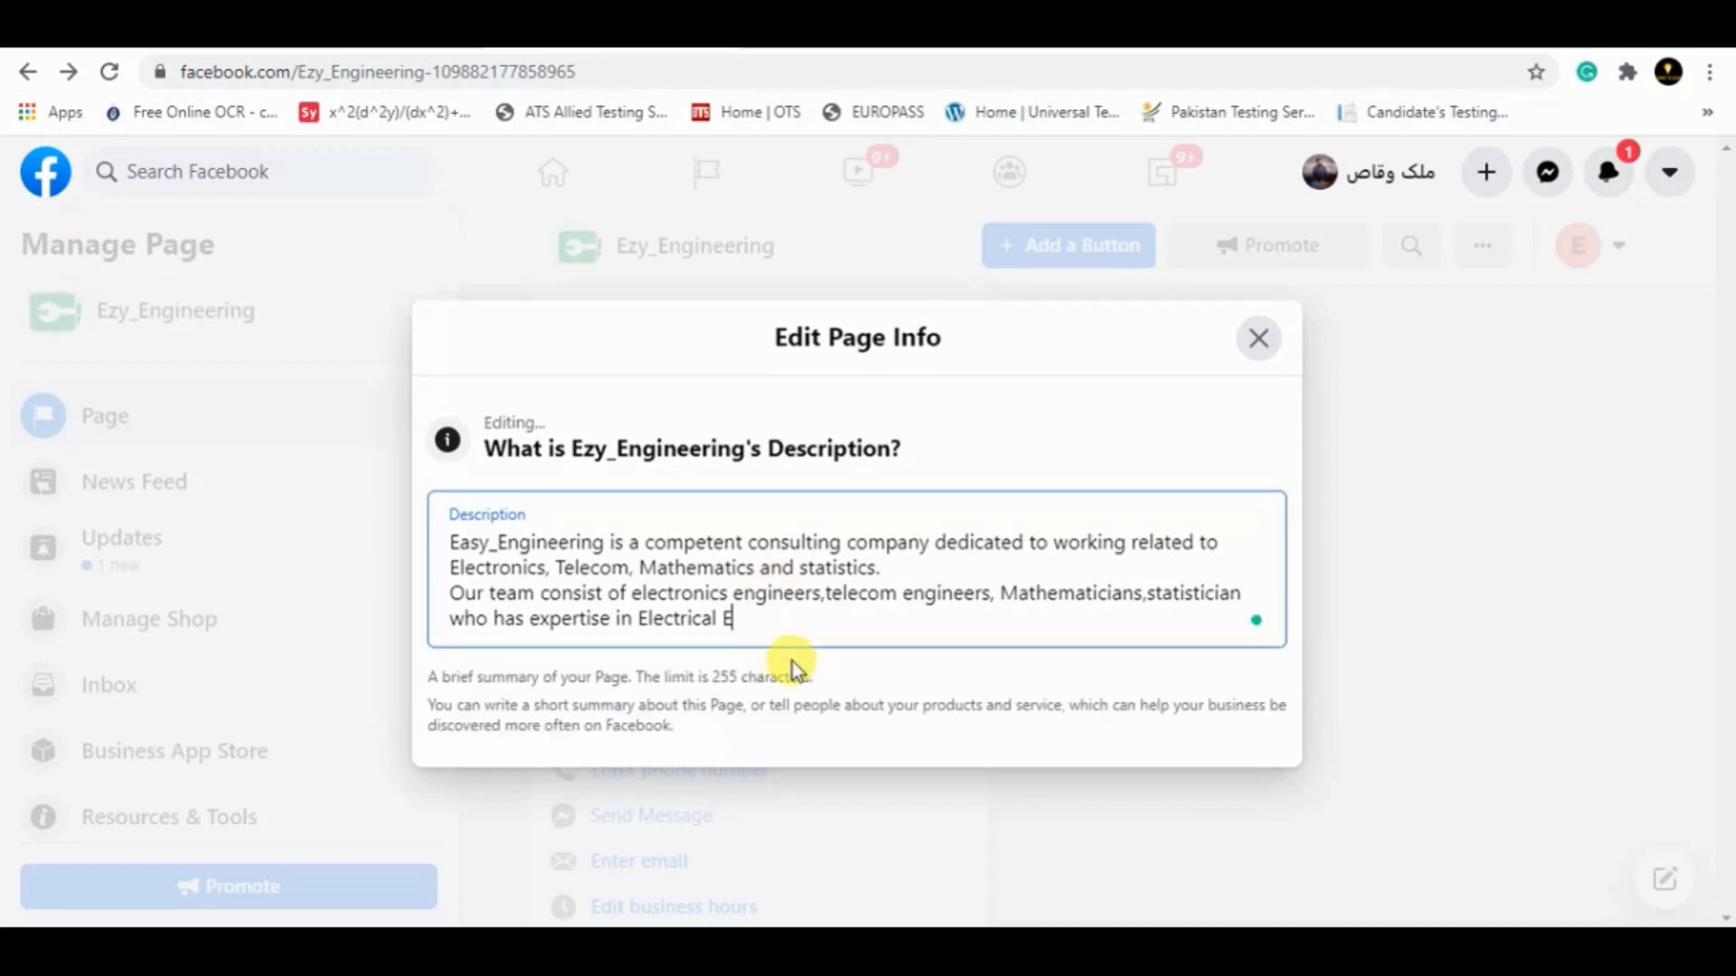
key(BackSpace)
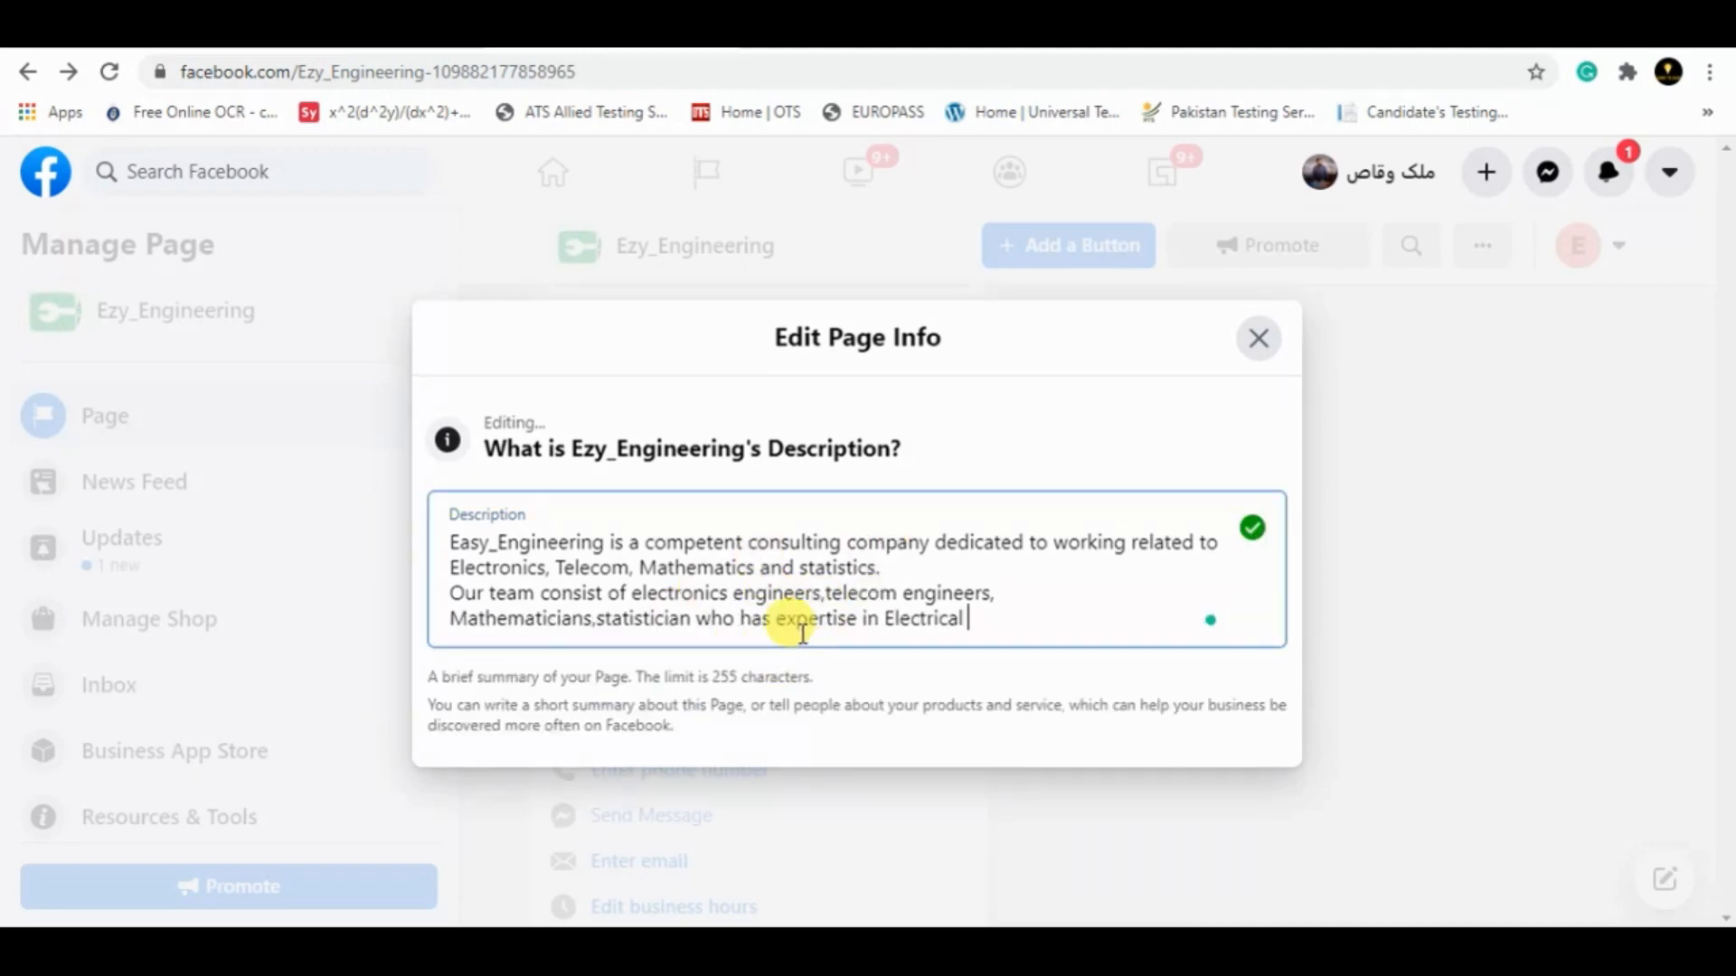
mouse_move(776, 568)
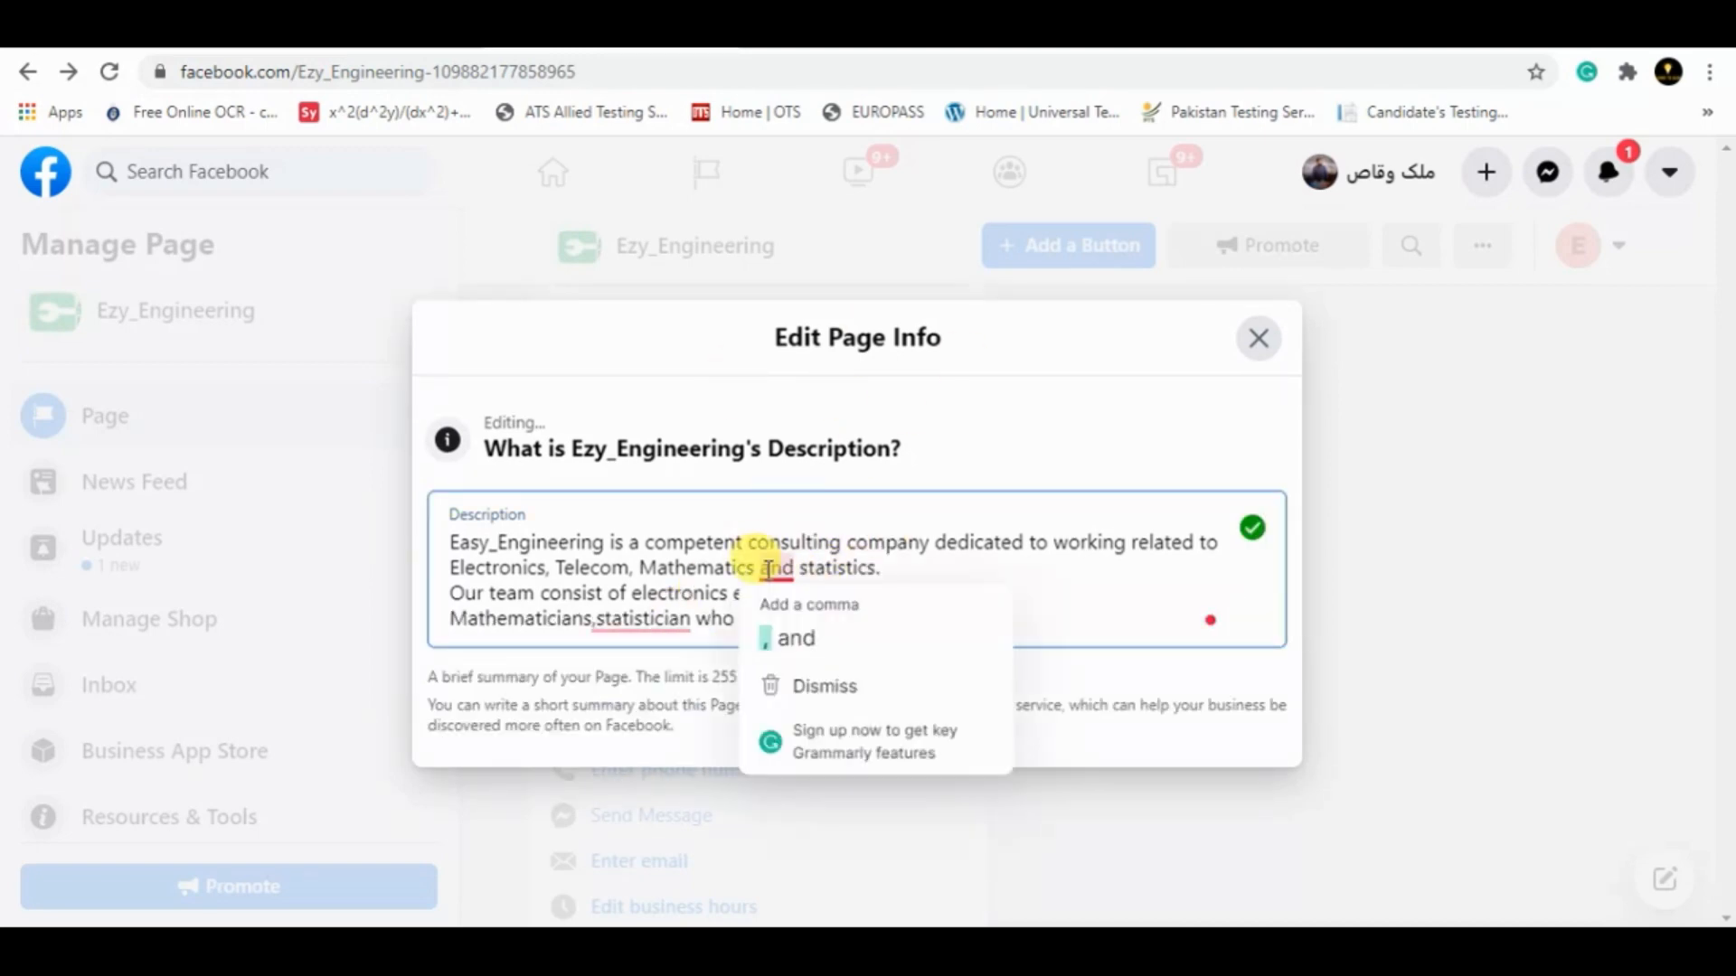
click(796, 638)
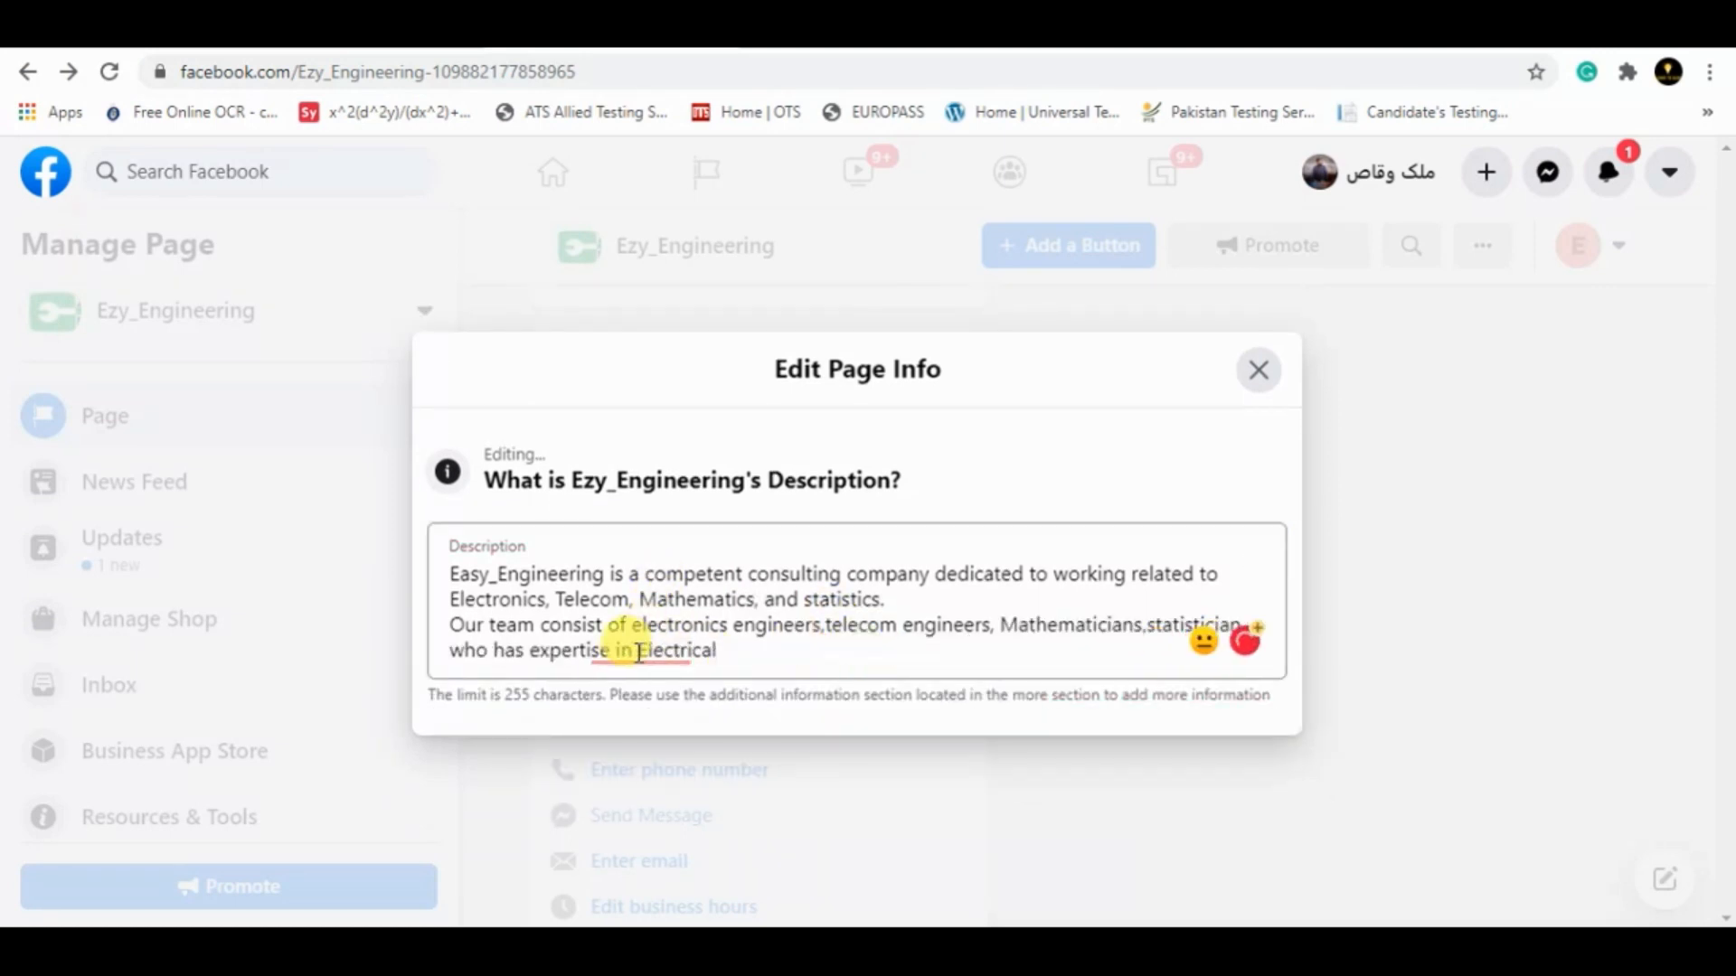
Step: Try to apply the suggested spaces before "statistician" and "telecom" in the description
mouse_move(1182, 630)
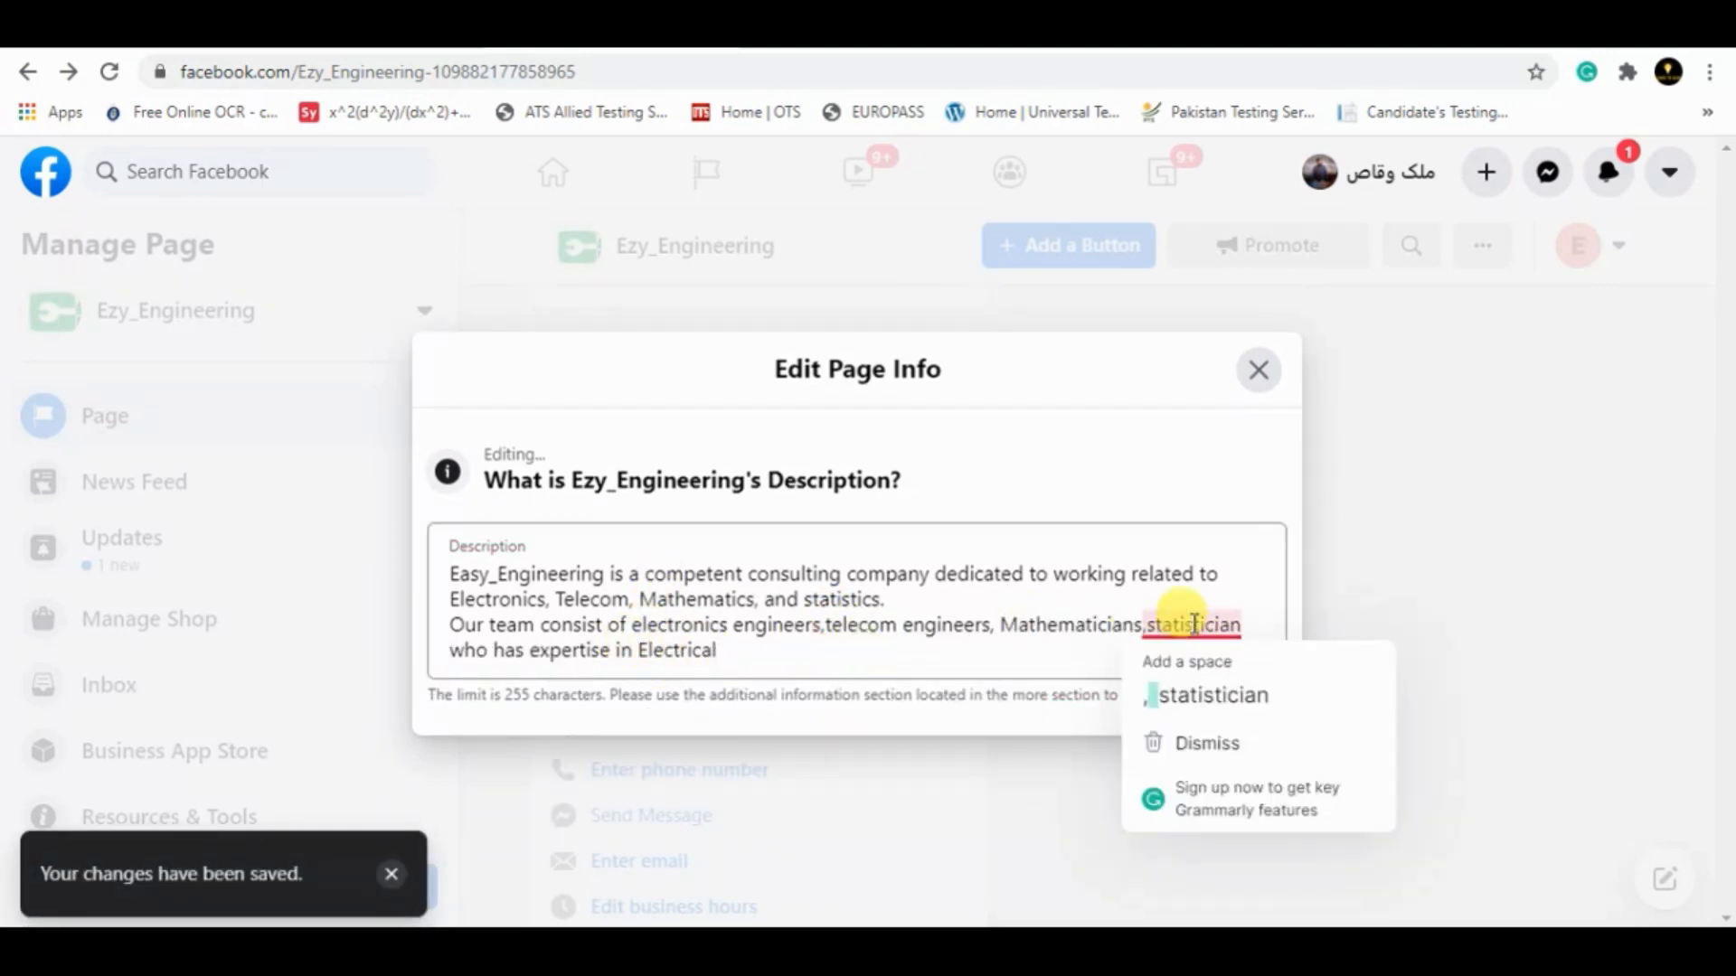
click(1211, 667)
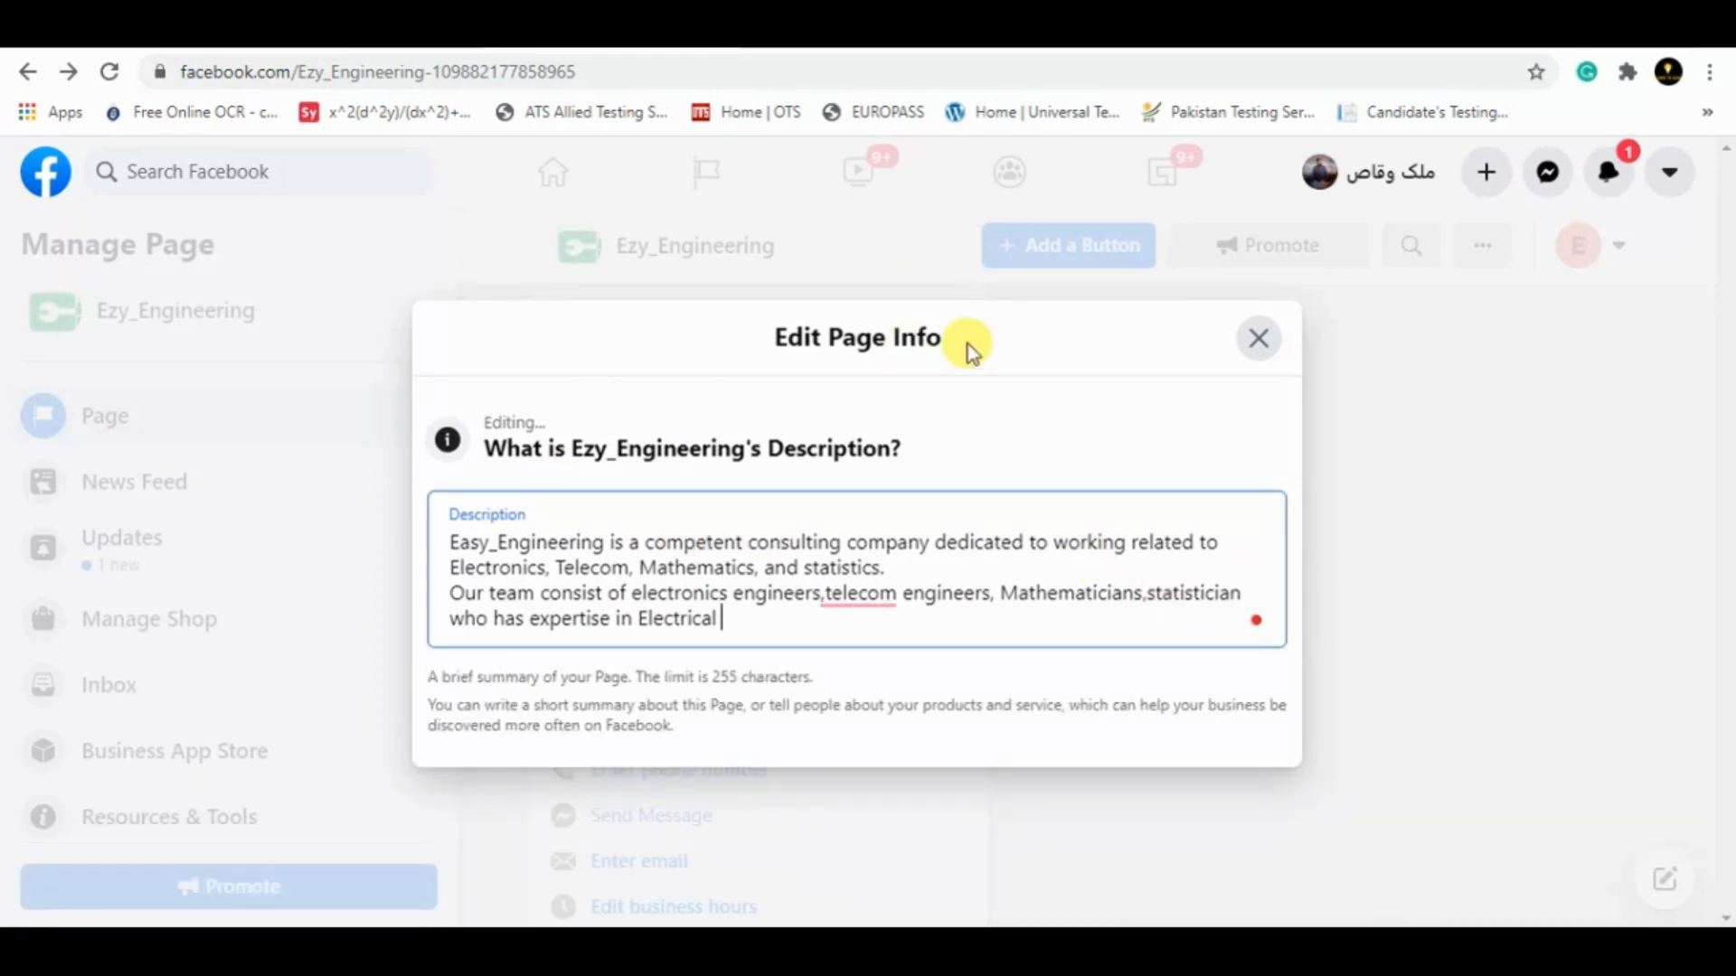
mouse_move(870, 594)
click(874, 661)
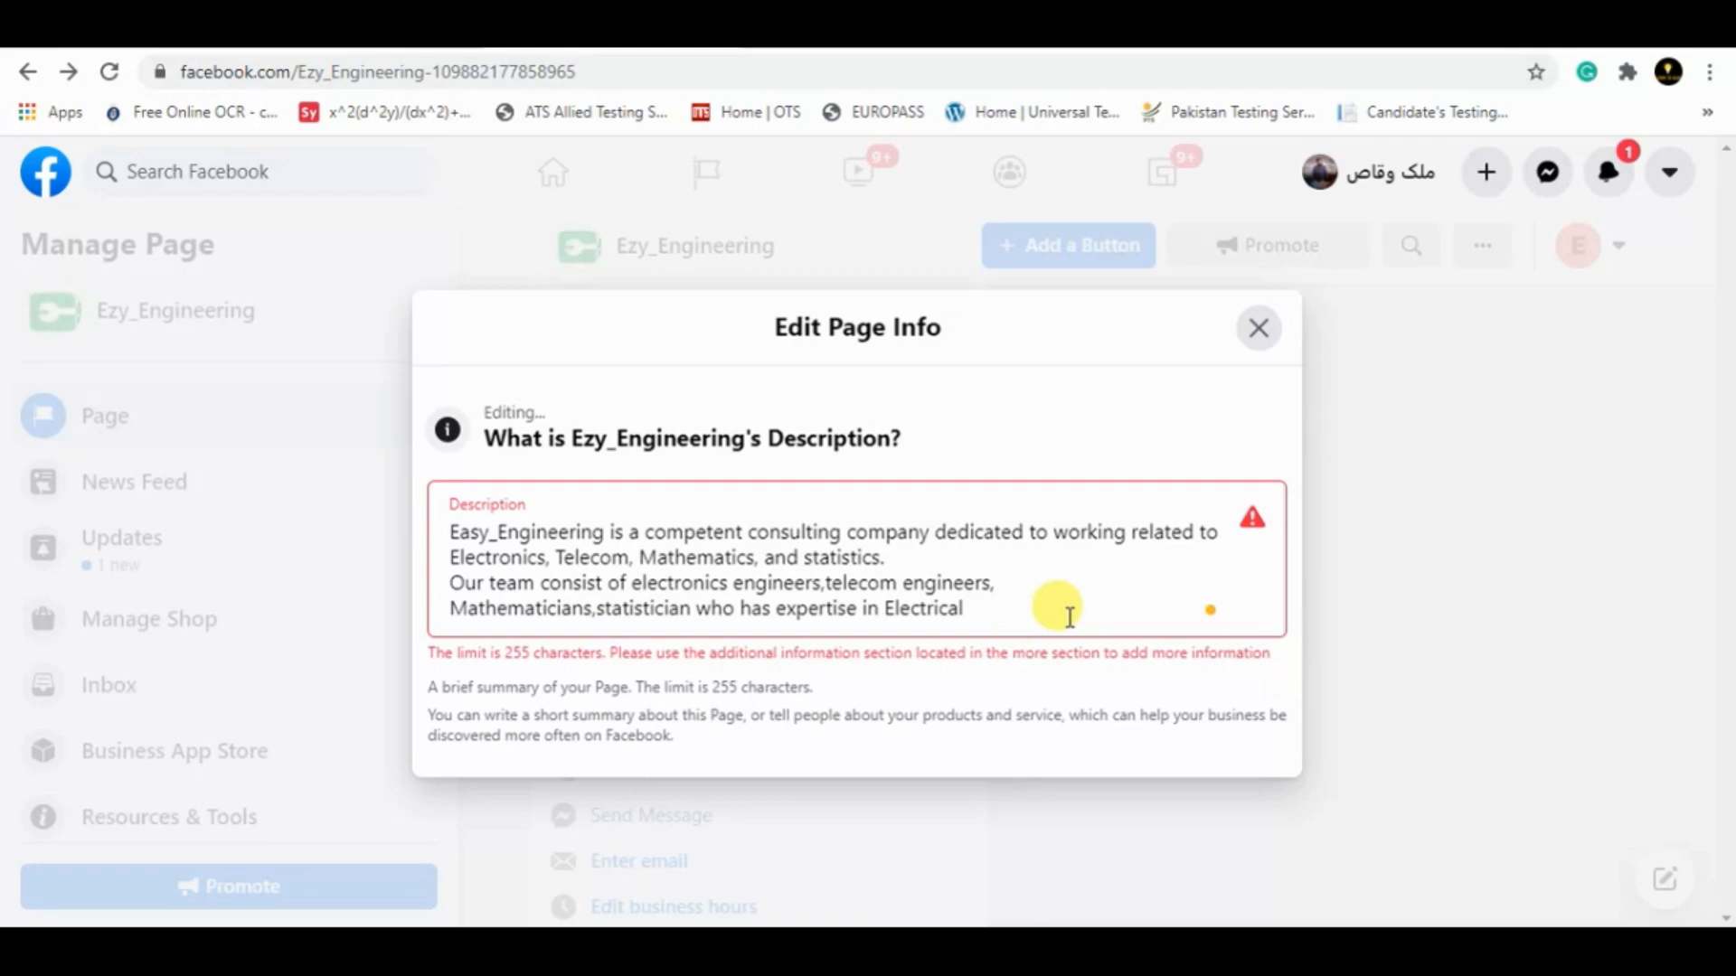
Step: Delete the space after "telecom engineers," in the description and save the page info
click(1022, 594)
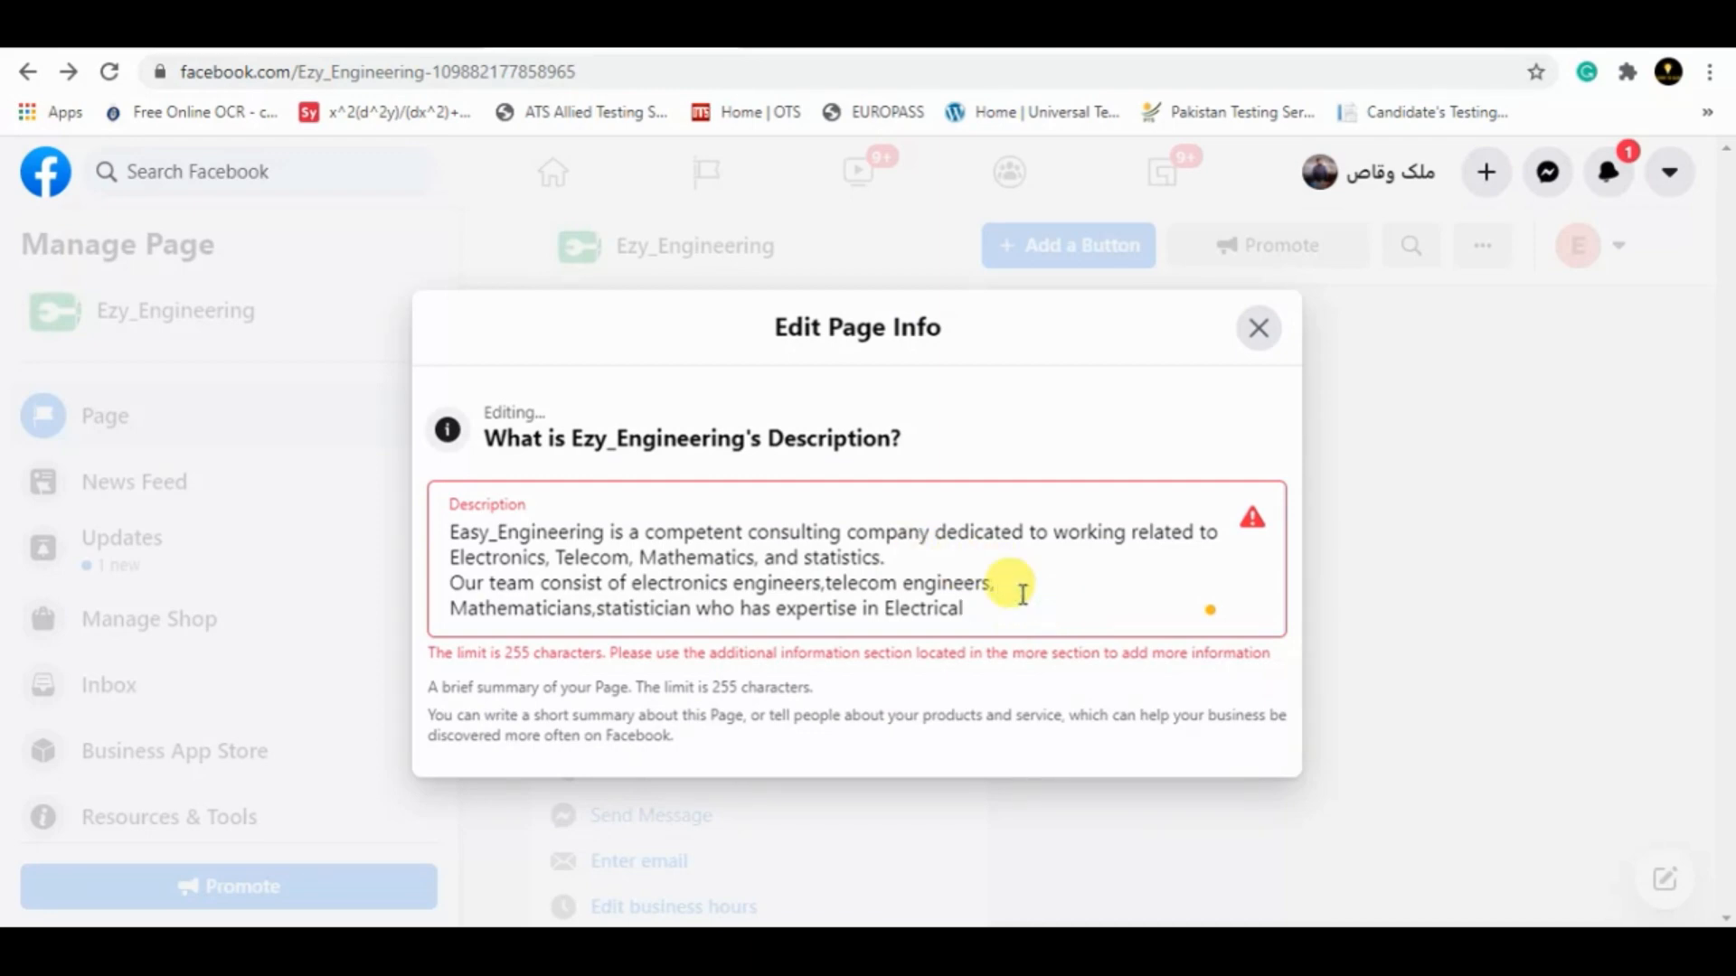
key(Delete)
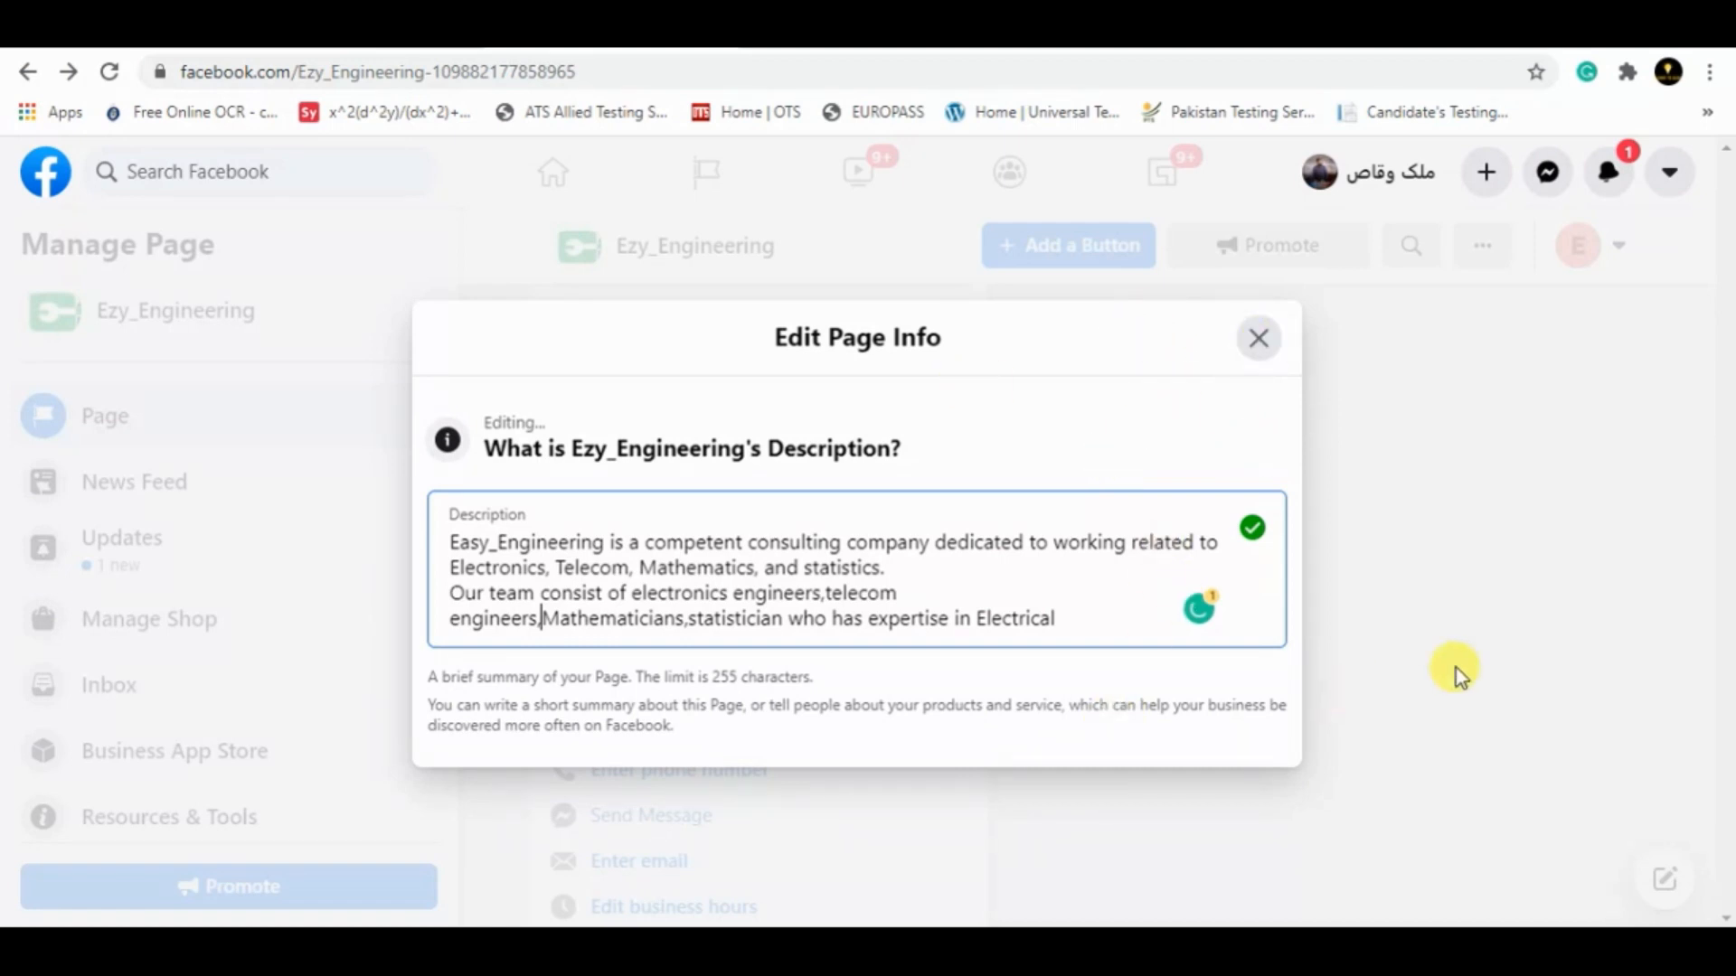
click(838, 810)
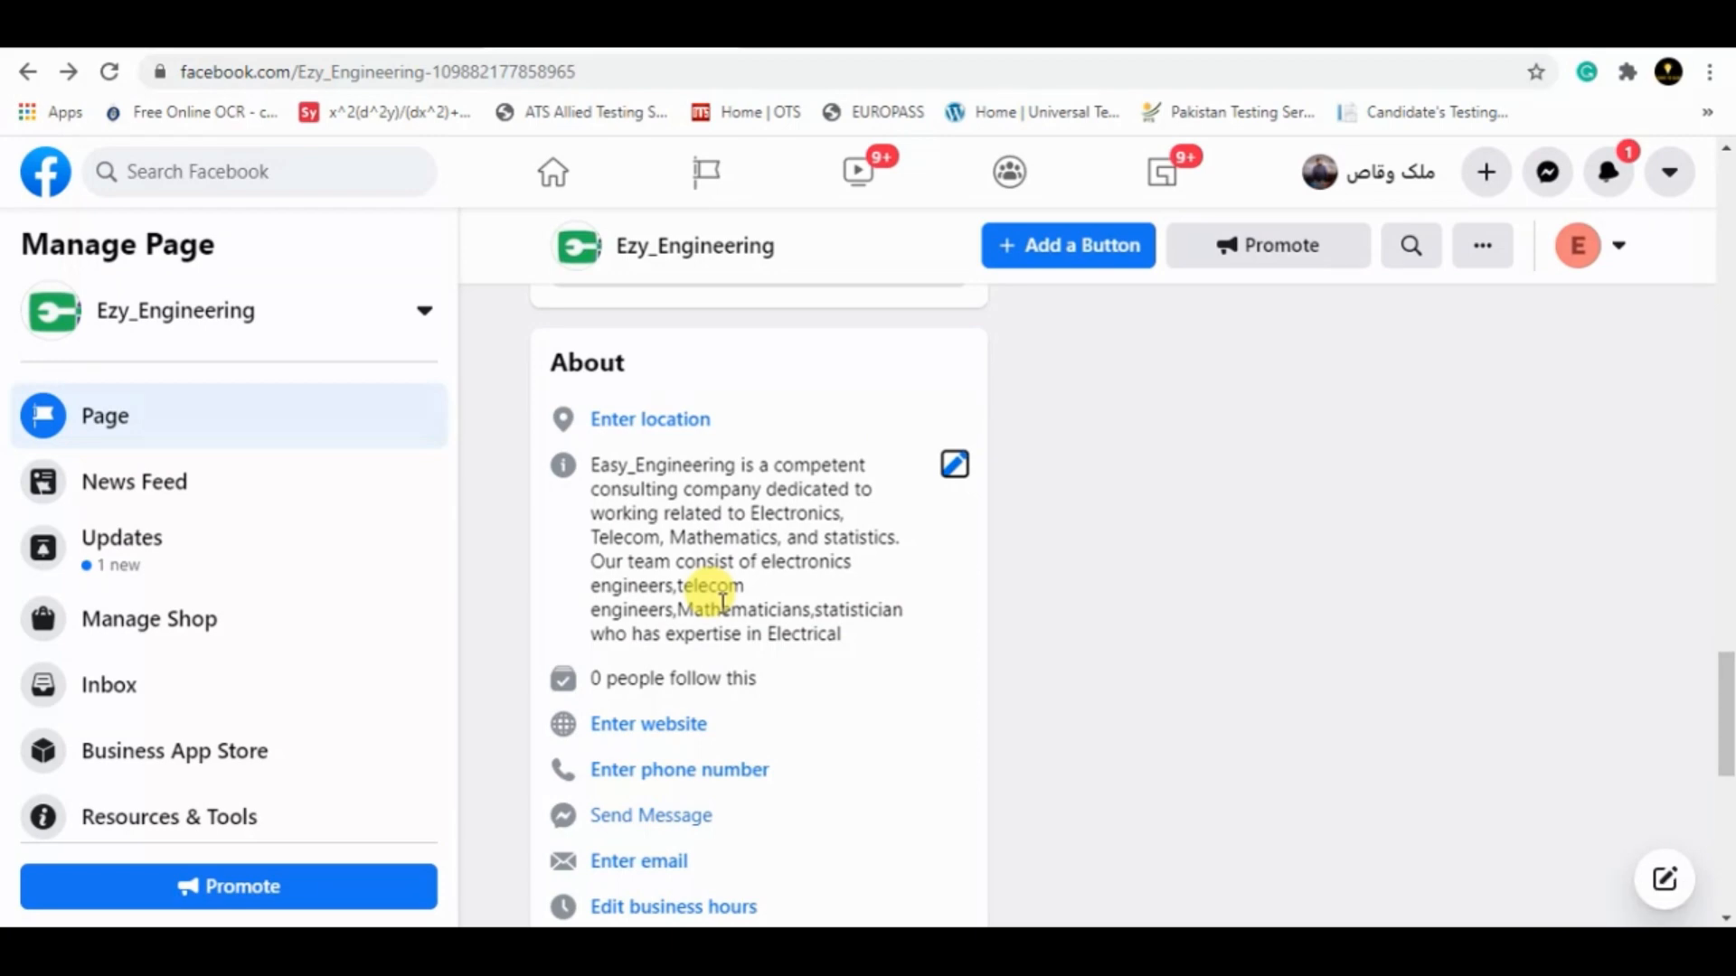
Step: Paste a screenshot of the page's About section under its task line in Word and insert a page break after it
key(super+shift+s)
drag(433, 282, 1152, 696)
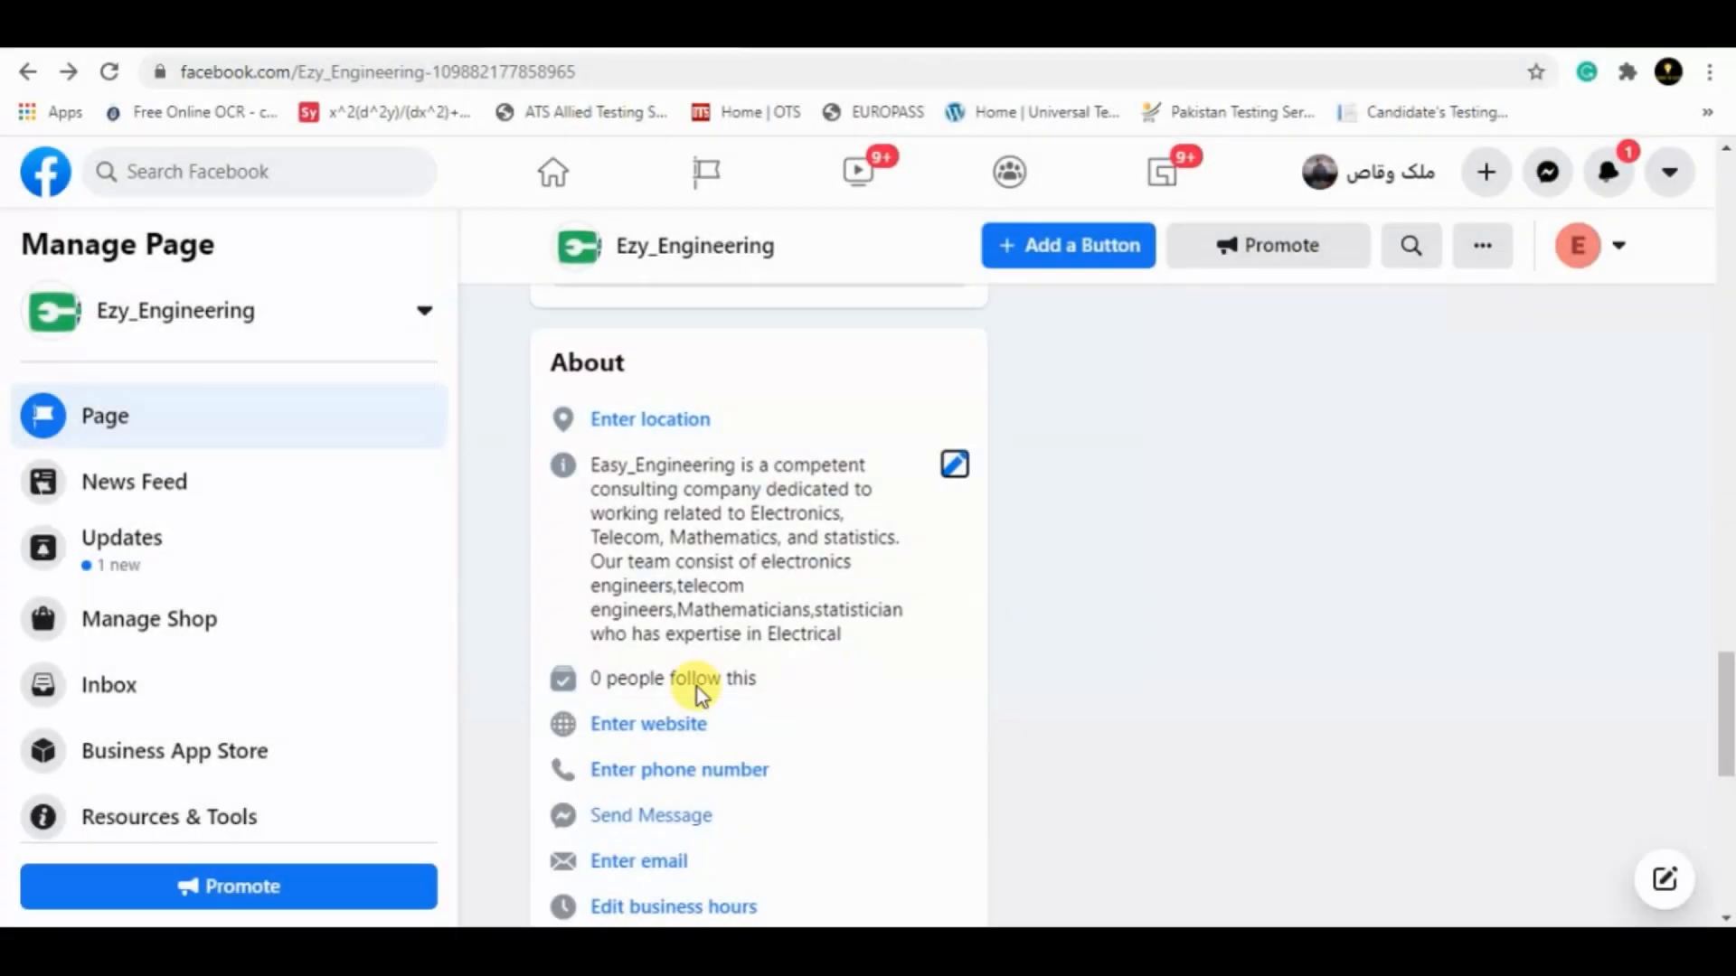
click(290, 949)
key(ctrl+v)
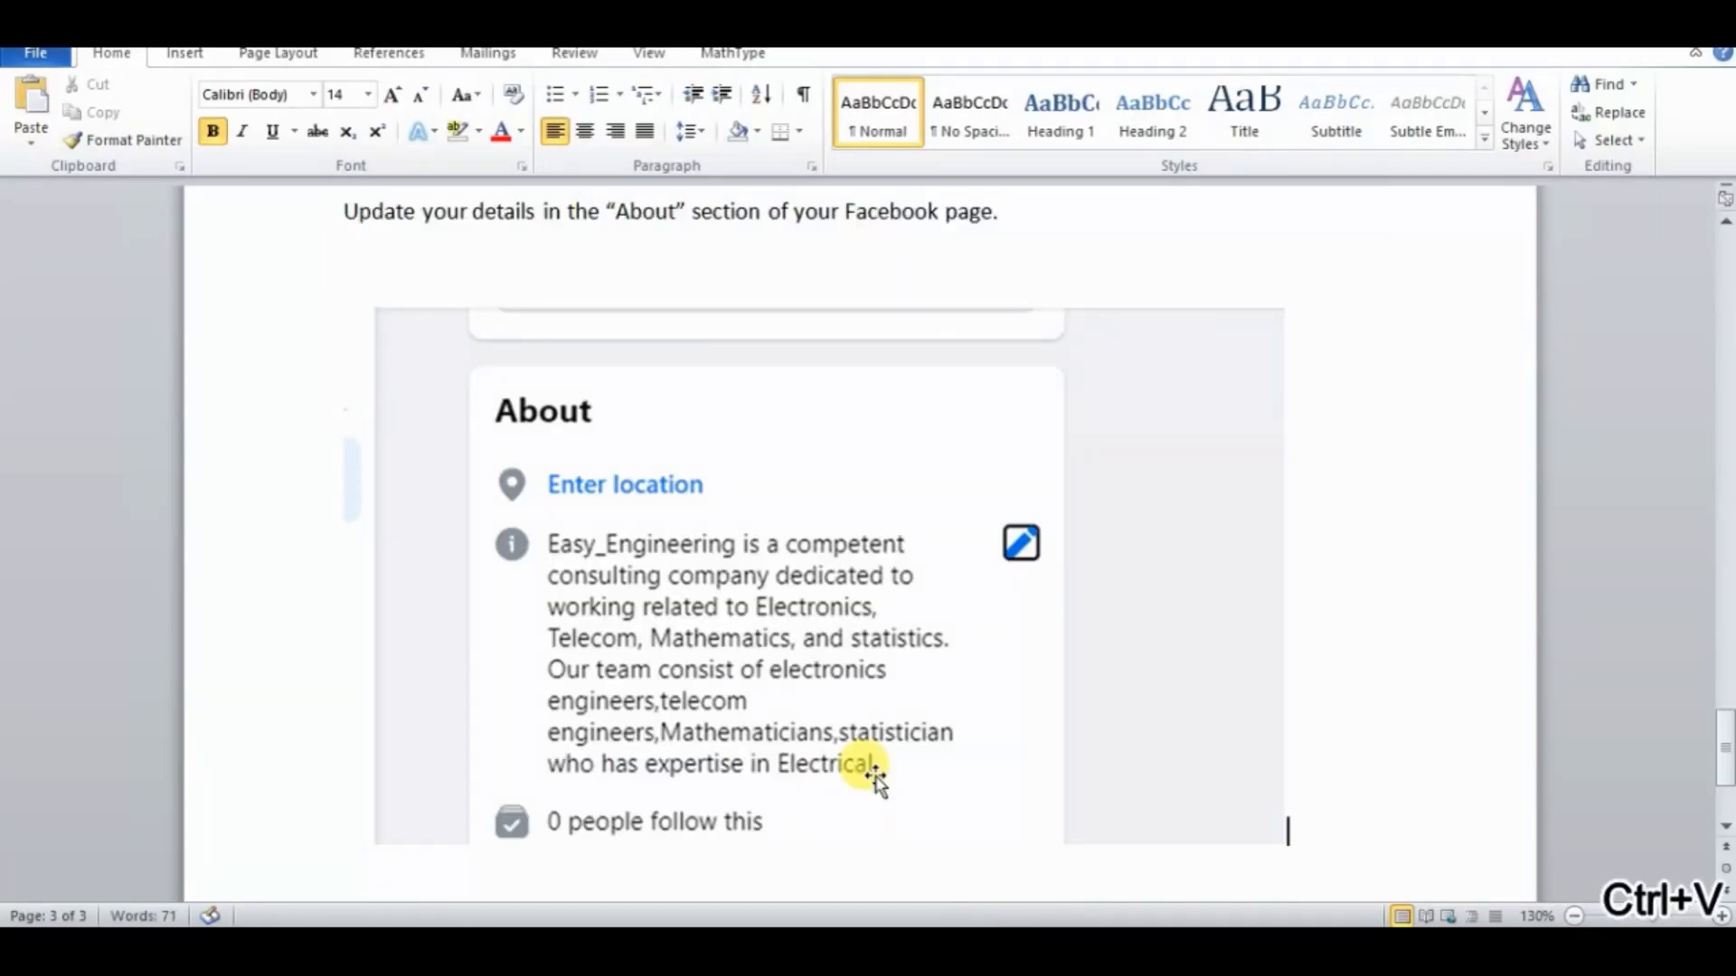
drag(1722, 747, 1722, 775)
key(ctrl+Return)
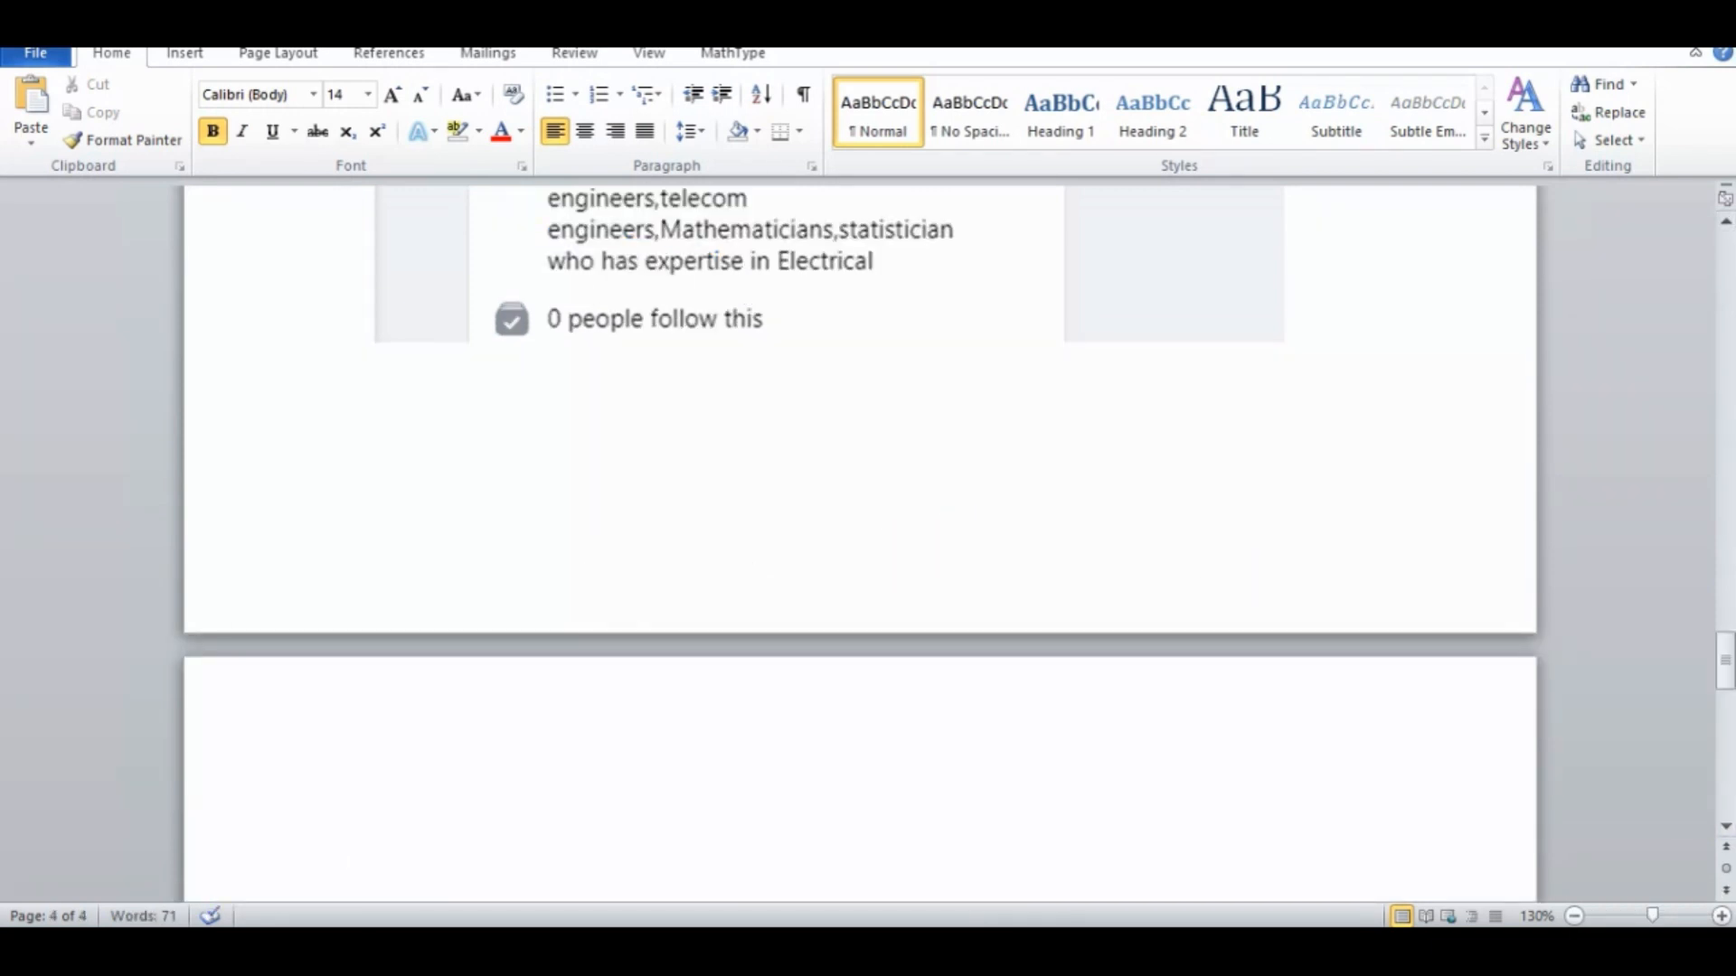
Step: Copy the "Task 2:" heading from the exercise PDF and paste it onto the new page of the Word document
key(alt+Tab)
drag(1725, 373, 1723, 427)
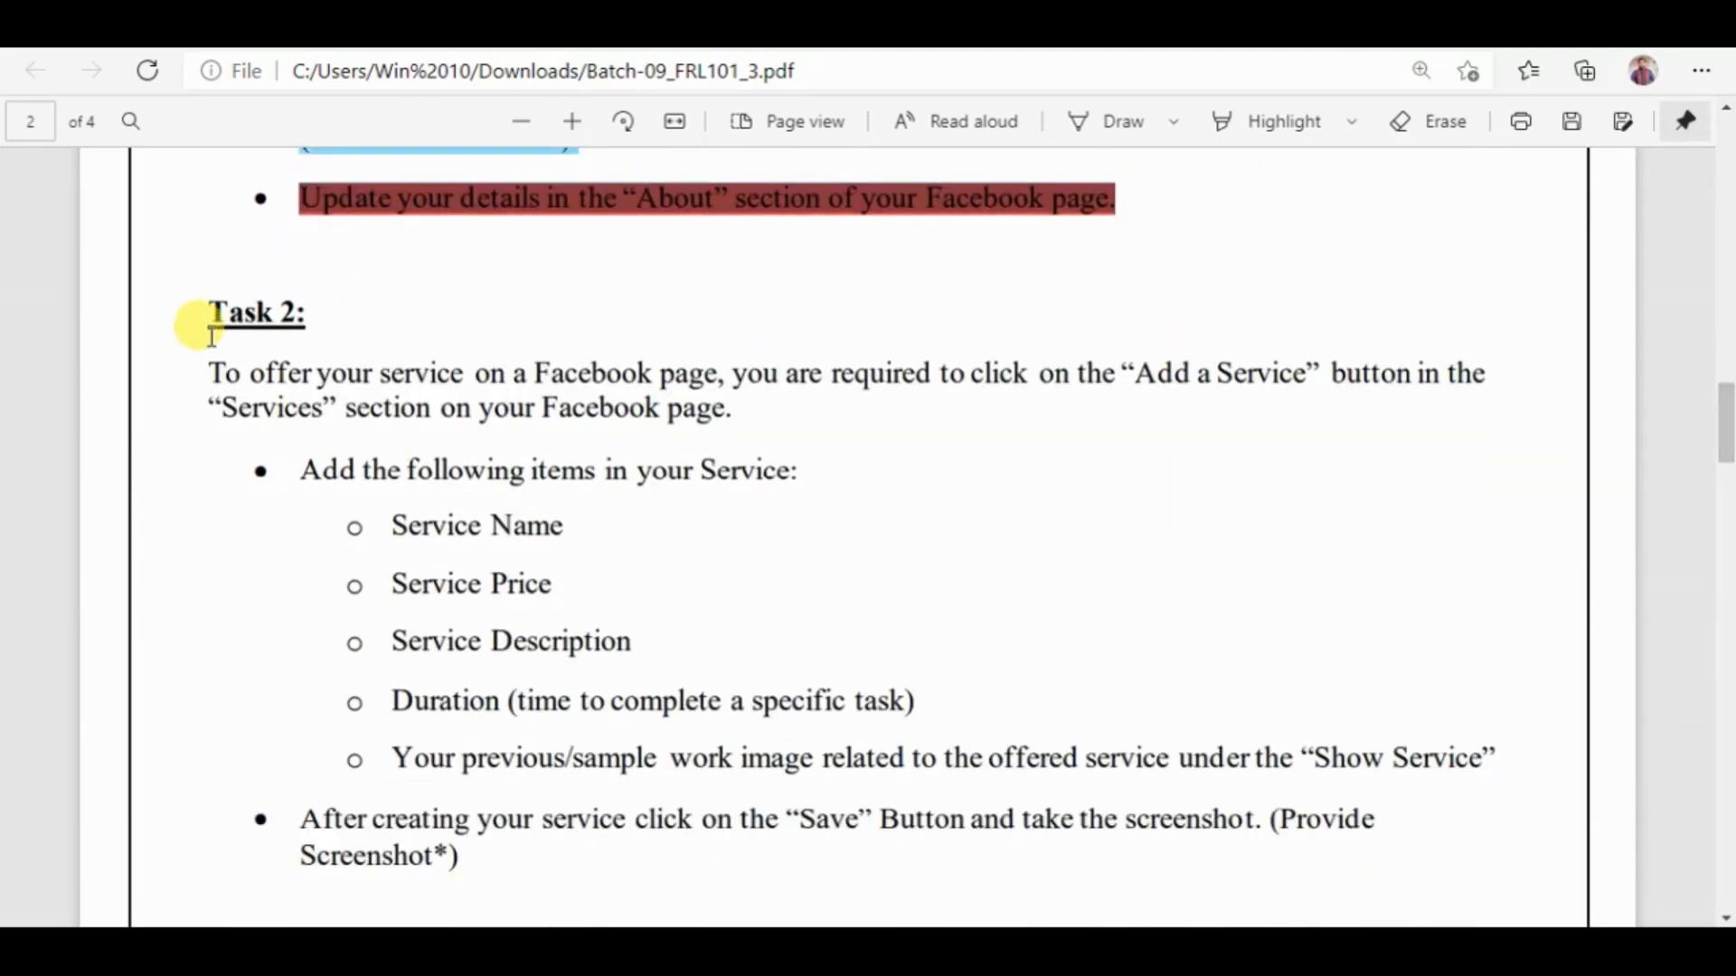
drag(201, 317, 329, 301)
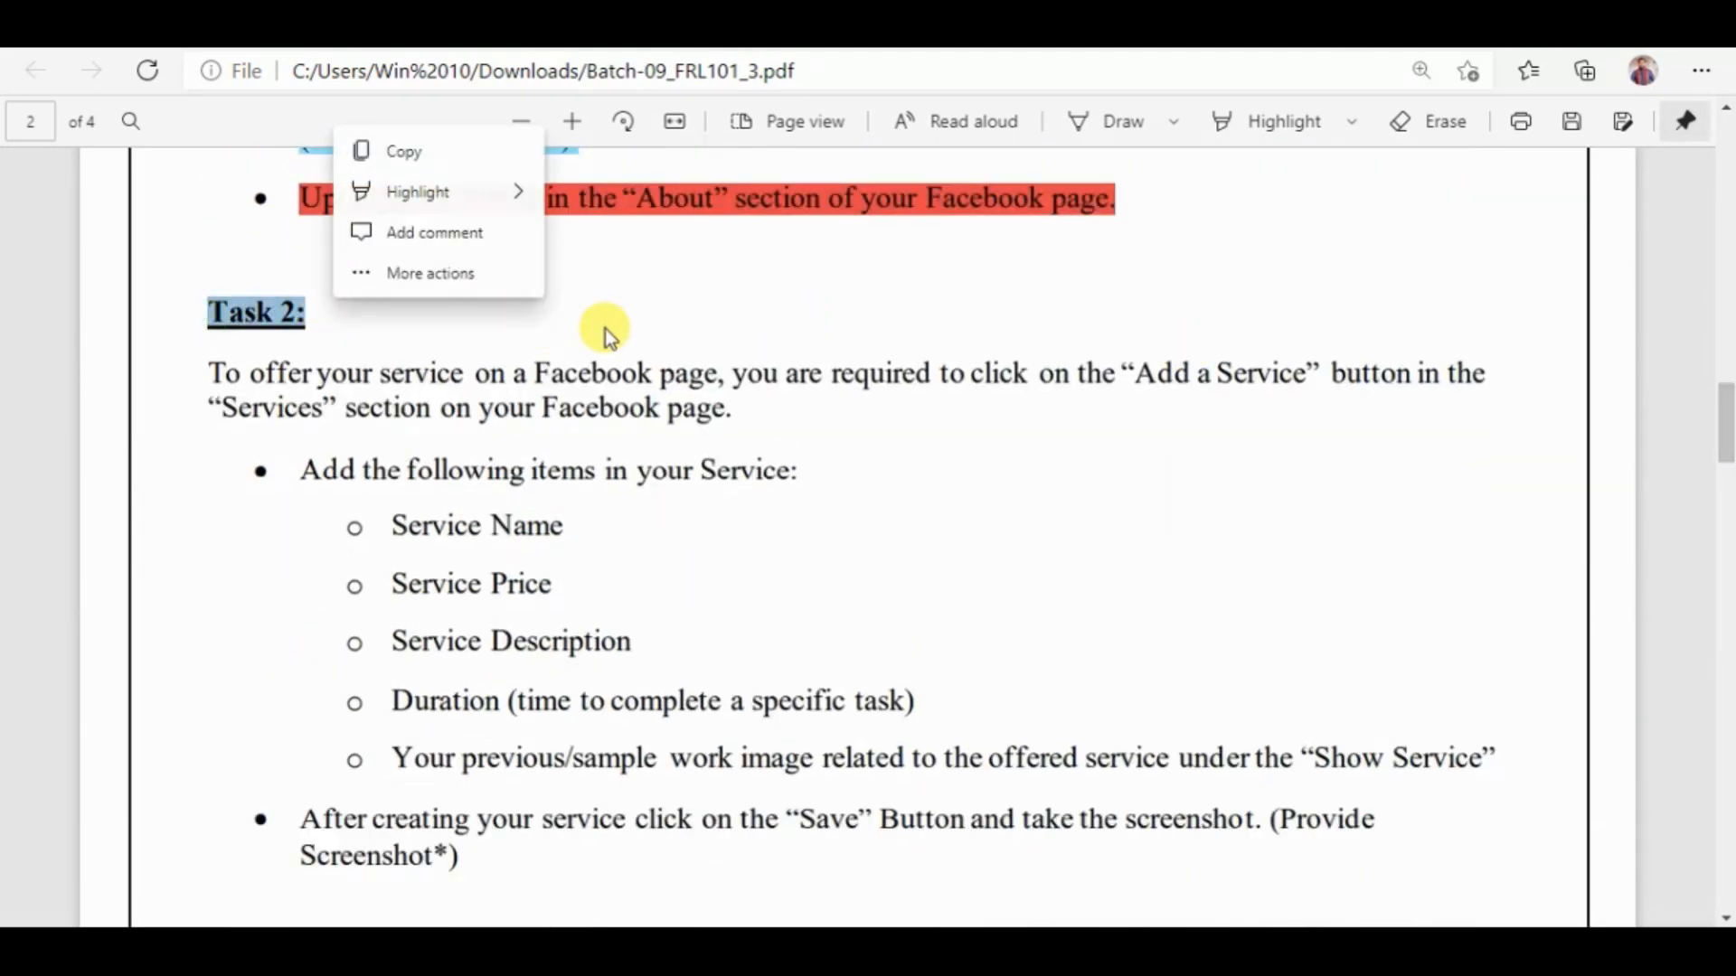
key(ctrl+c)
key(alt+Tab)
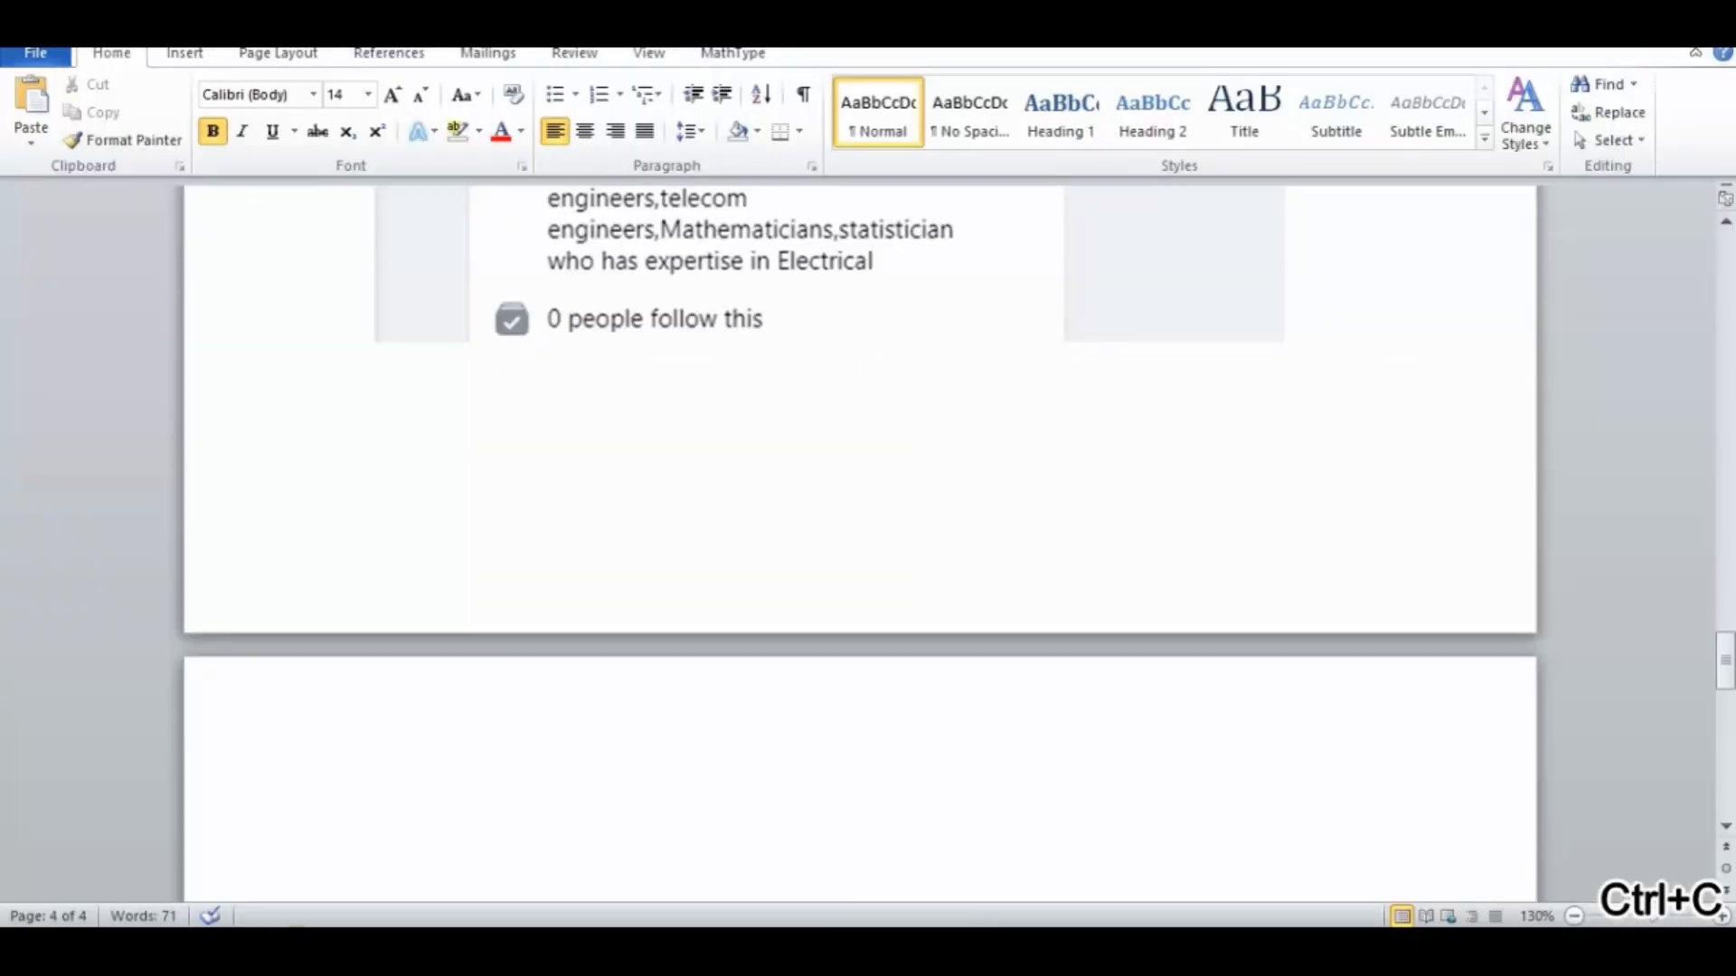
key(ctrl+v)
Step: Highlight in yellow the PDF's Task 2 introductory sentence about using the "Add a Service" button
key(alt+Tab)
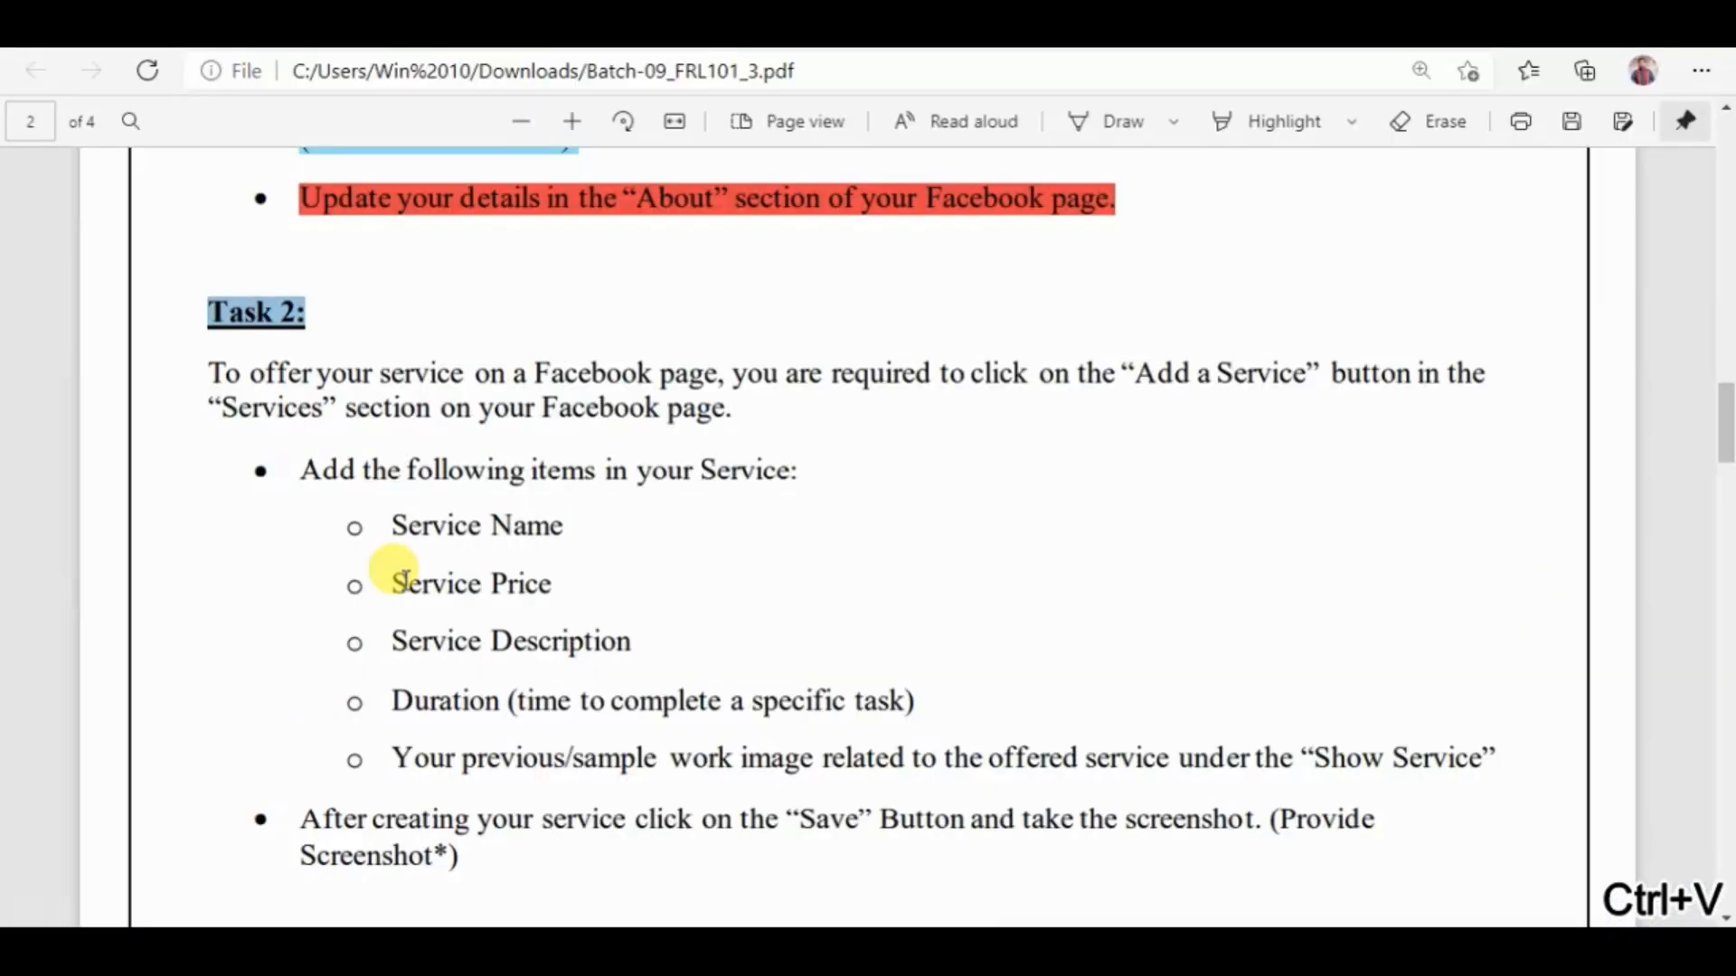
drag(207, 370, 452, 375)
drag(702, 440, 735, 403)
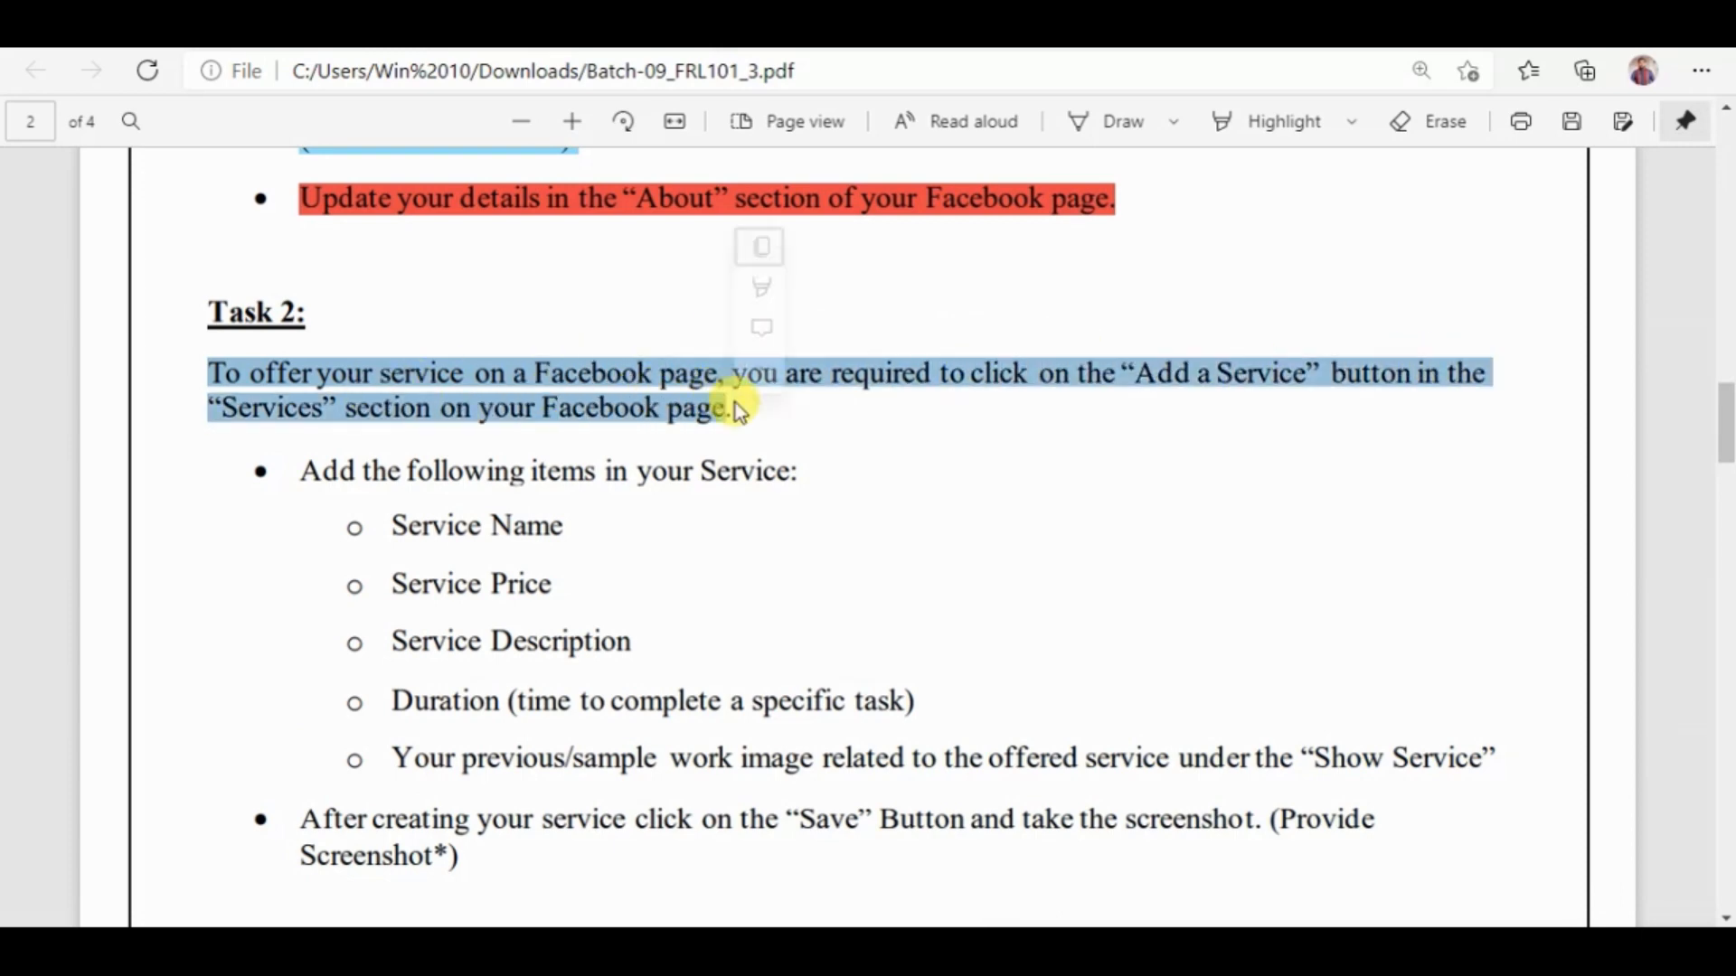
mouse_move(754, 268)
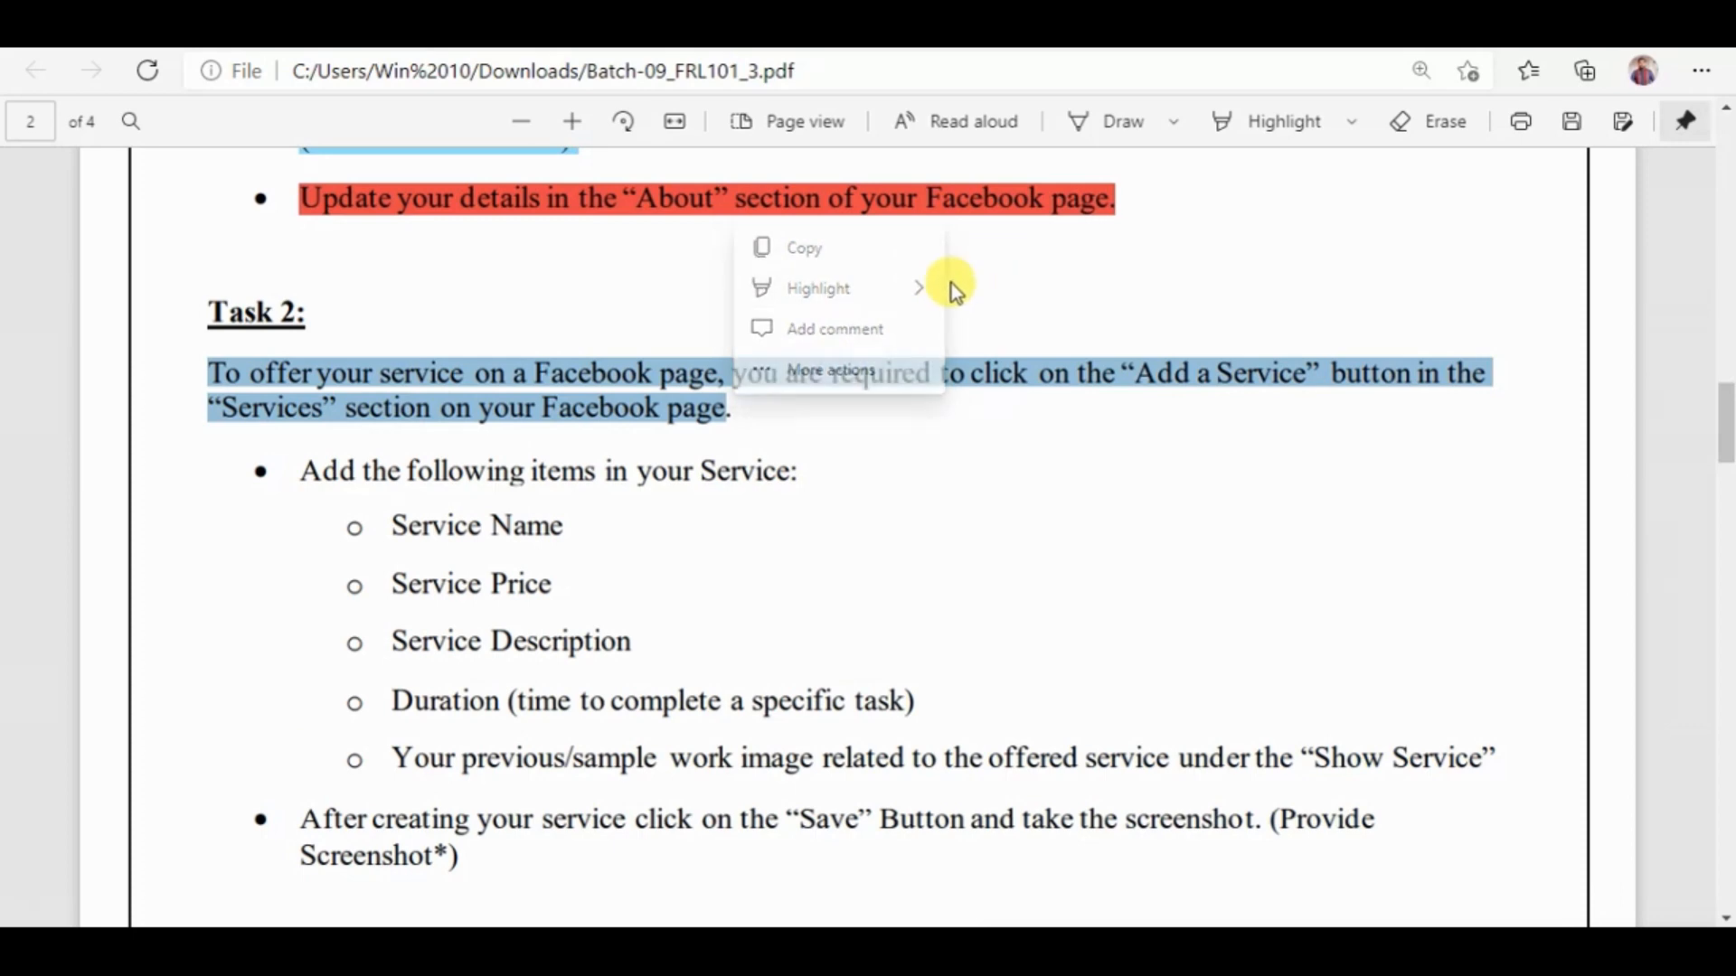
click(915, 286)
click(1013, 294)
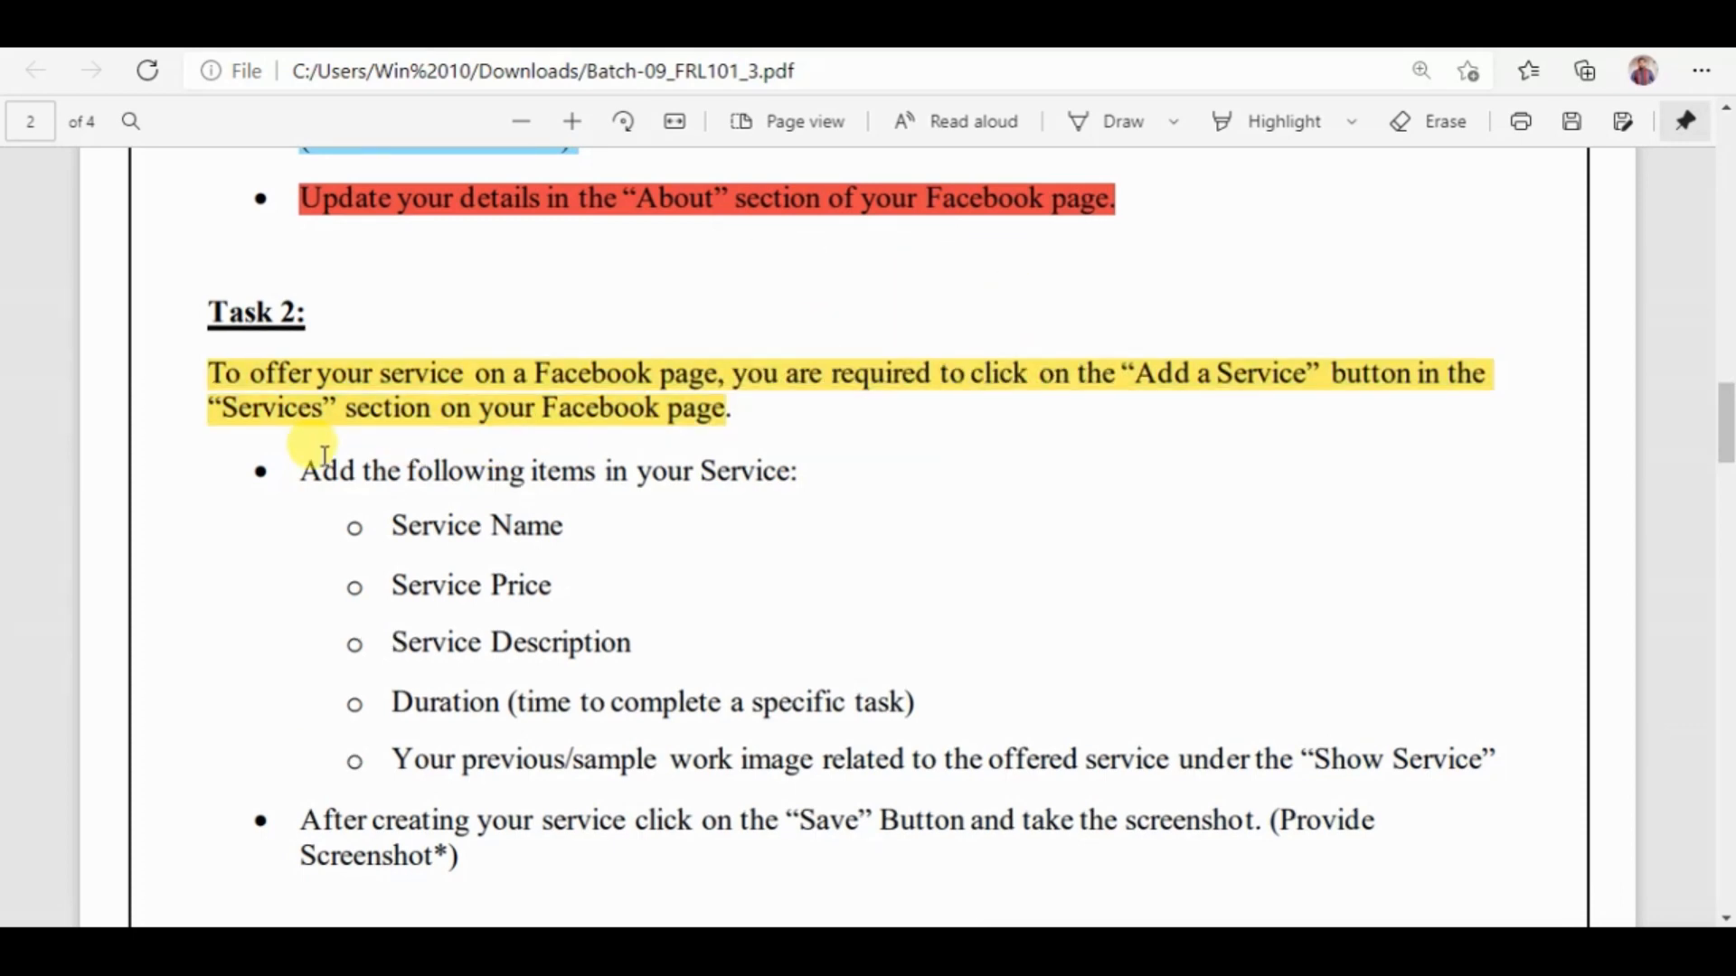
Step: Examine the list of items required for the service under Task 2, from service name to sample work image
drag(309, 469, 804, 499)
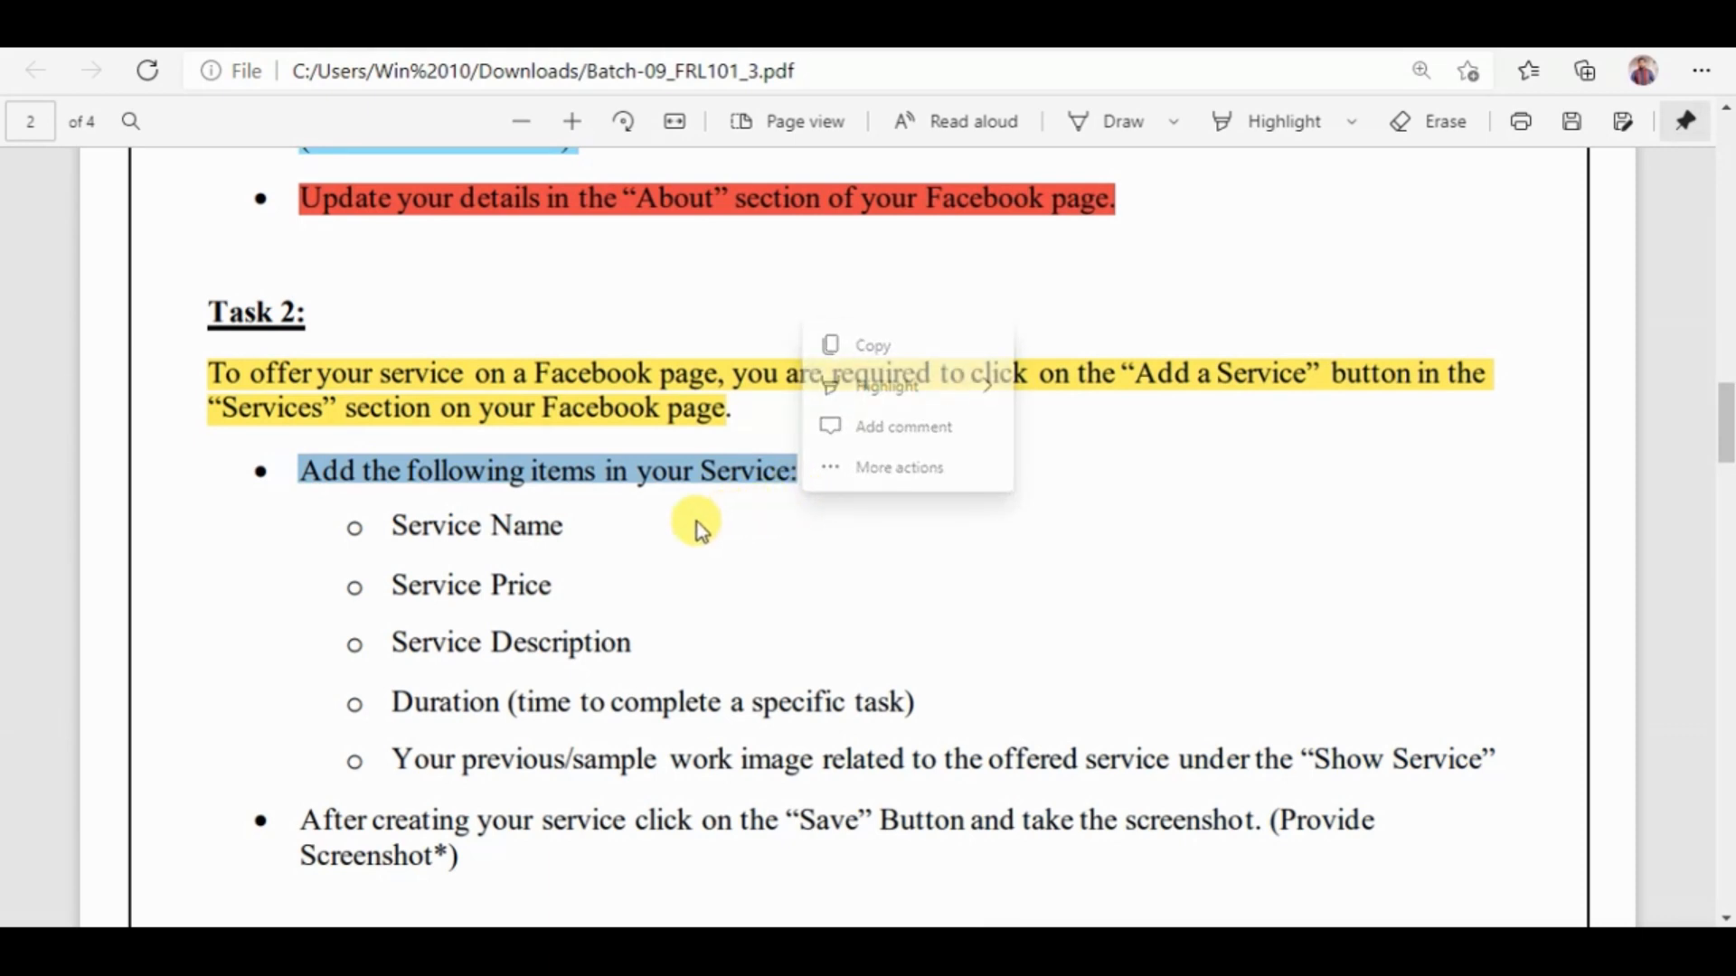
click(551, 511)
drag(297, 468, 810, 468)
click(810, 463)
drag(375, 527, 564, 526)
click(387, 557)
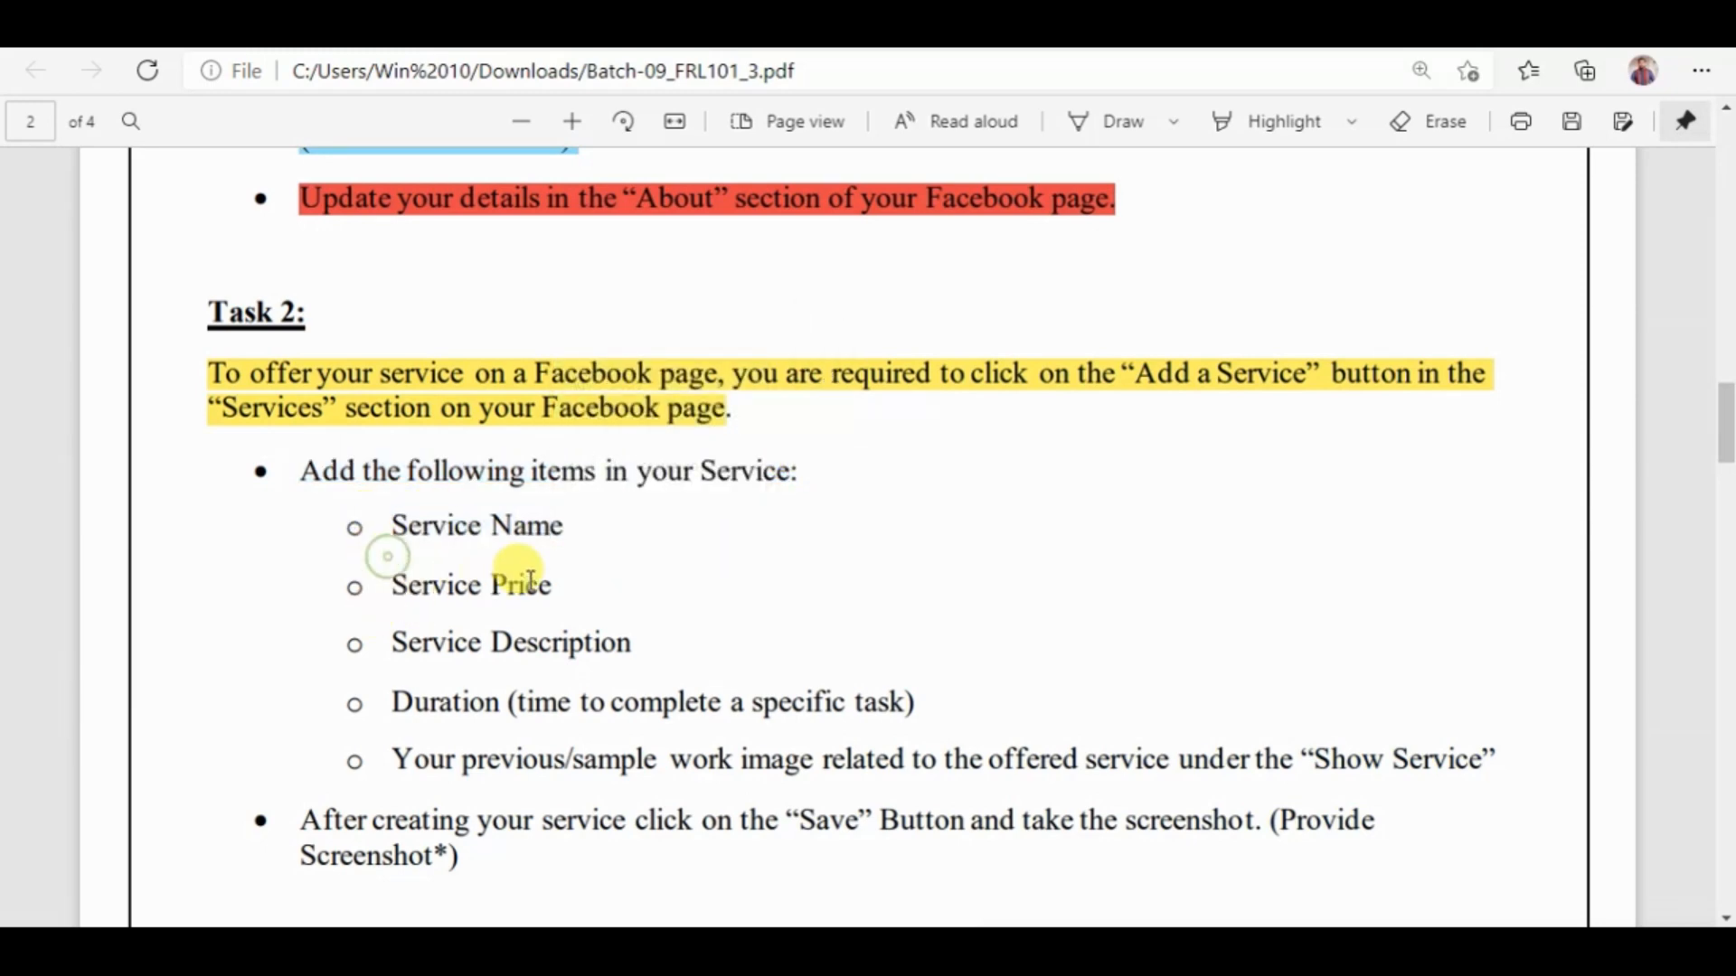
drag(398, 635, 624, 633)
drag(356, 698, 899, 682)
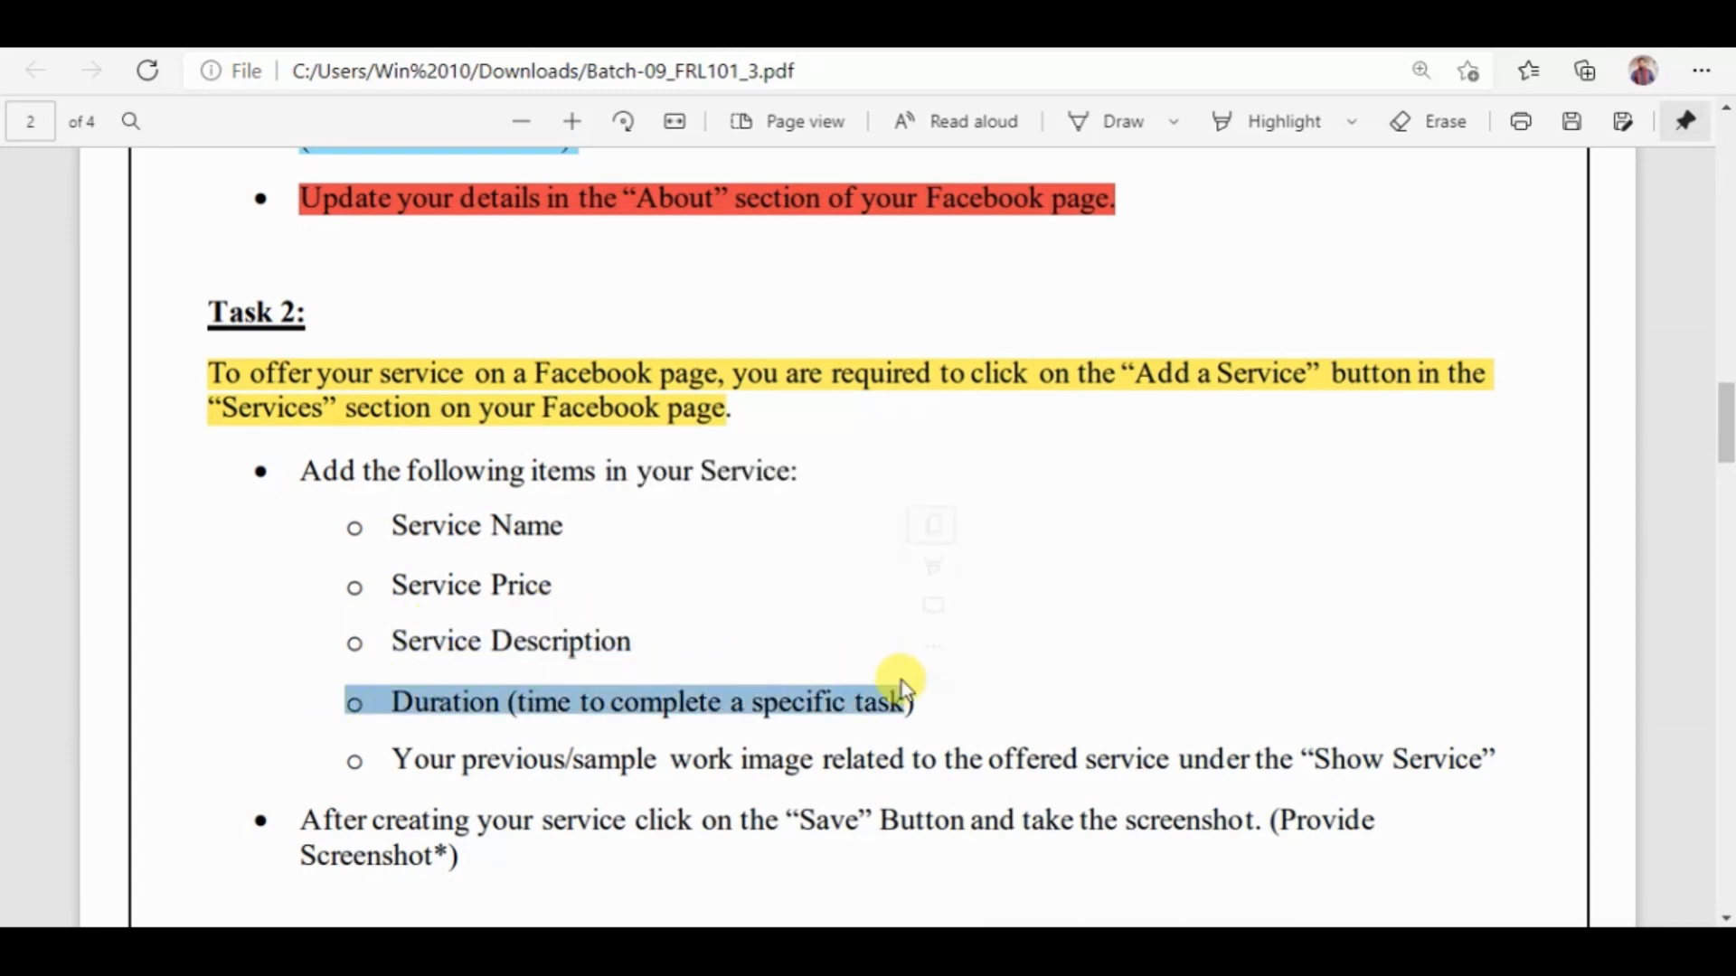
drag(387, 759, 1492, 756)
Step: Highlight in yellow the bullet about saving the created service and taking a screenshot
drag(302, 818, 465, 858)
mouse_move(488, 731)
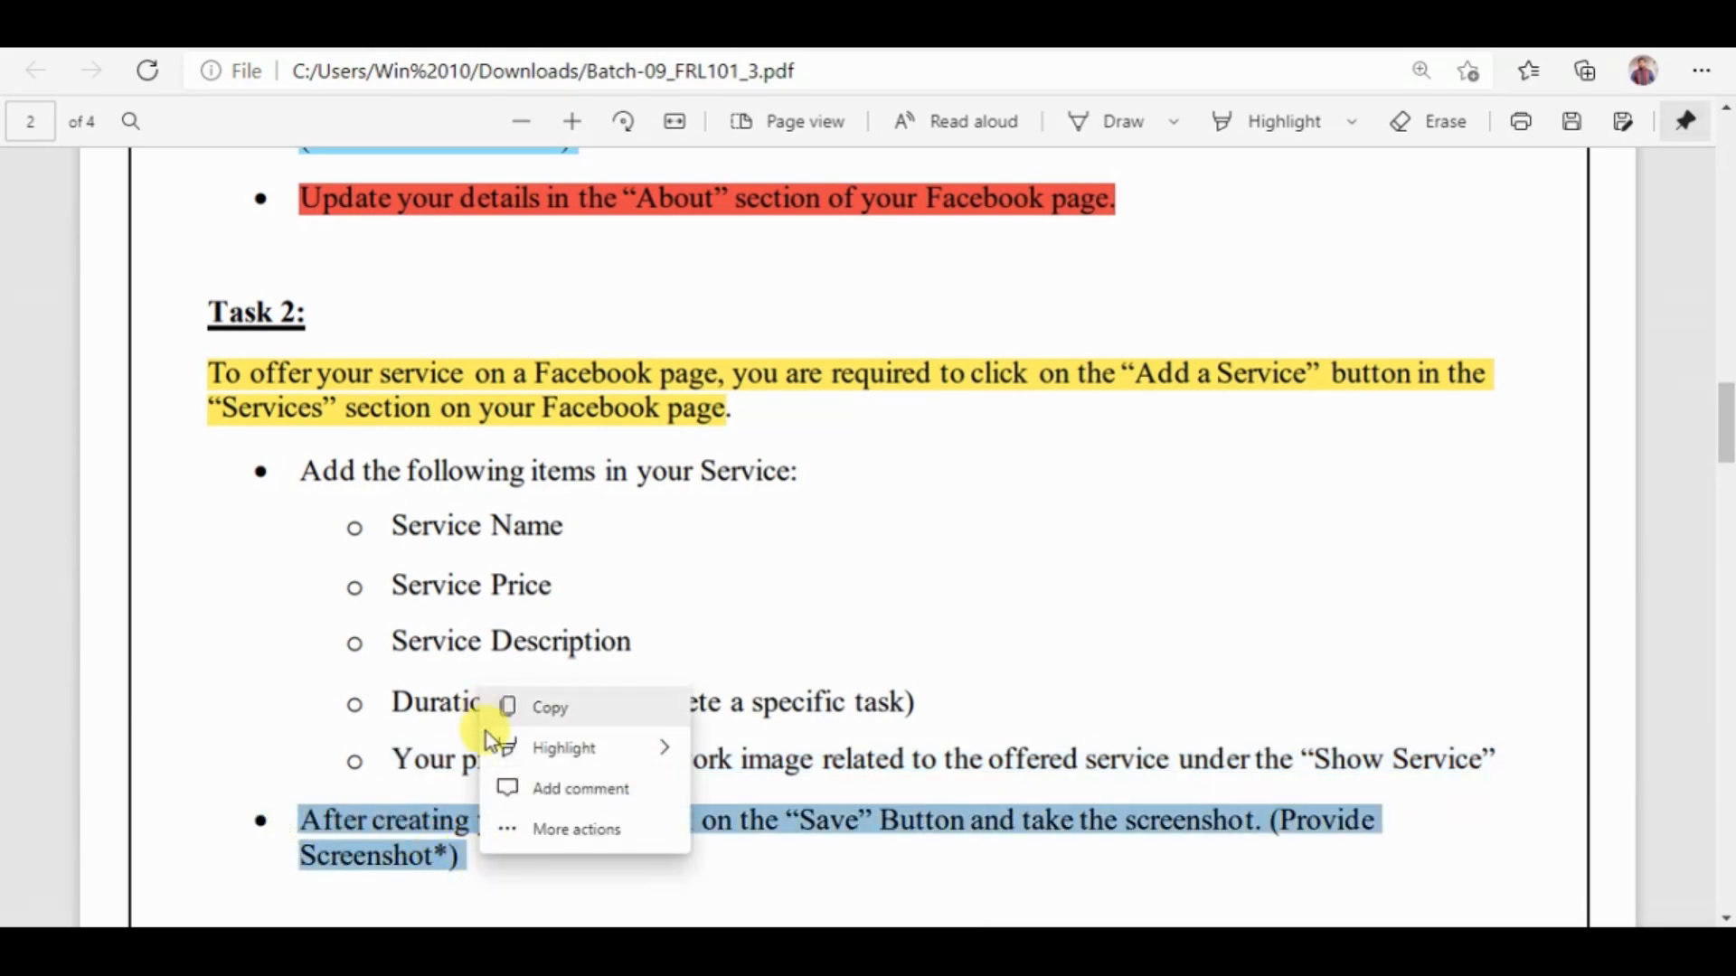
mouse_move(666, 755)
click(764, 753)
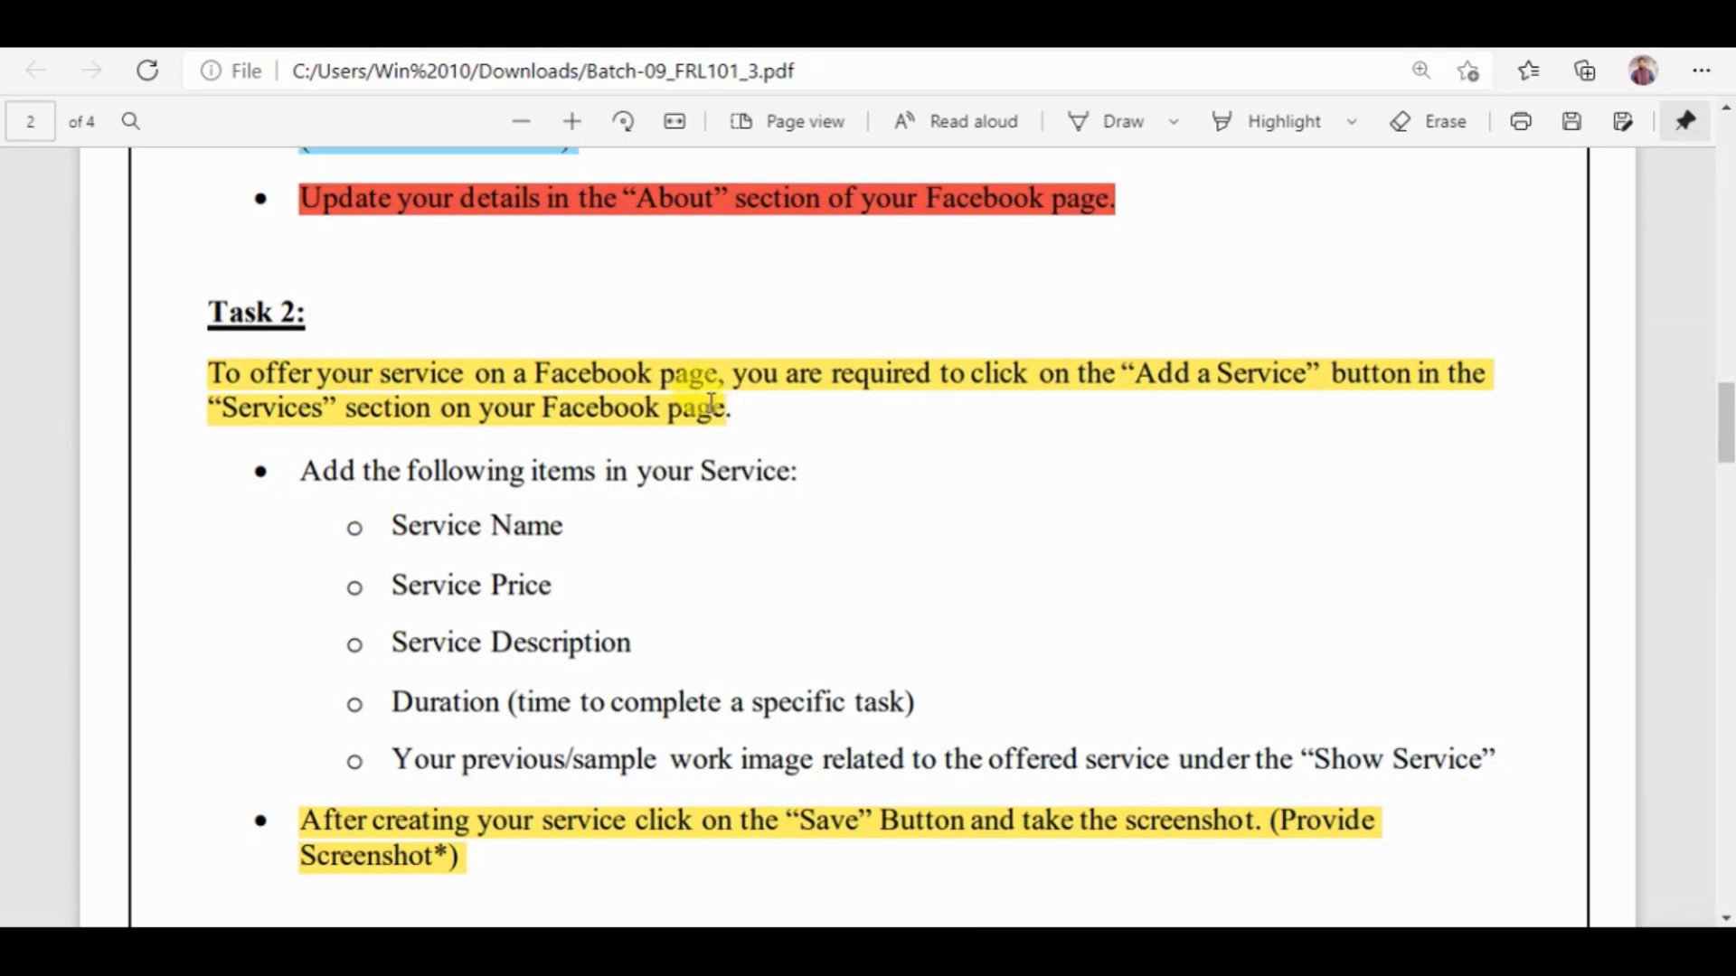
Step: Copy the Task 2 introductory sentence from the PDF into Word below the "Task 2:" heading and start a new line after it
drag(731, 409, 209, 367)
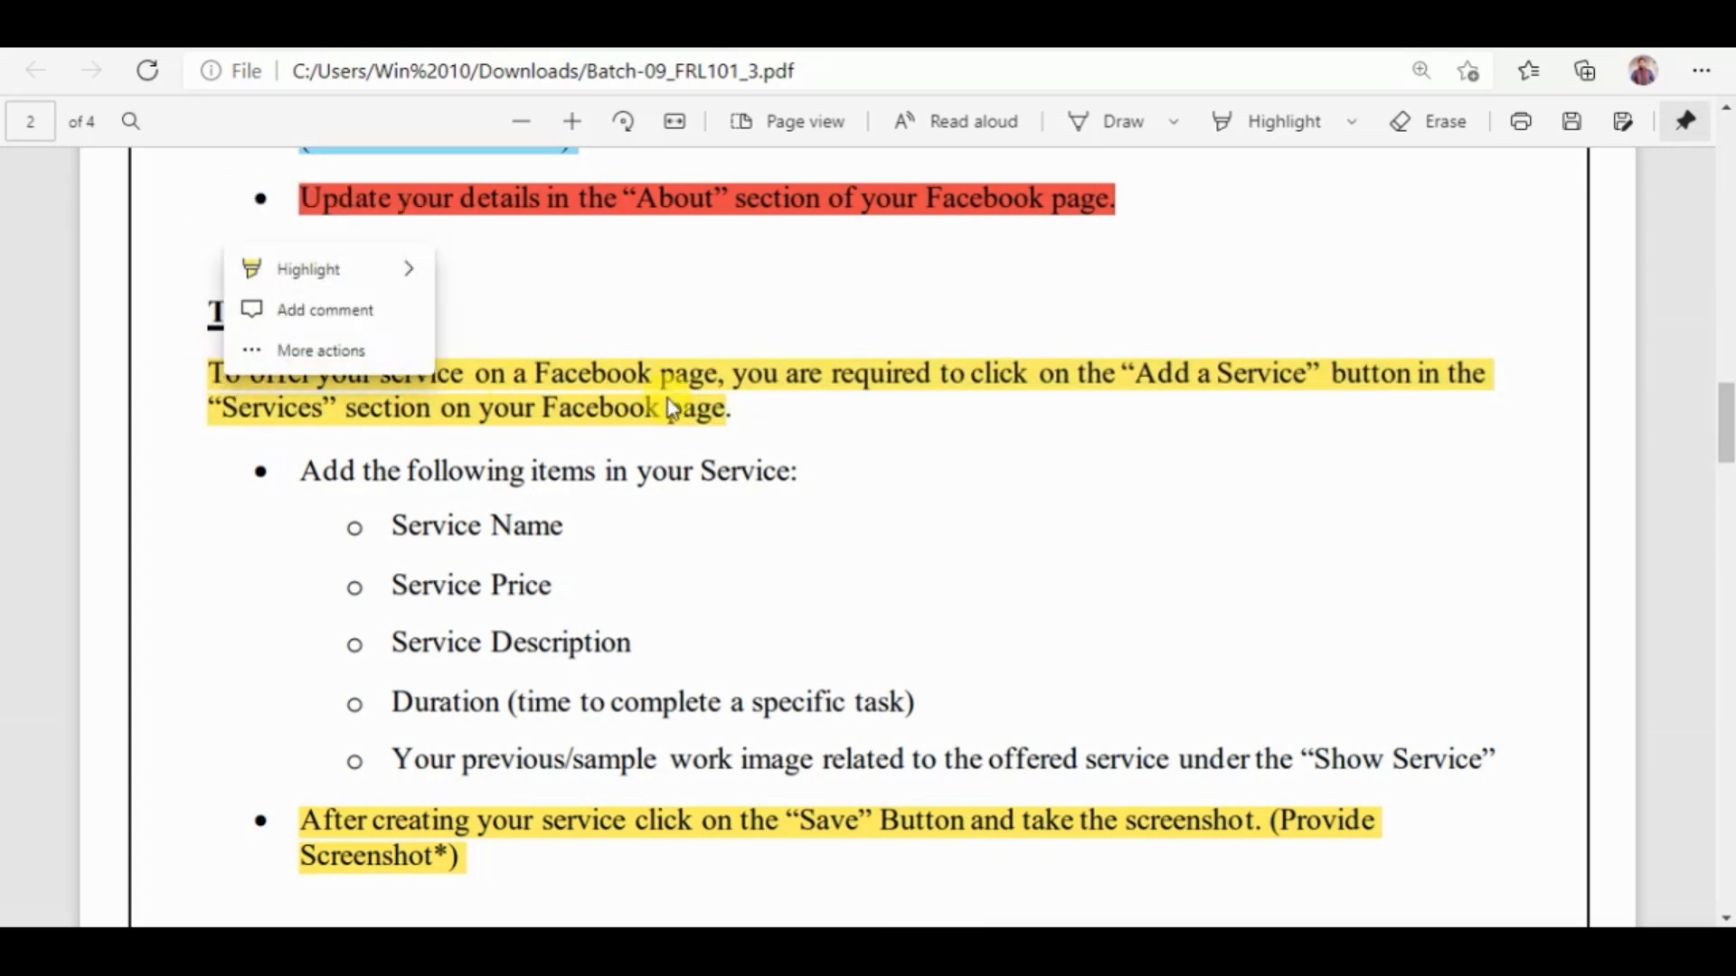
drag(720, 414, 163, 376)
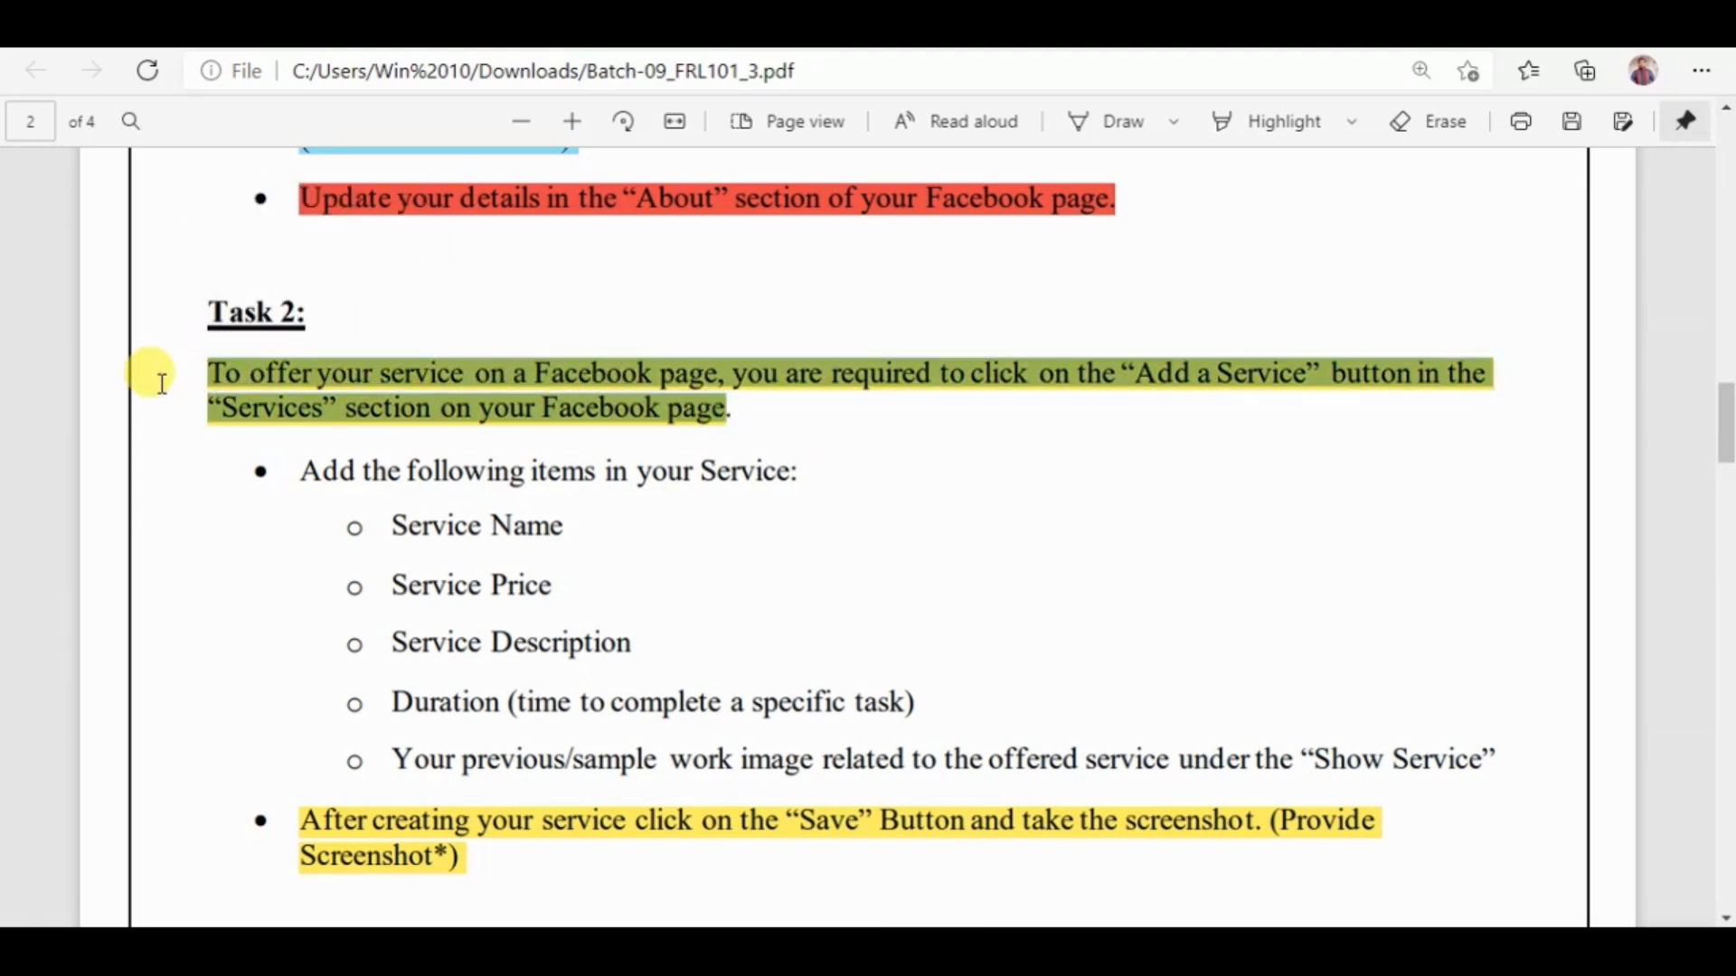
key(ctrl+c)
click(271, 948)
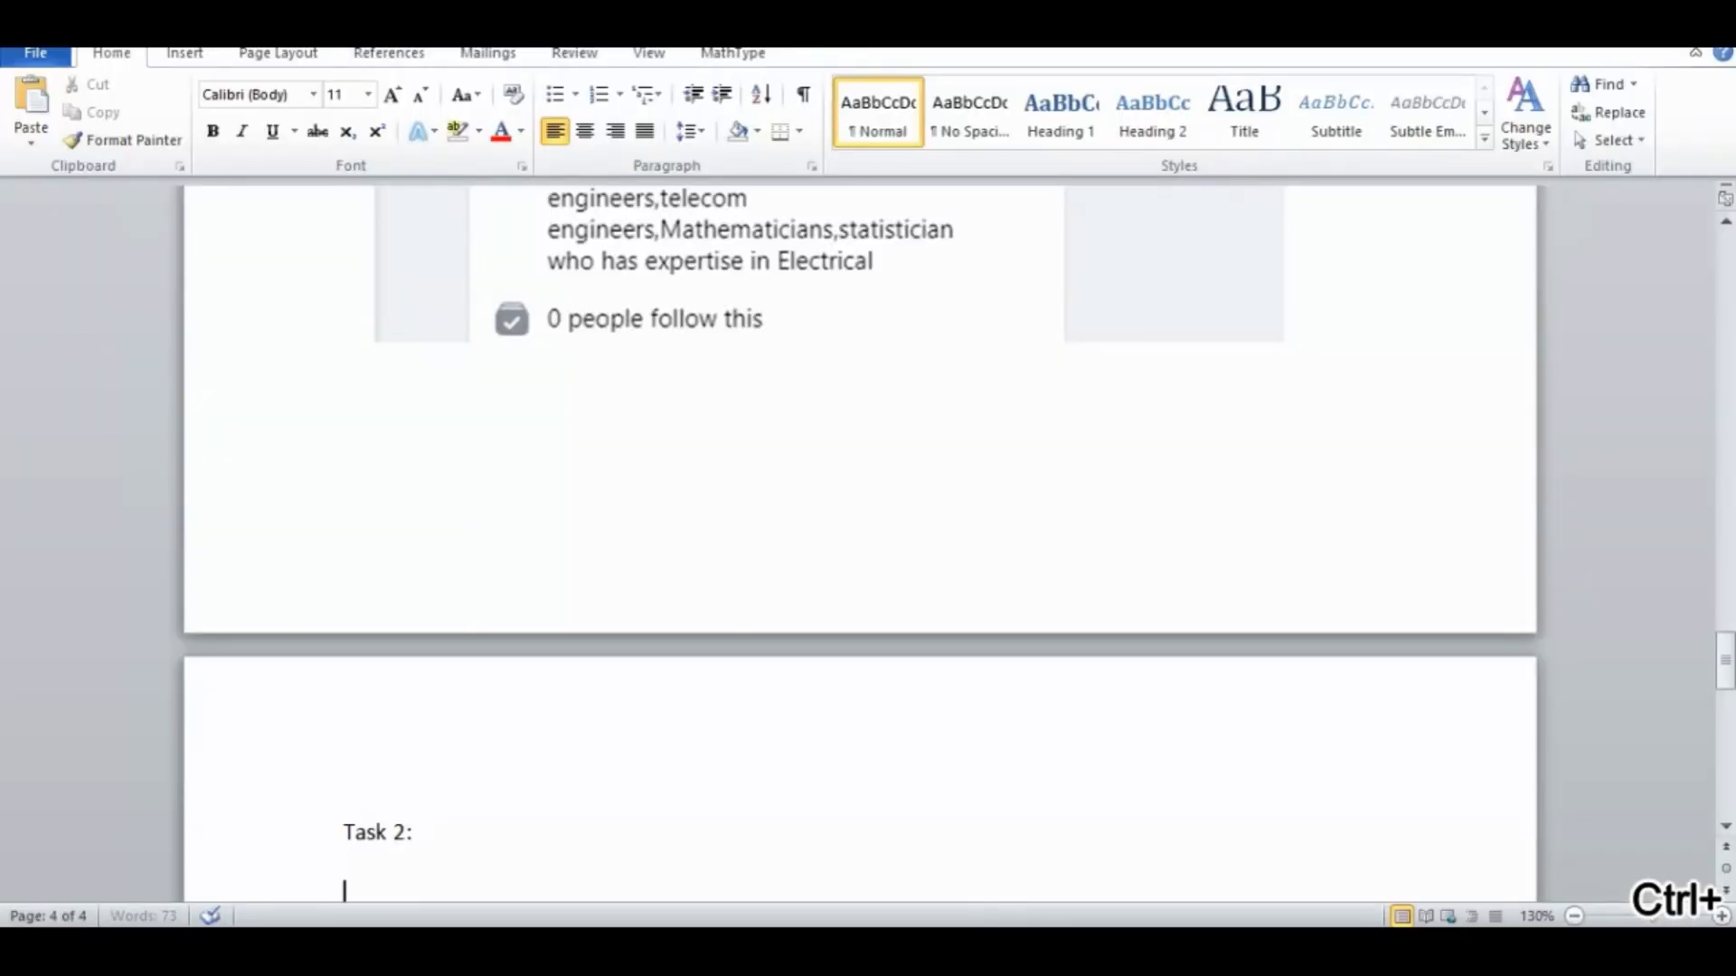
key(ctrl+v)
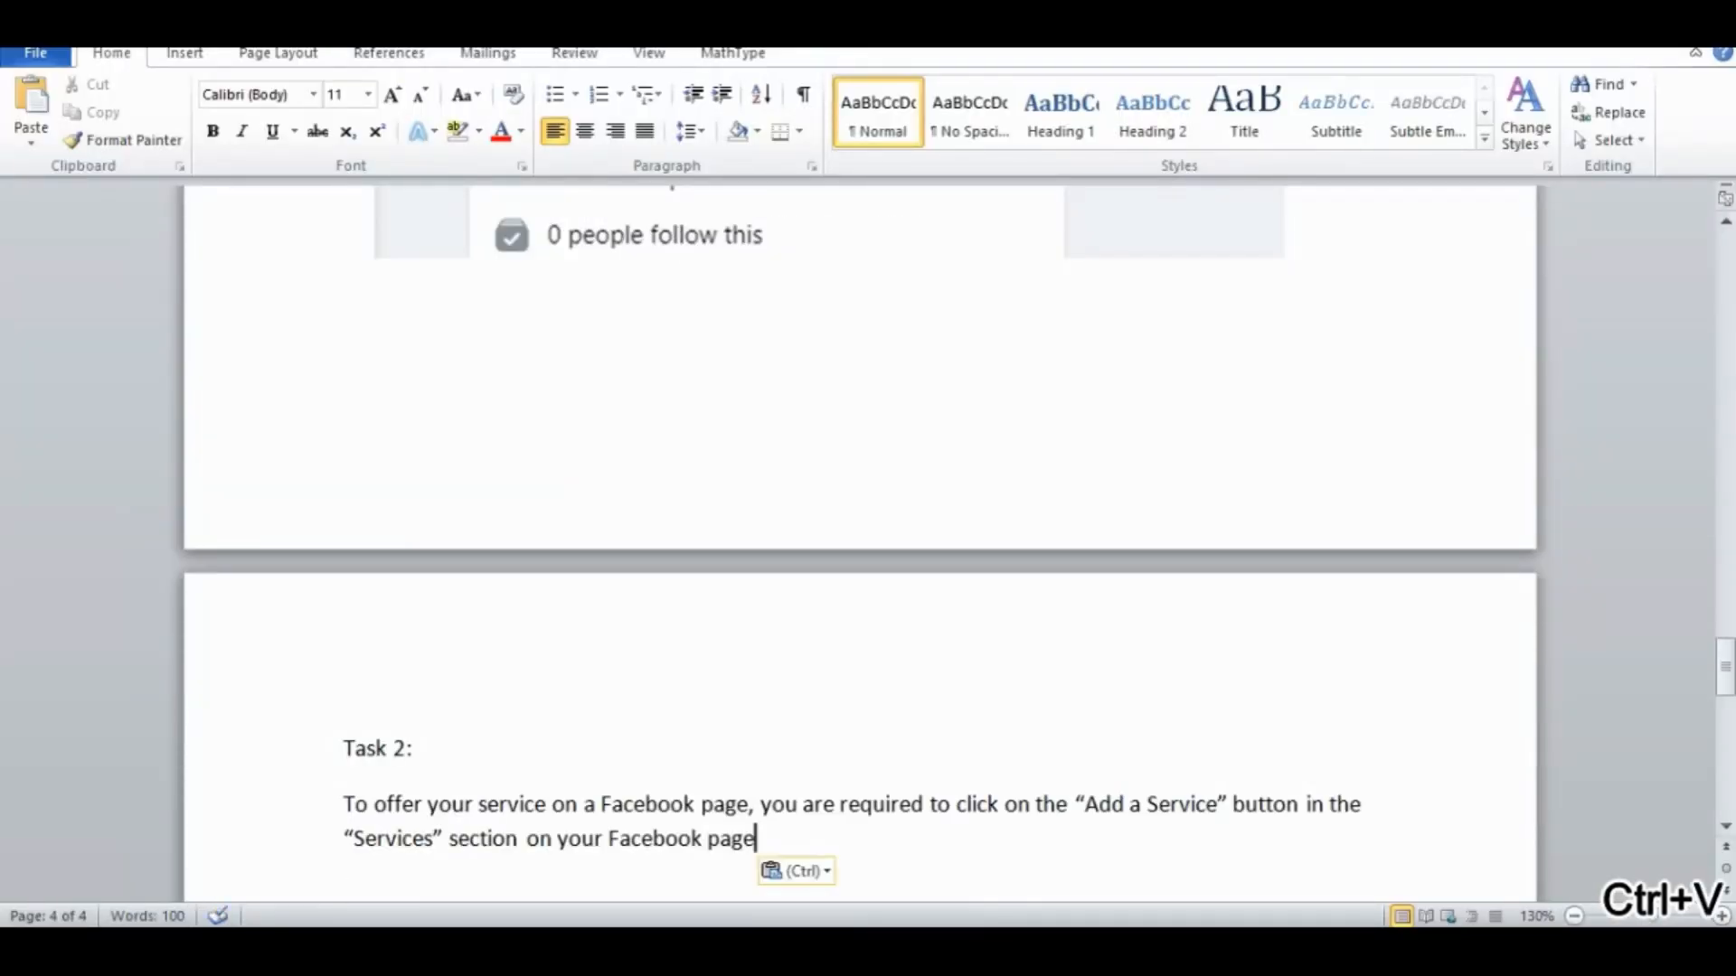
key(Return)
Step: Switch to the Ezy_Engineering Facebook page, open its Services section and start adding a service
key(alt+Tab)
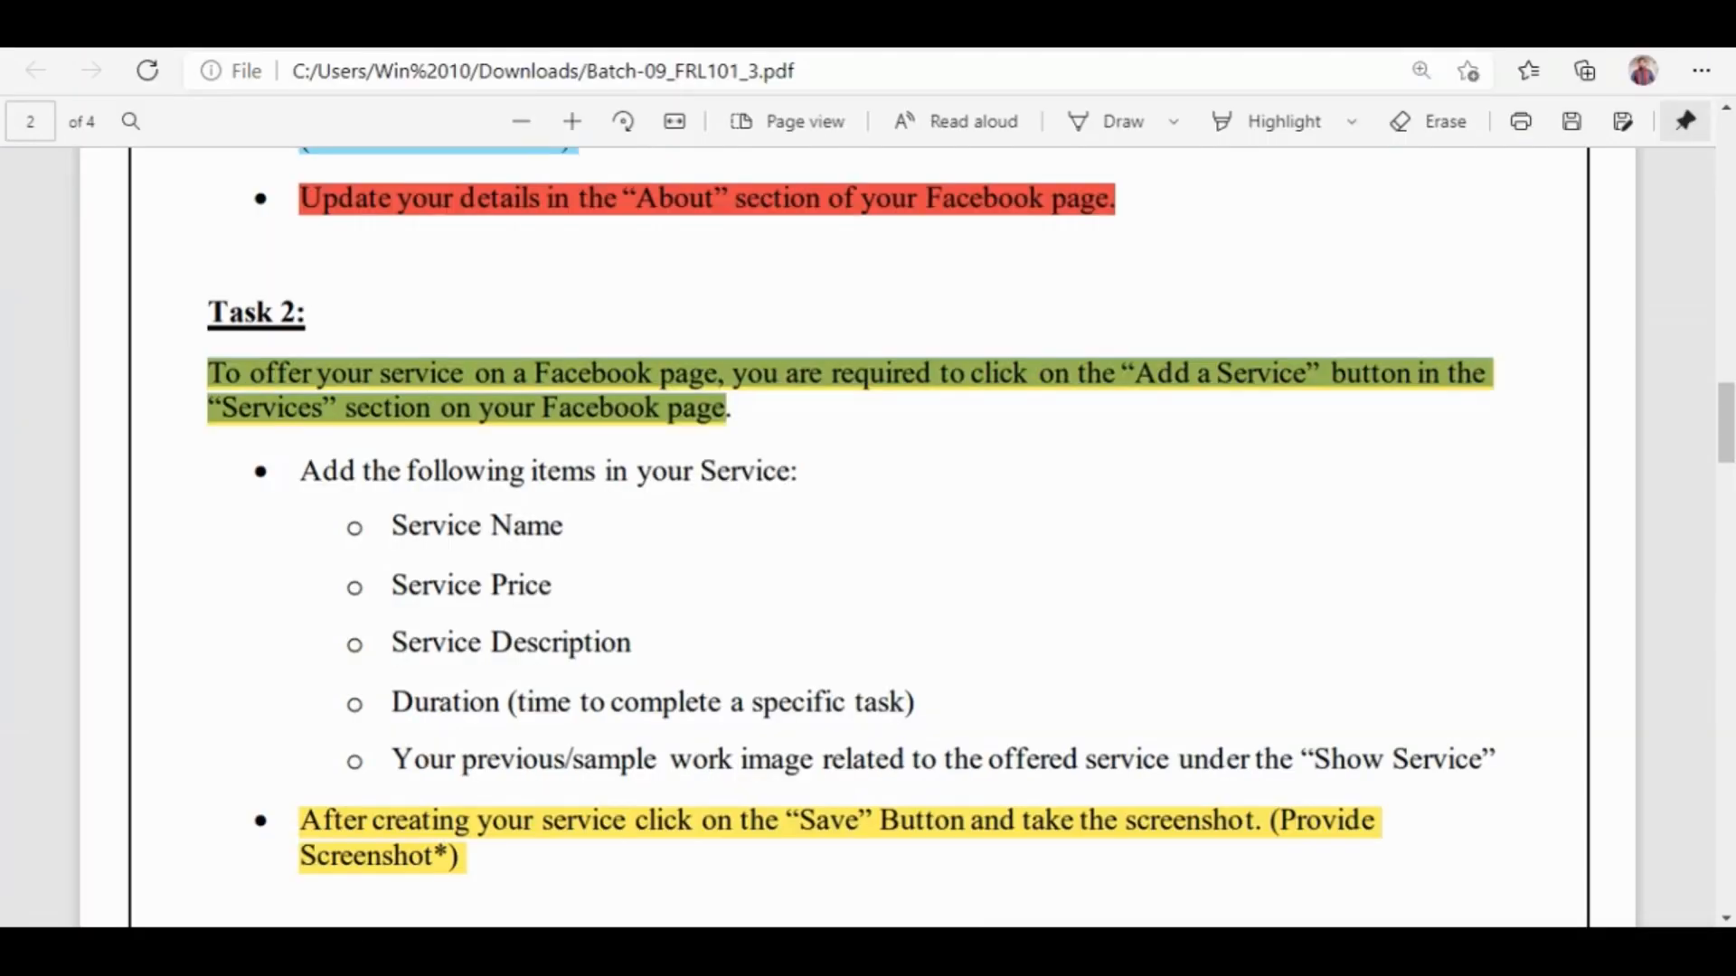
key(alt+Tab)
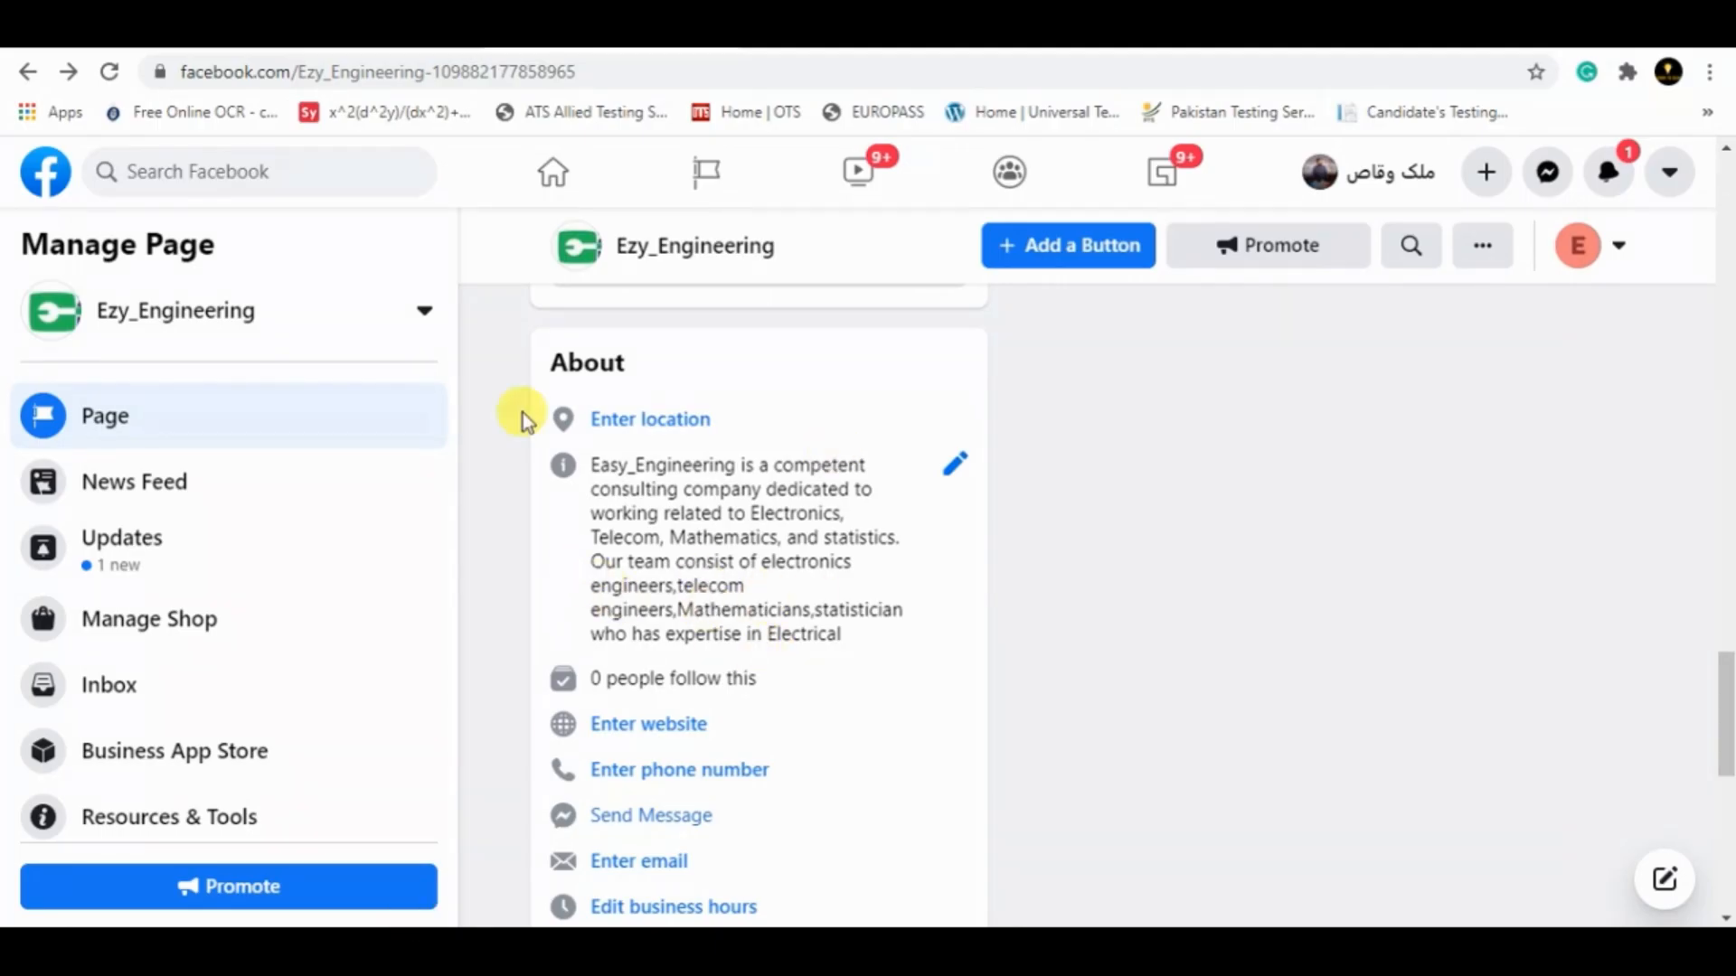
drag(454, 383, 449, 696)
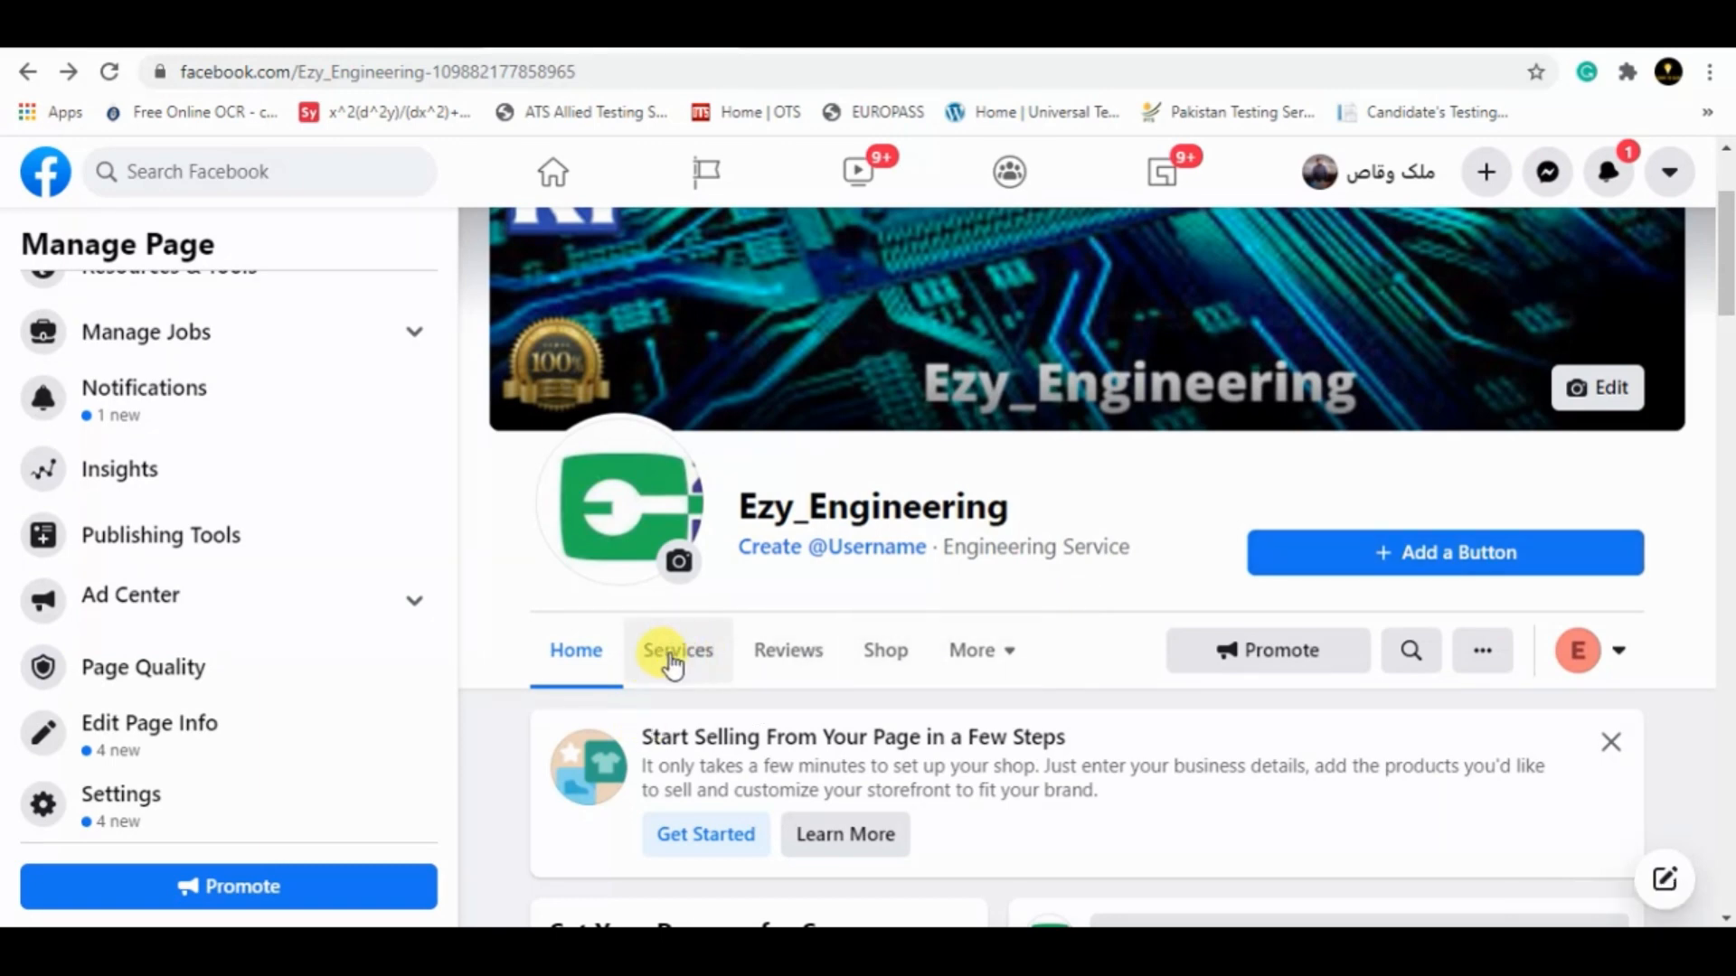
click(680, 660)
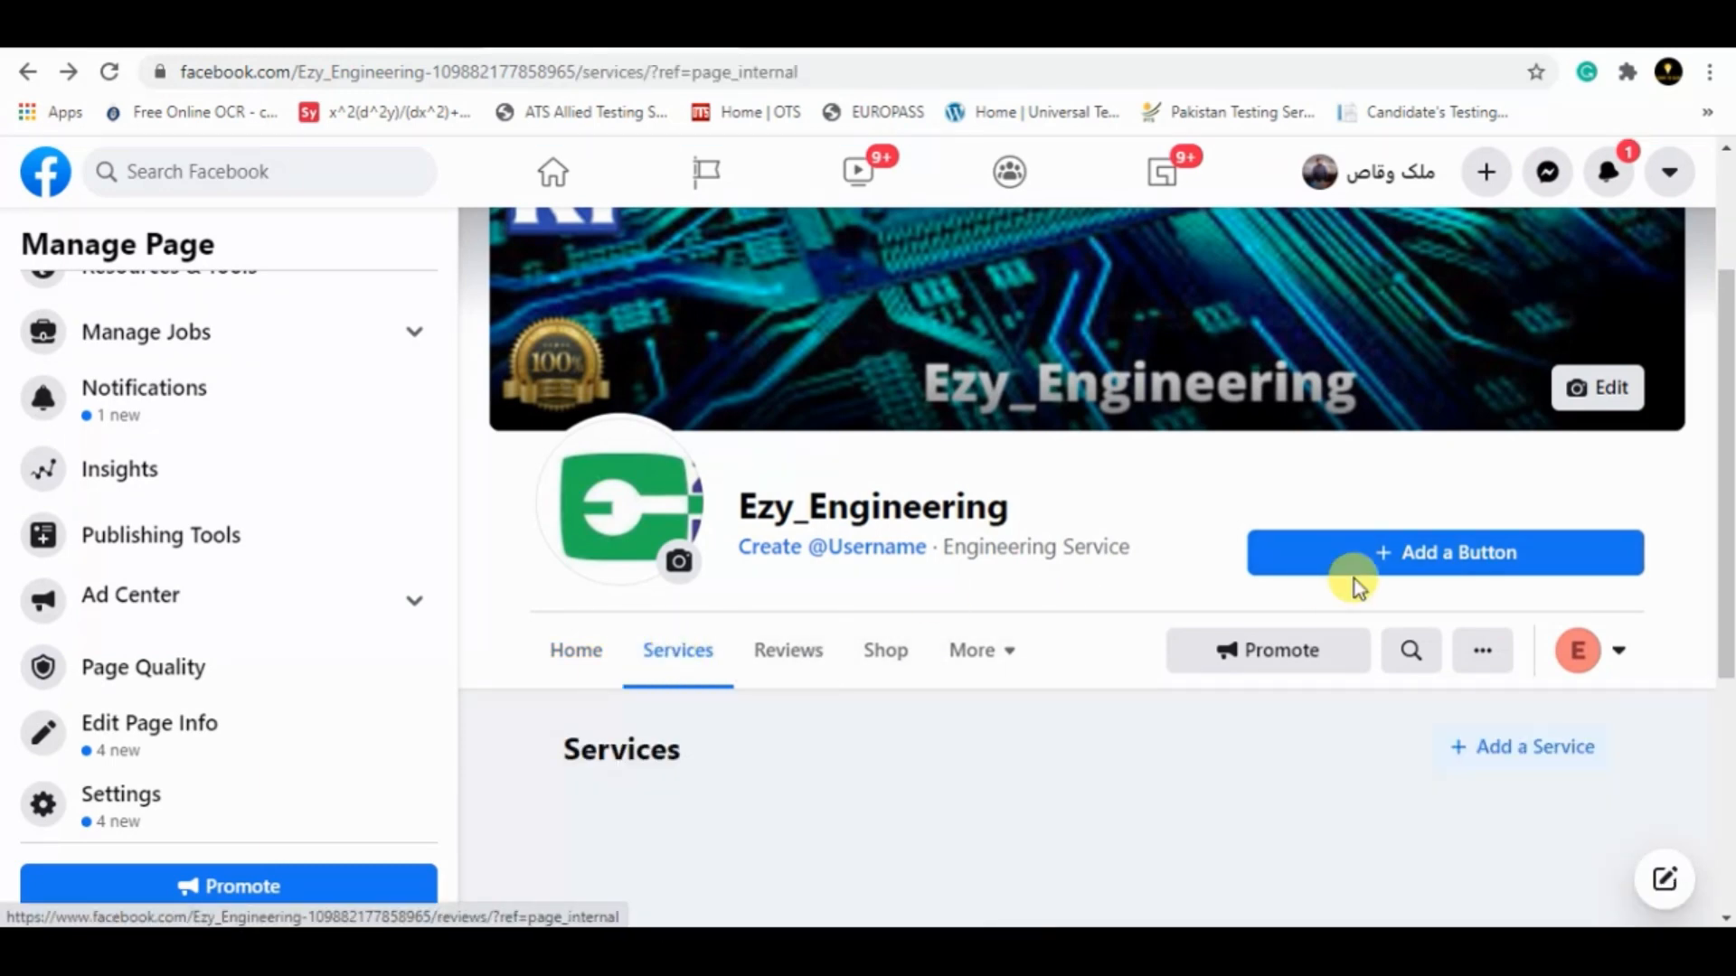
drag(1723, 368, 1725, 538)
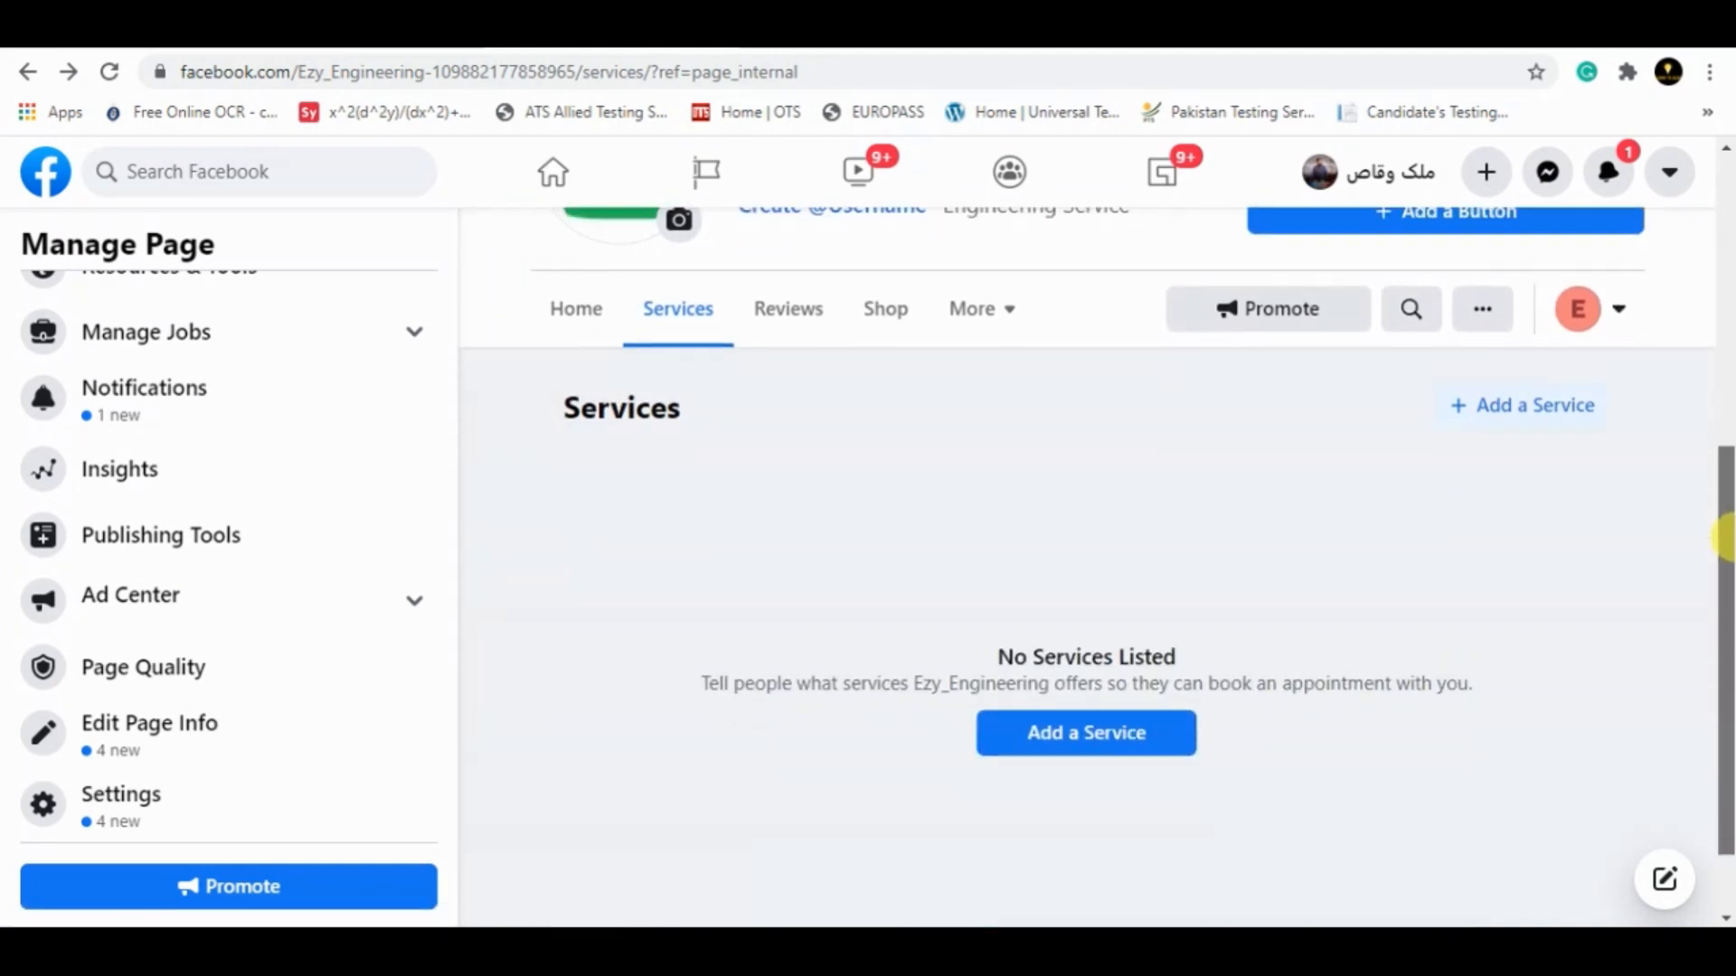
click(1048, 732)
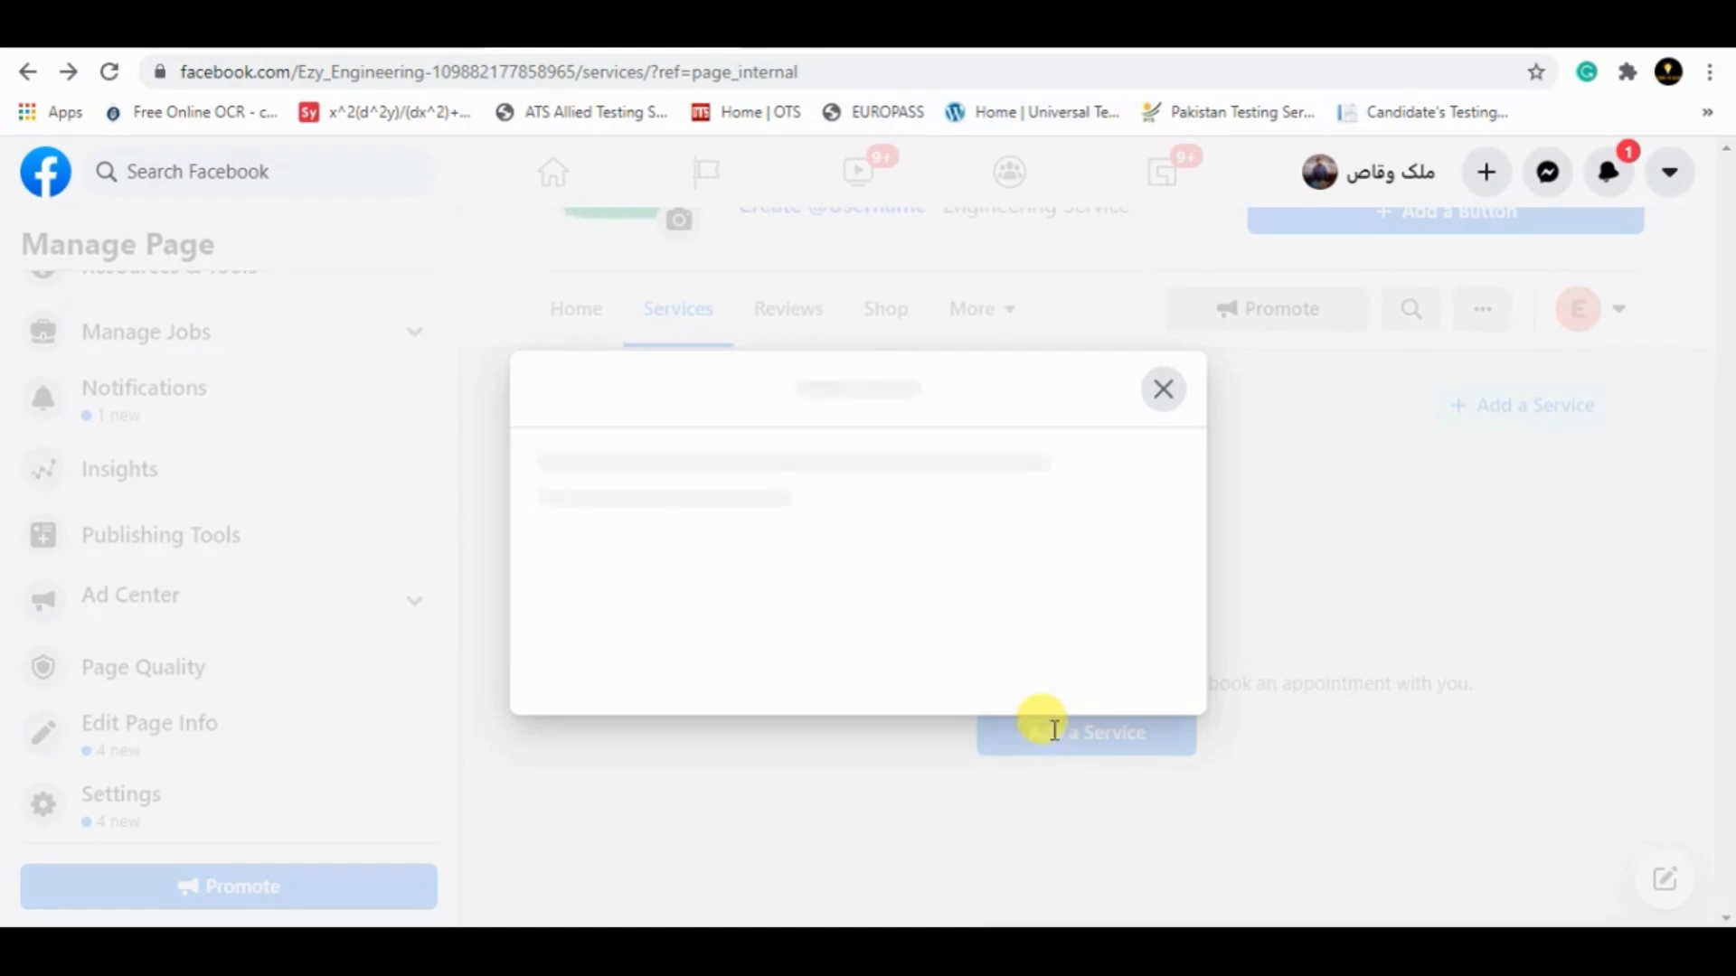
Step: Name the service "PCB Designing" and set its fixed price to $10.00
click(686, 365)
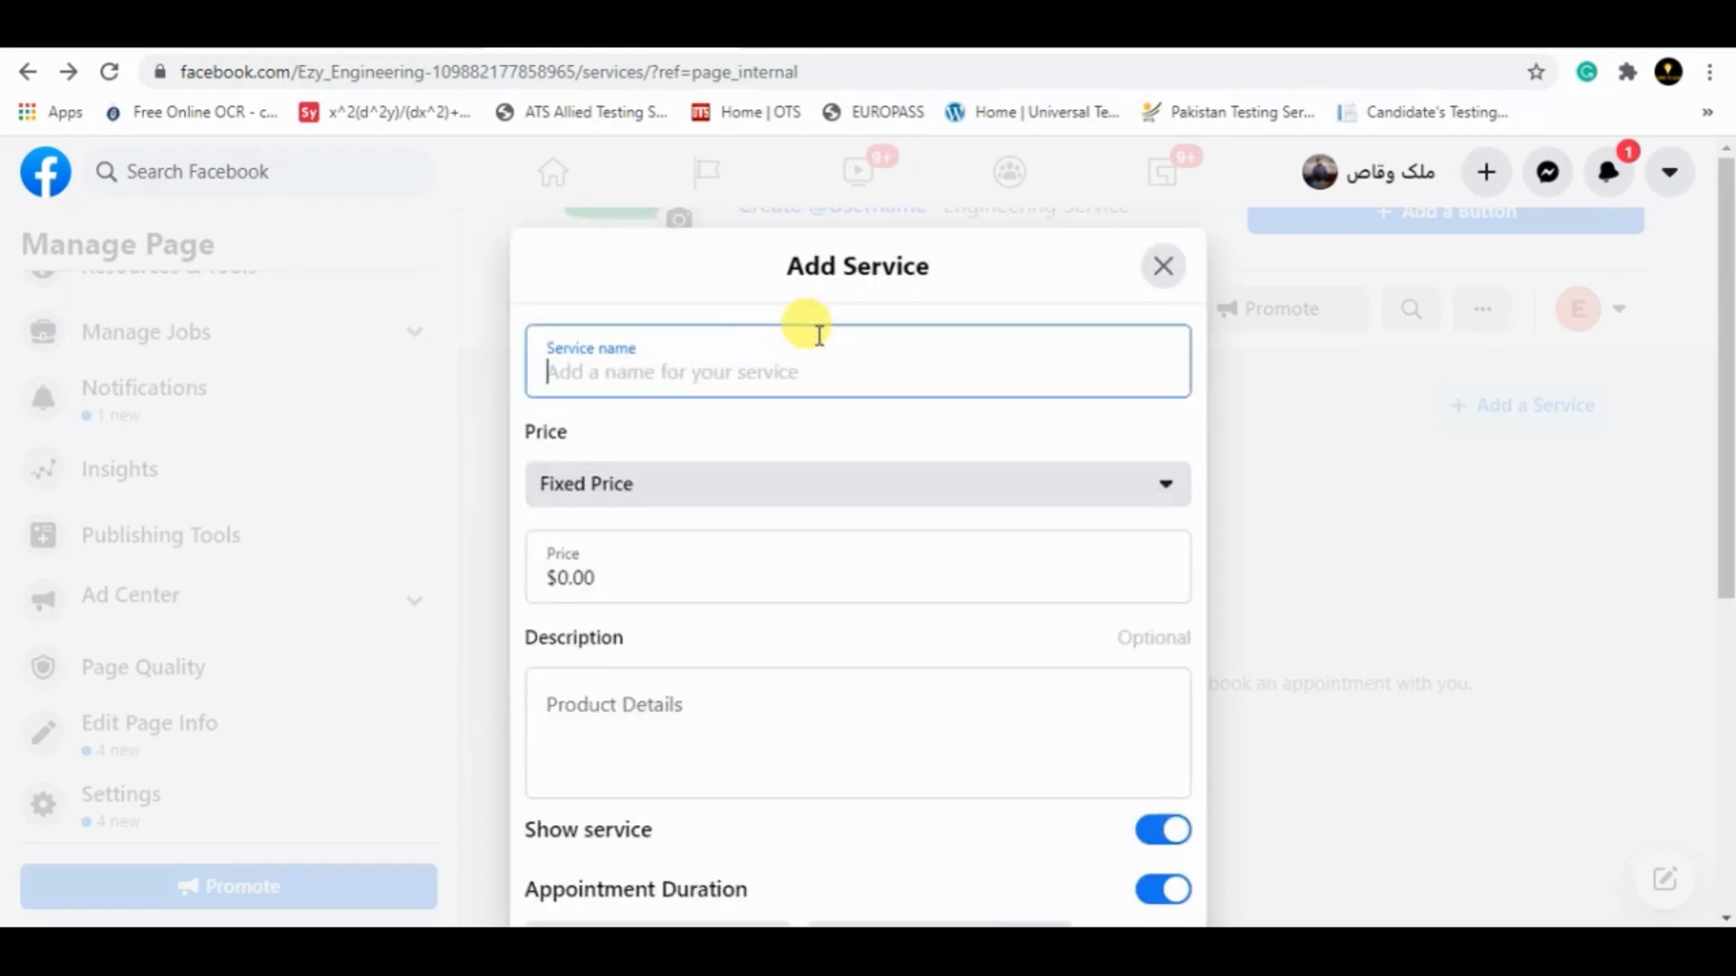
text(PCB Desinging)
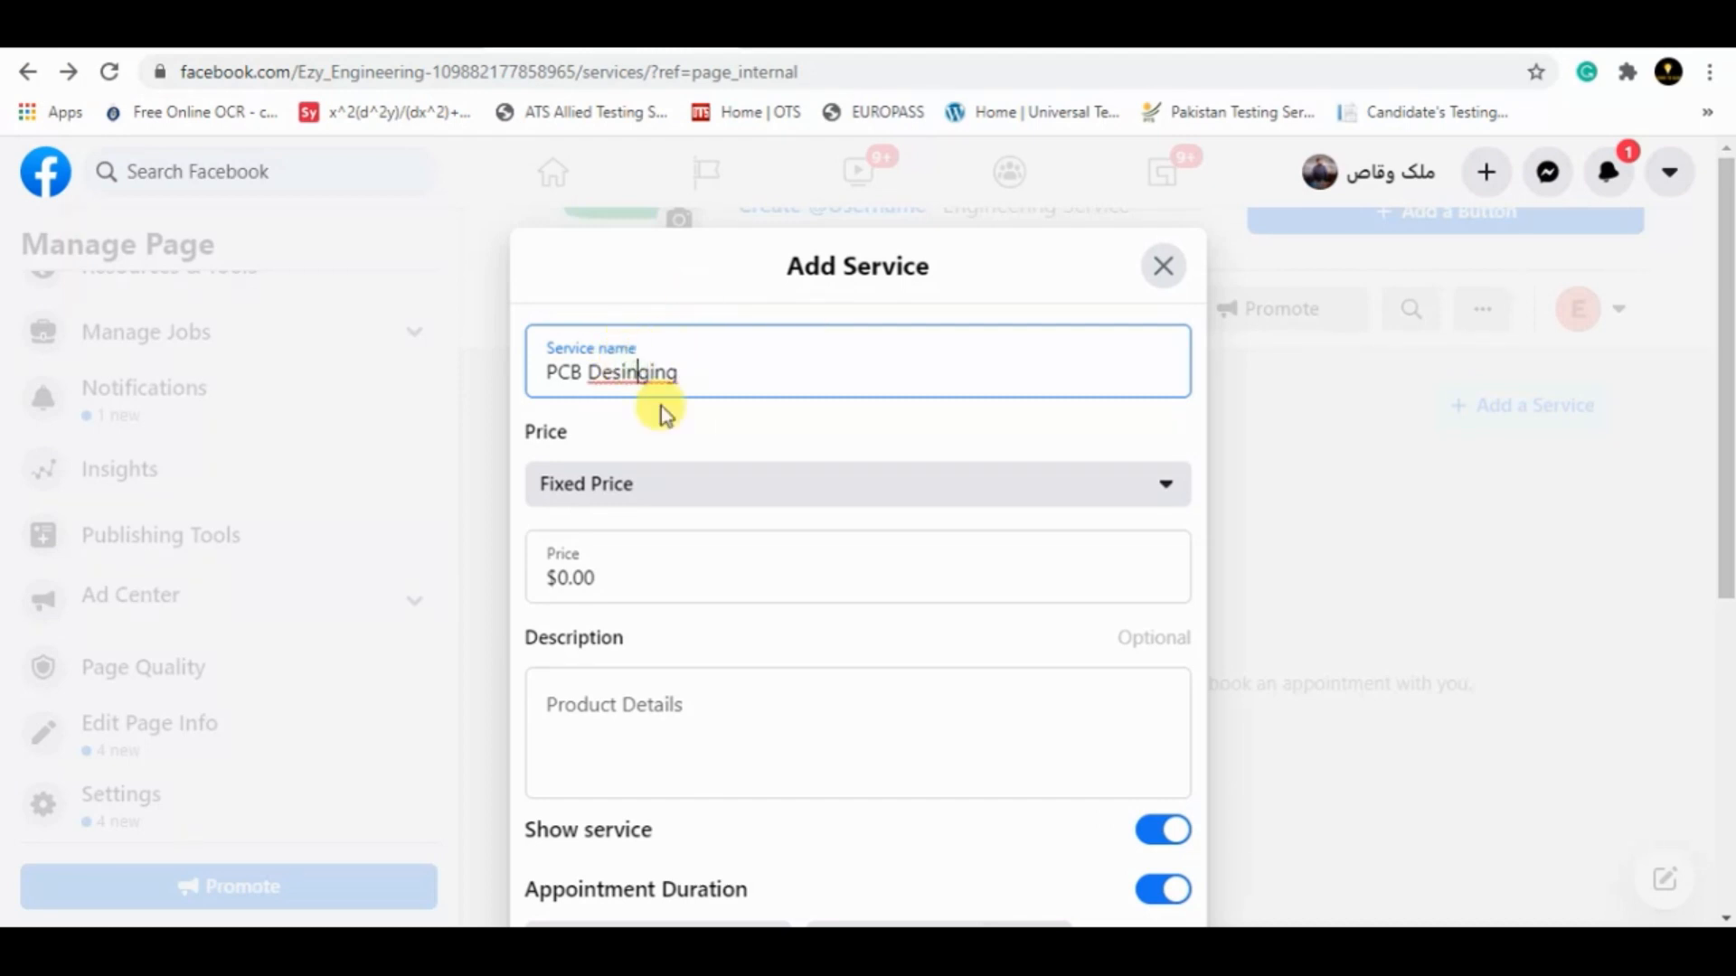
key(BackSpace)
key(Right)
text(n)
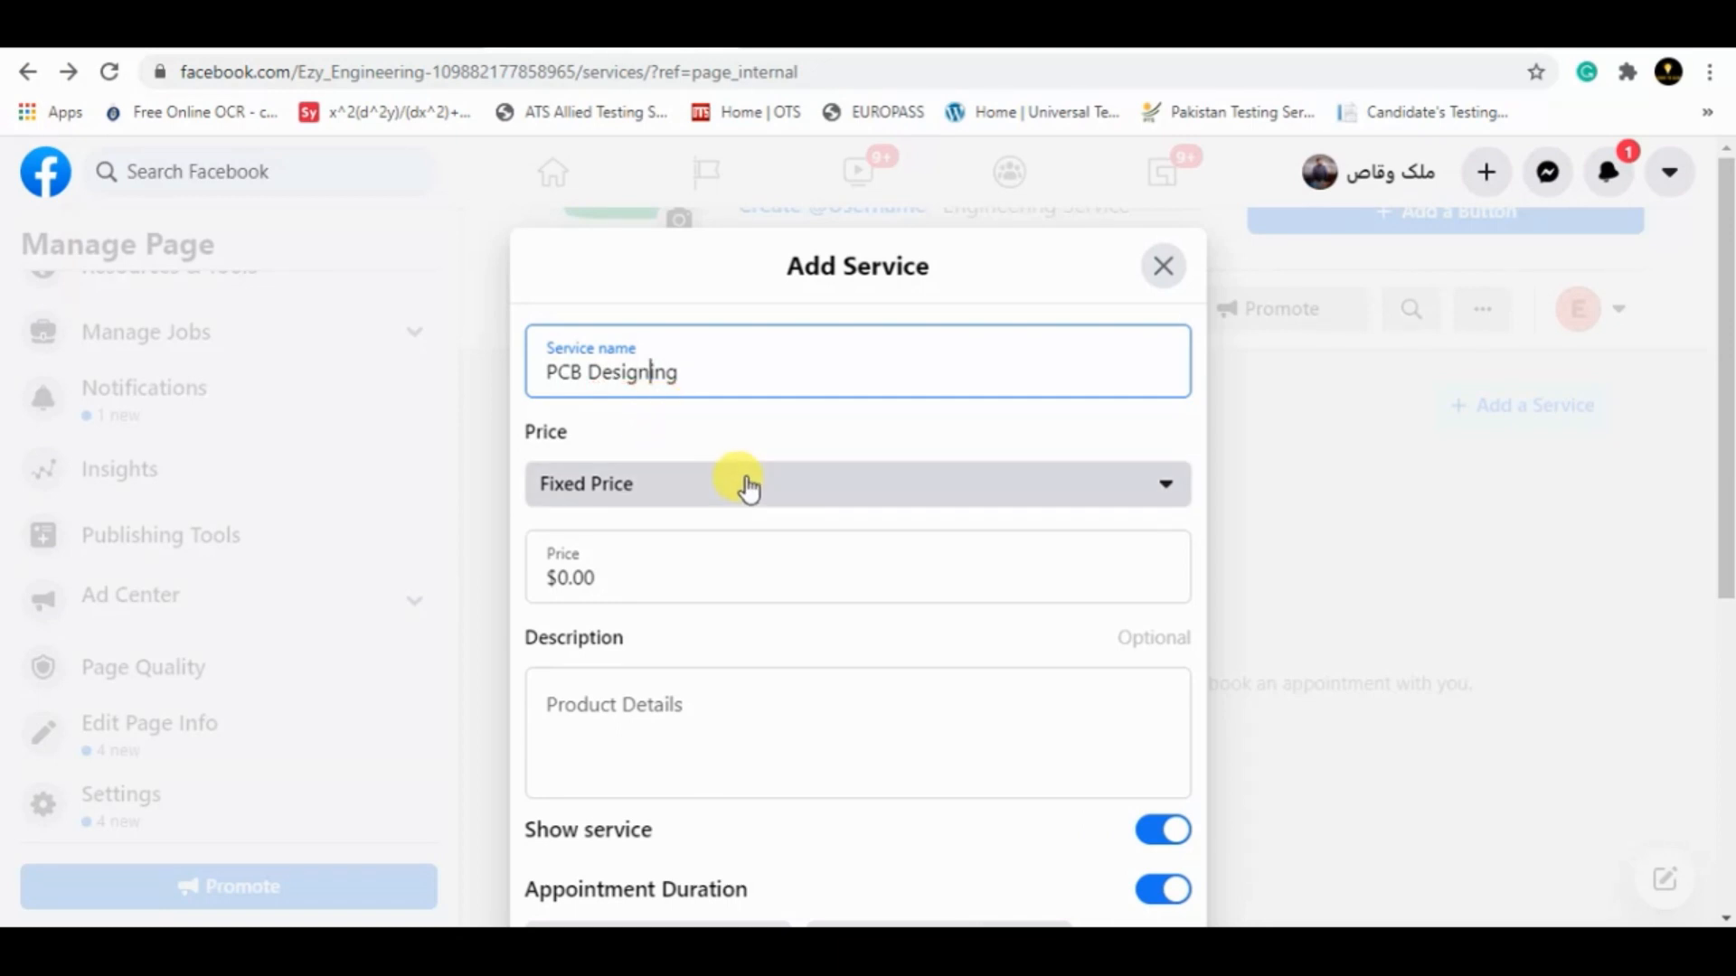
click(573, 568)
click(556, 577)
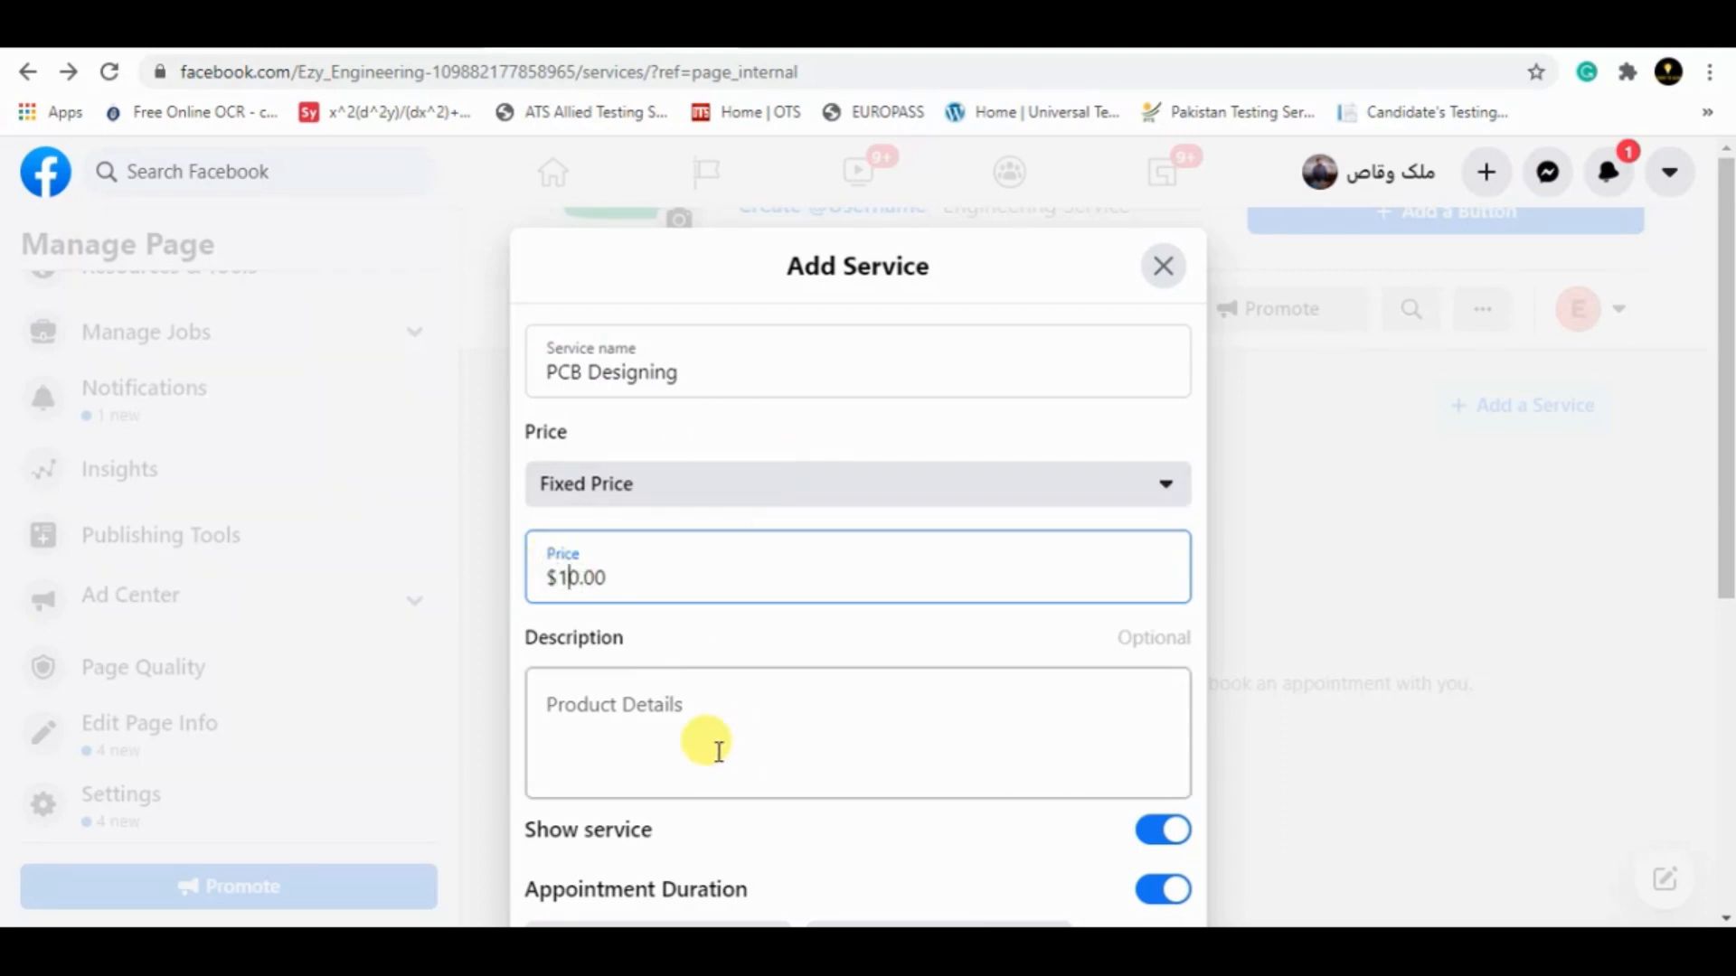
Step: Paste the prepared electrical engineering and PCB design text as the service description and resolve the writing suggestion at "product"
key(ctrl+shift)
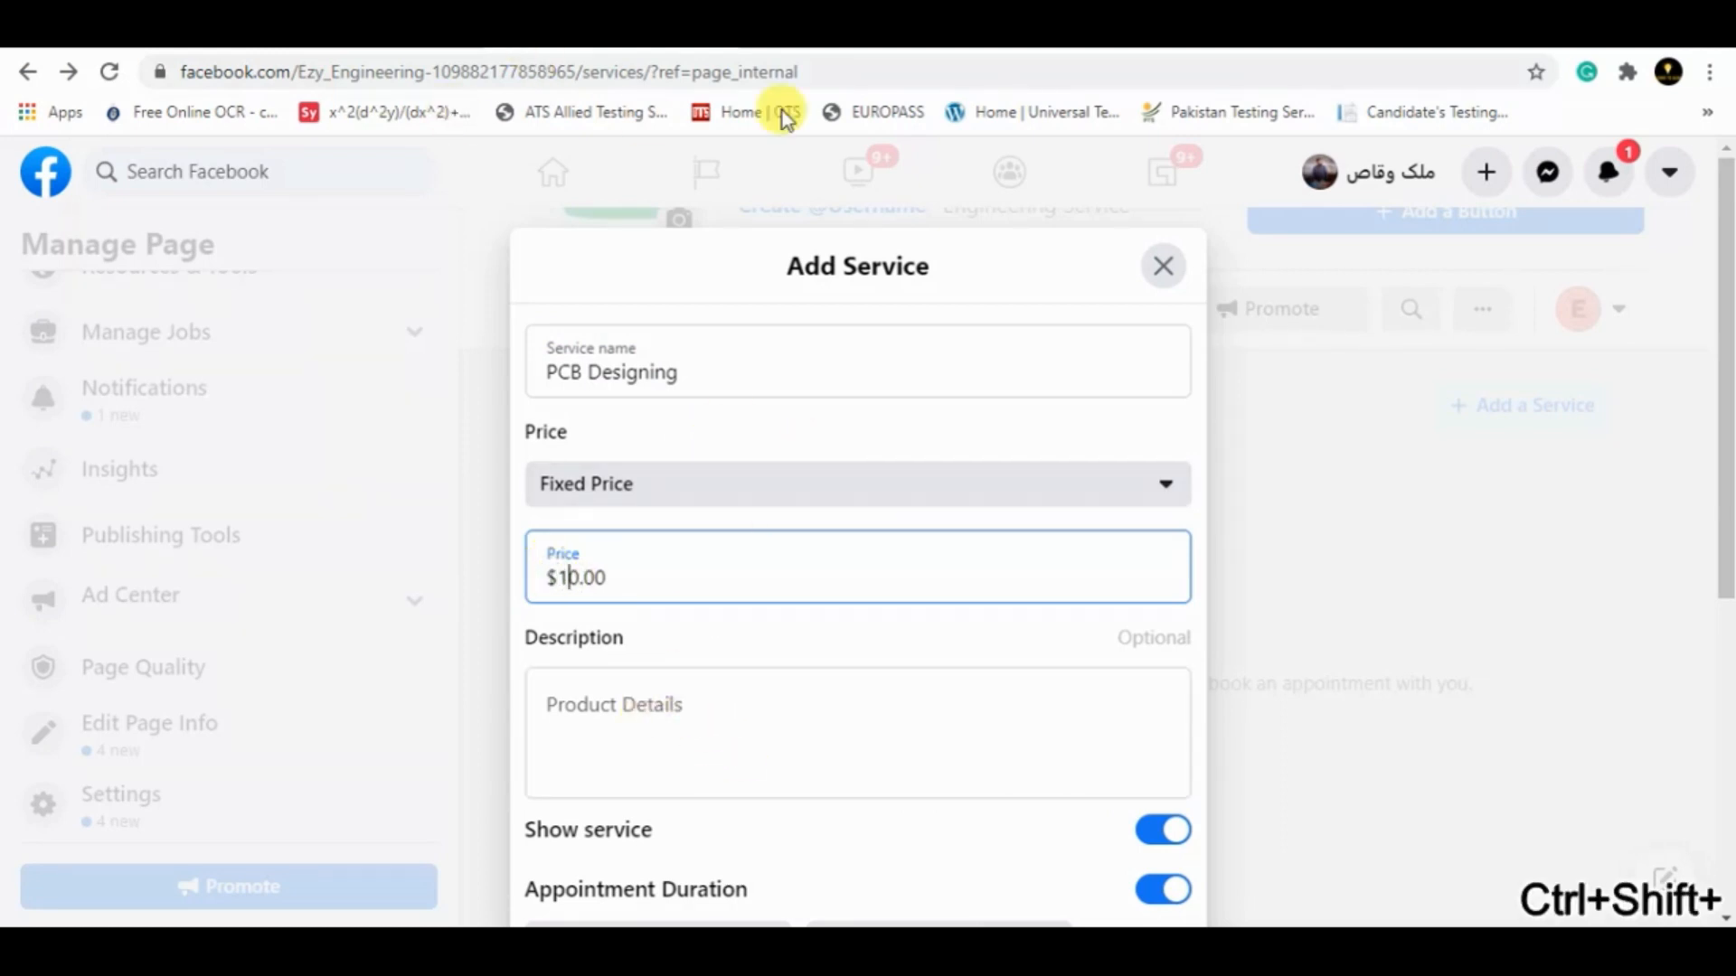
click(661, 714)
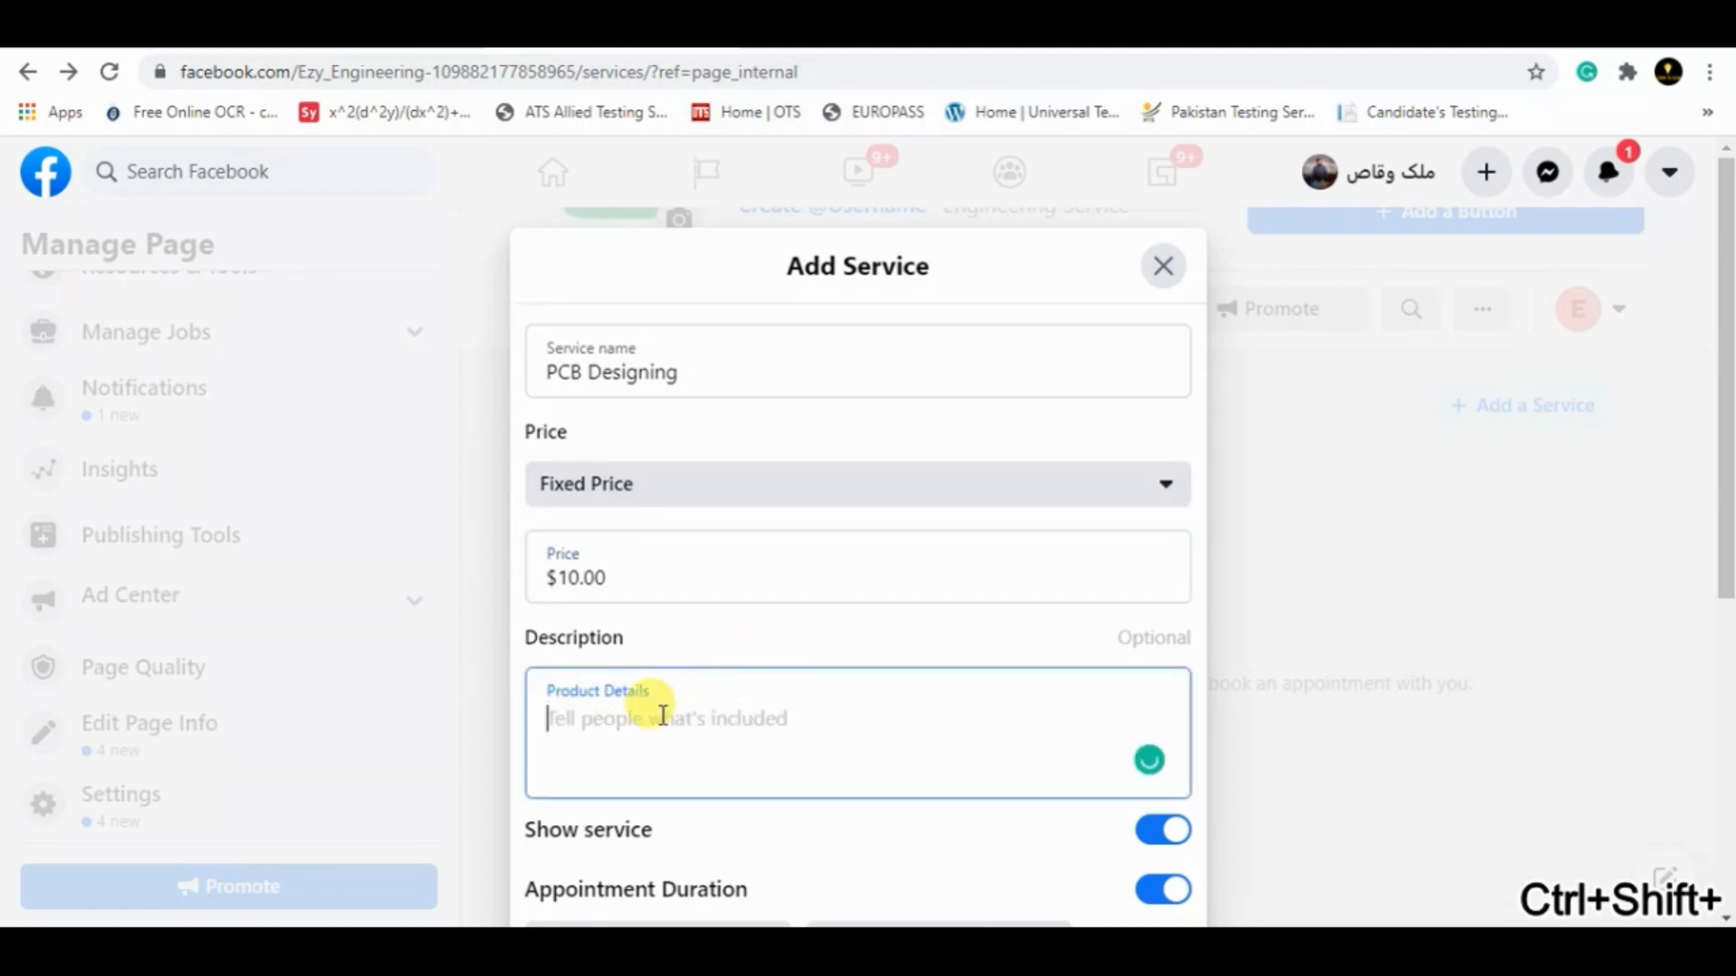
key(ctrl+v)
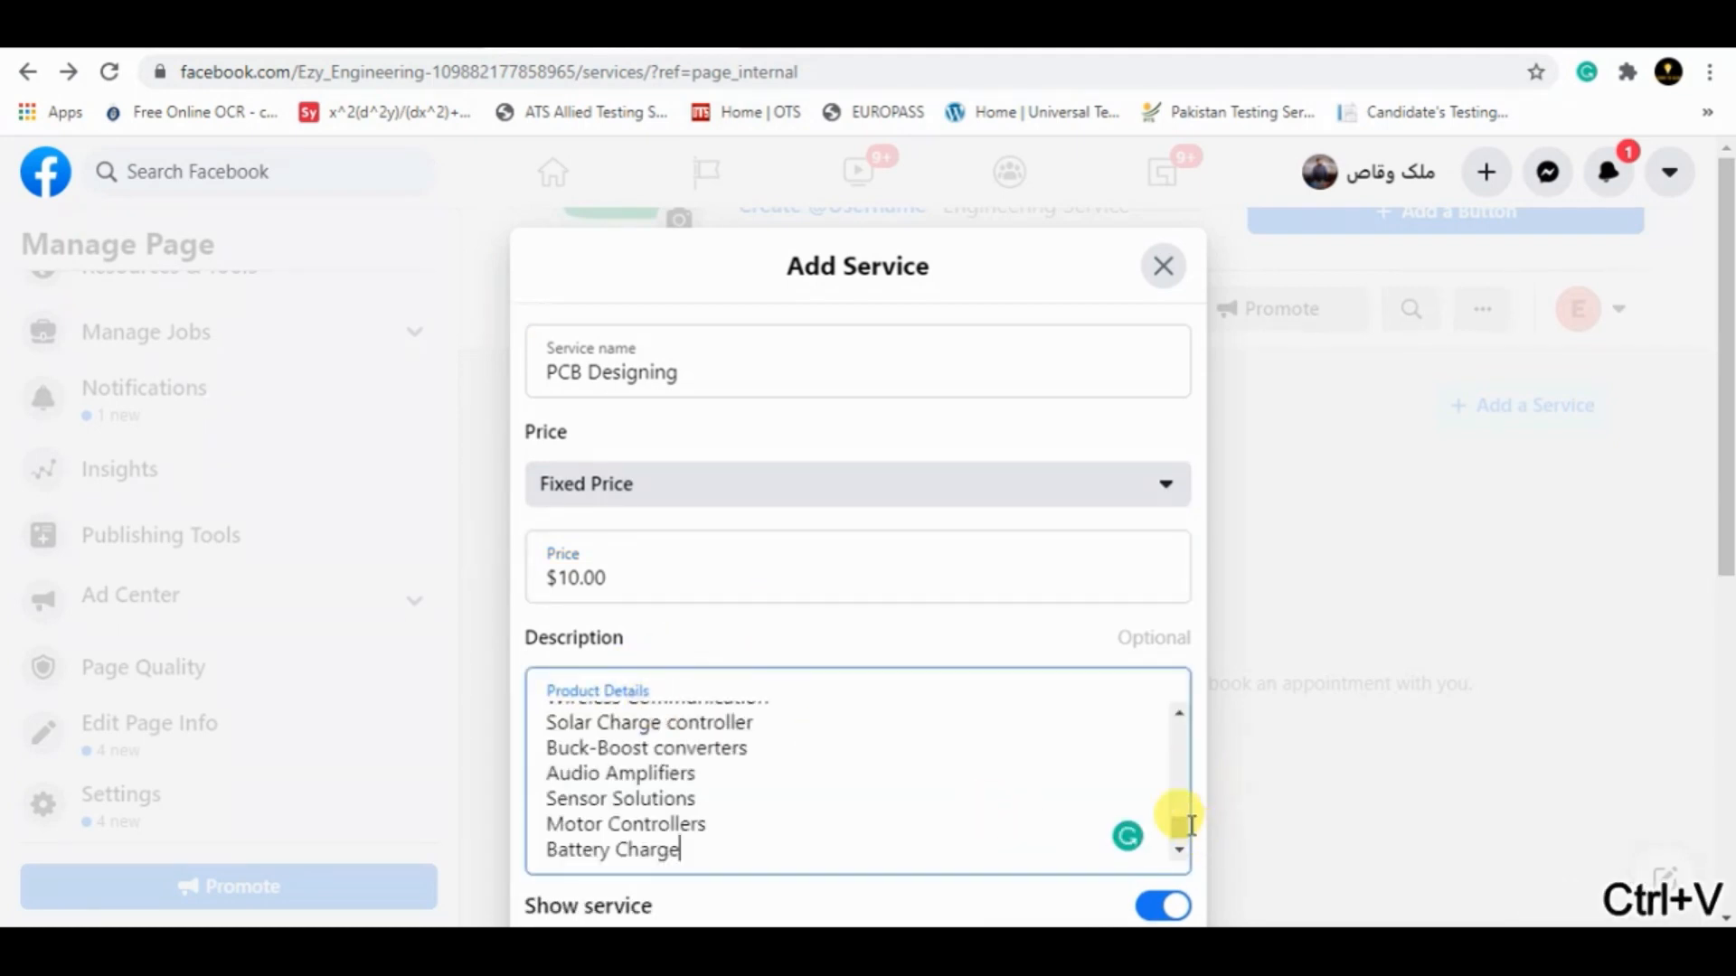
drag(1183, 824, 1178, 700)
click(1174, 762)
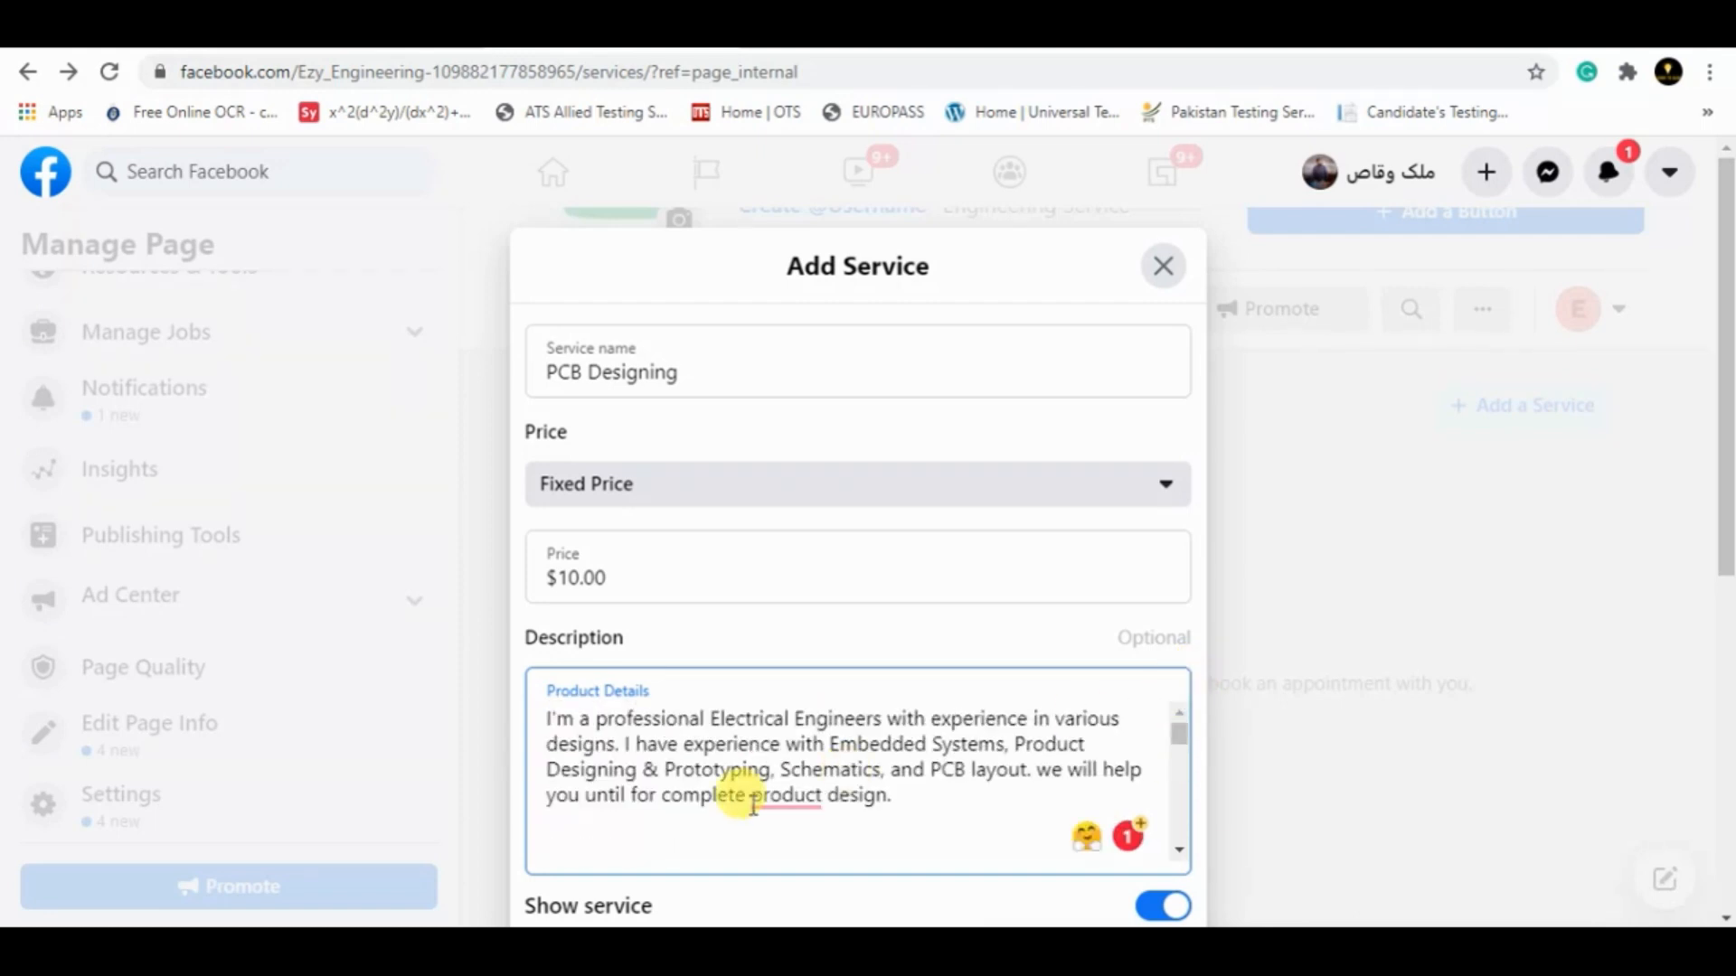
mouse_move(772, 801)
click(806, 648)
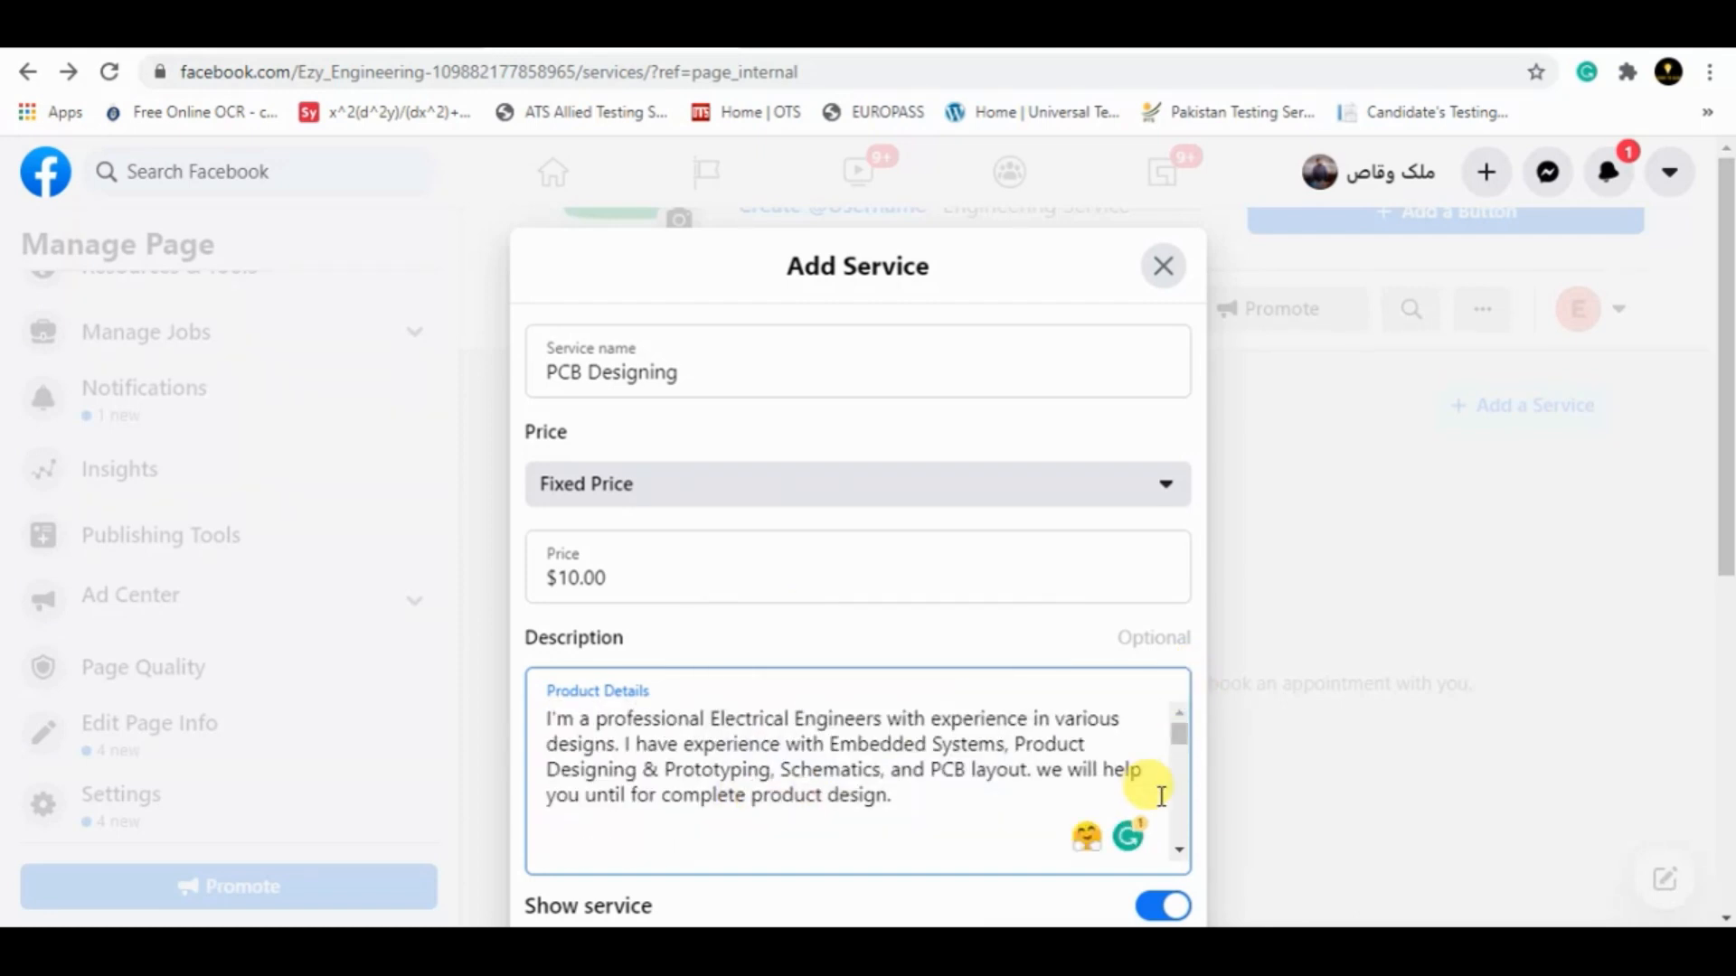
drag(1175, 742, 1185, 854)
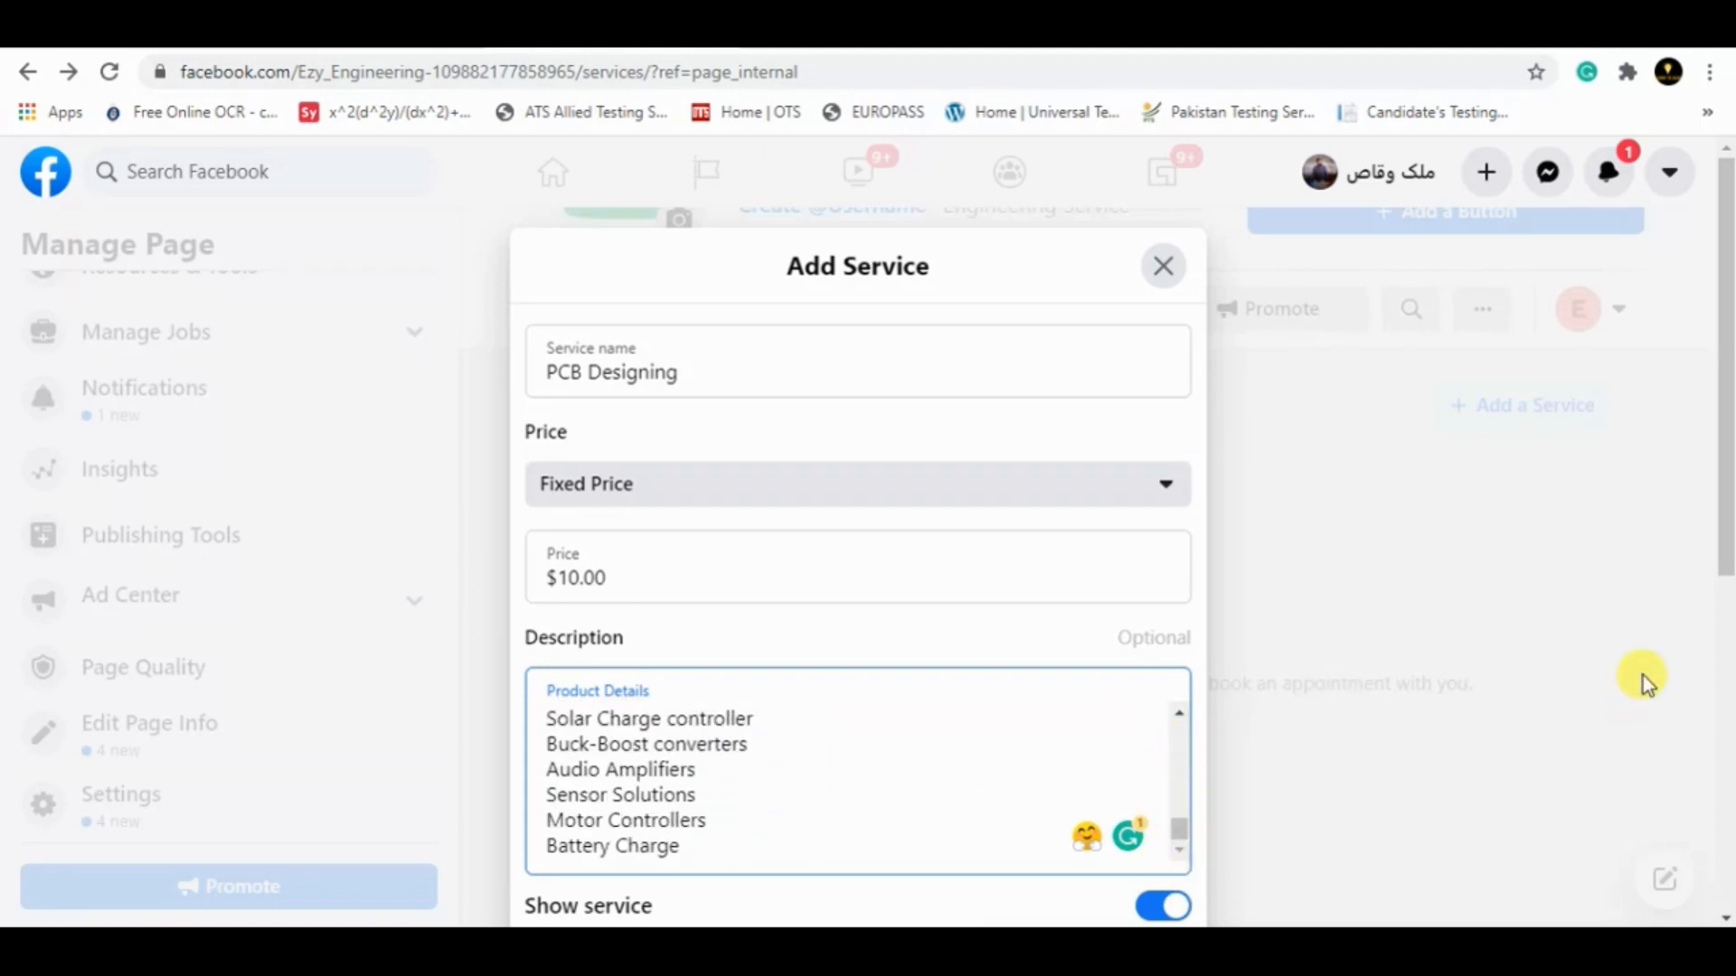
Step: Set the hours of the service's appointment duration to 4 hours
drag(1723, 411, 1718, 622)
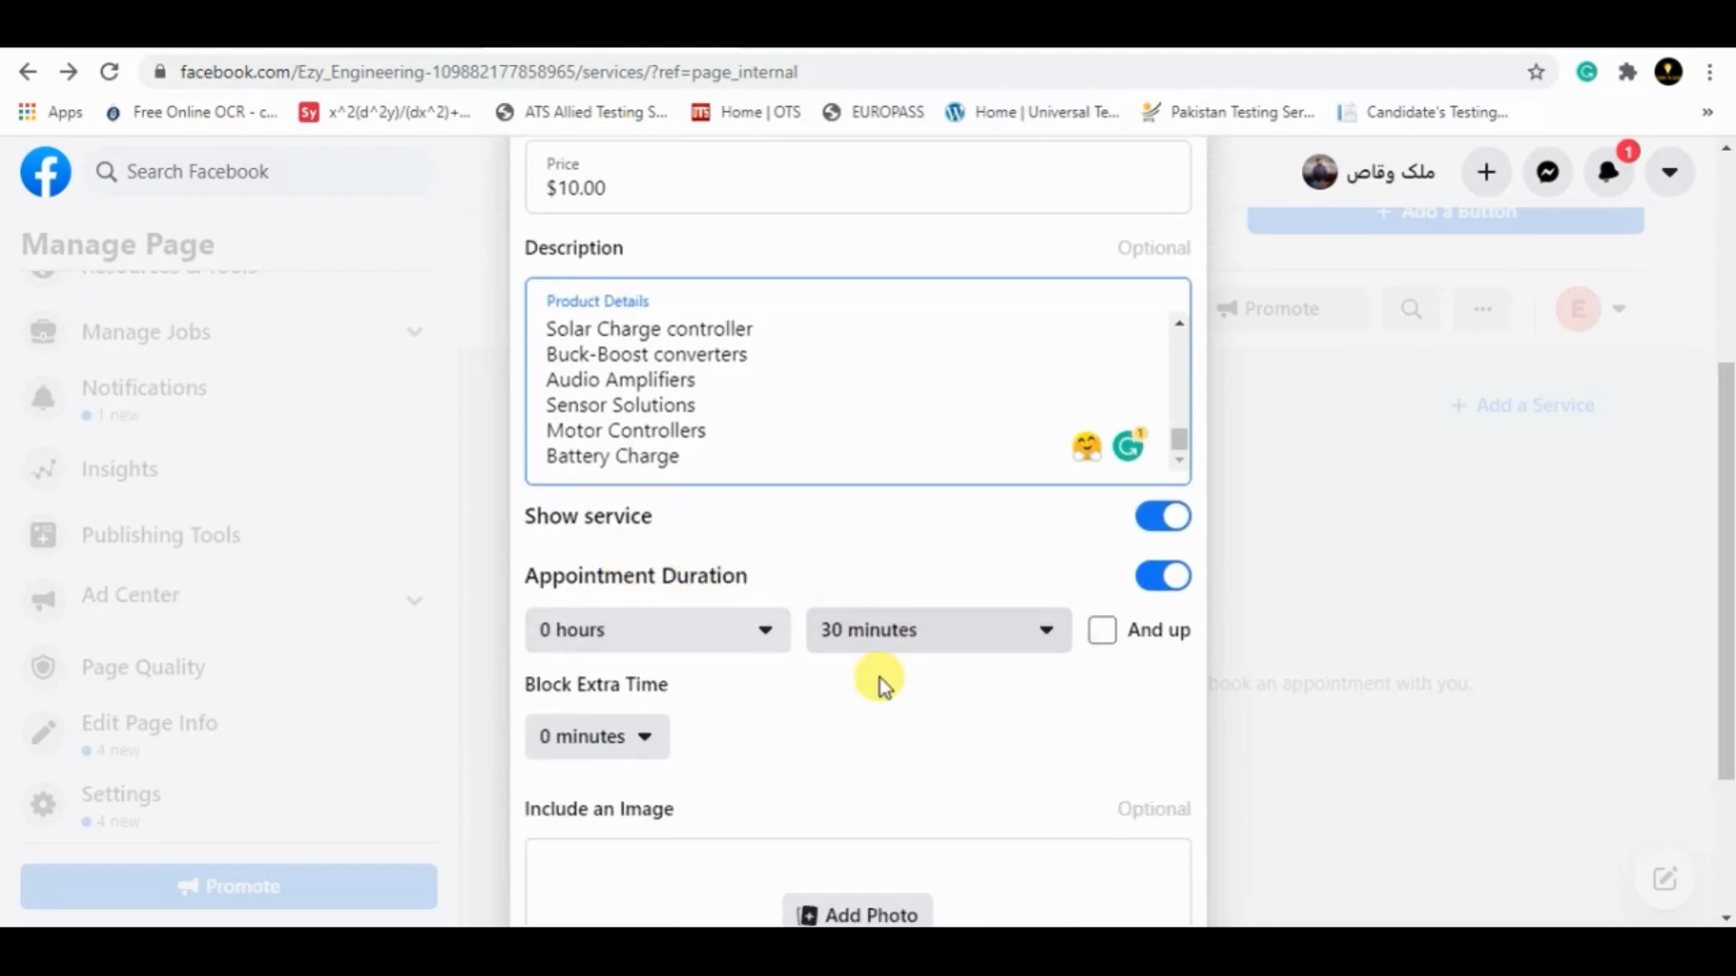
drag(1722, 502, 1724, 461)
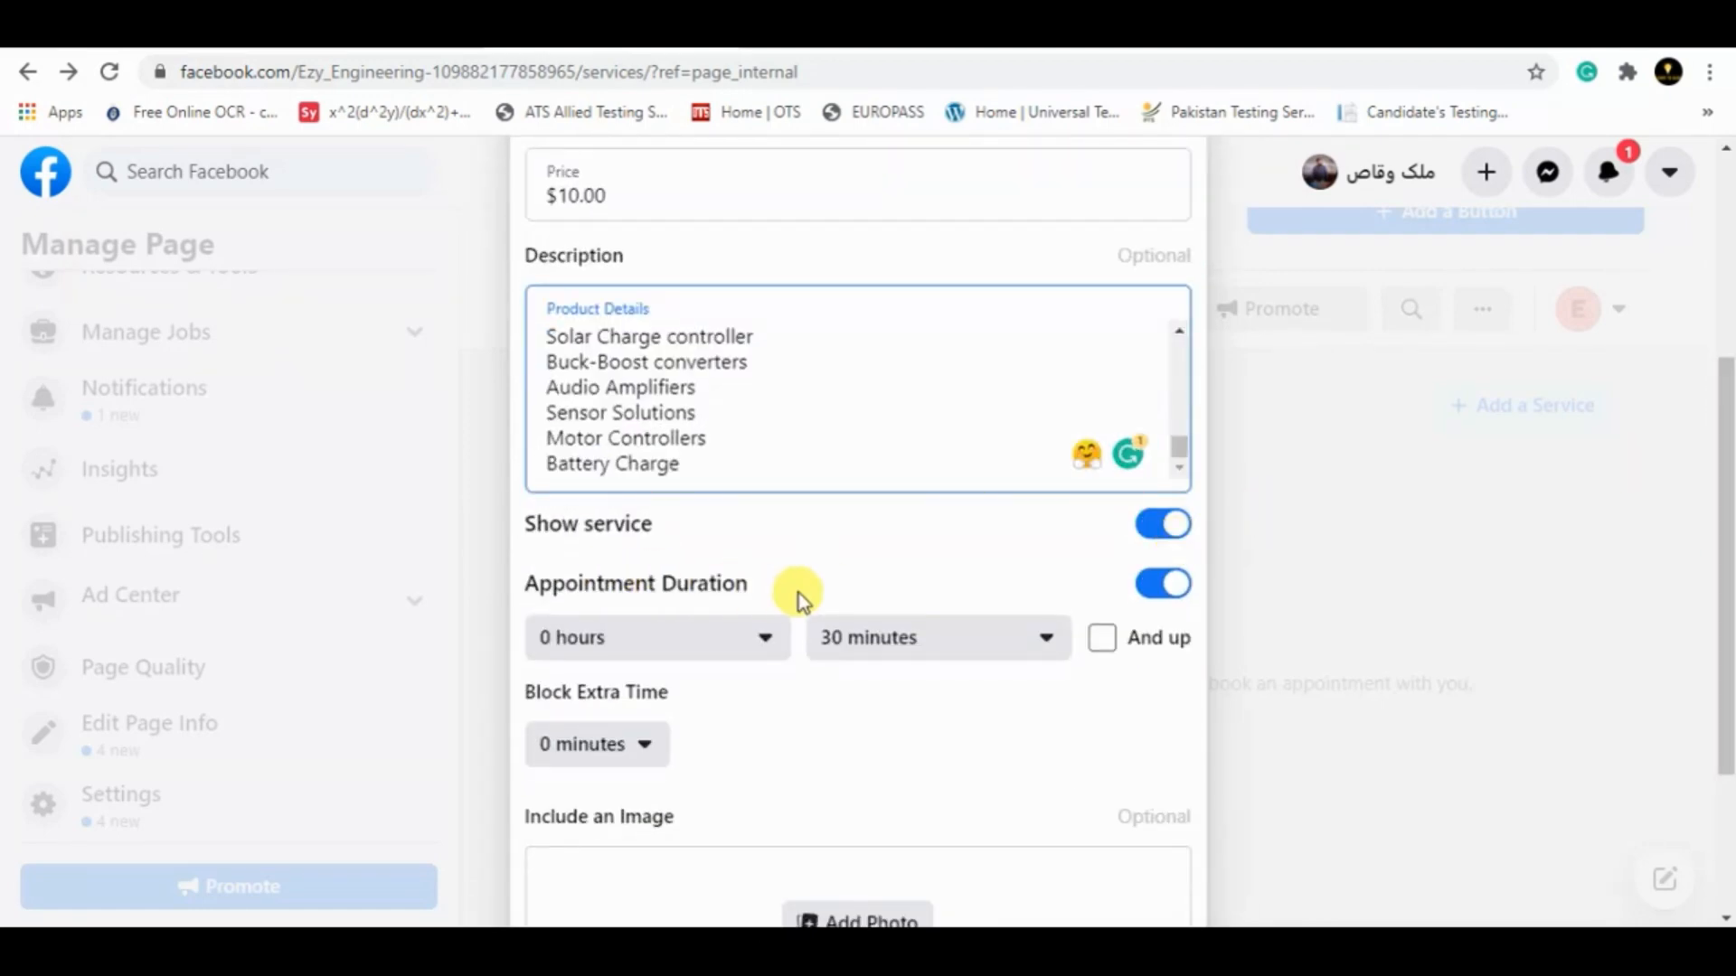
click(767, 643)
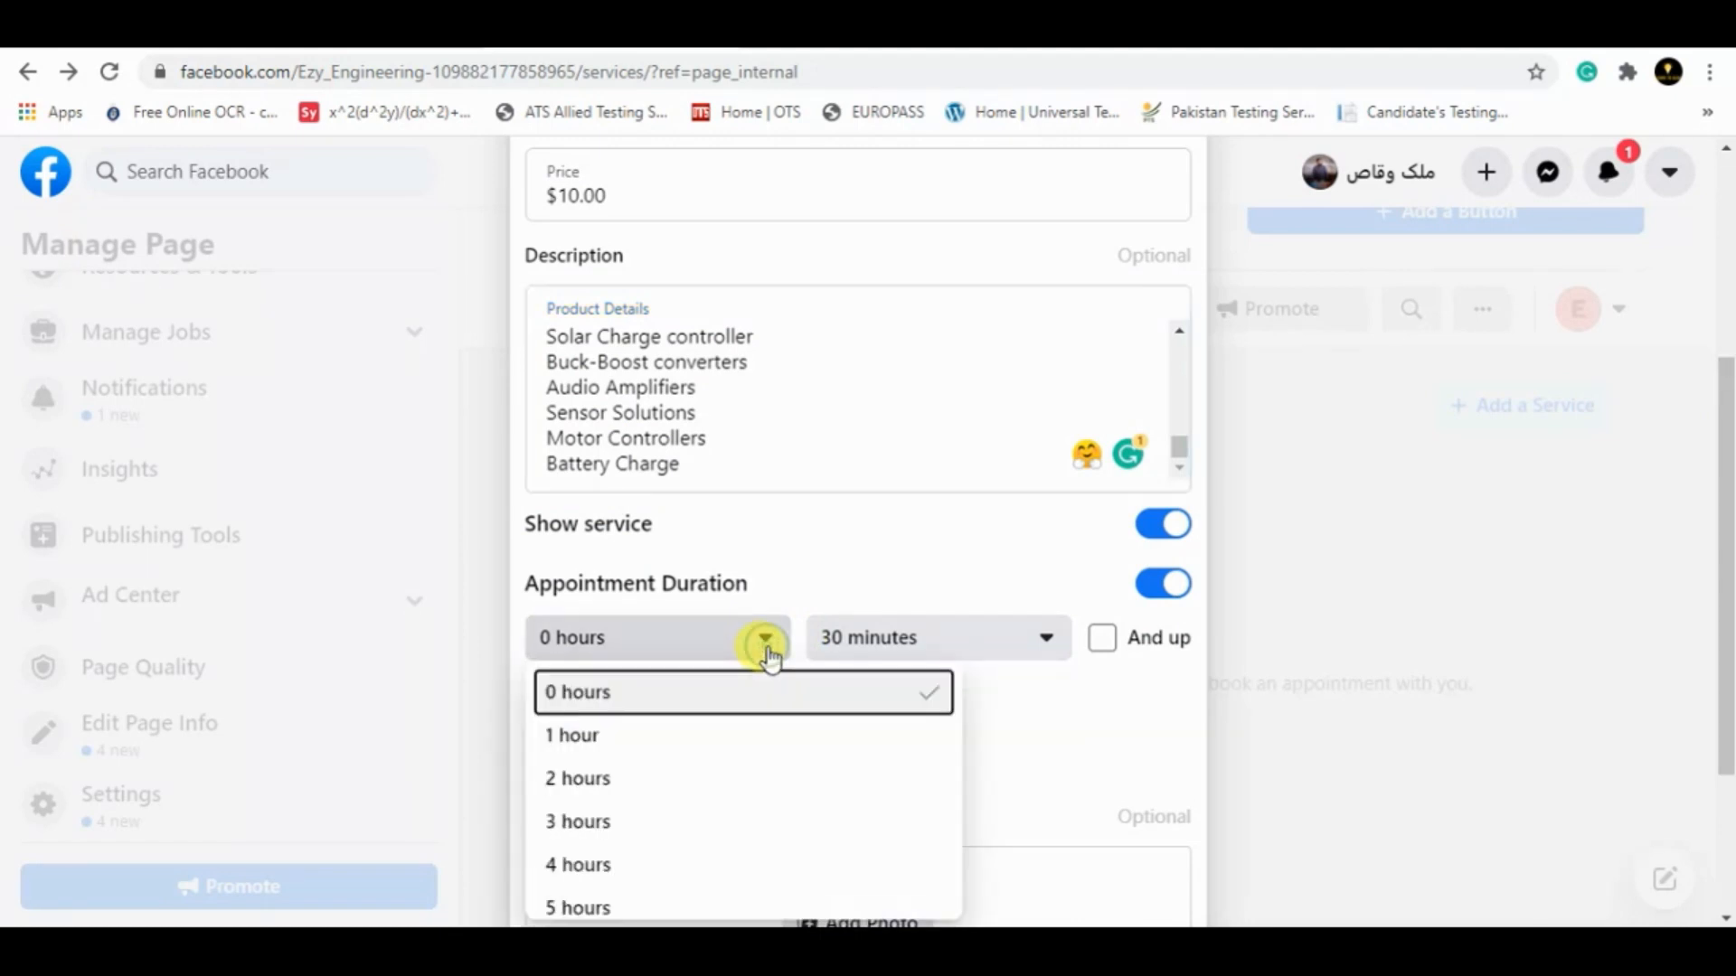
click(648, 864)
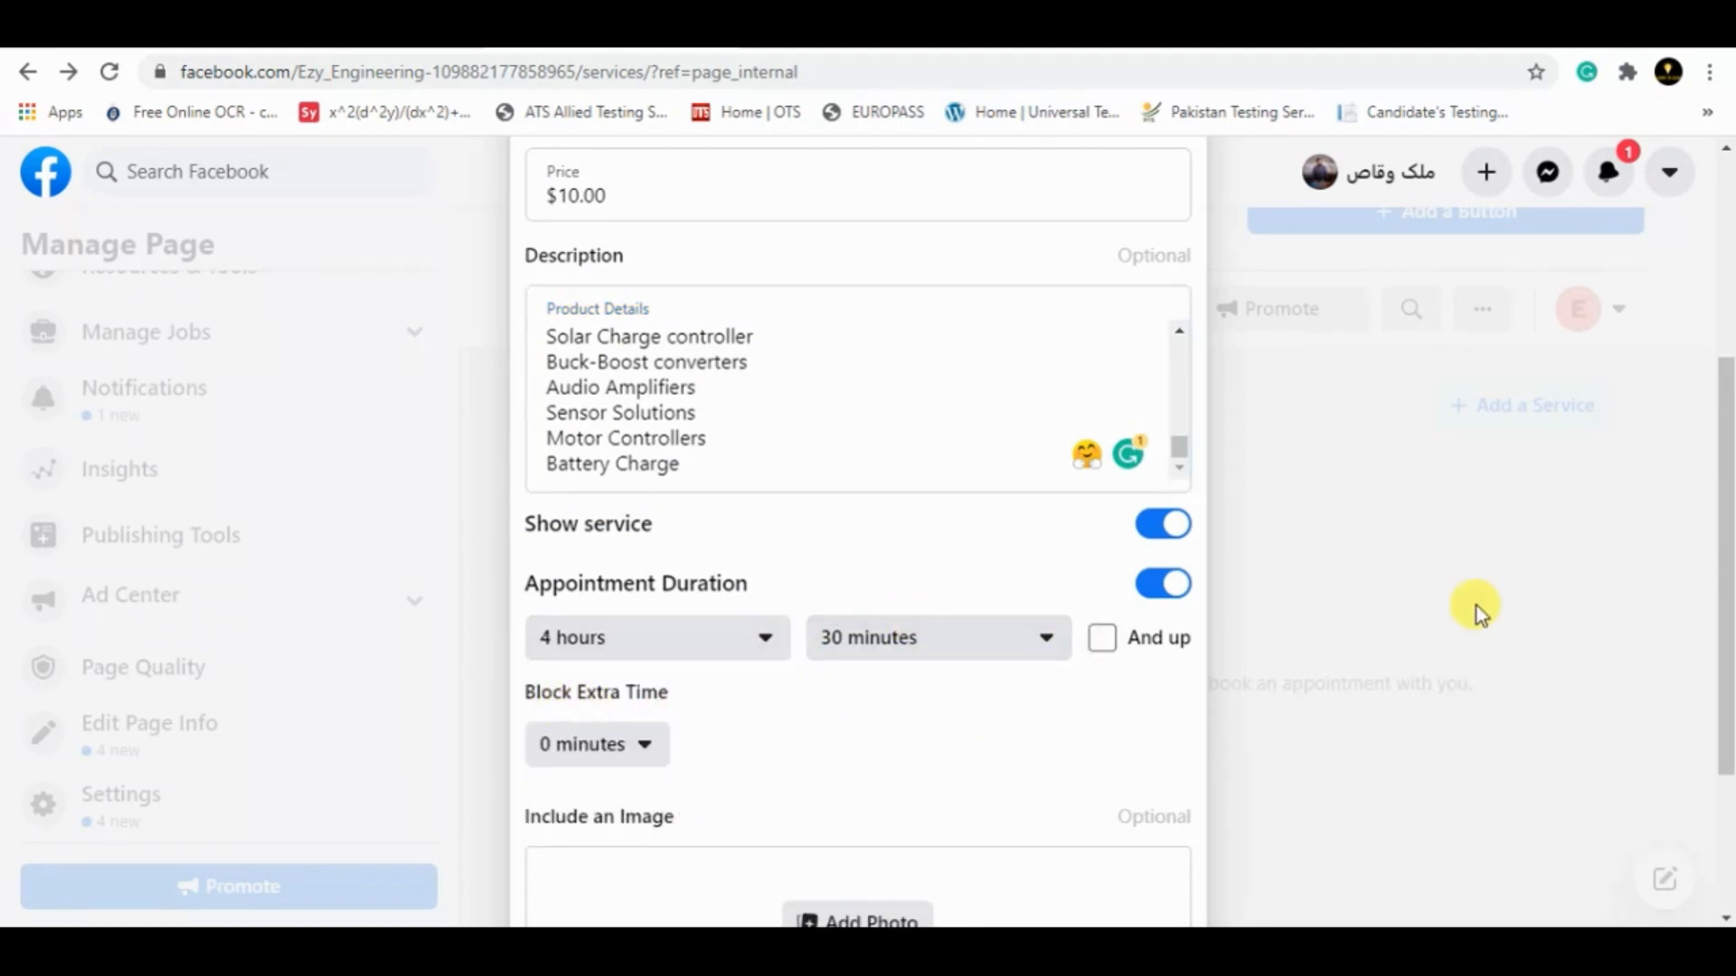
Step: Check the PDF's Task 2 items on service description, duration and sample work image against the image section of the Facebook service form
drag(1723, 496, 1723, 697)
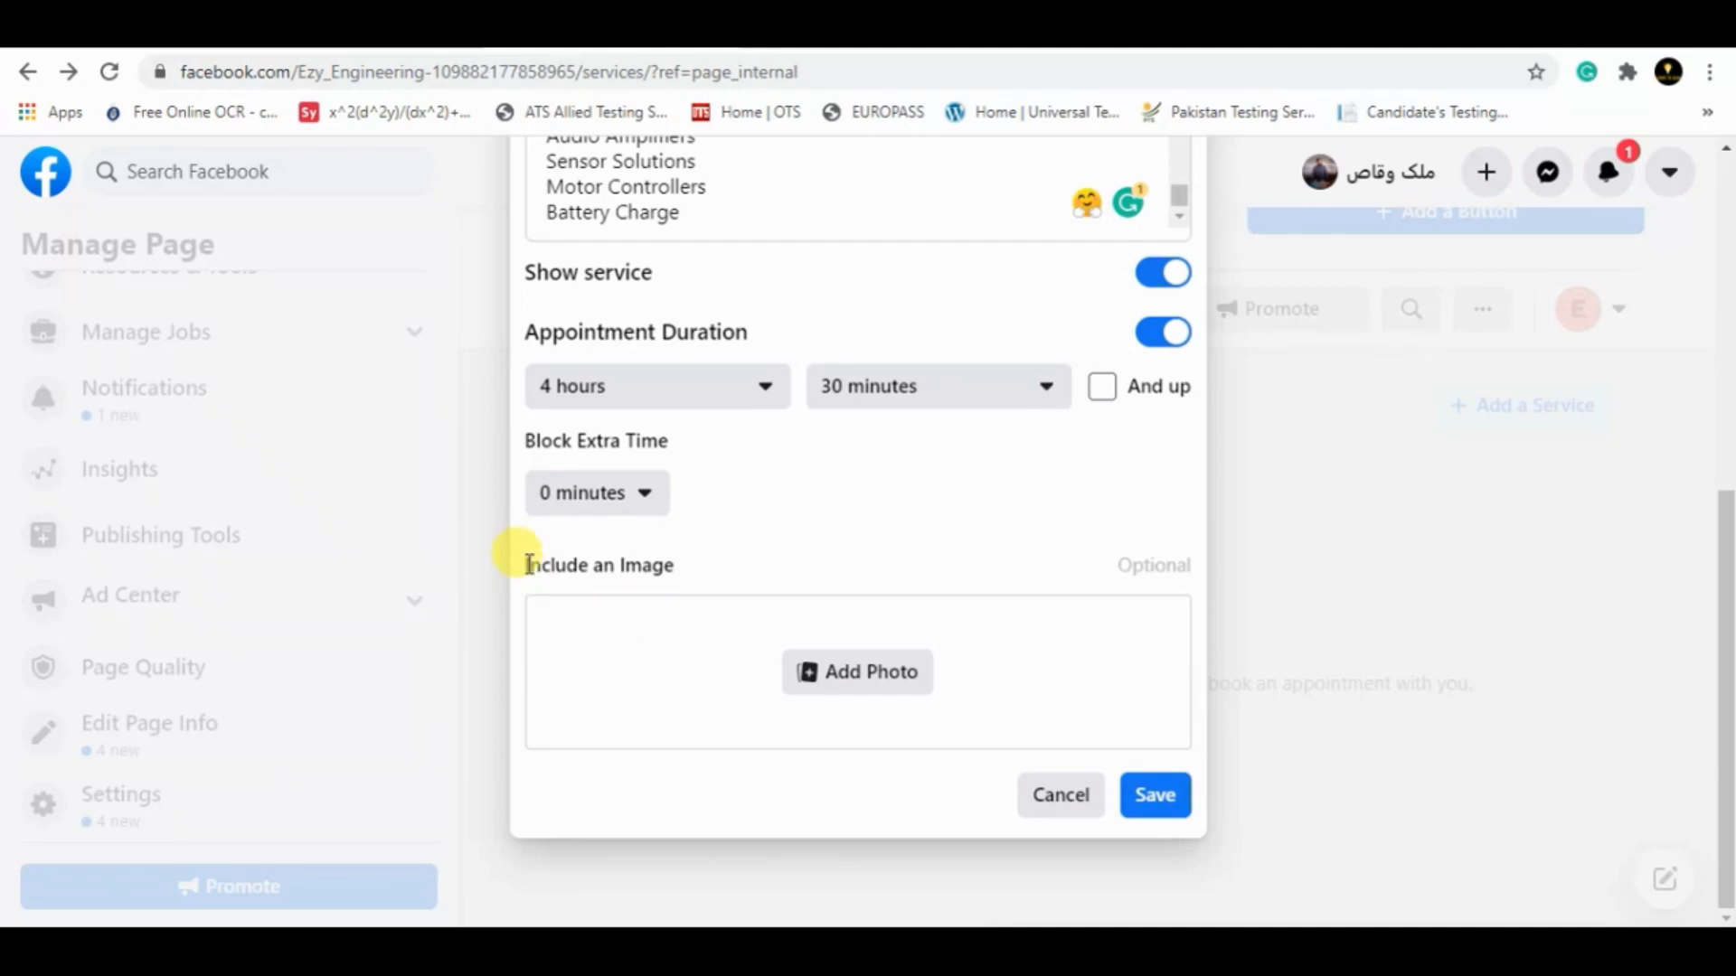
drag(528, 564, 682, 561)
click(682, 562)
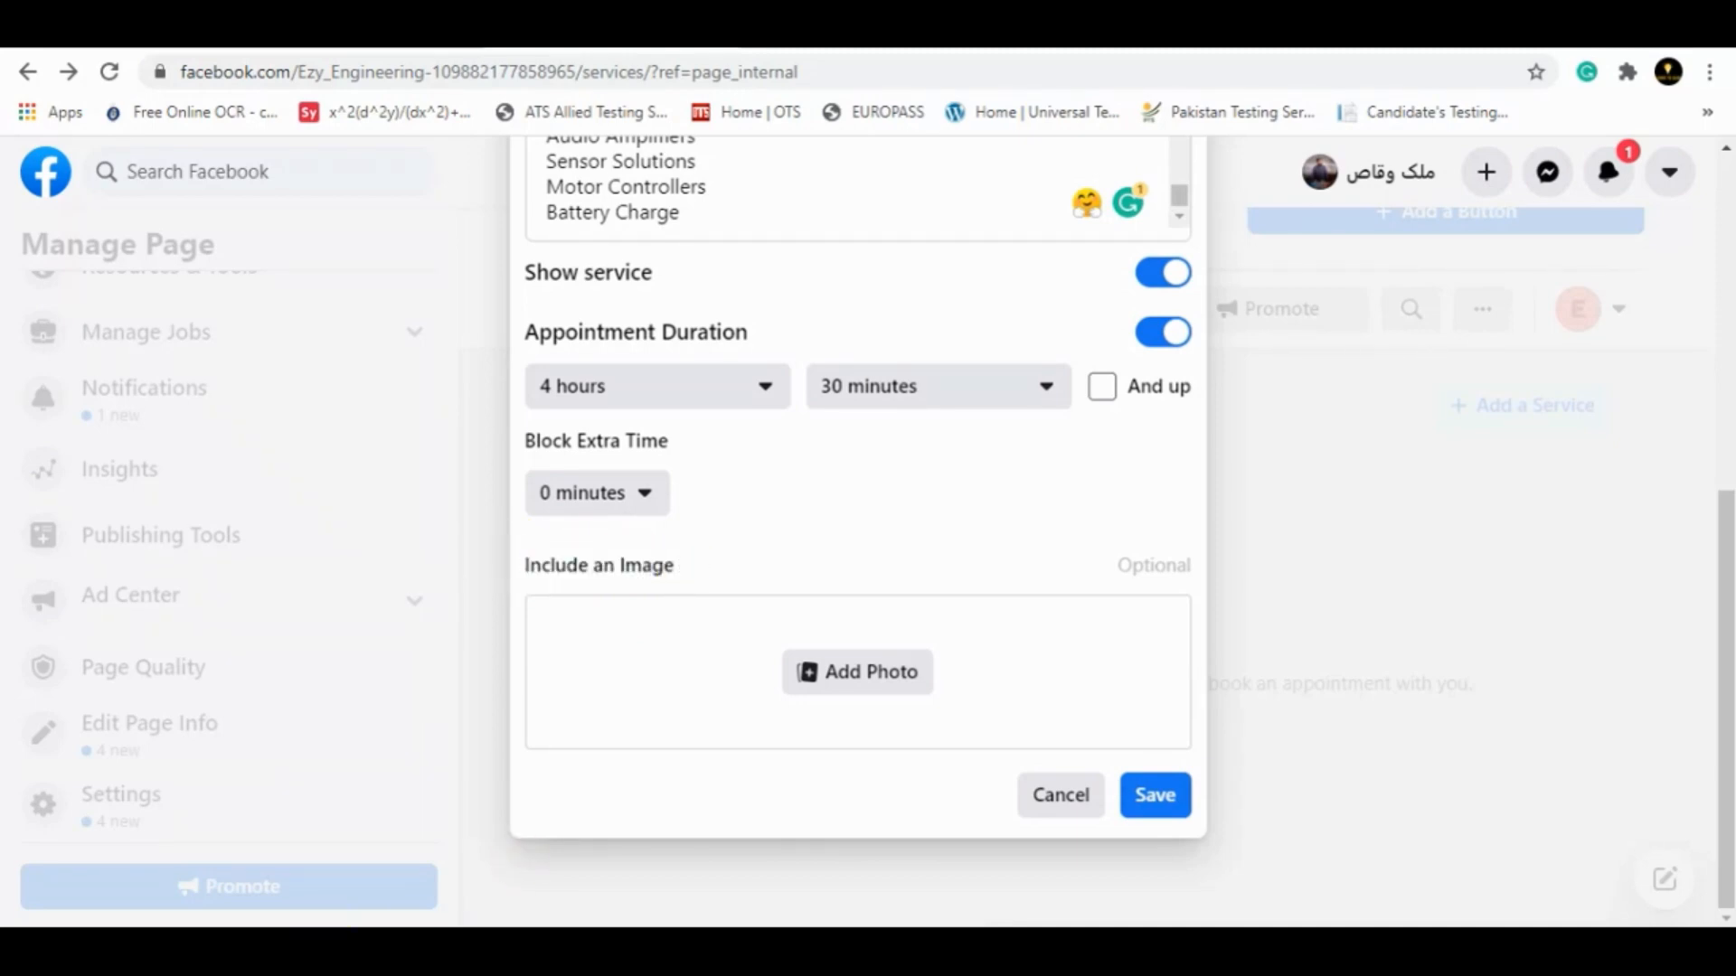
key(alt+Tab)
drag(388, 642, 633, 644)
drag(391, 702, 918, 691)
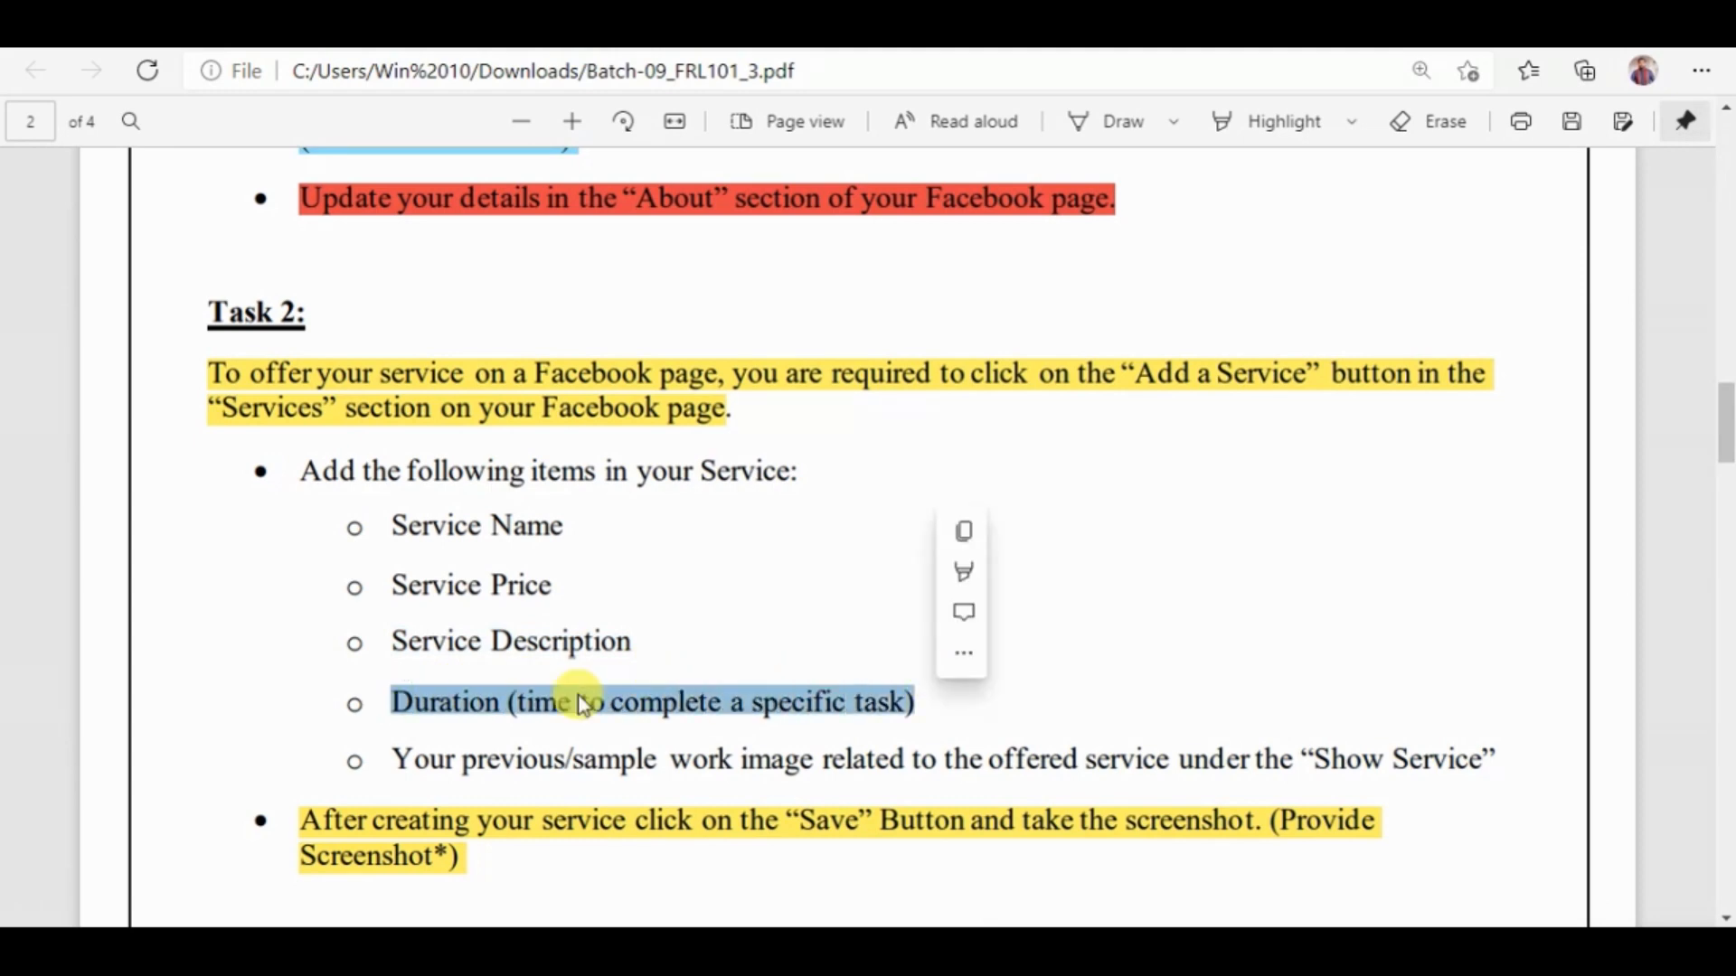
click(426, 766)
drag(398, 759, 1492, 742)
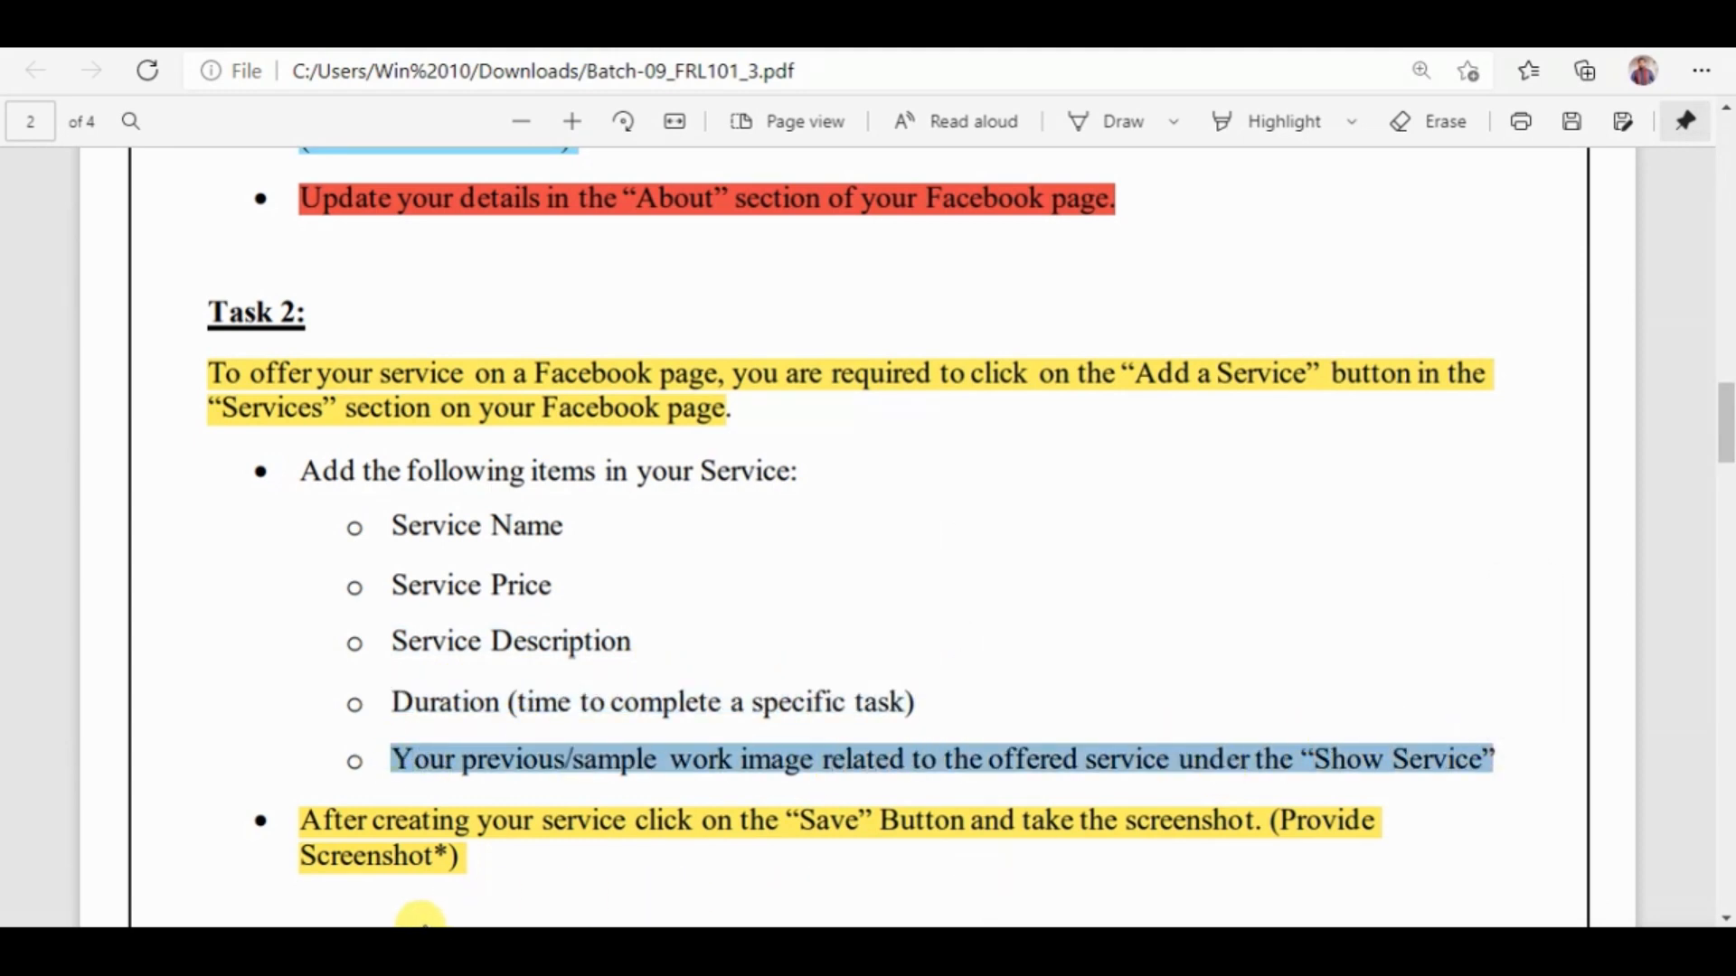
key(alt+Tab)
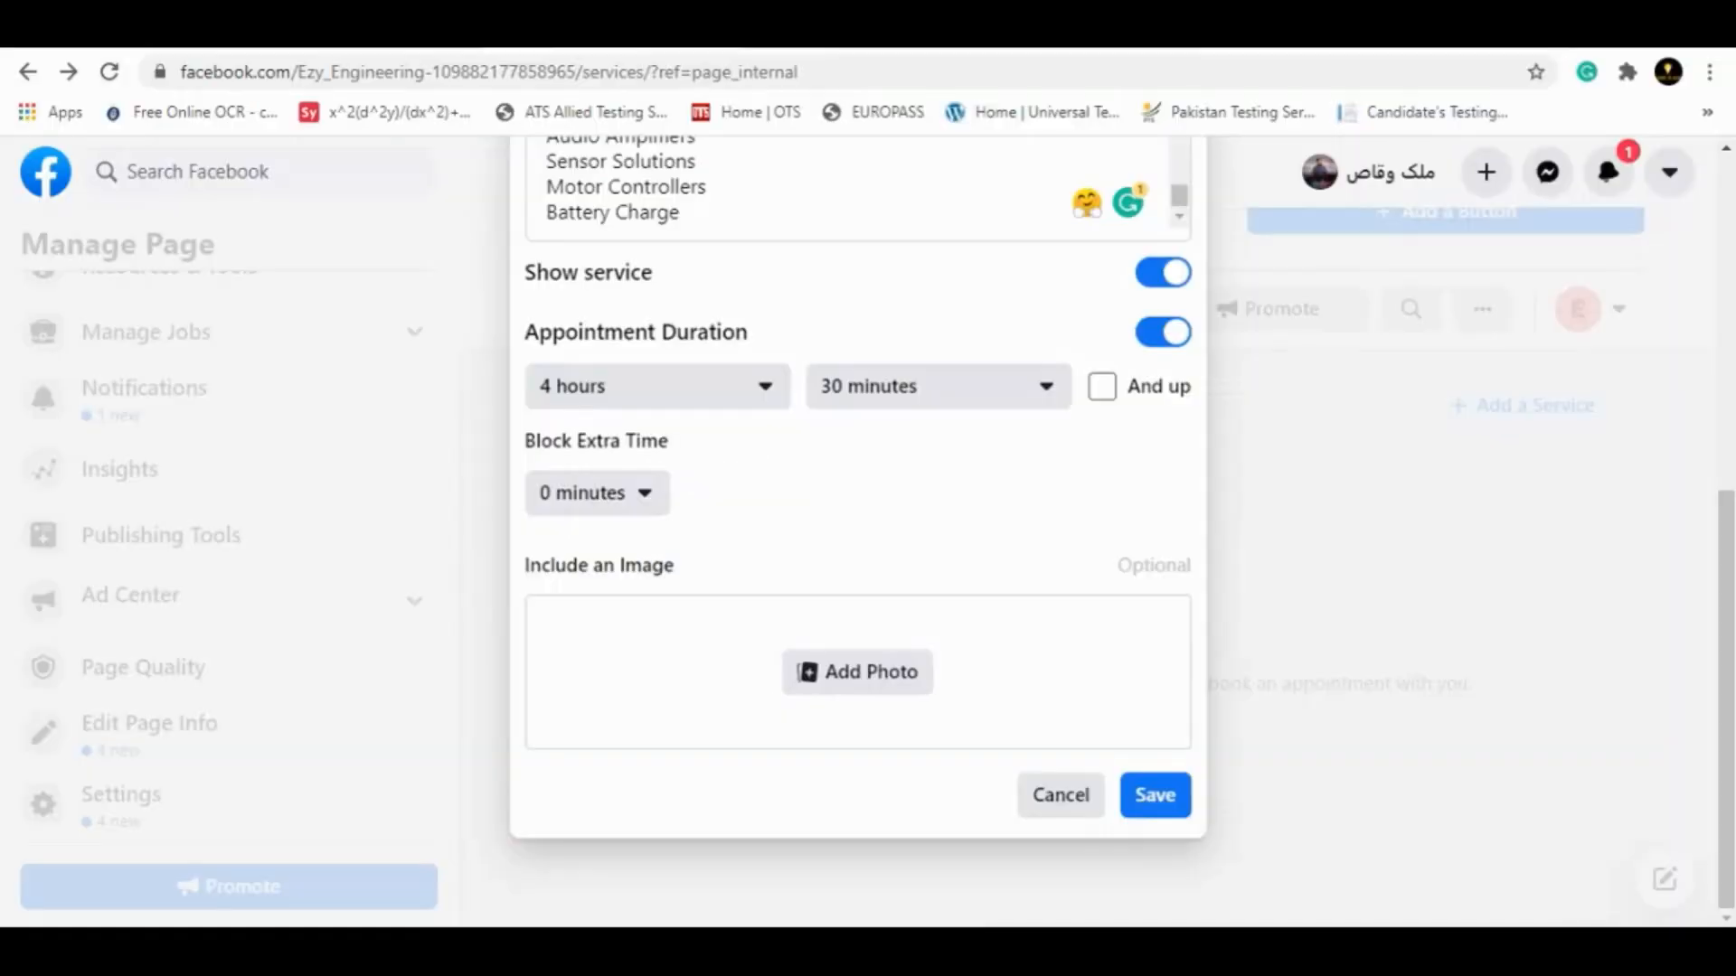
Step: Add the image "samples (16)" from the Desktop folder documnets > sample to the service
click(892, 694)
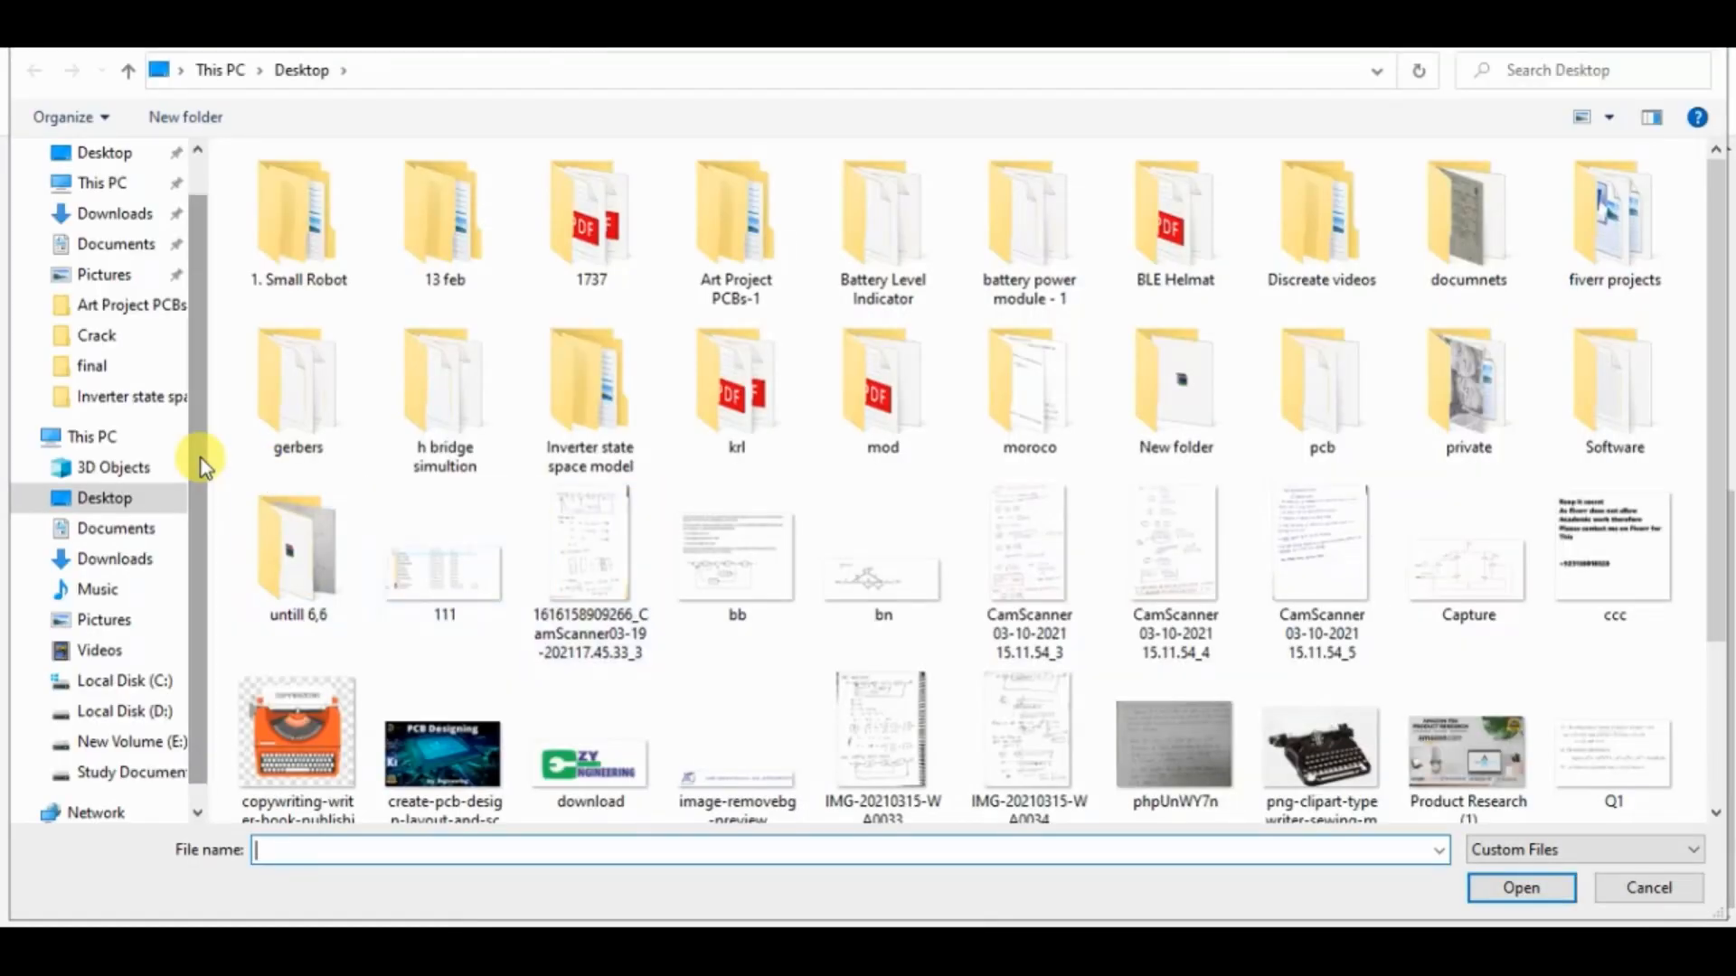
click(99, 172)
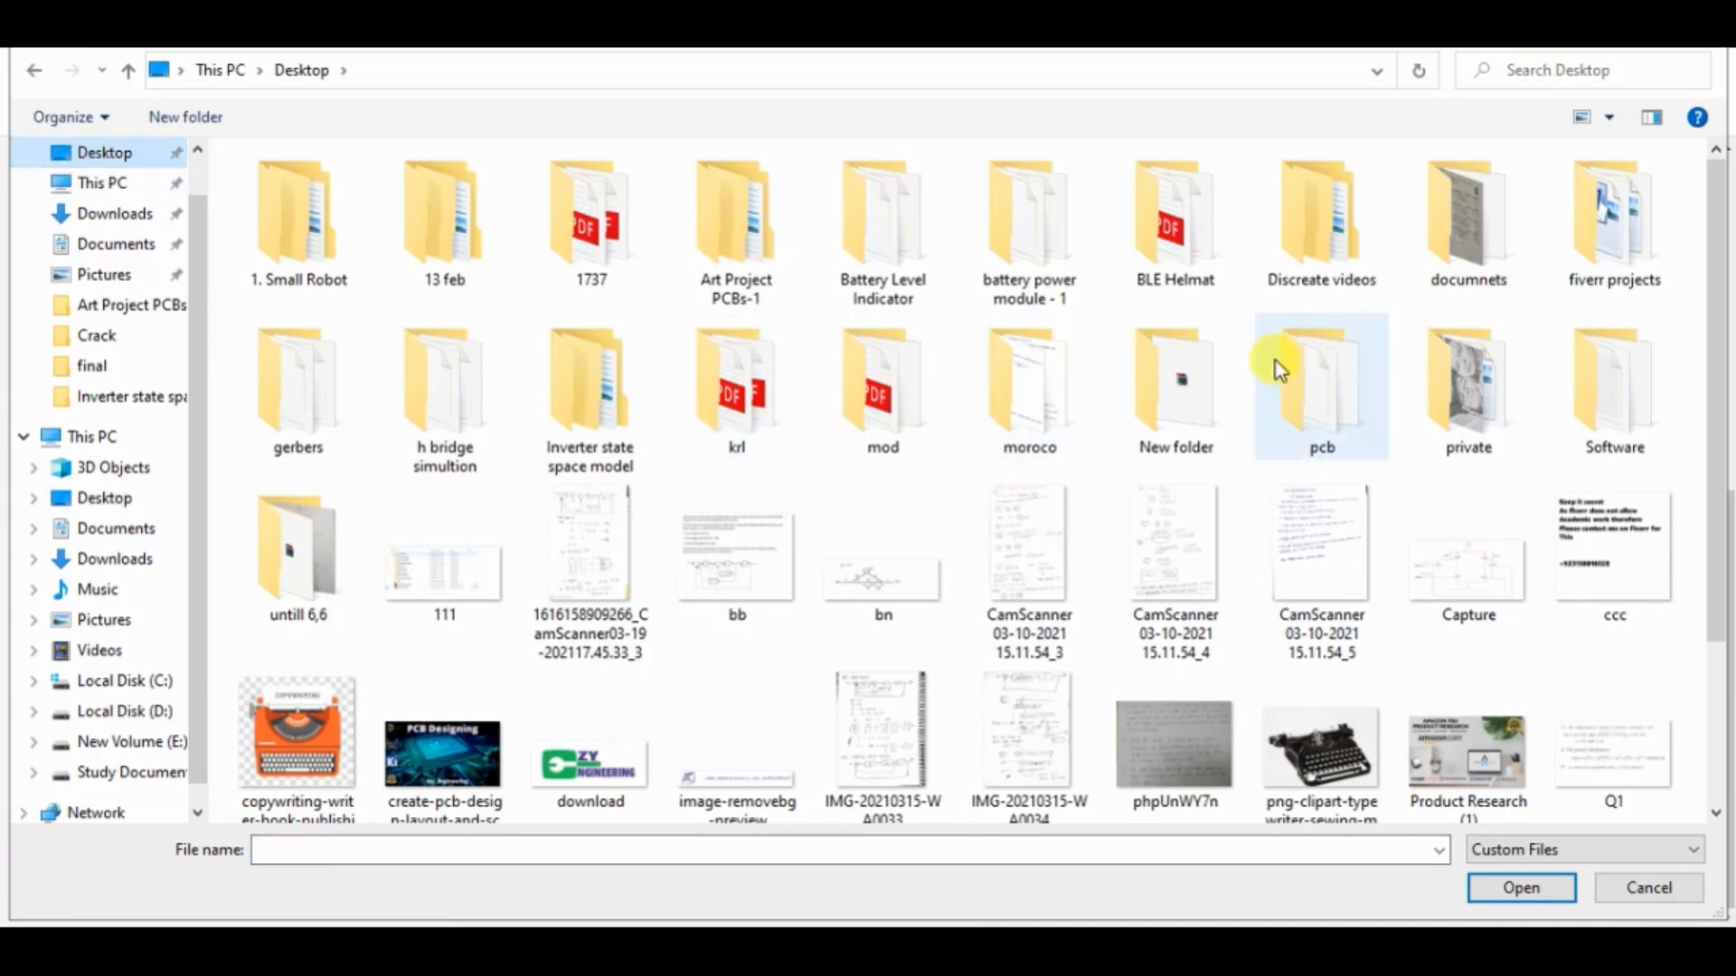
double_click(1467, 217)
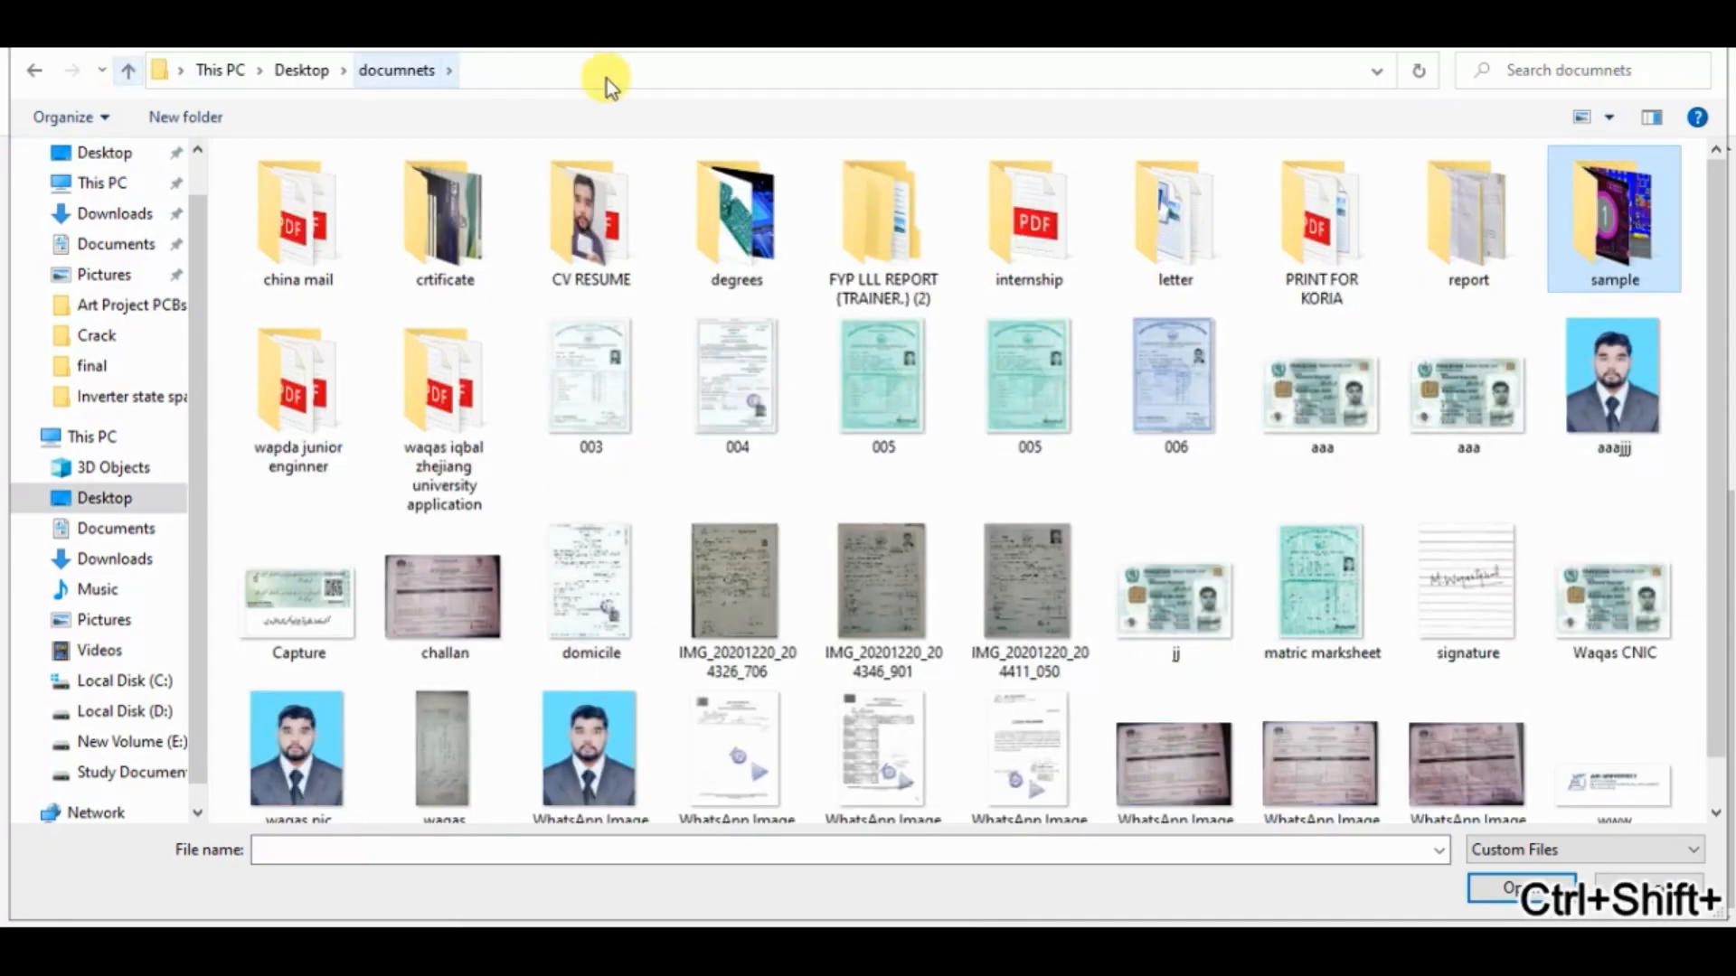
double_click(1609, 249)
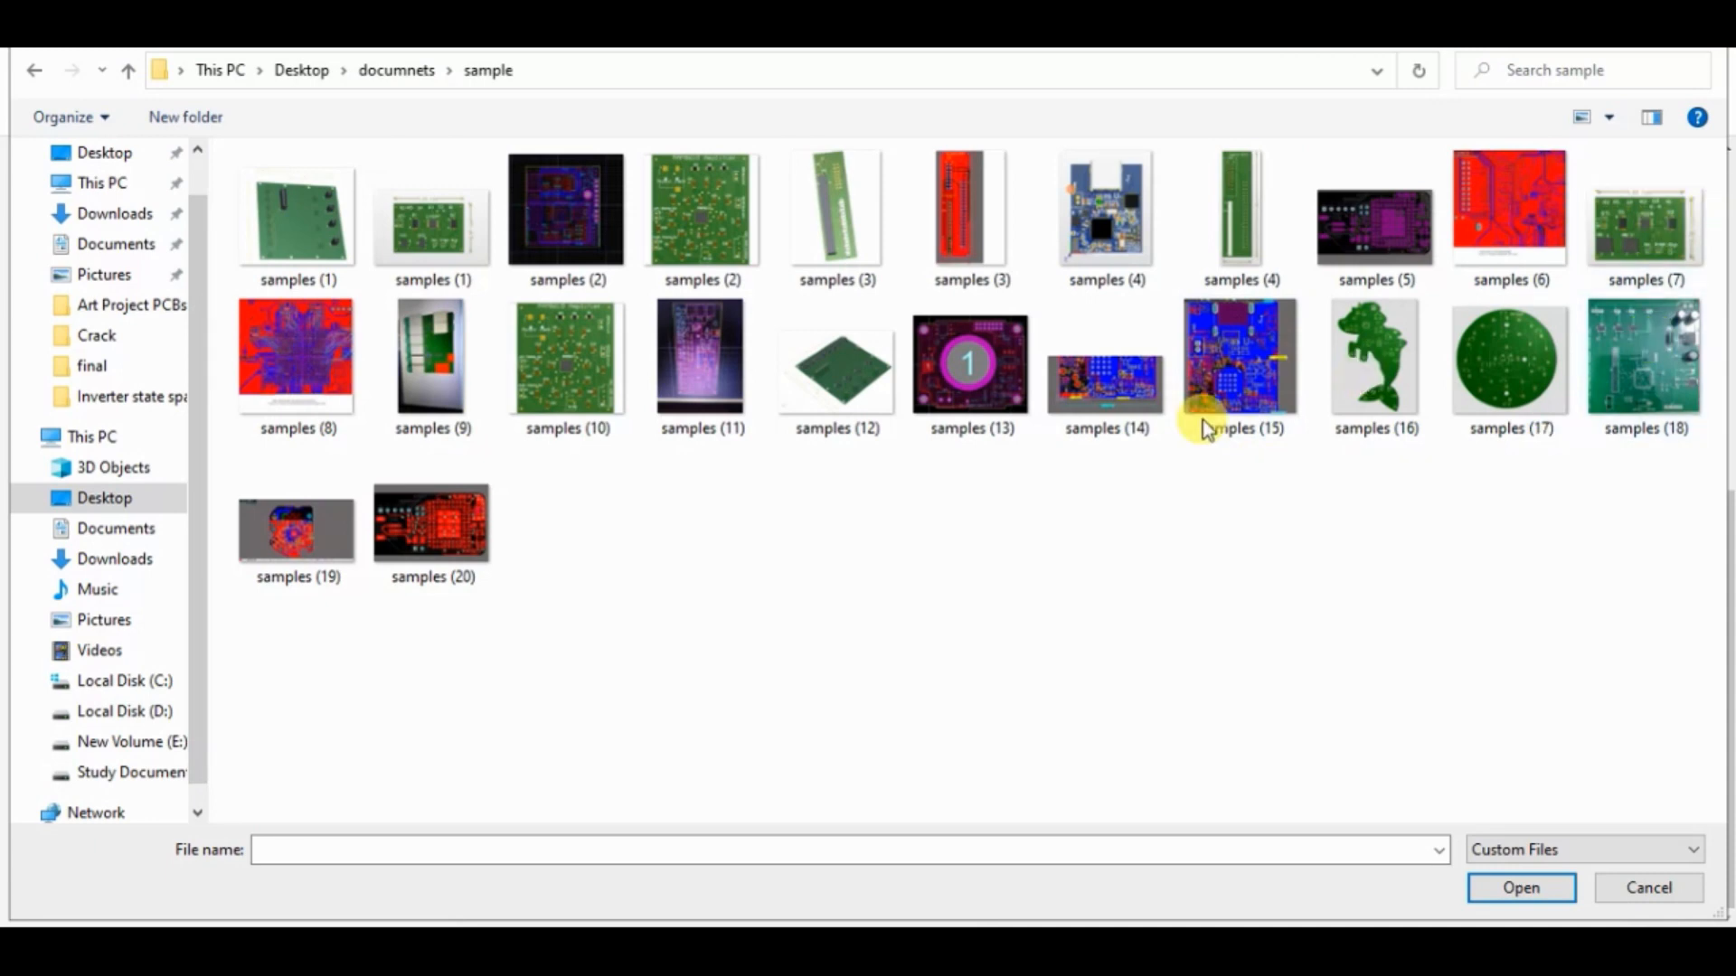
double_click(1382, 398)
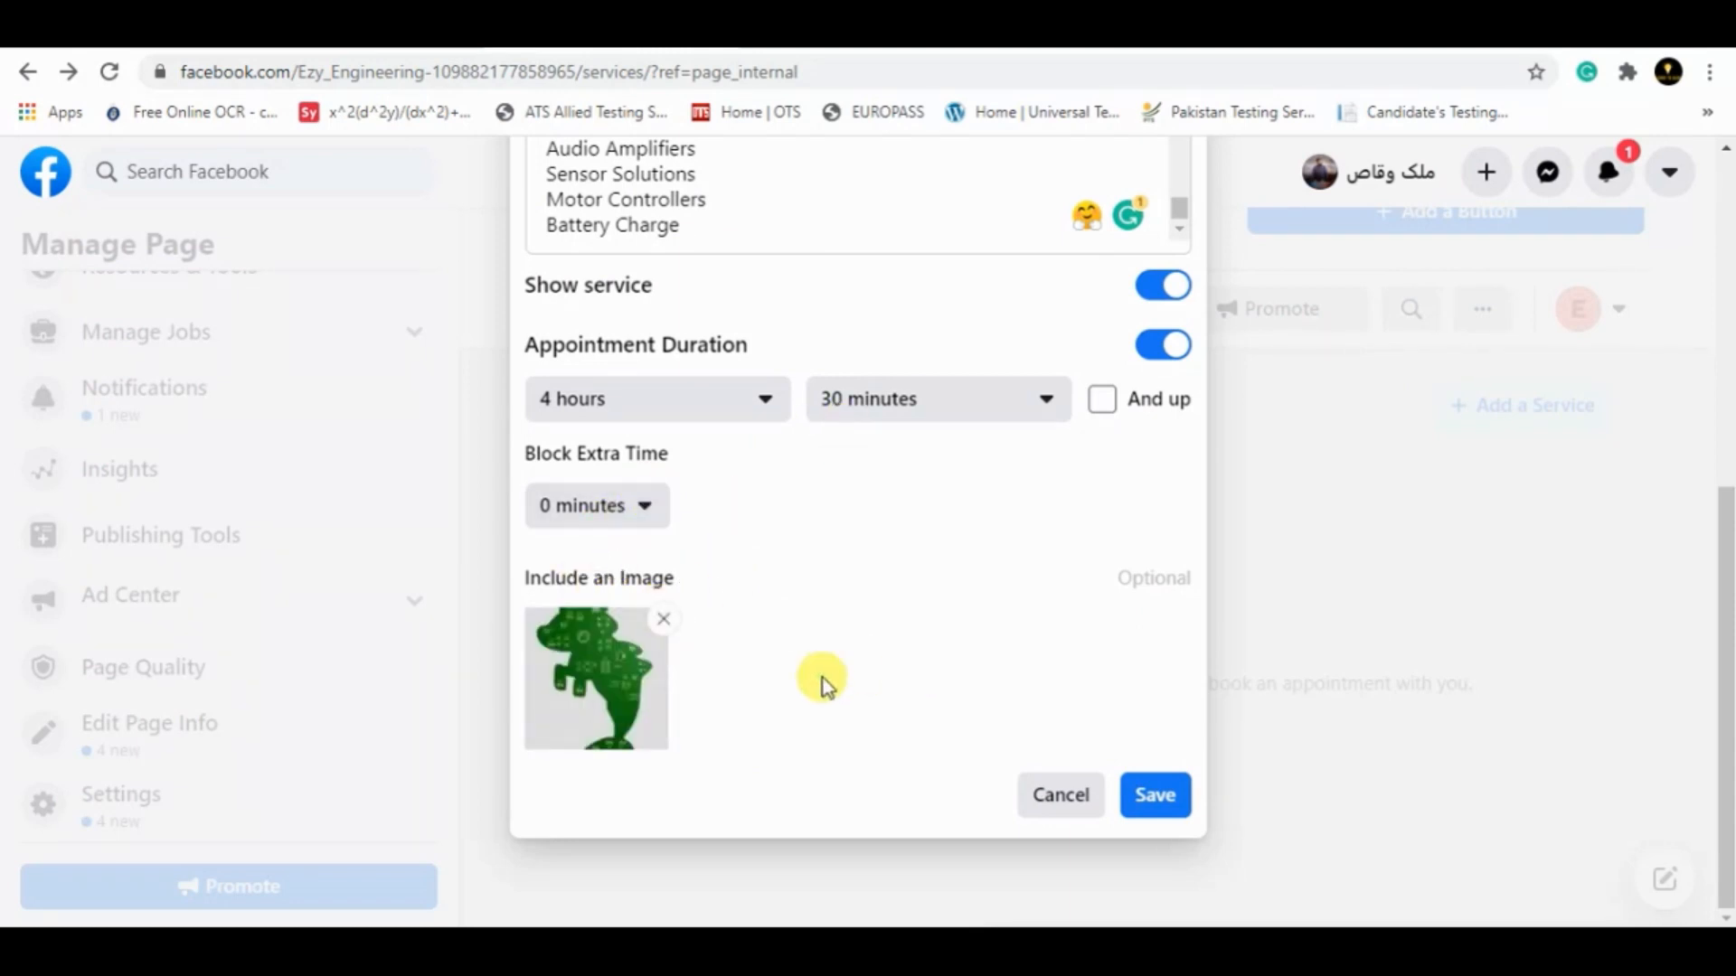
Step: Replace the service image with the green circuit board picture "samples (2)" from the sample folder
click(664, 620)
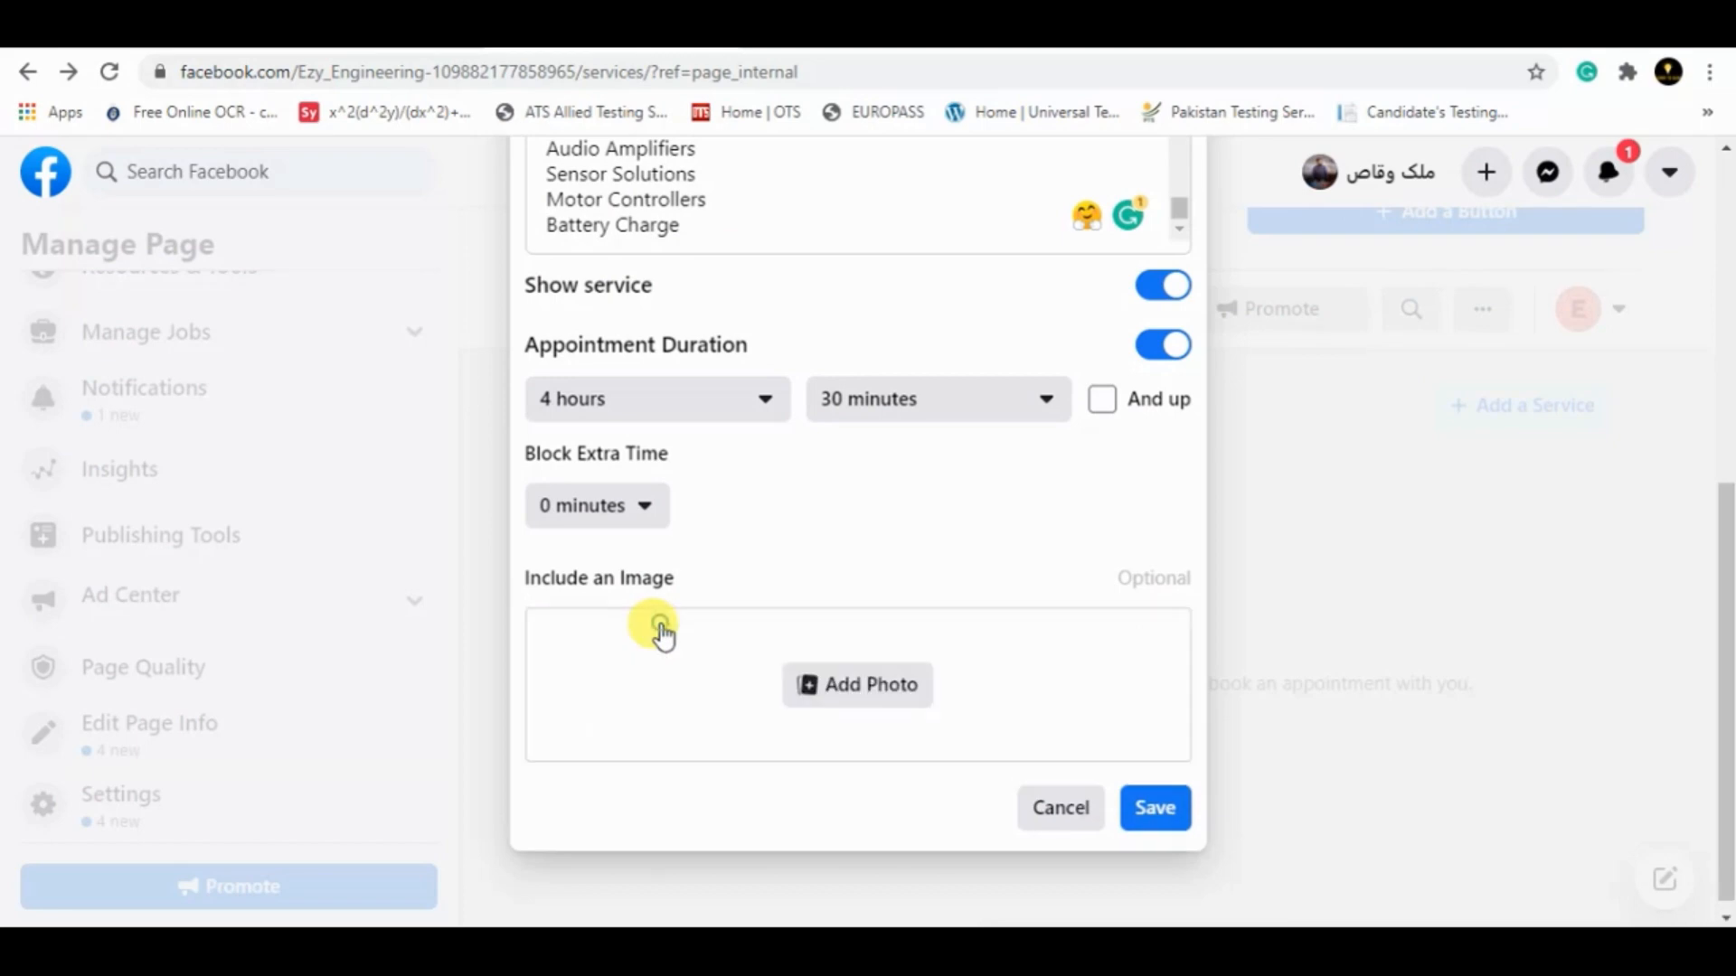
click(864, 685)
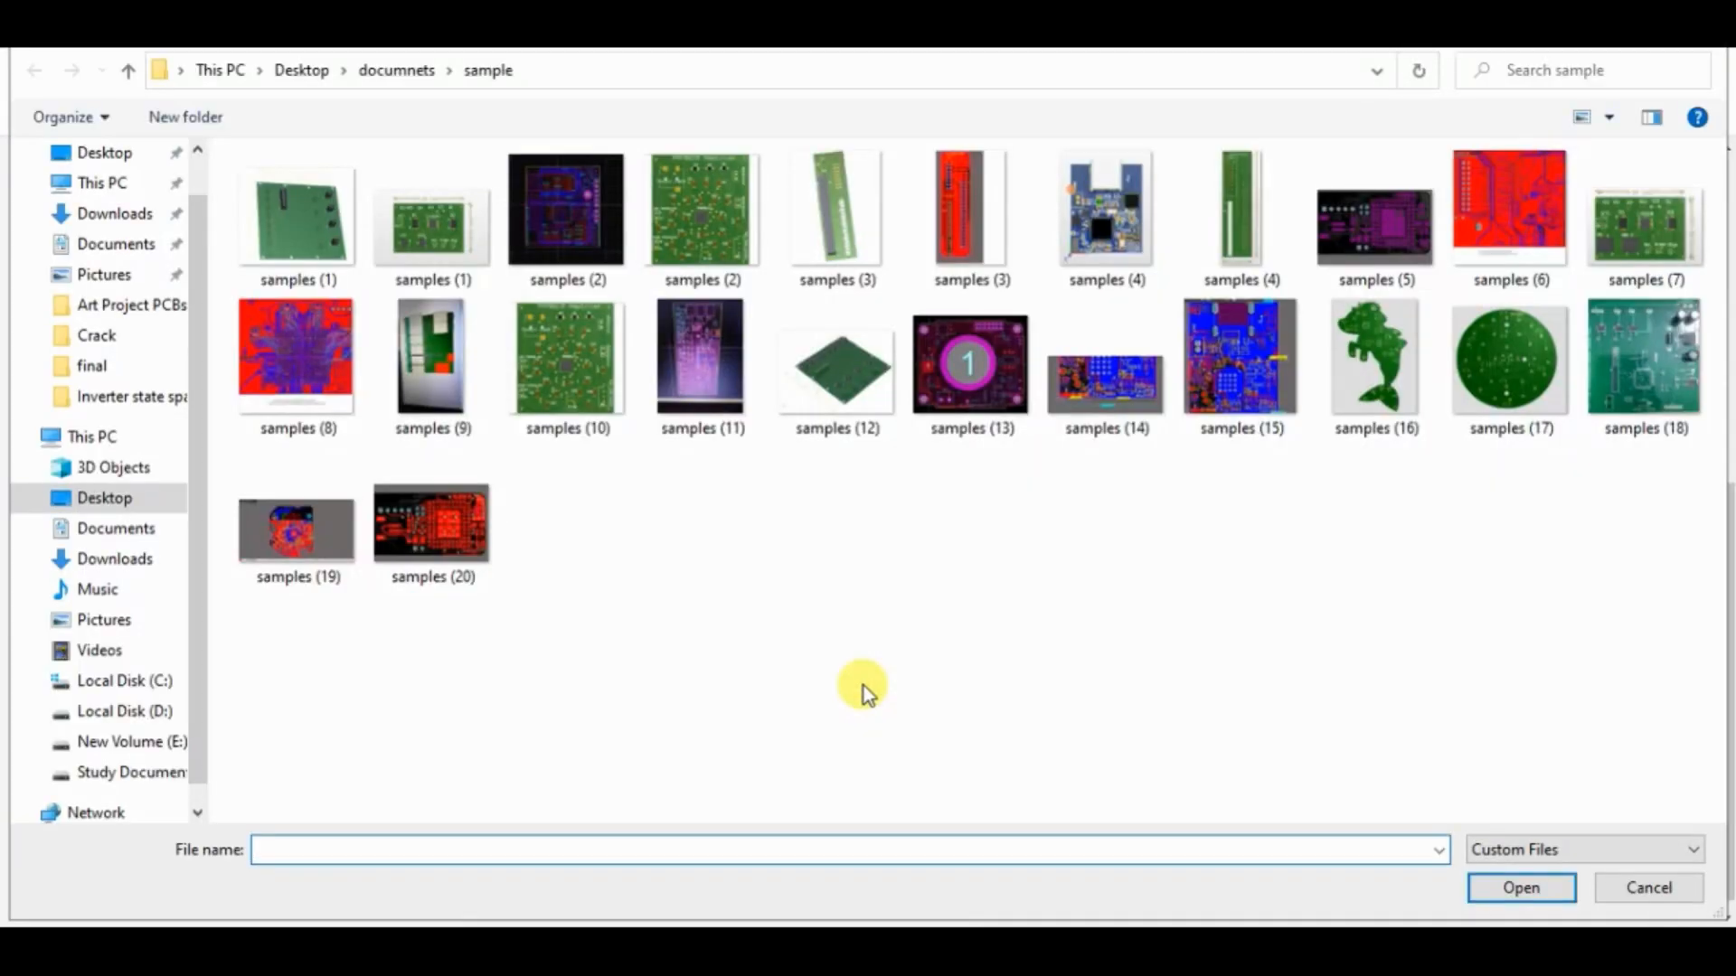
double_click(713, 206)
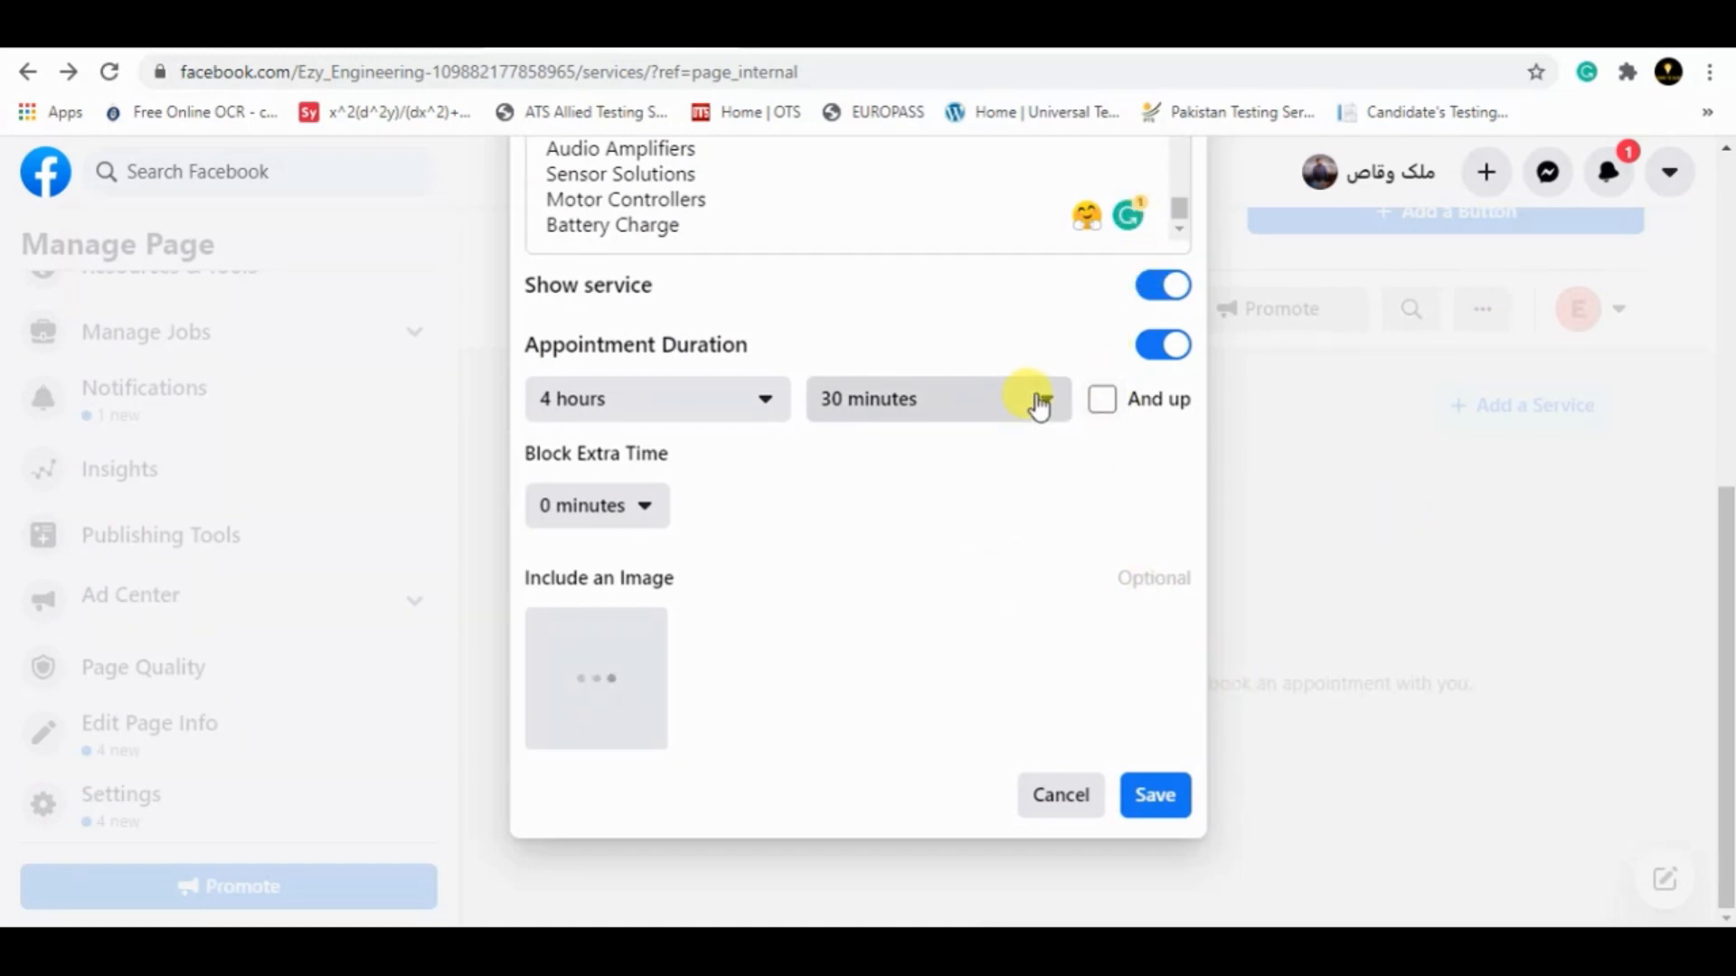
Step: Set the hours of the appointment duration to 10 hours and save the PCB Designing service
click(776, 407)
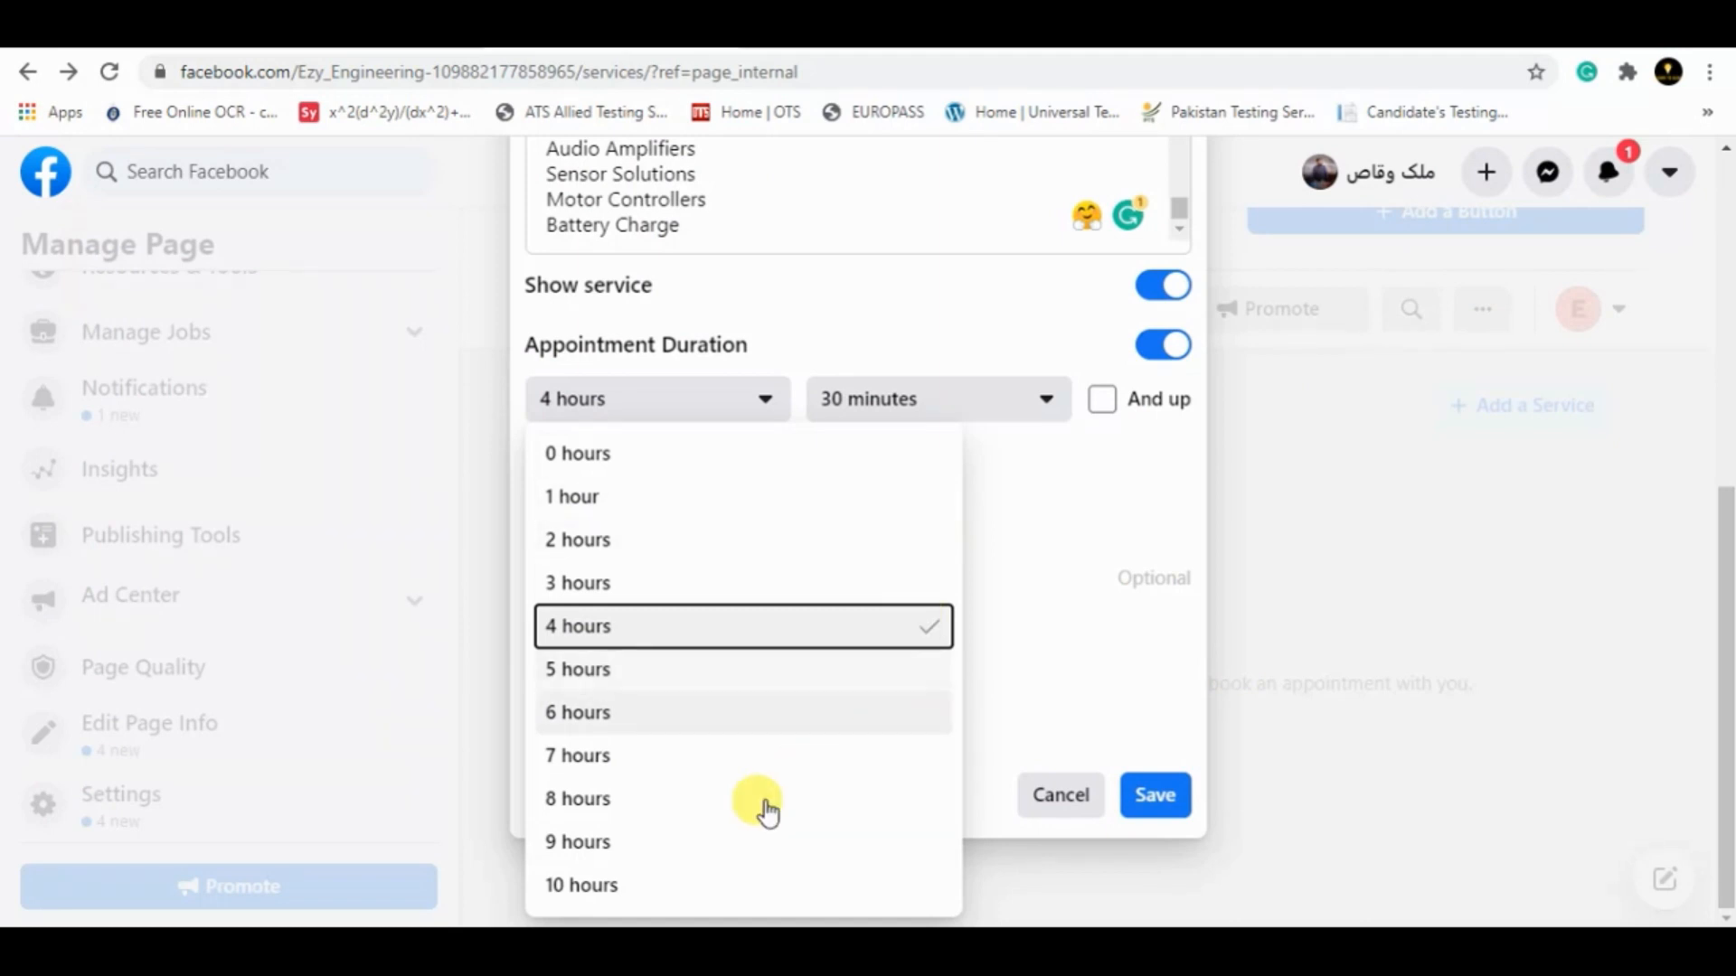
click(561, 887)
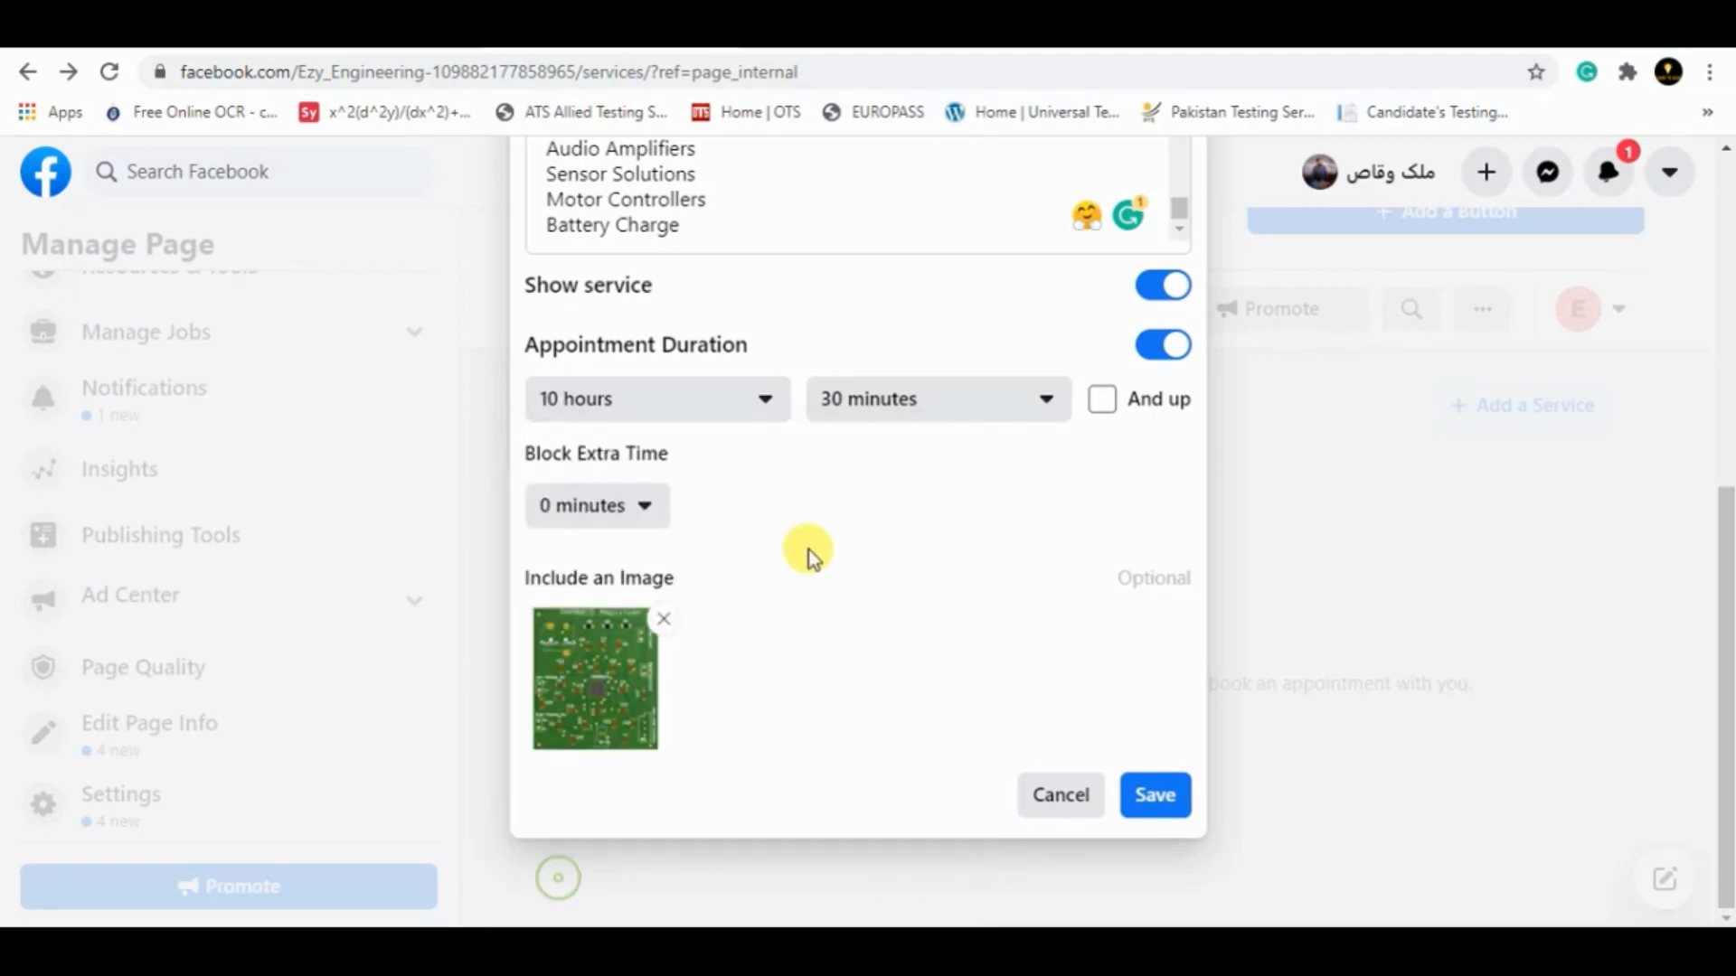
click(1155, 788)
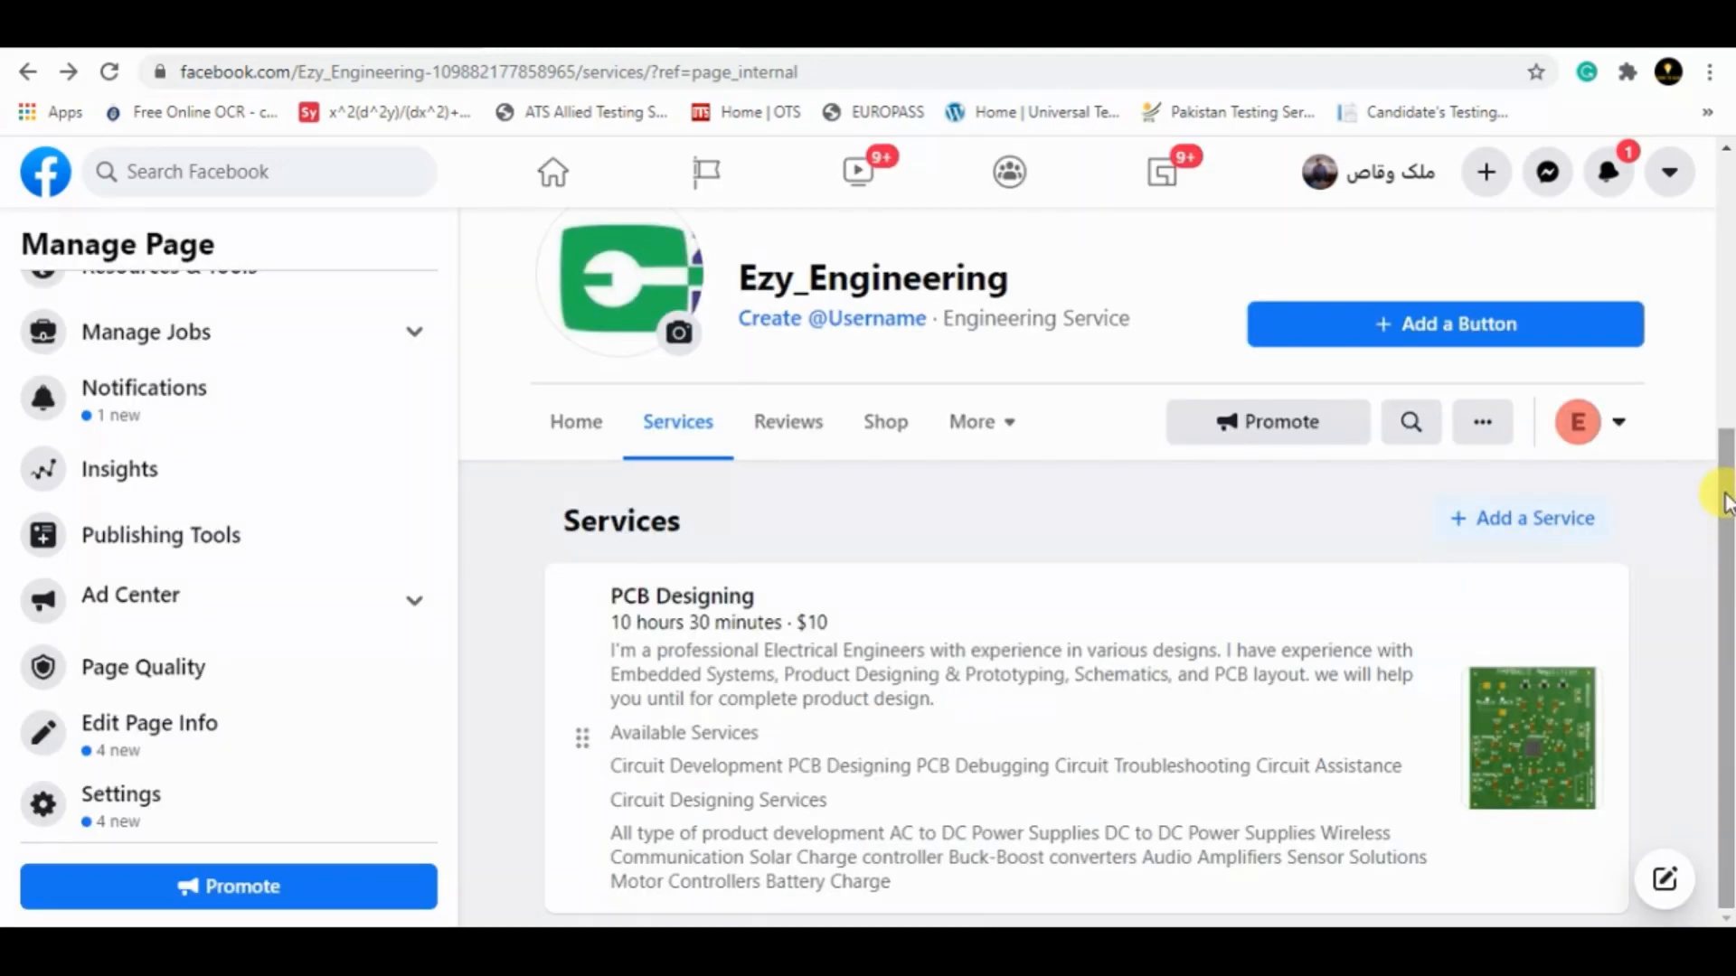
Step: Capture a screenshot of the page's Services section with the PCB Designing entry and paste it below the Task 2 sentence in Word
scroll(1721, 545, up, 1)
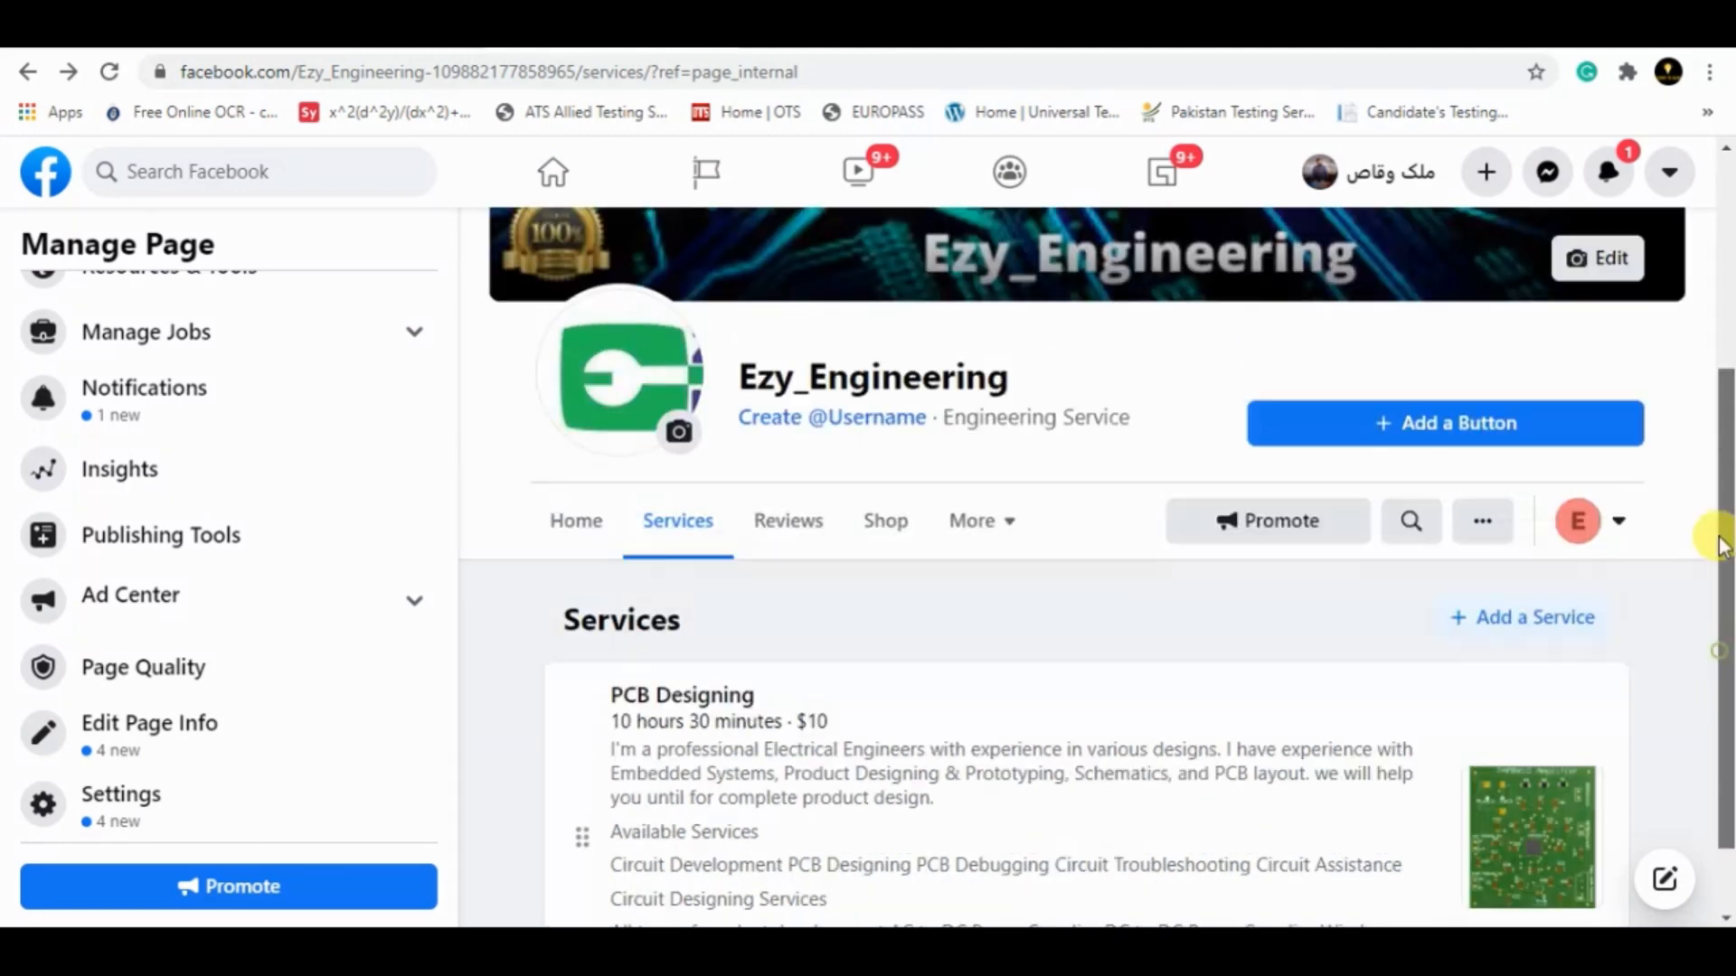
scroll(1720, 545, down, 1)
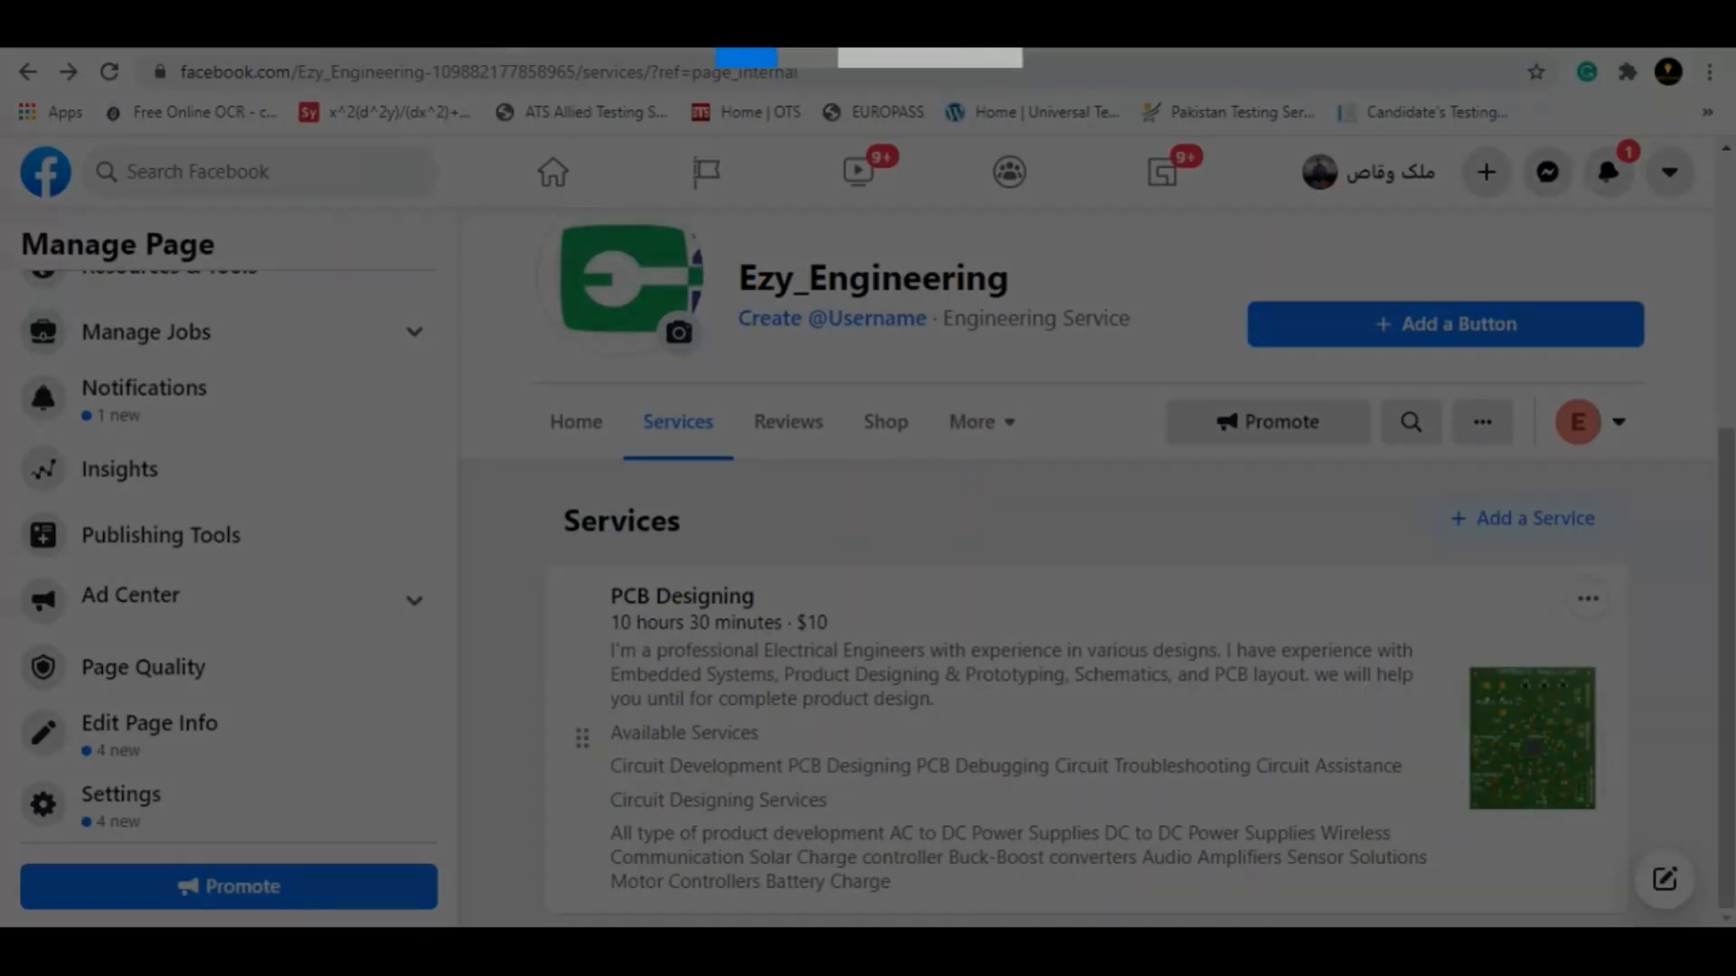
drag(509, 469, 1655, 915)
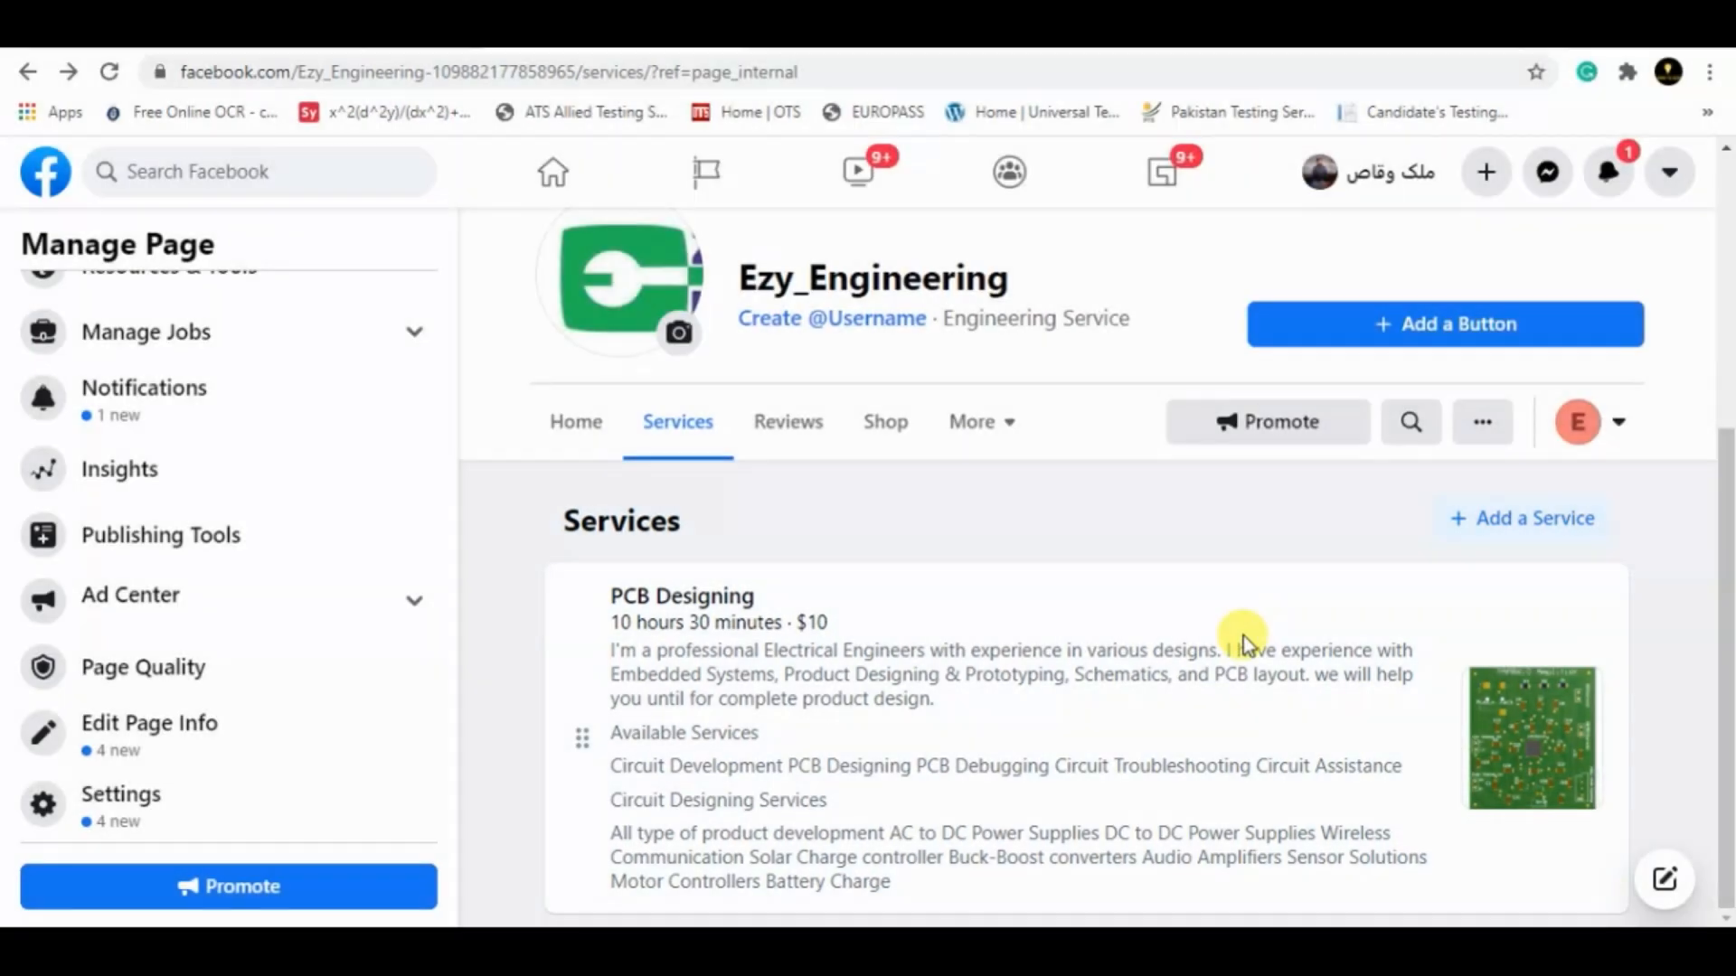
key(alt+Tab)
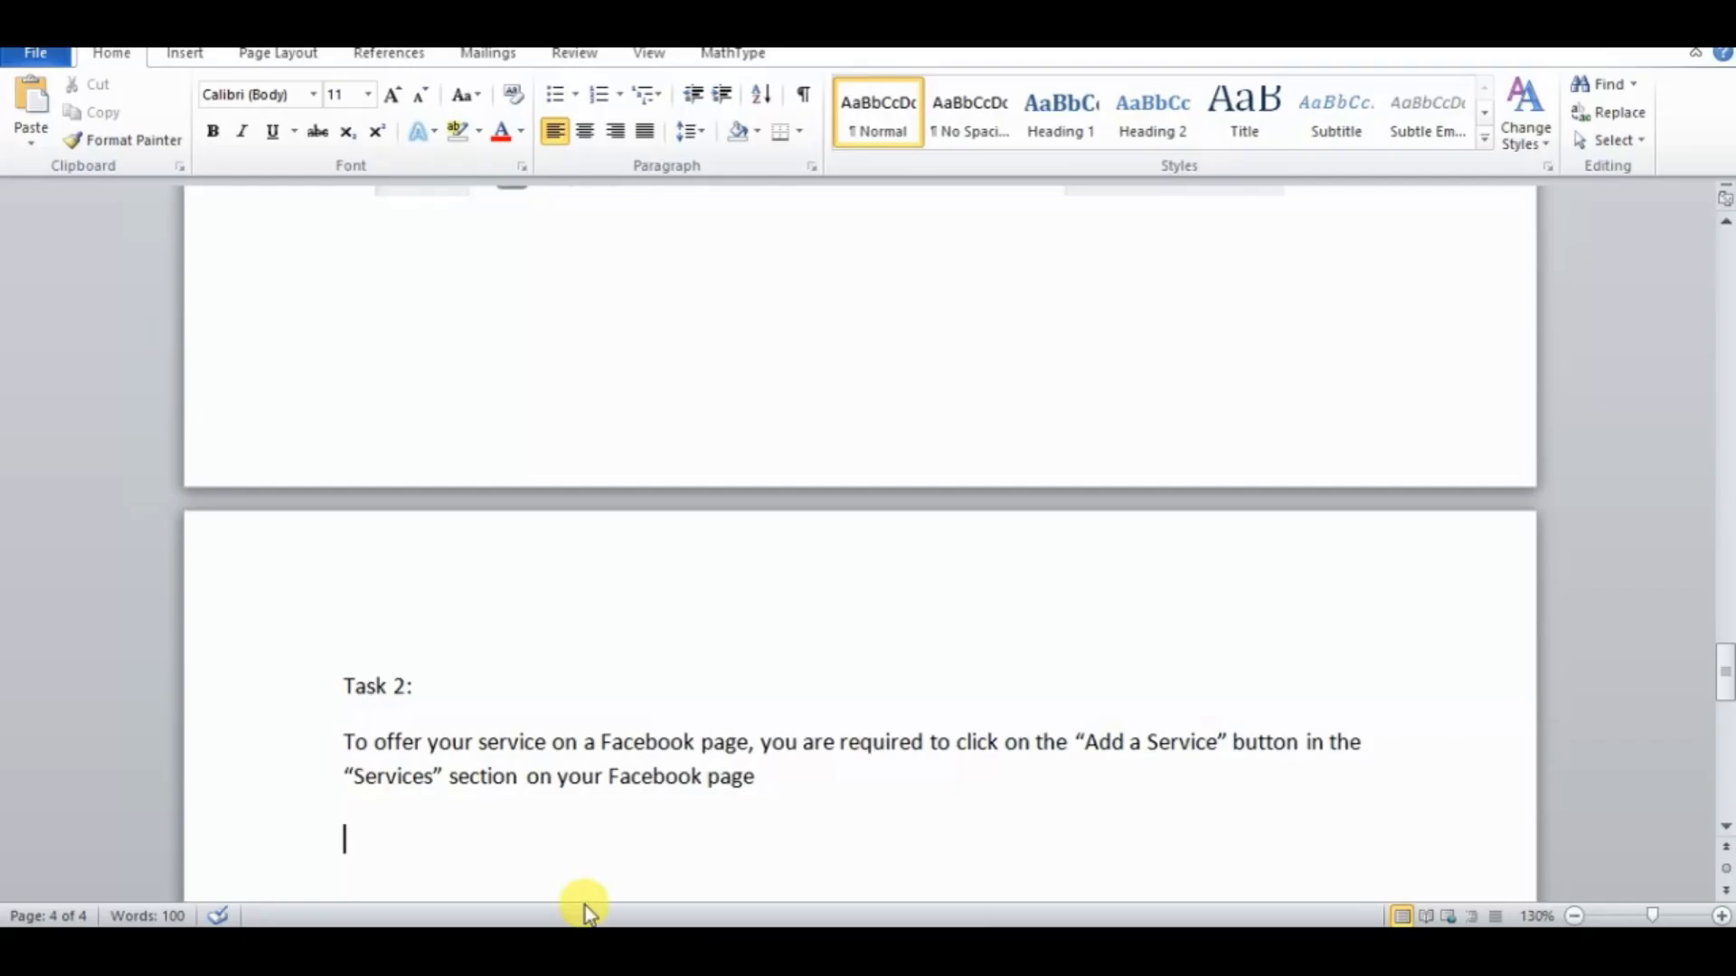
click(703, 850)
key(ctrl+v)
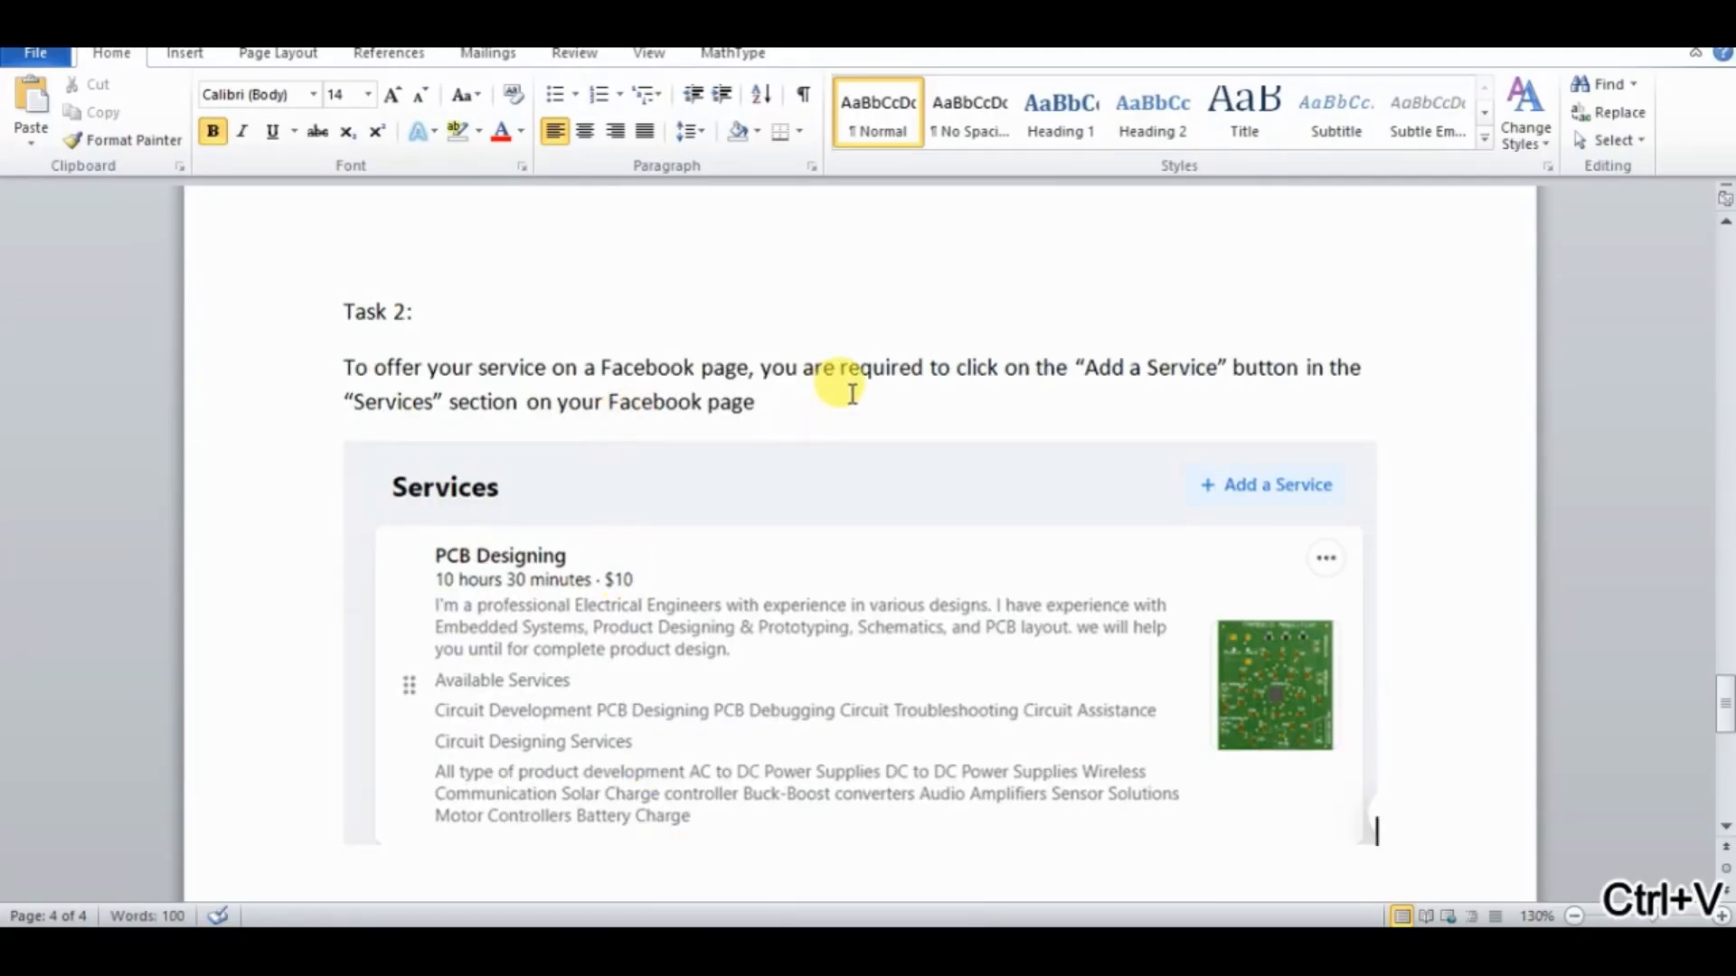
Step: Switch to the PDF and review the full list of Task 2 service items and the instruction to save and provide a screenshot
key(alt+Tab)
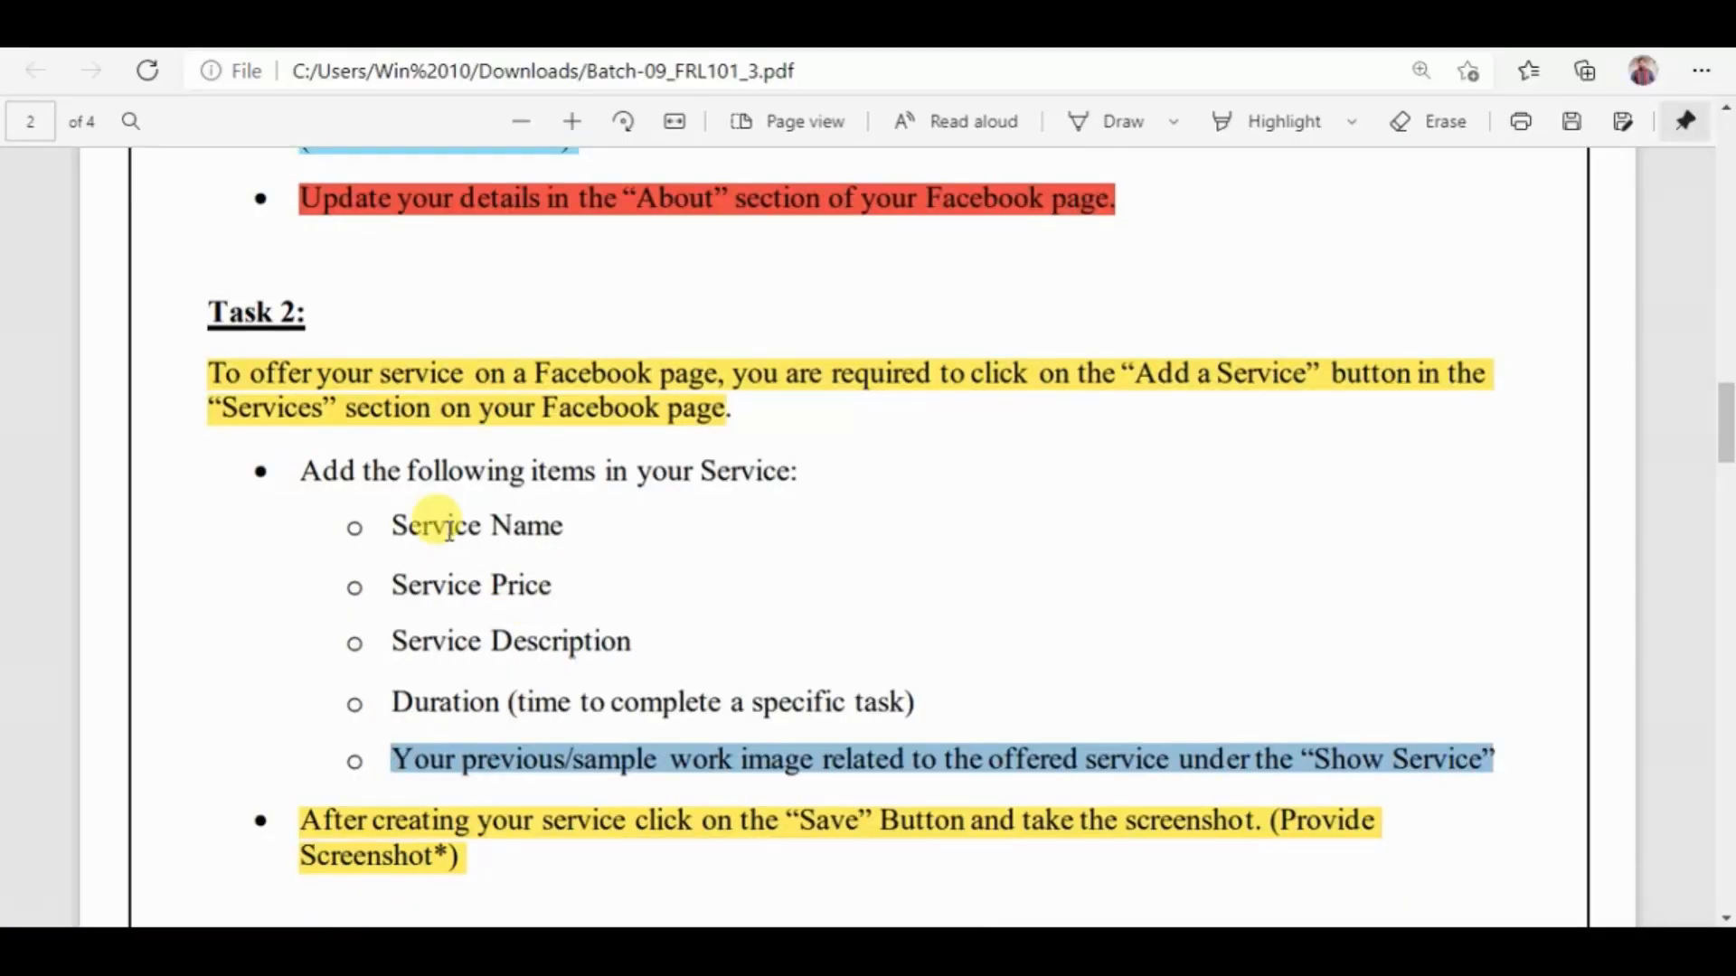
drag(397, 524, 513, 574)
drag(392, 583, 552, 585)
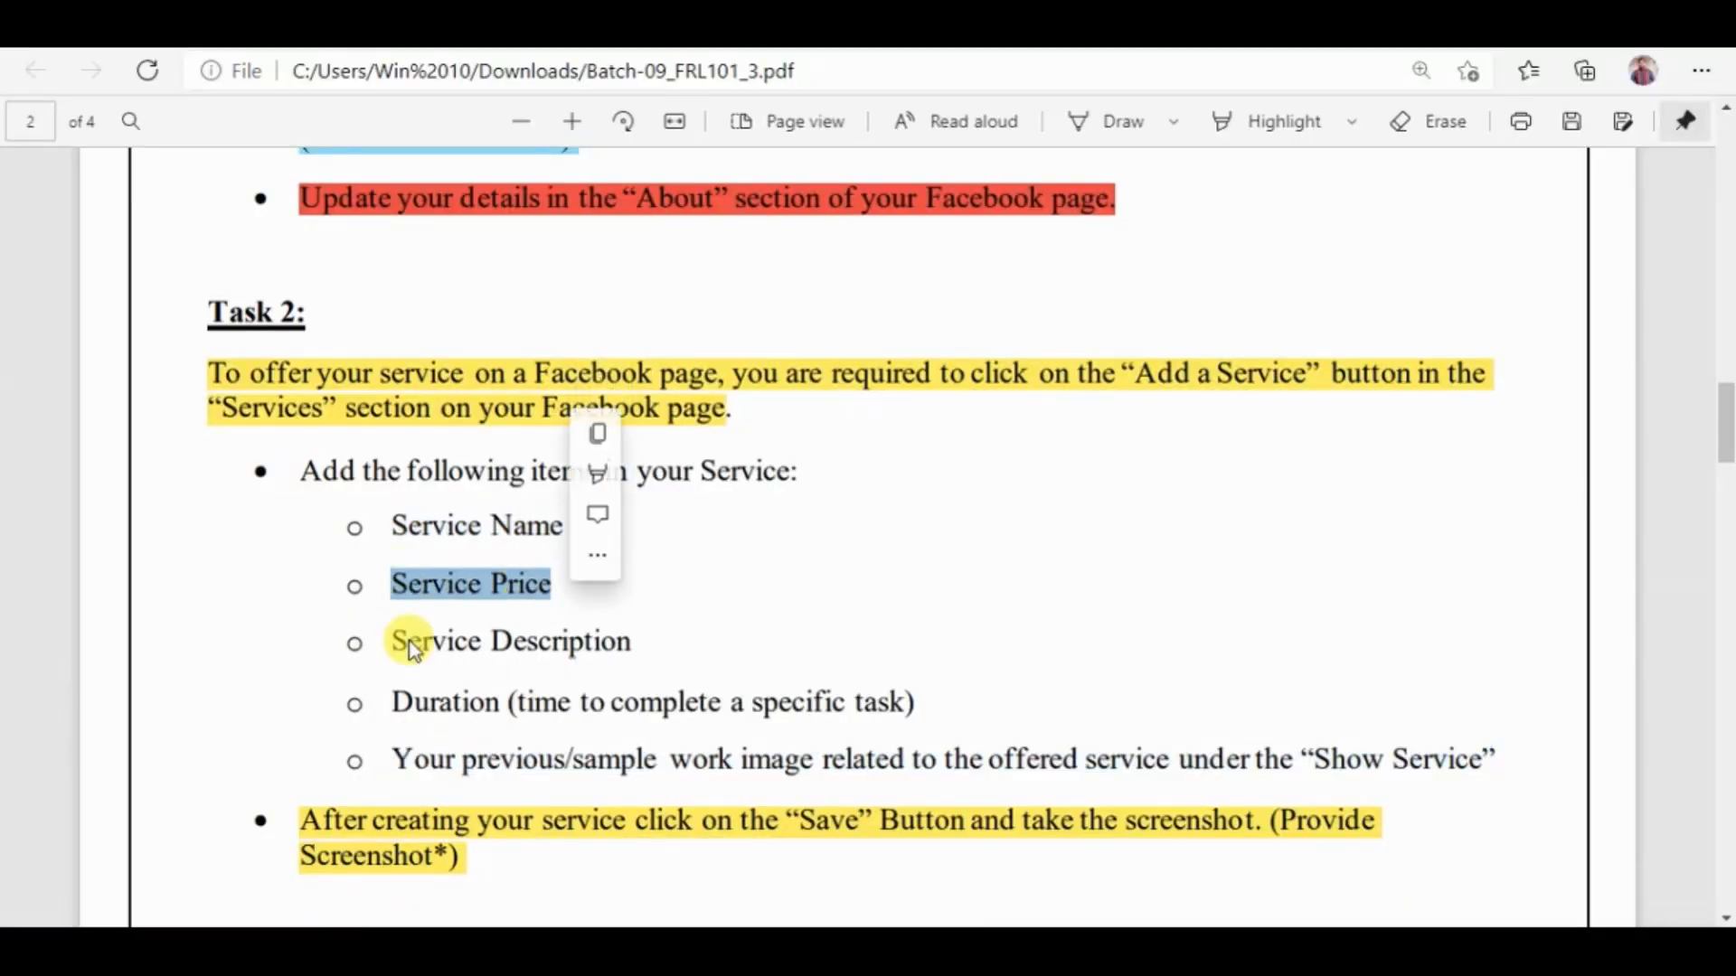
drag(391, 643, 687, 704)
drag(392, 705, 494, 705)
drag(393, 762, 765, 767)
click(523, 835)
drag(304, 821, 1320, 837)
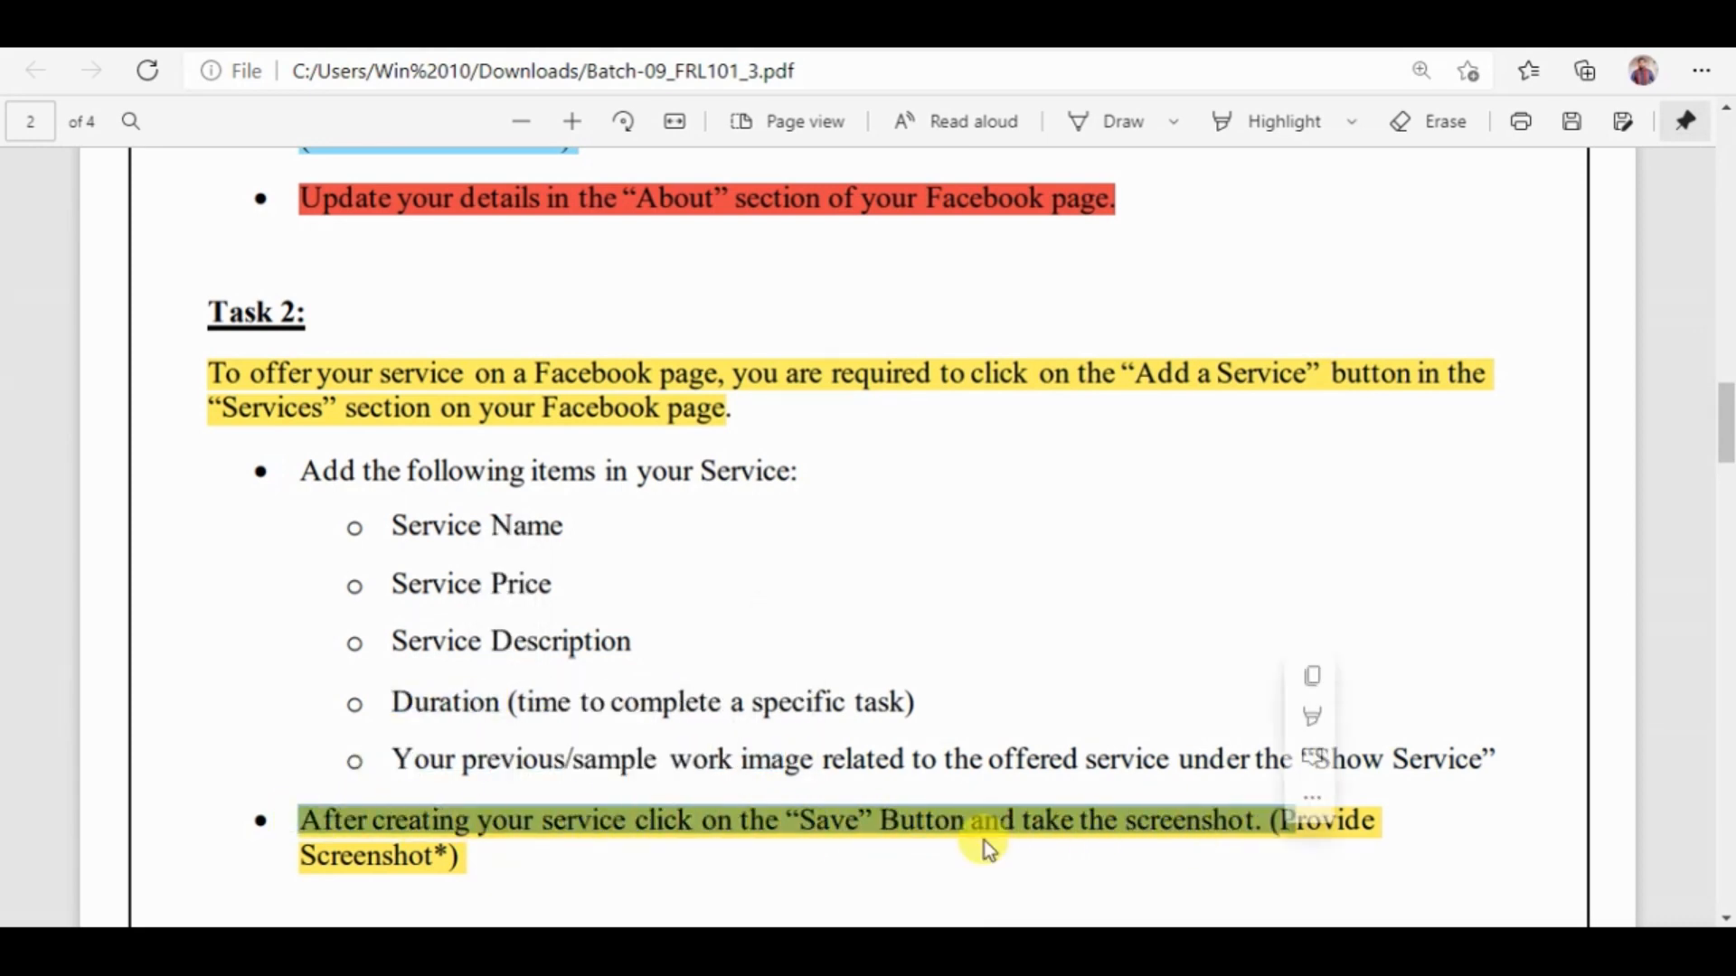
click(984, 841)
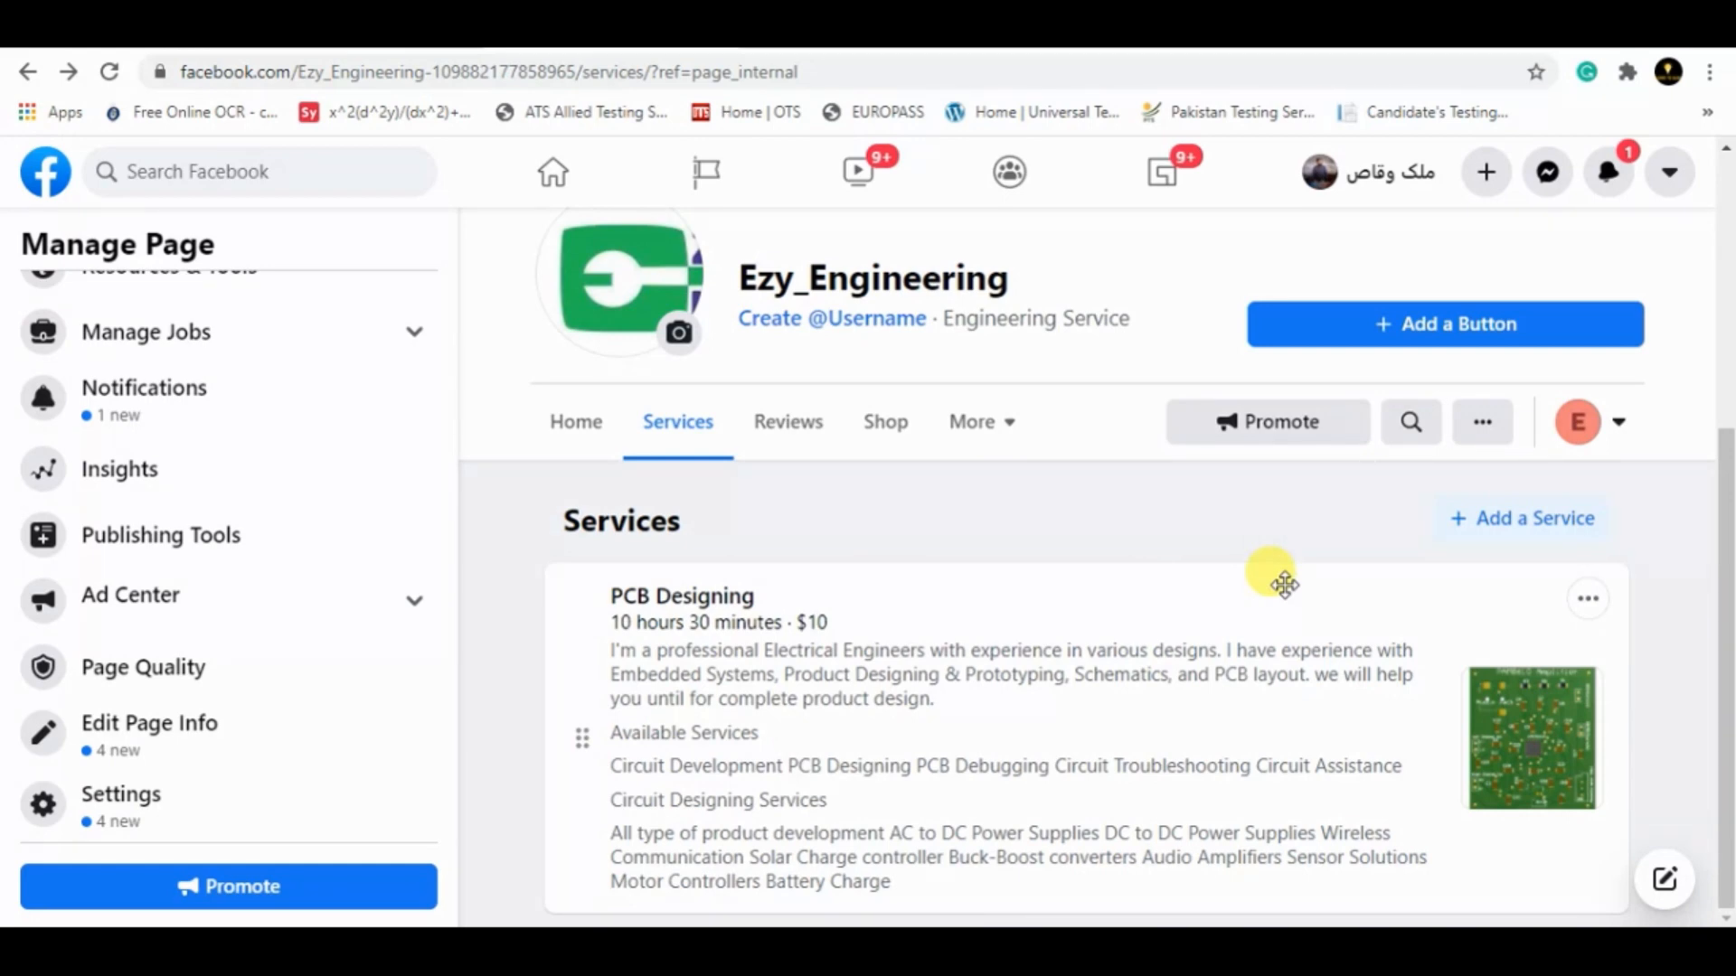
Step: Capture the whole Facebook Services page and paste the screenshot into Word below the cropped Services image
key(super)
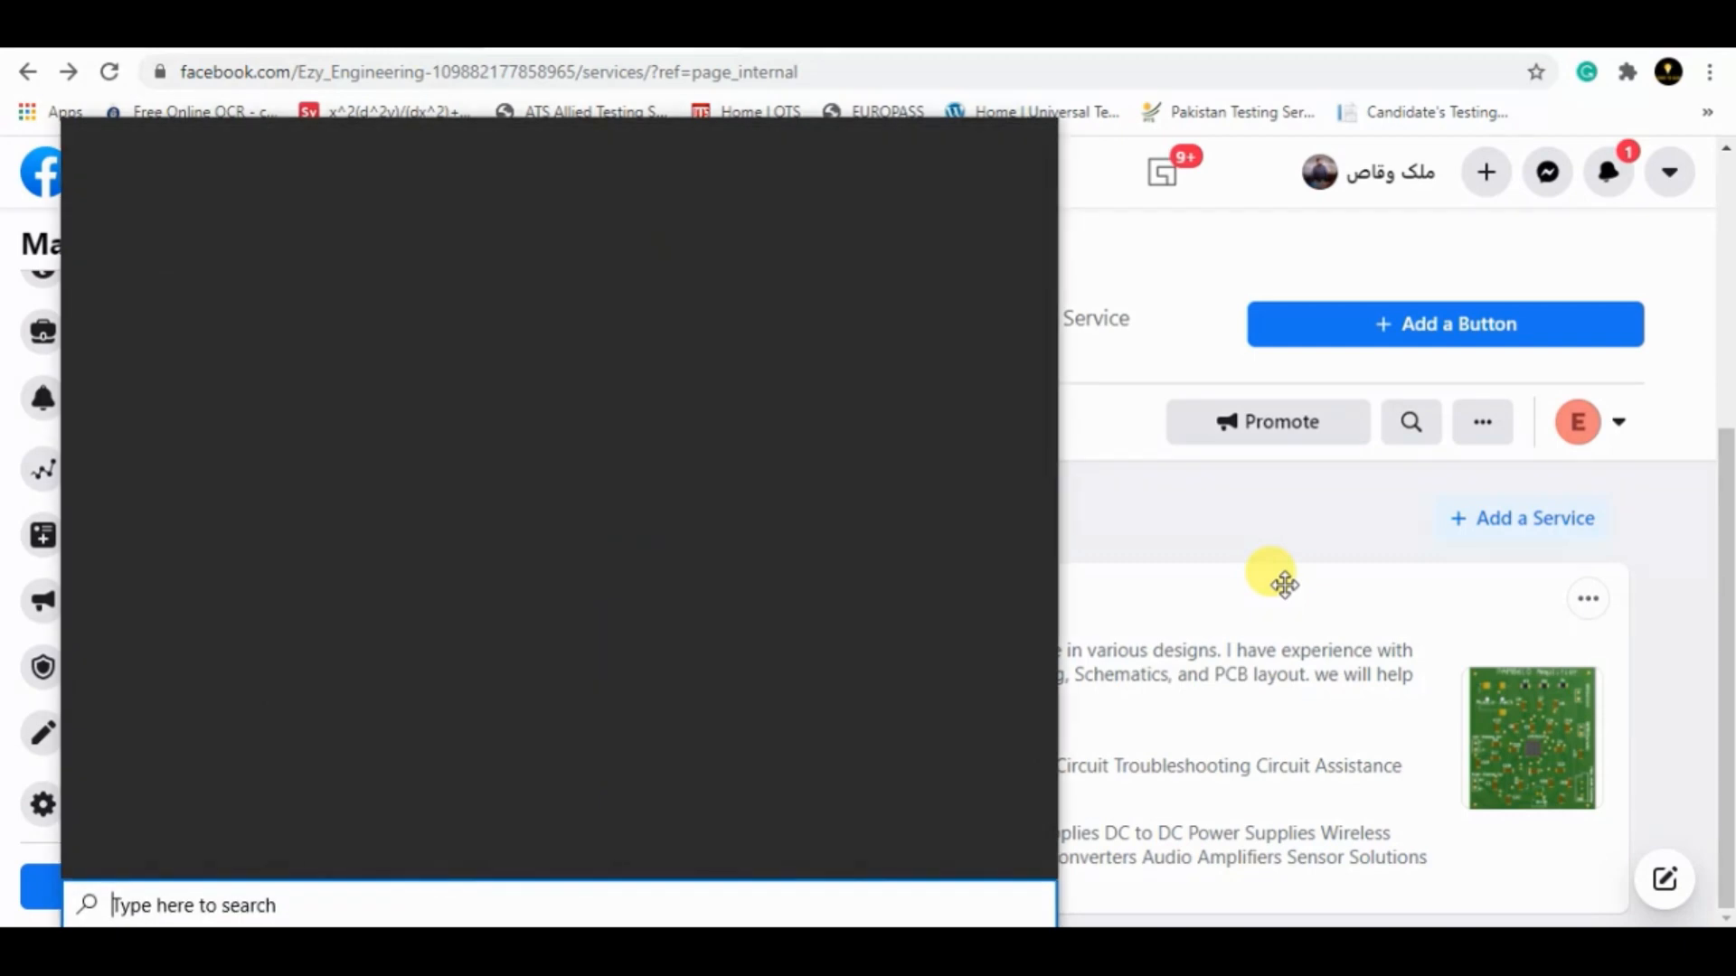
click(1243, 547)
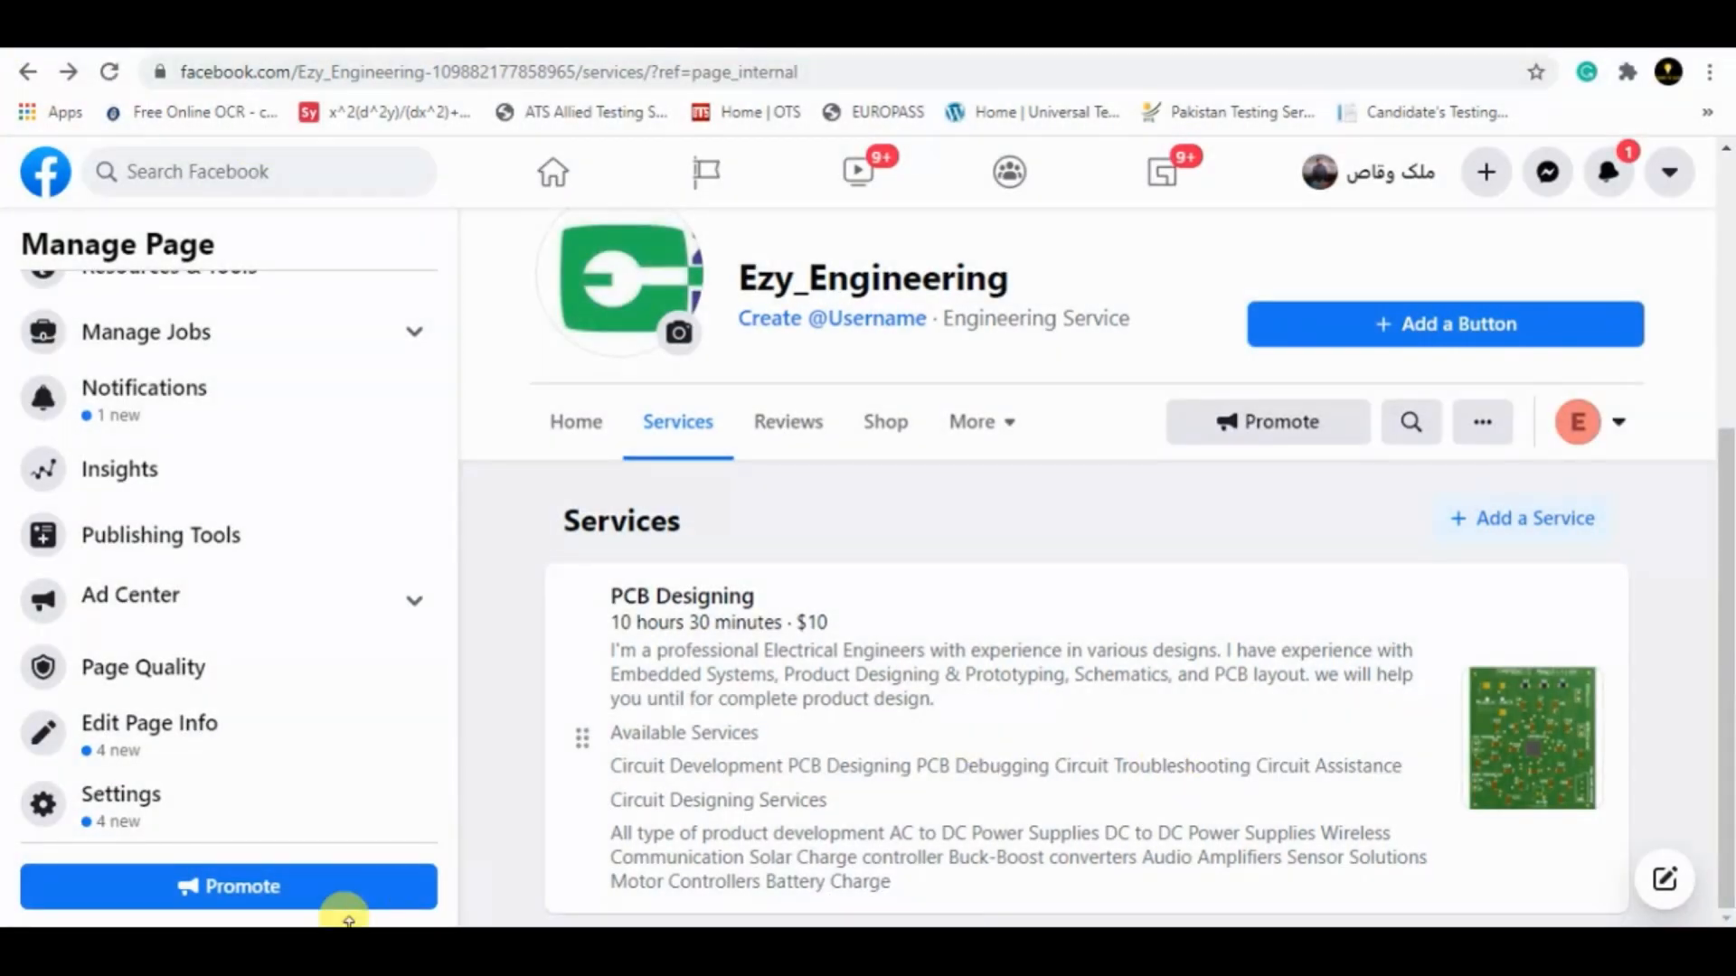
click(345, 946)
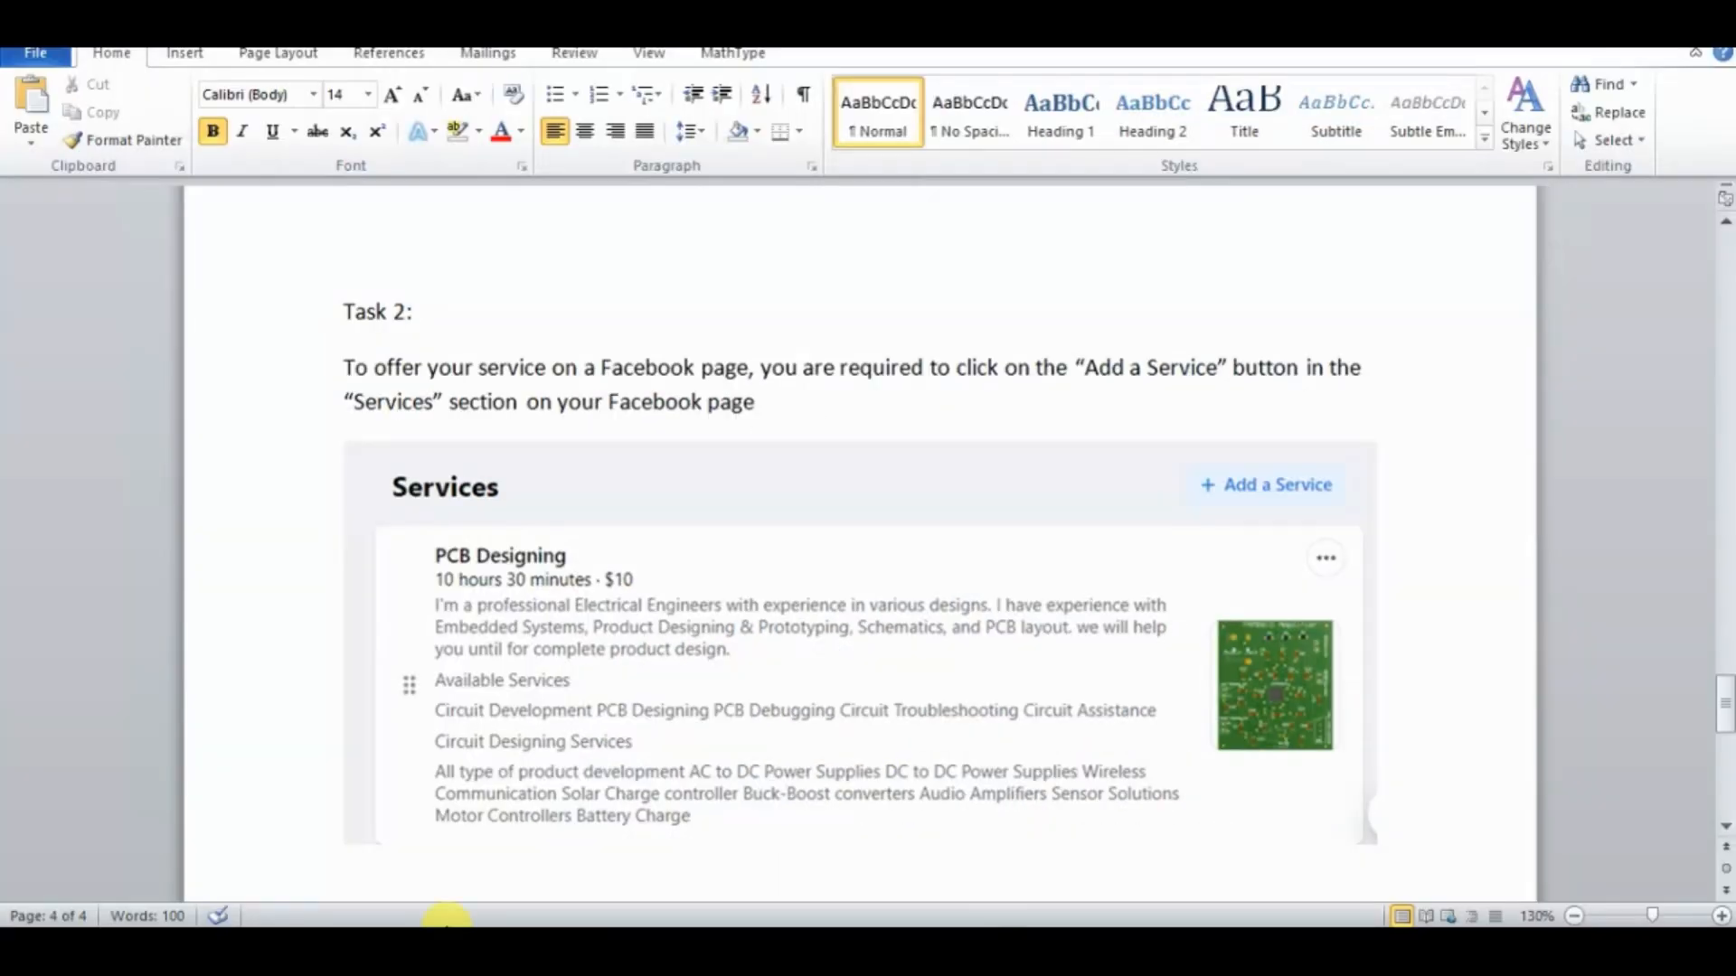
scroll(446, 920, down, 1)
key(ctrl+v)
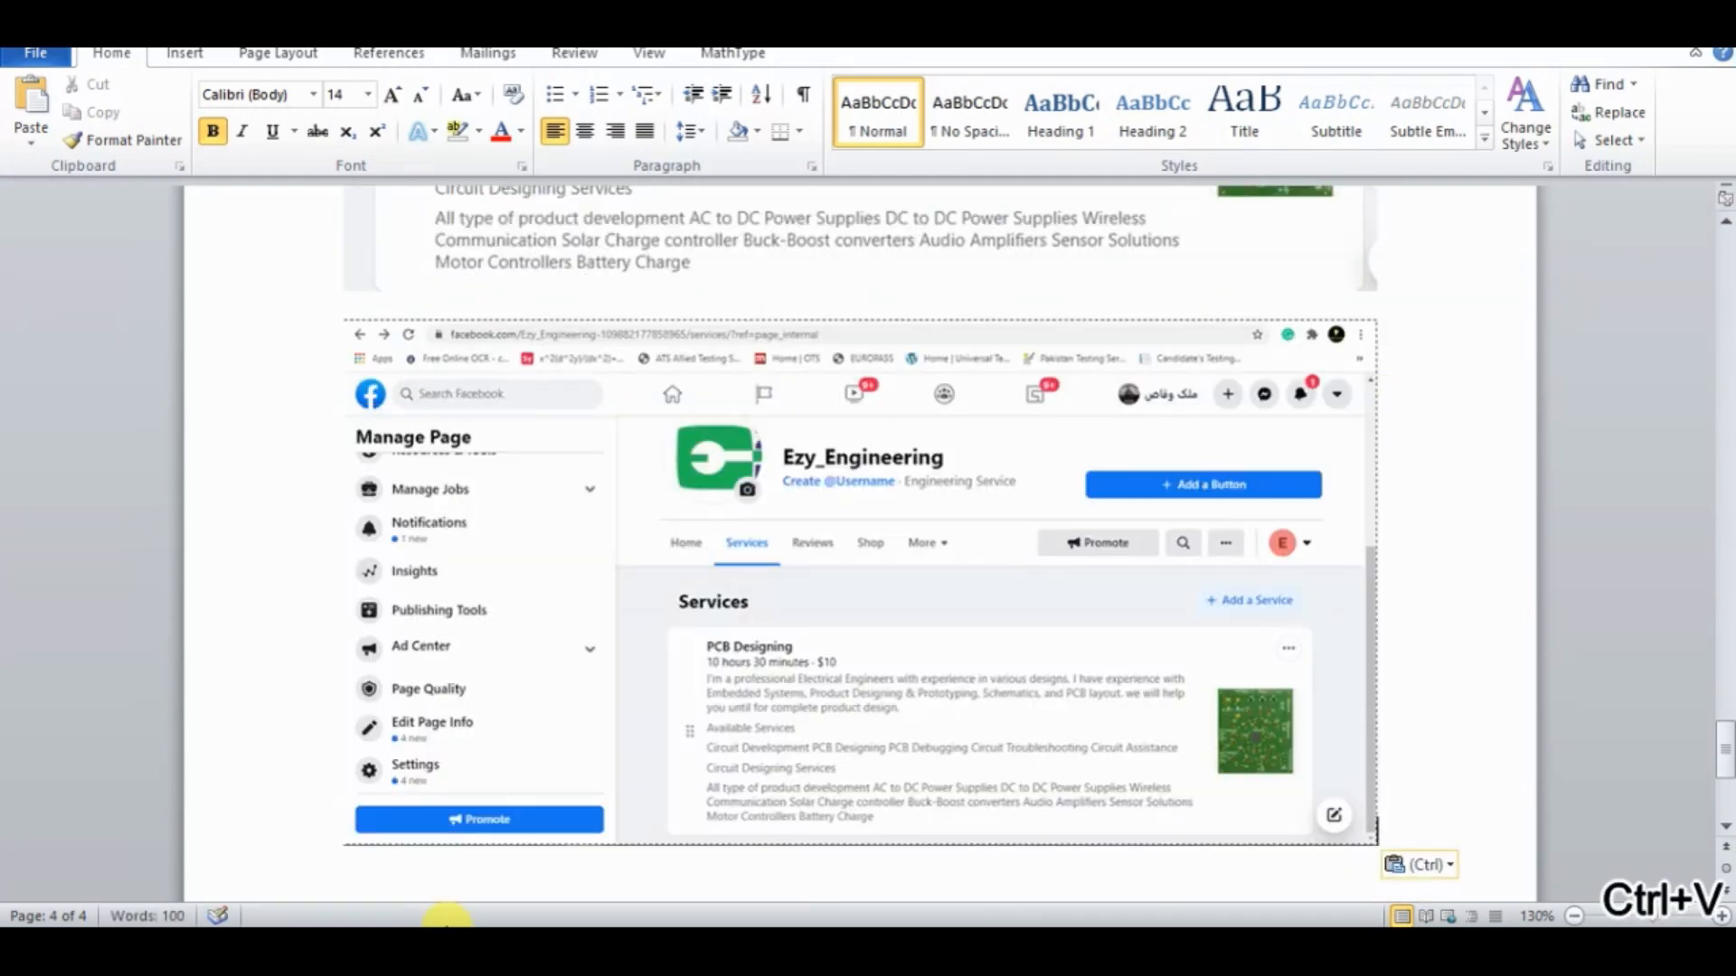
Step: Save the Word document to the Desktop as Hands3
click(19, 62)
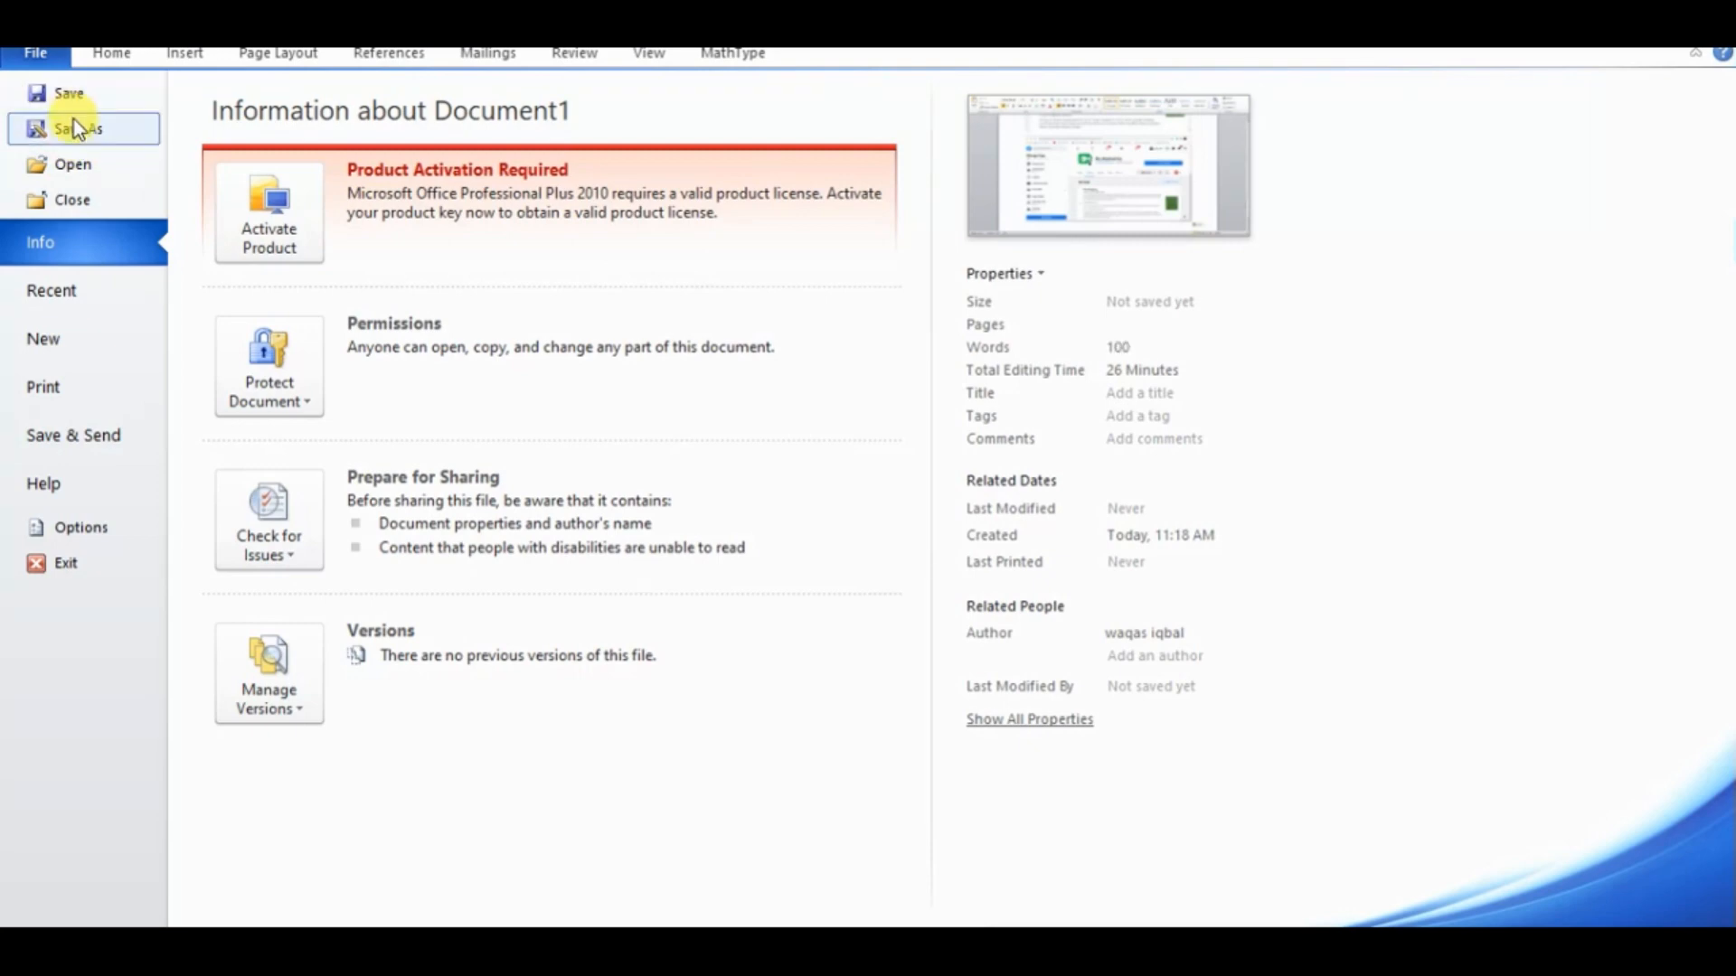
key(Escape)
key(ctrl+s)
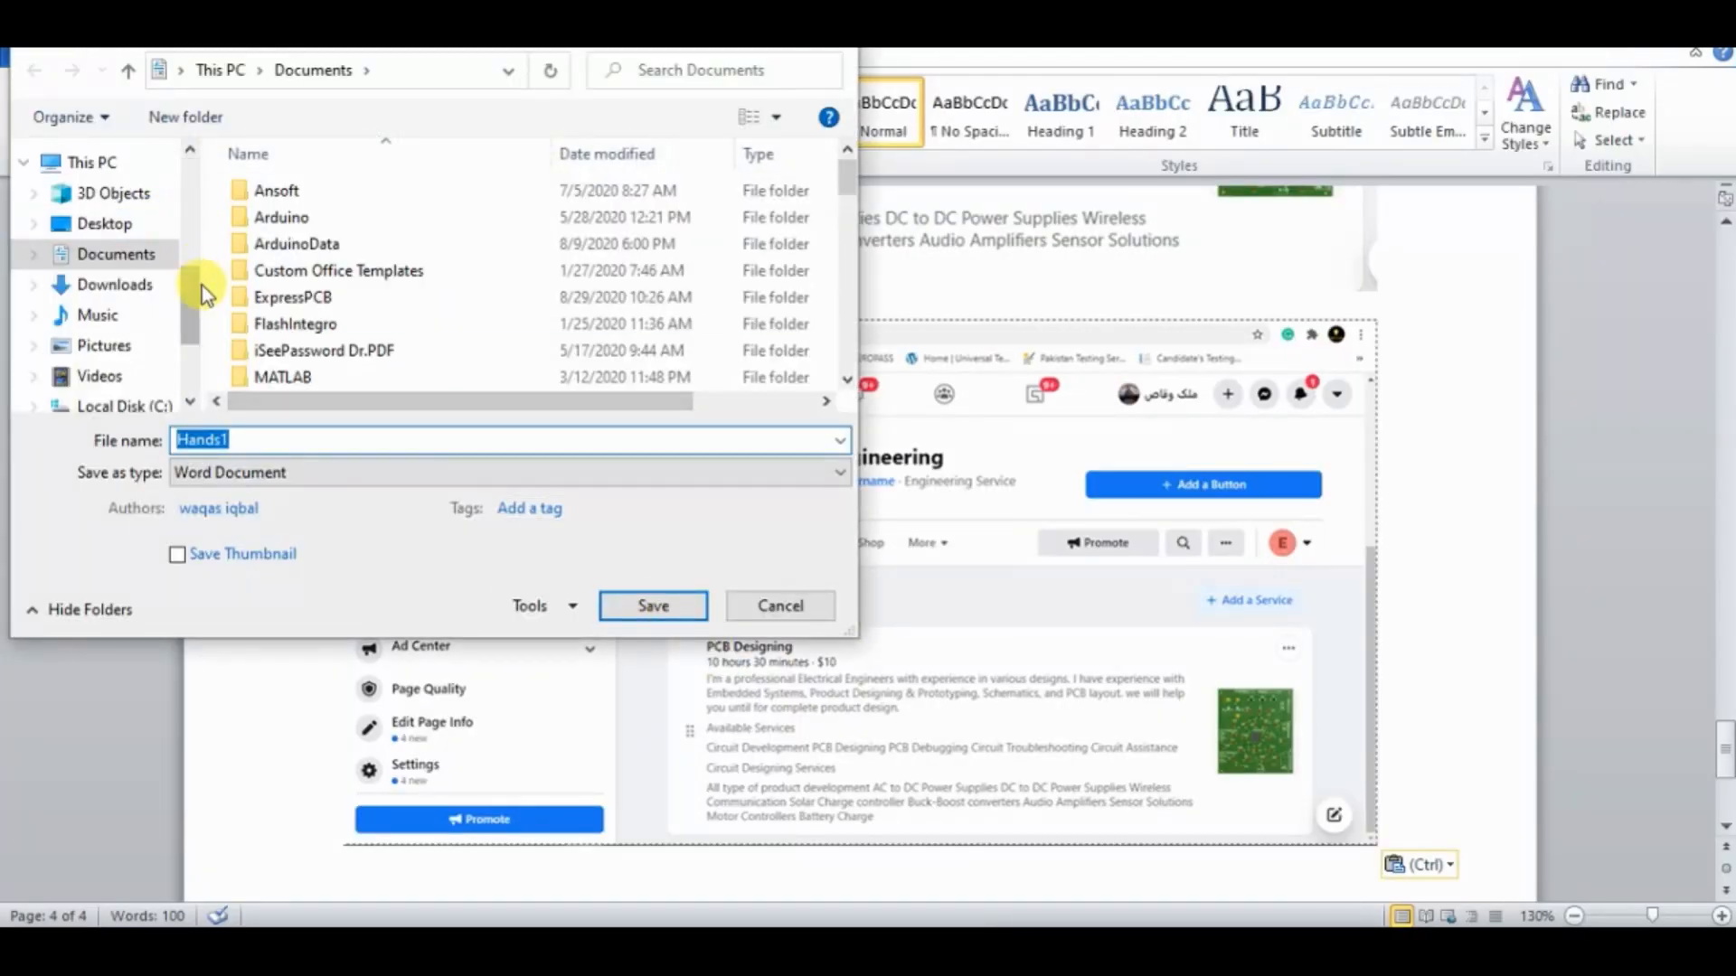
click(108, 224)
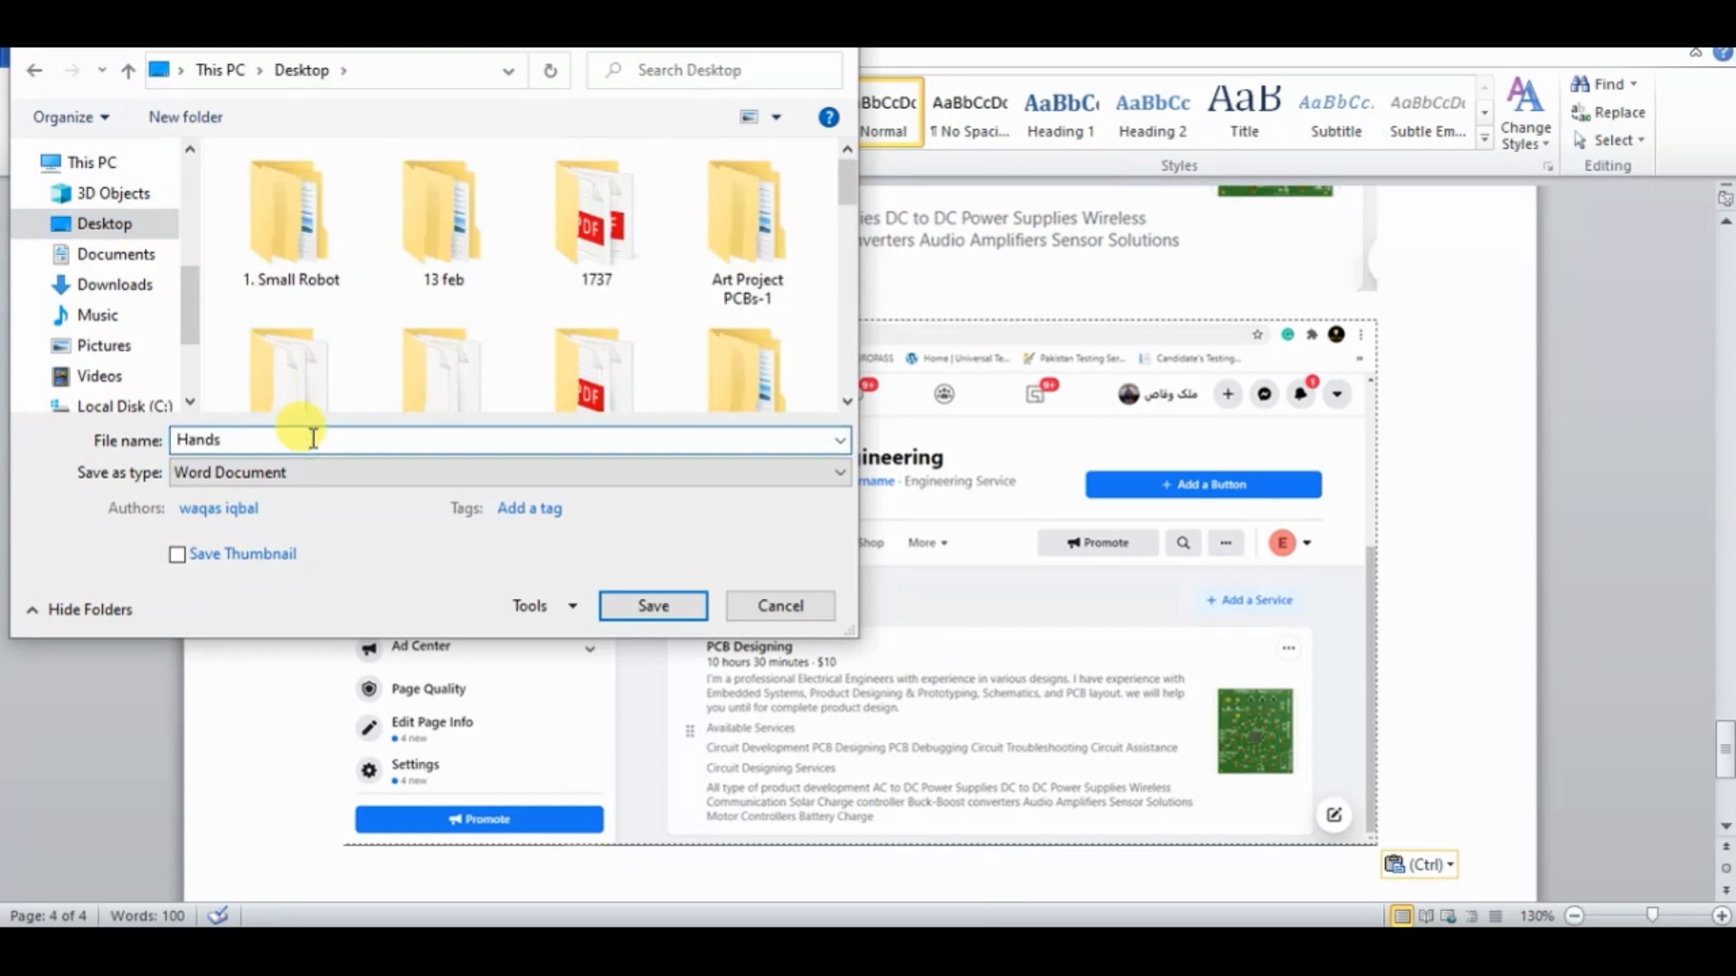
click(654, 606)
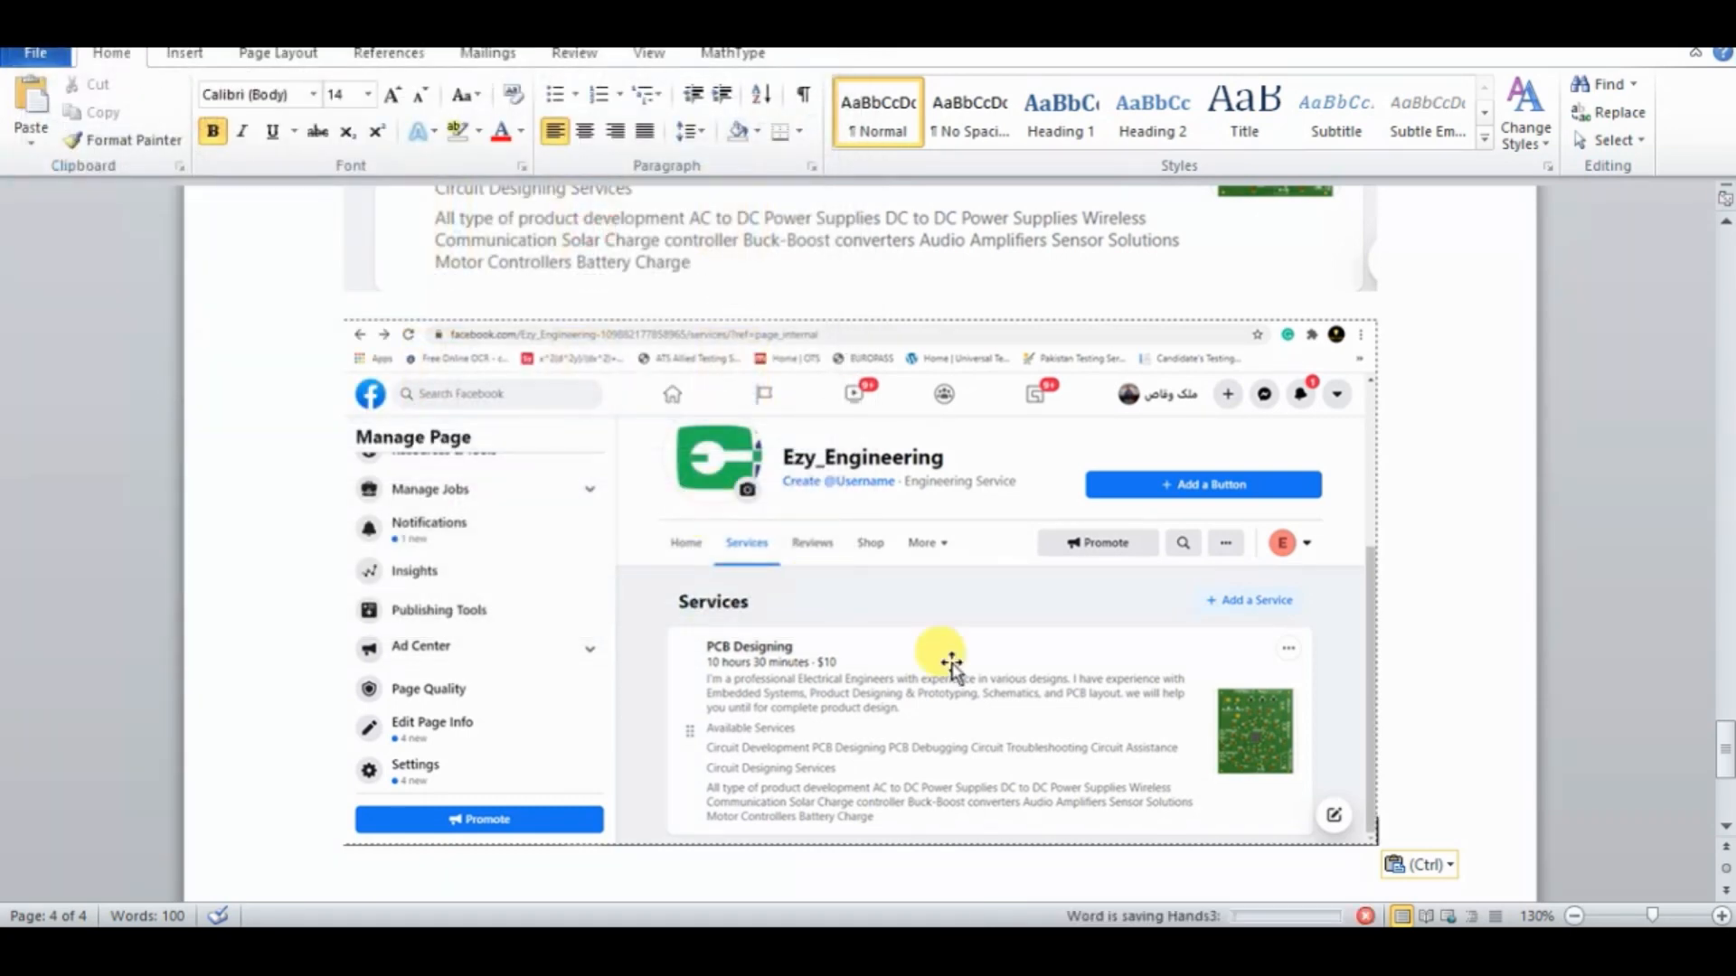